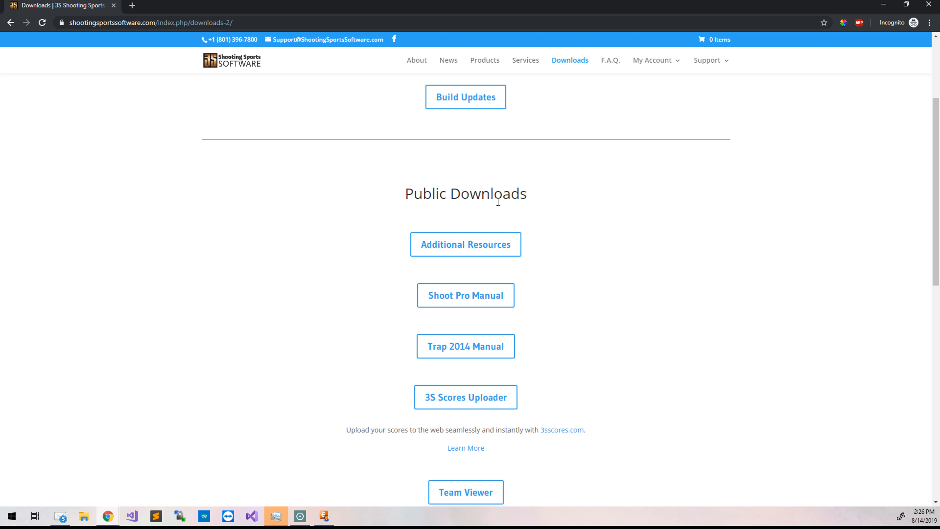
Open the Tournament Setup Checklist cheat sheet from Additional Resources and print it.
left_click(434, 254)
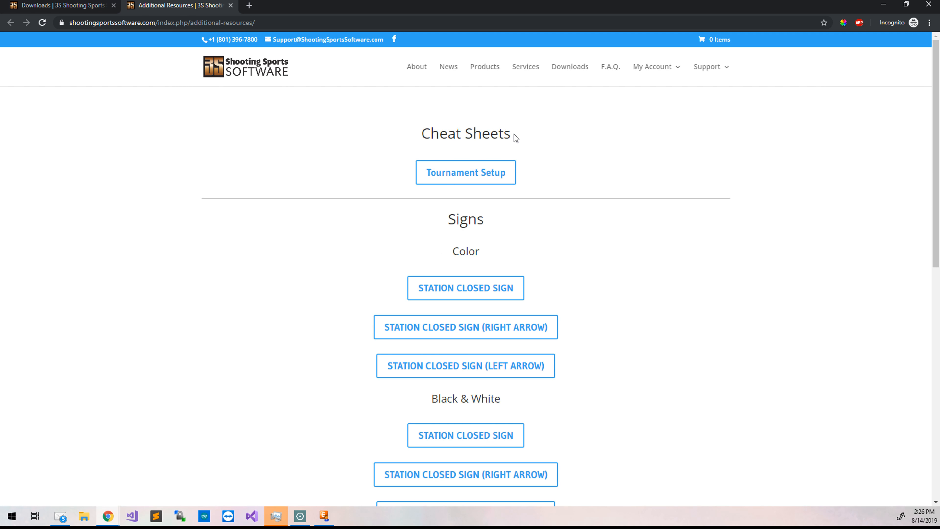
left_click(459, 180)
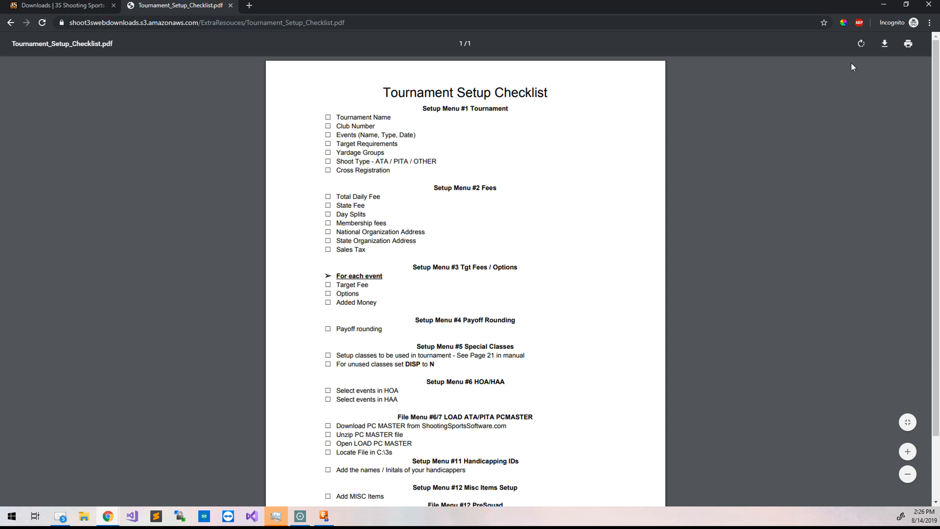
left_click(908, 45)
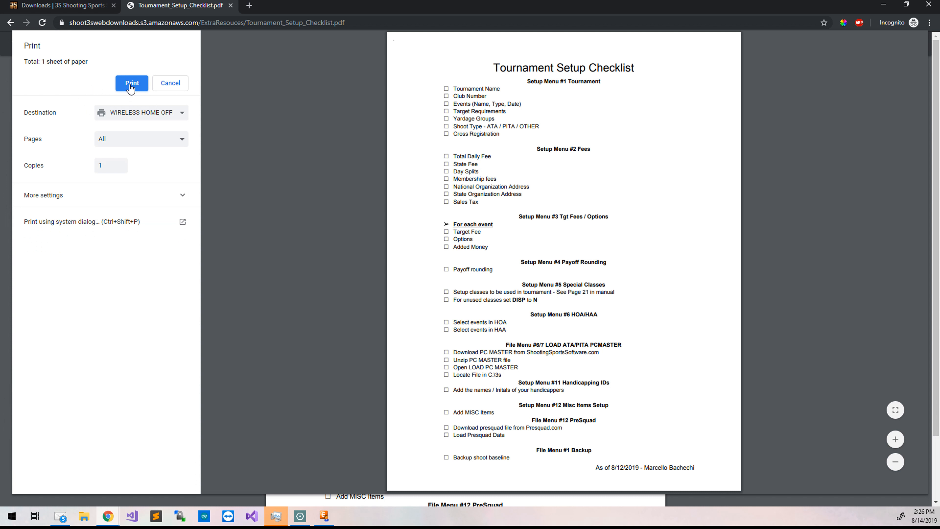
left_click(131, 85)
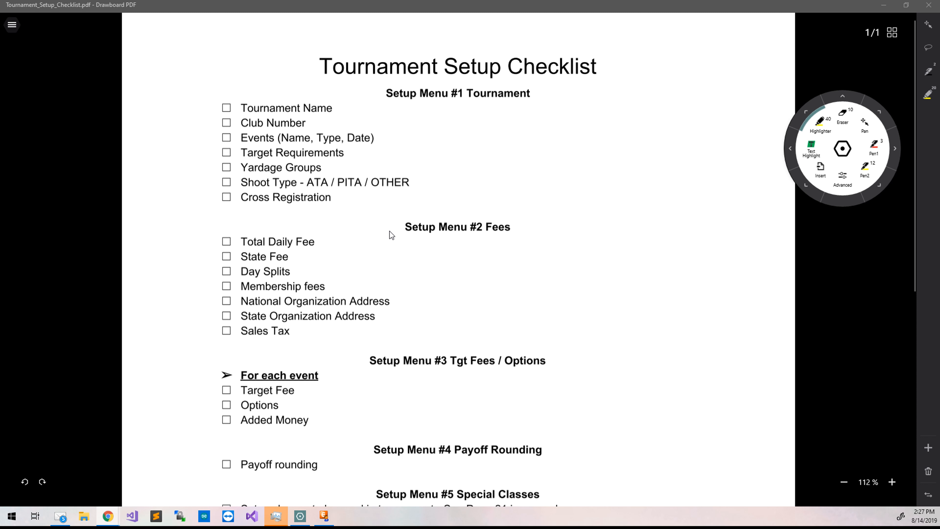
Scroll through the whole Tournament Setup Checklist to review its setup-menu items.
scroll(389, 234, "down", 5)
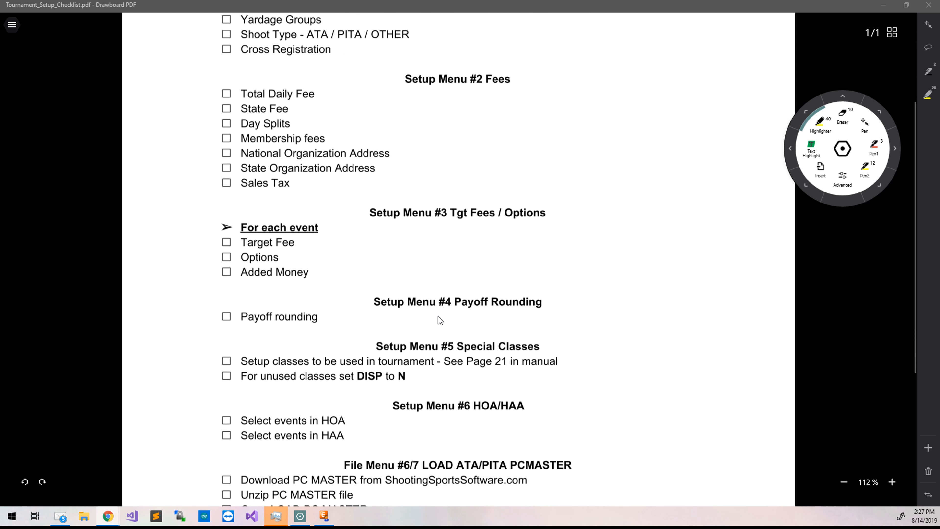
scroll(438, 316, "down", 2)
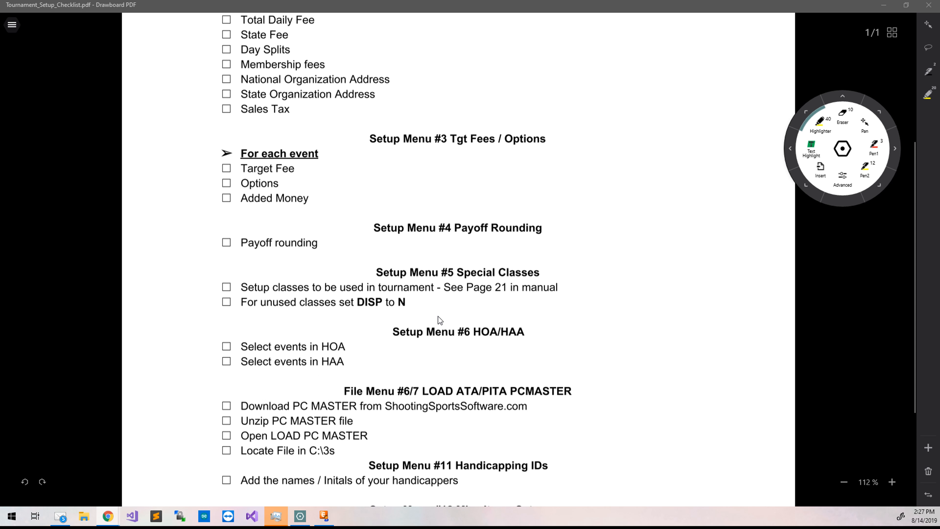
scroll(439, 319, "down", 5)
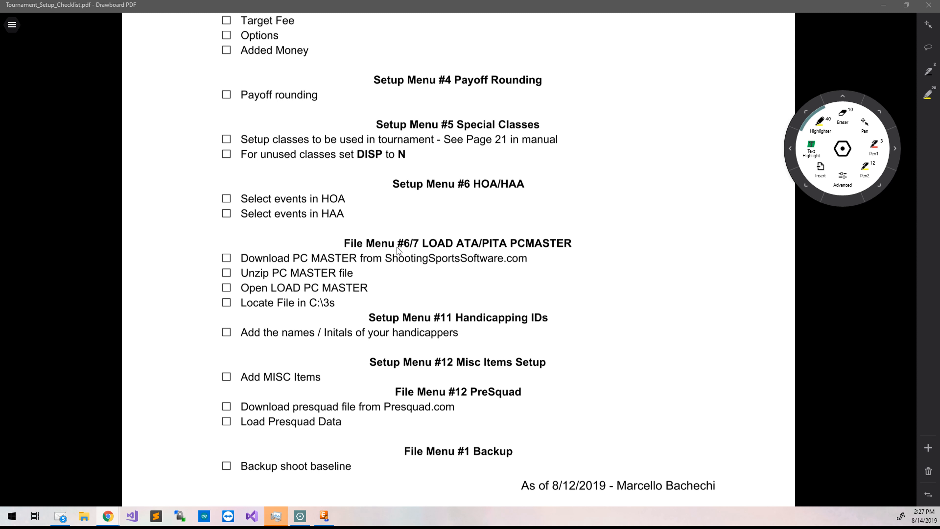
scroll(397, 247, "down", 1)
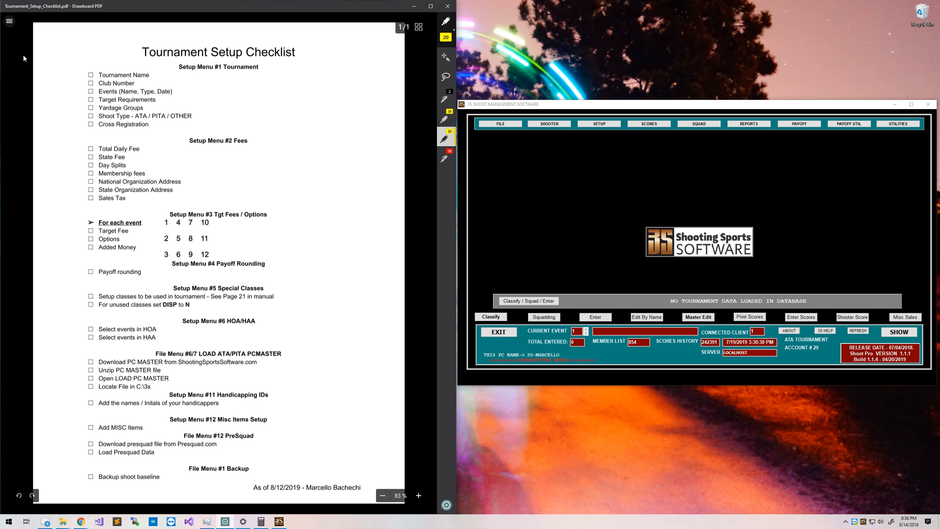
Switch Drawboard PDF to the Utah State Shoot flyer document.
left_click(10, 21)
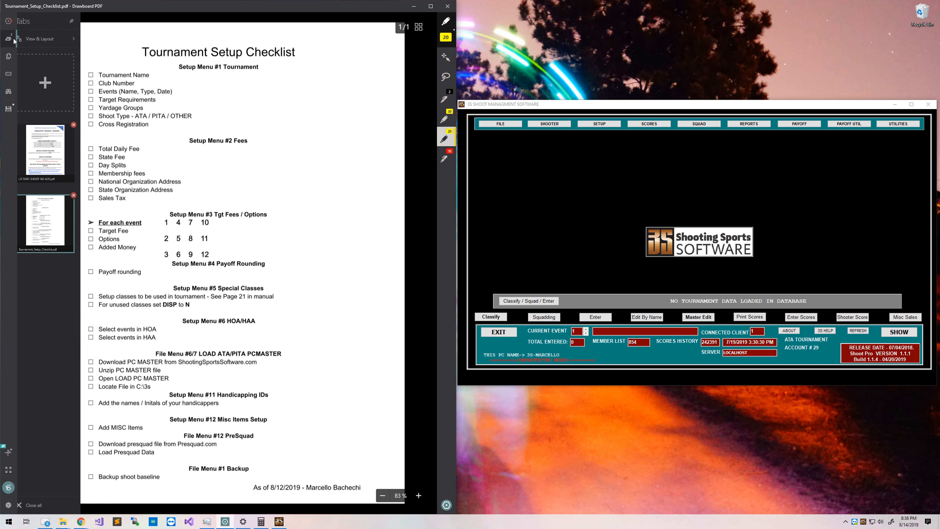
left_click(72, 178)
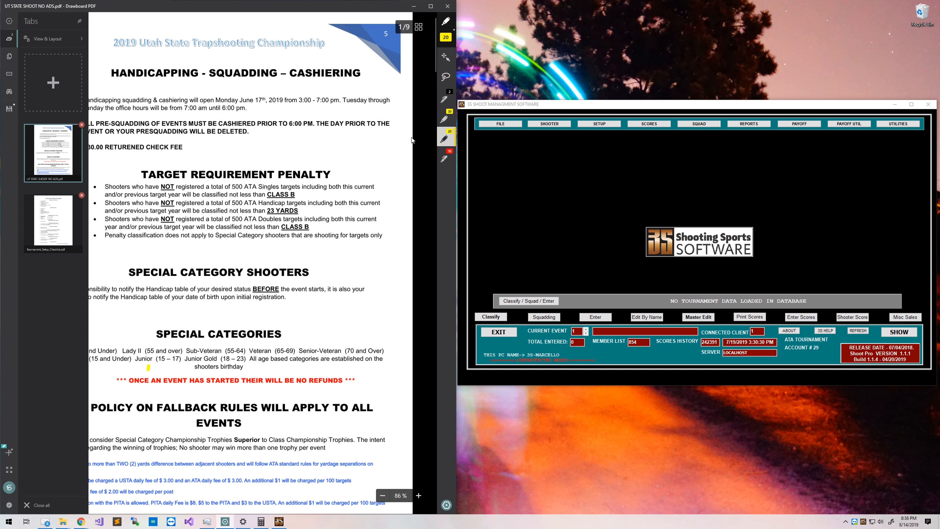
left_click(420, 148)
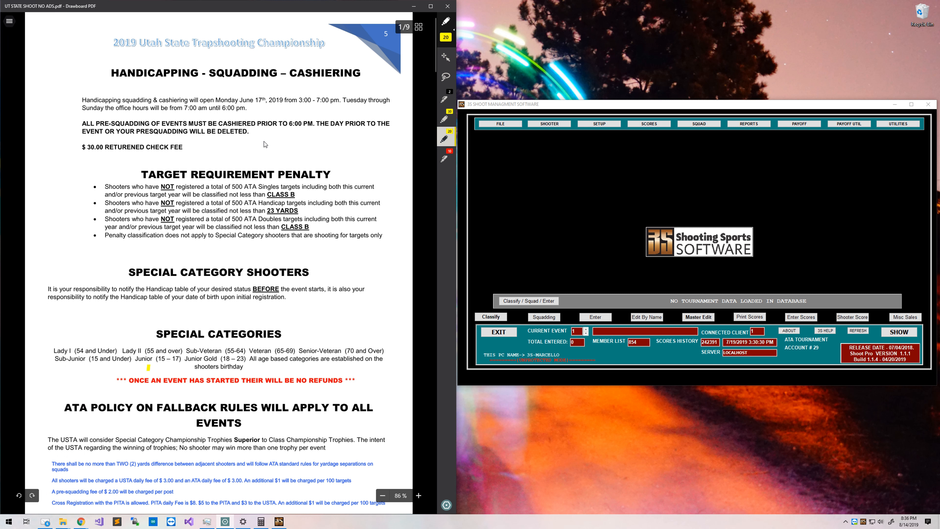
Open SETUP > 1- Tournament beside the flyer and set Club Number to 520000.
left_click(592, 125)
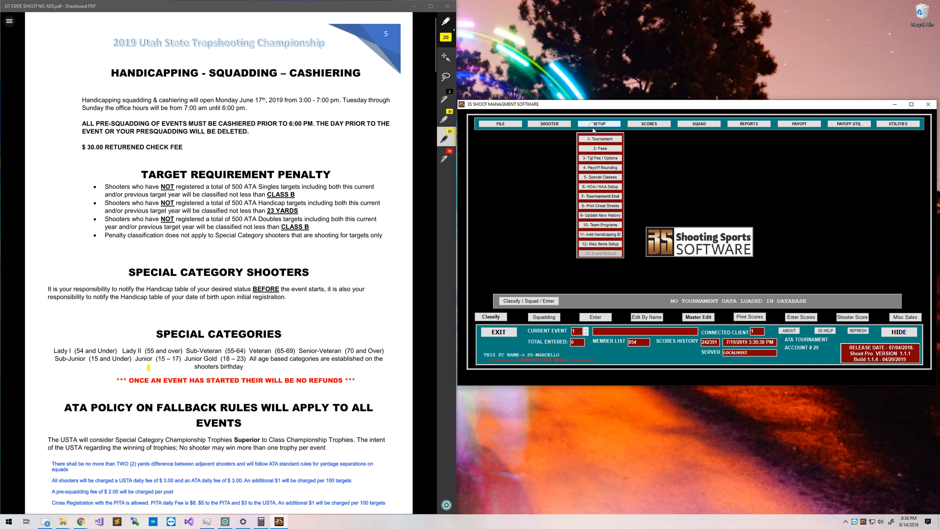
left_click(595, 140)
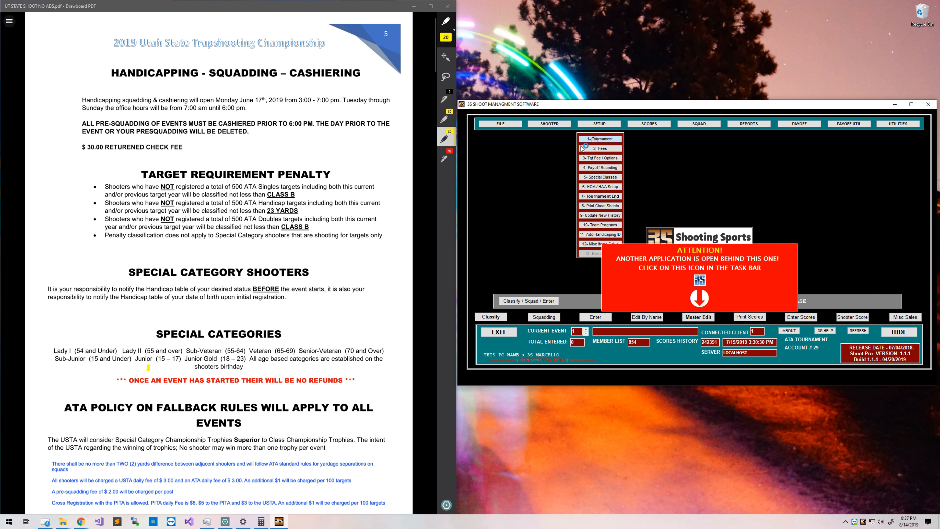
left_click_drag(593, 135, 596, 110)
double_click(581, 121)
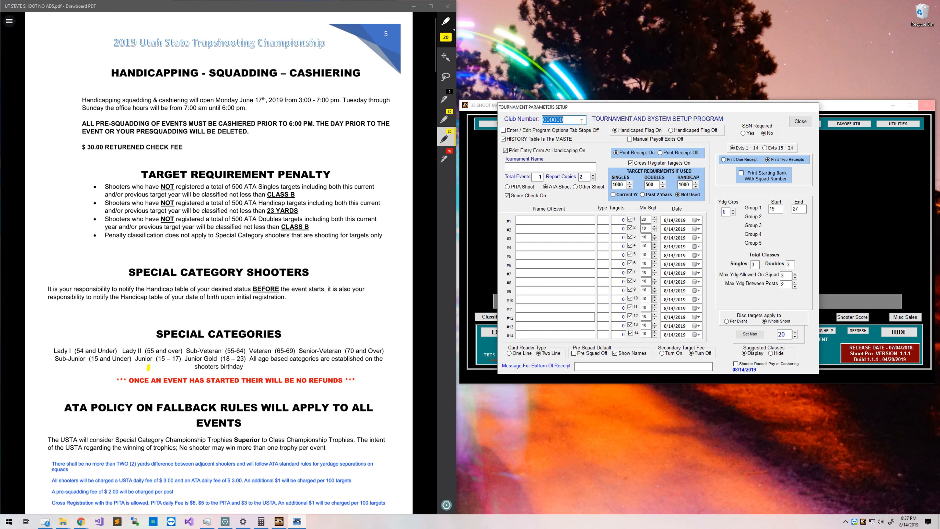
type("52000")
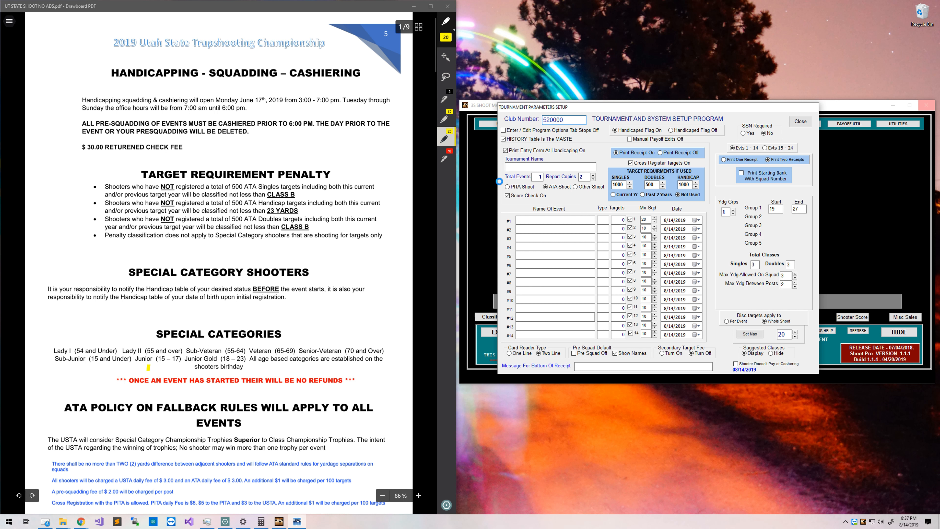
Highlight the flyer title and enter '2019 UTAH STATE SHOOT' as the tournament name.
left_click(511, 169)
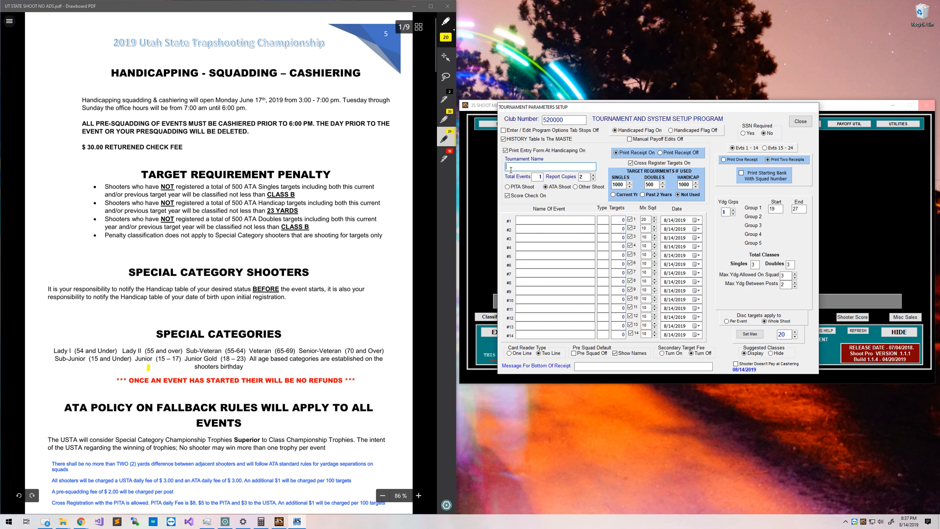
left_click(454, 124)
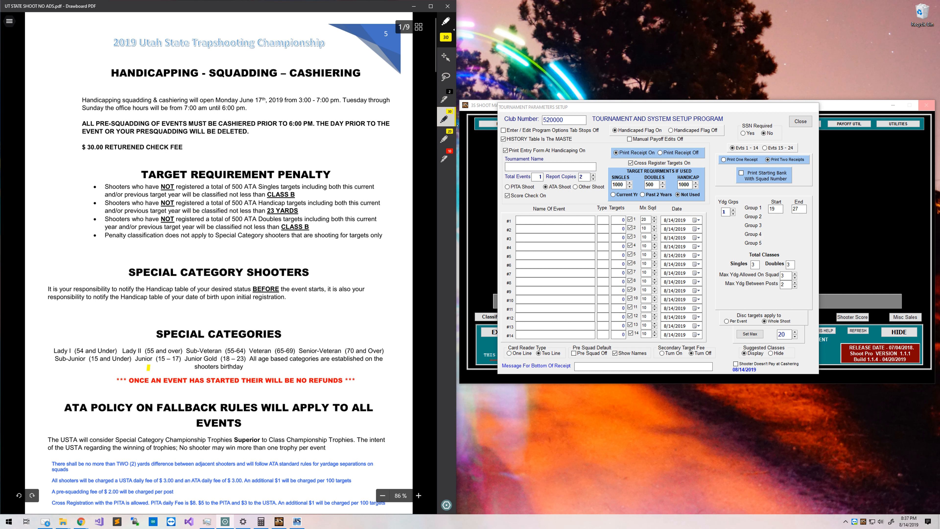
left_click_drag(112, 43, 255, 42)
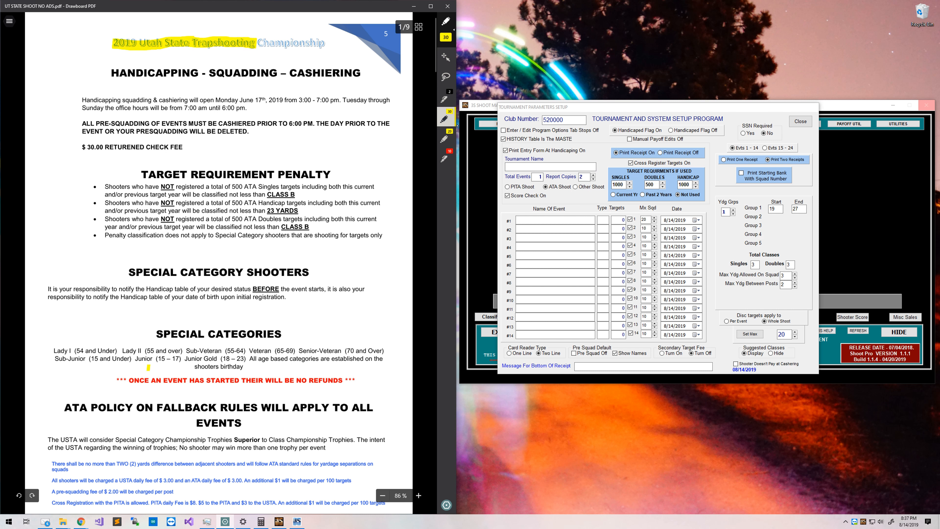
left_click(581, 168)
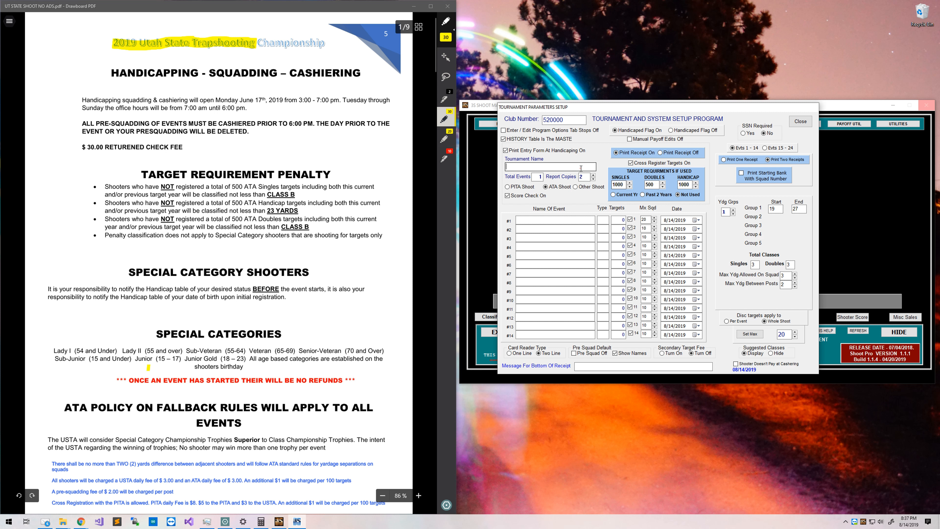
type("2019")
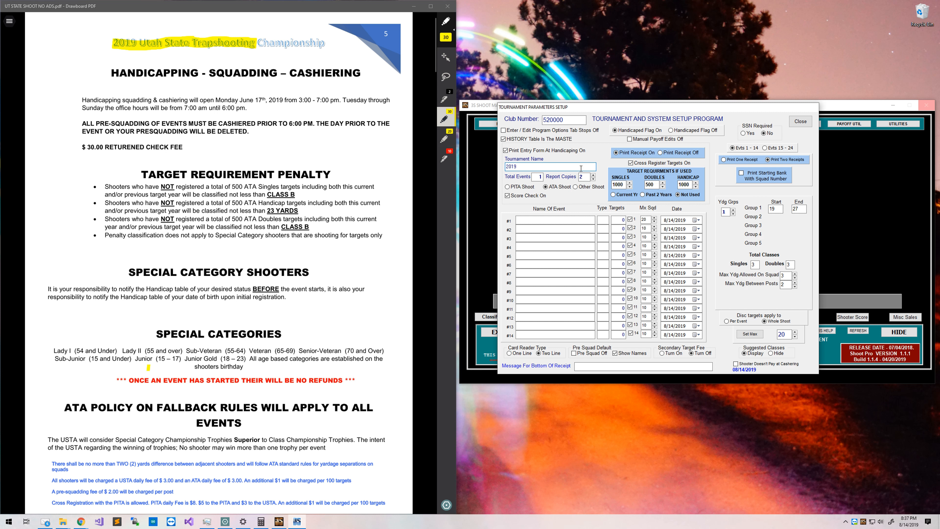
type(" UTAH STATE SHOOT")
left_click(535, 176)
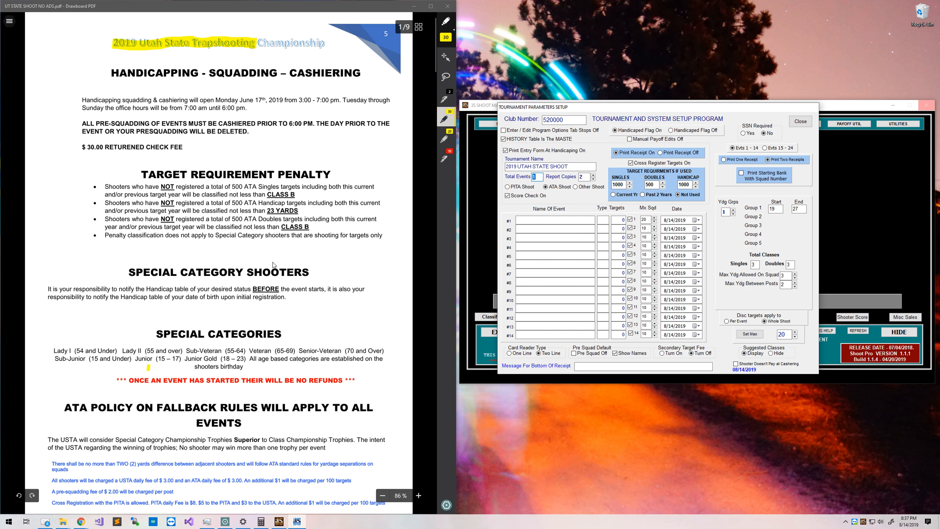
Highlight the final EVENT# 12 on the flyer's last page and set Total Events to 12.
scroll(207, 334, "down", 20)
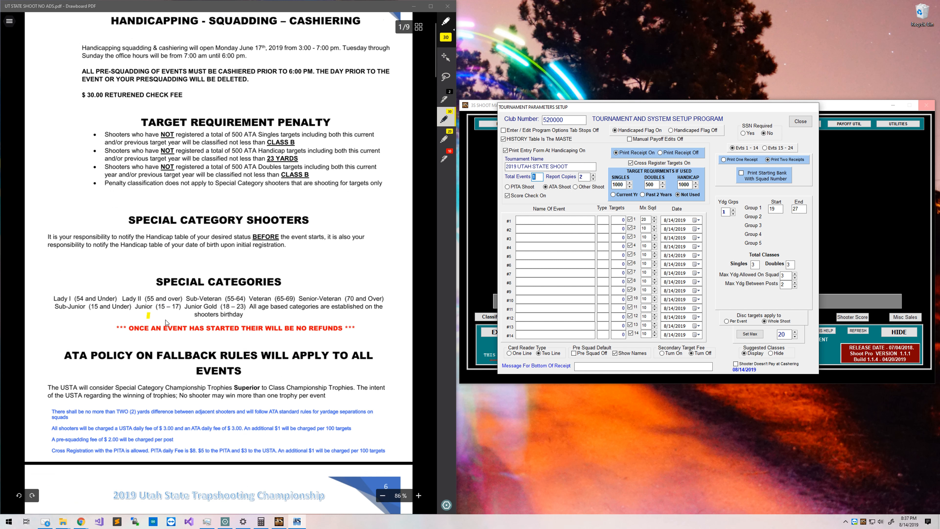
scroll(208, 335, "down", 20)
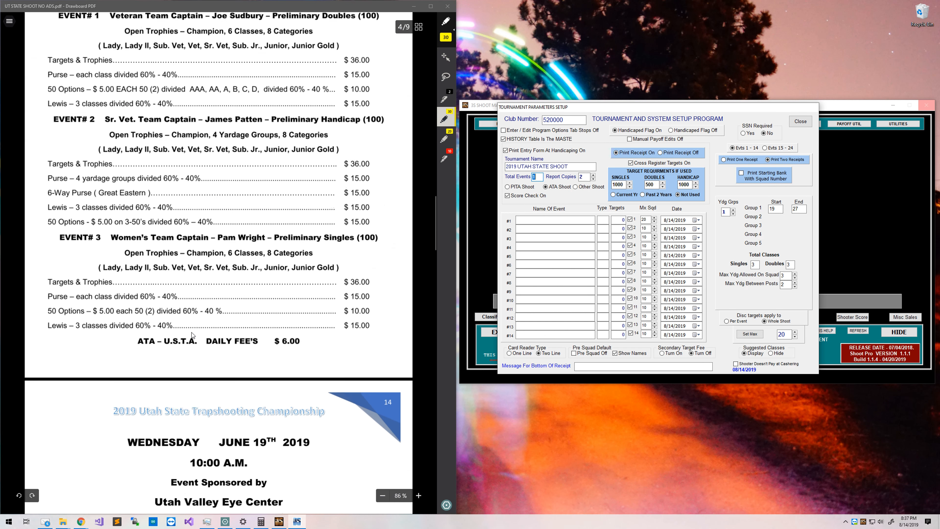
scroll(193, 335, "down", 20)
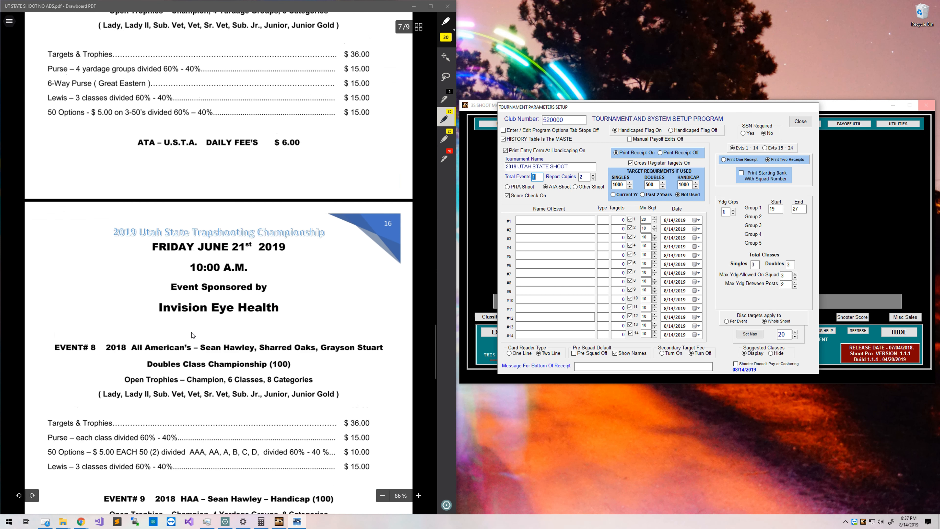
scroll(193, 334, "down", 20)
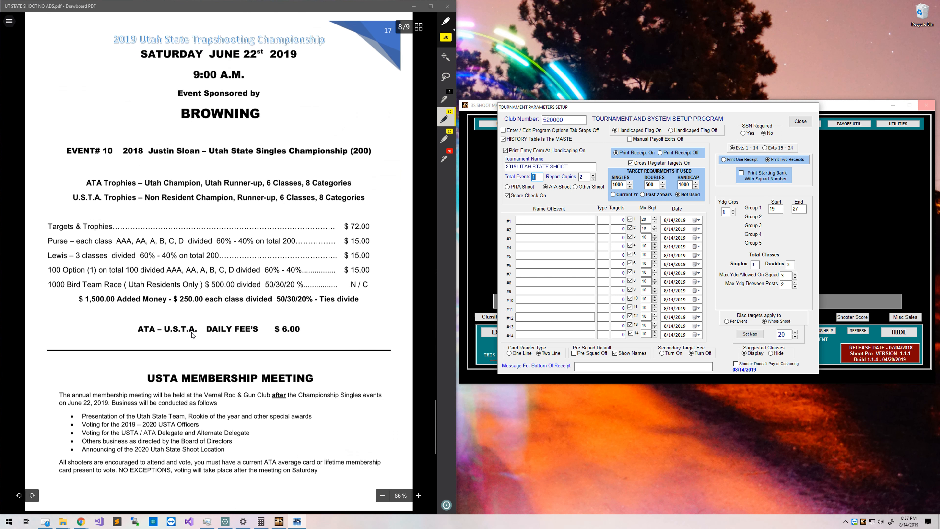
scroll(188, 335, "down", 5)
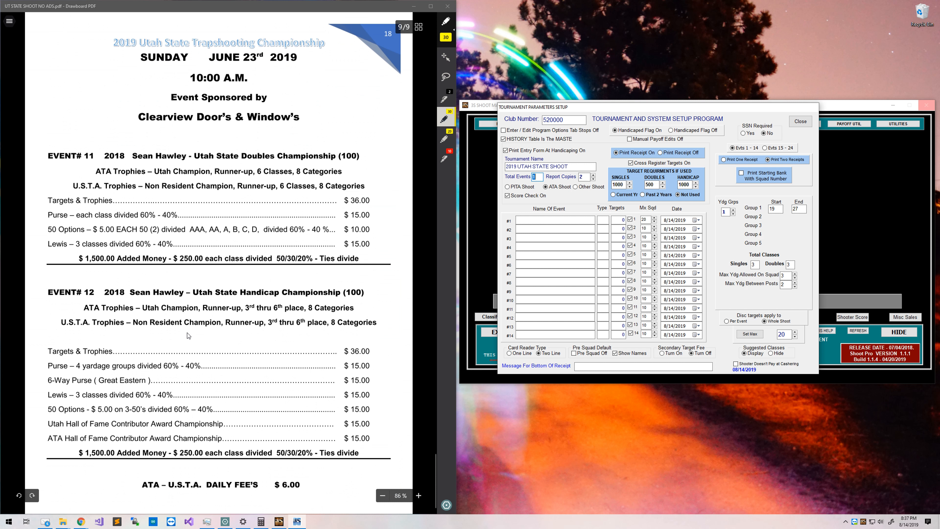
left_click_drag(85, 294, 95, 293)
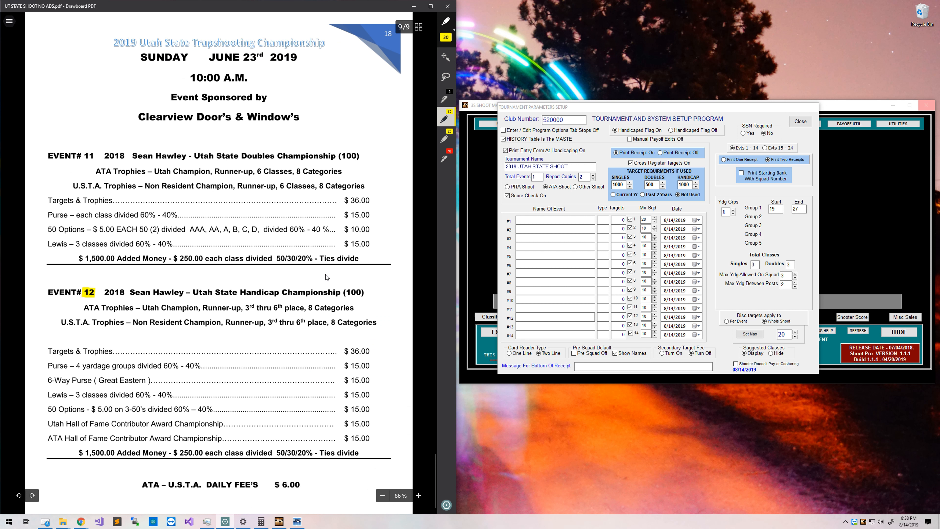
left_click(534, 177)
type("2")
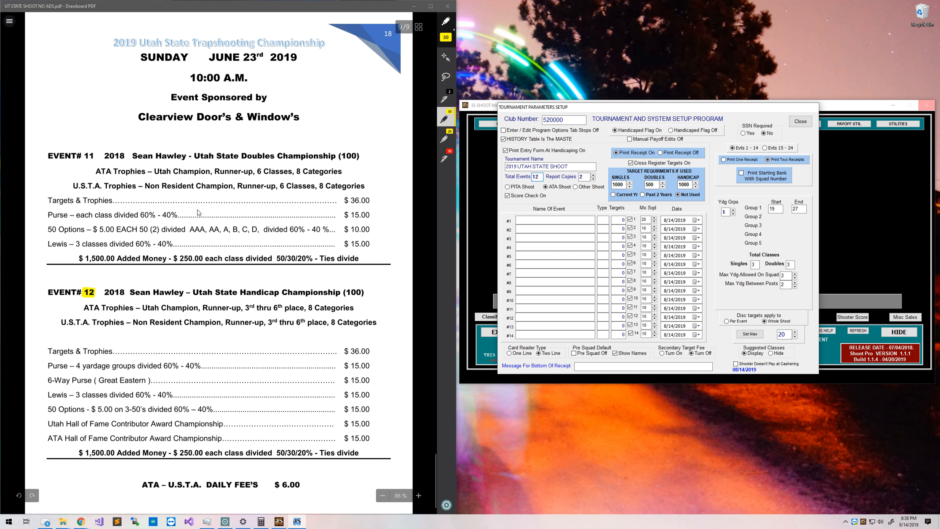
left_click(177, 275)
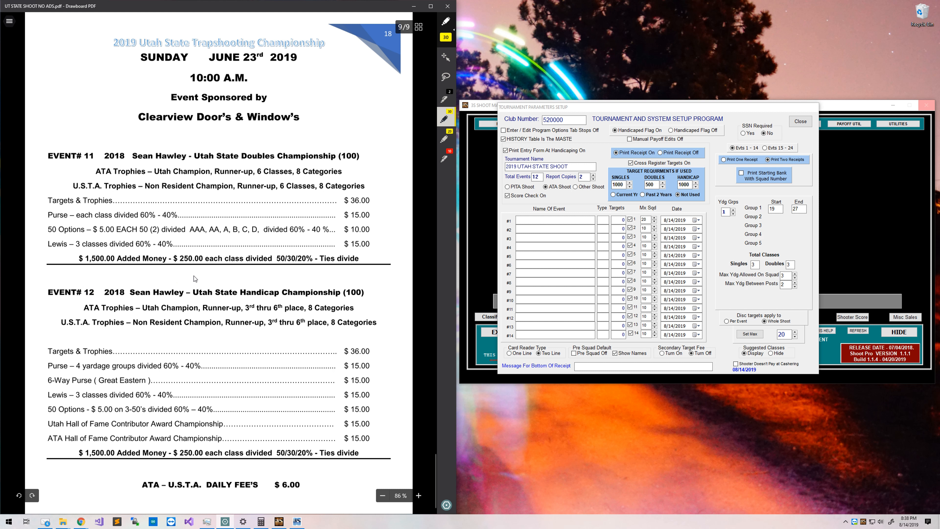
scroll(195, 278, "up", 20)
scroll(195, 278, "up", 20)
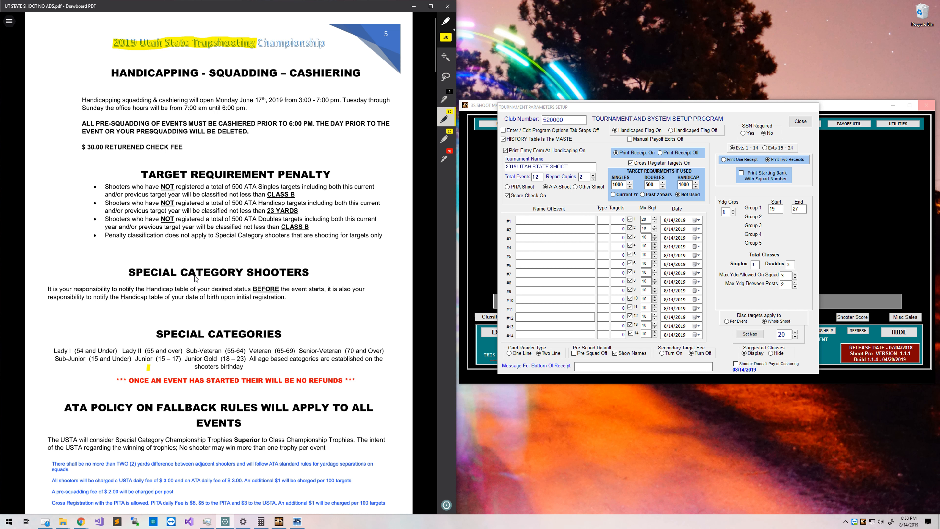
scroll(168, 308, "down", 4)
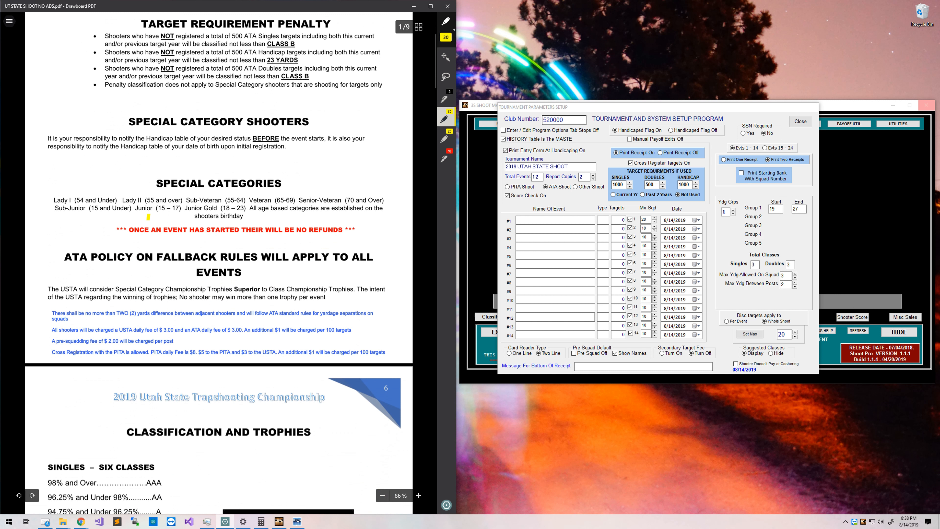
left_click_drag(851, 0, 451, 0)
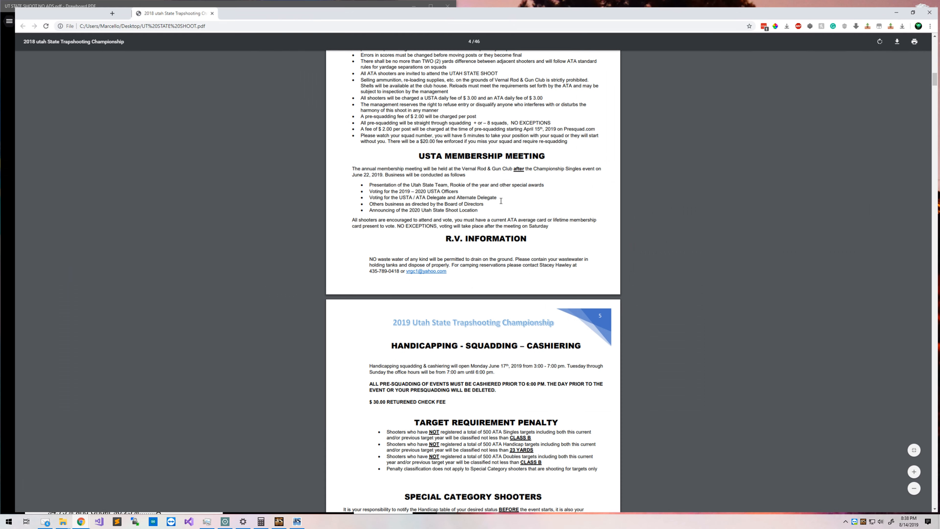
scroll(487, 195, "up", 5)
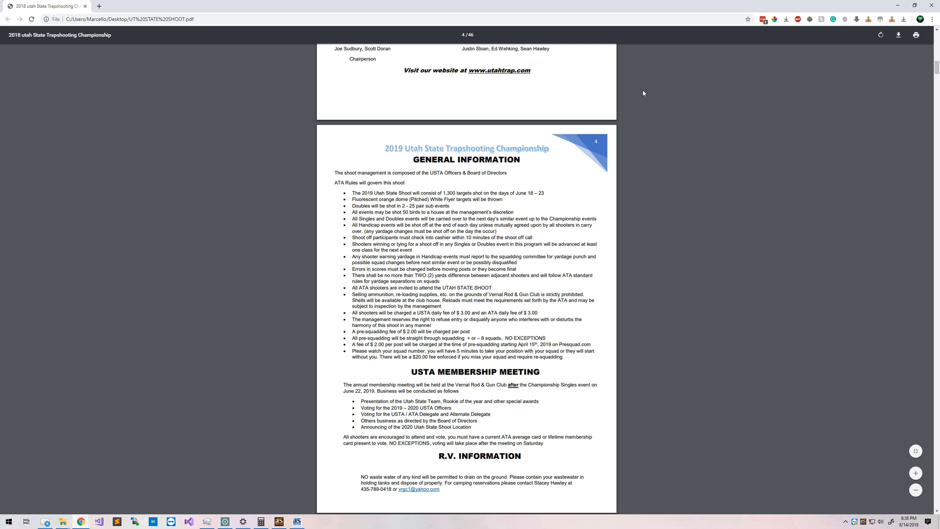
left_click(323, 169)
left_click_drag(487, 8, 486, 0)
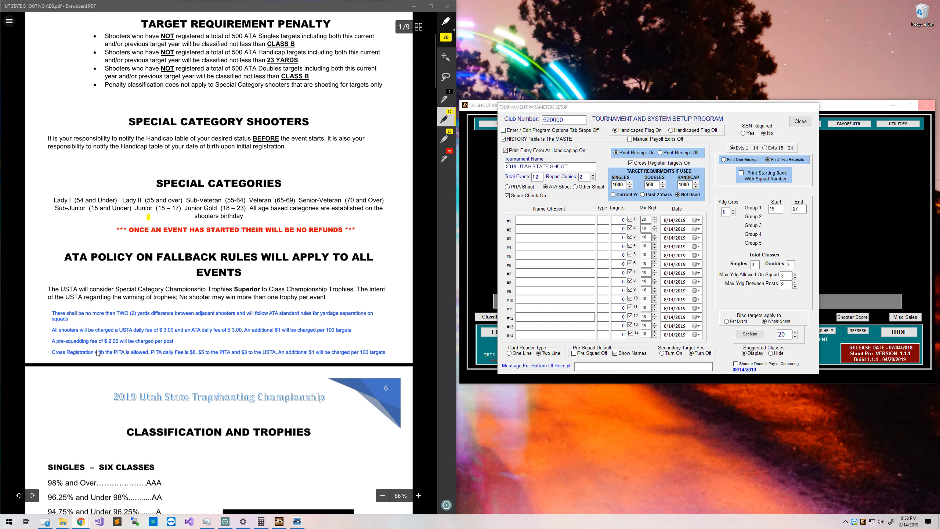
Highlight Tournament Name and Club Number as done on the checklist, then return to the shoot program.
scroll(218, 274, "up", 2)
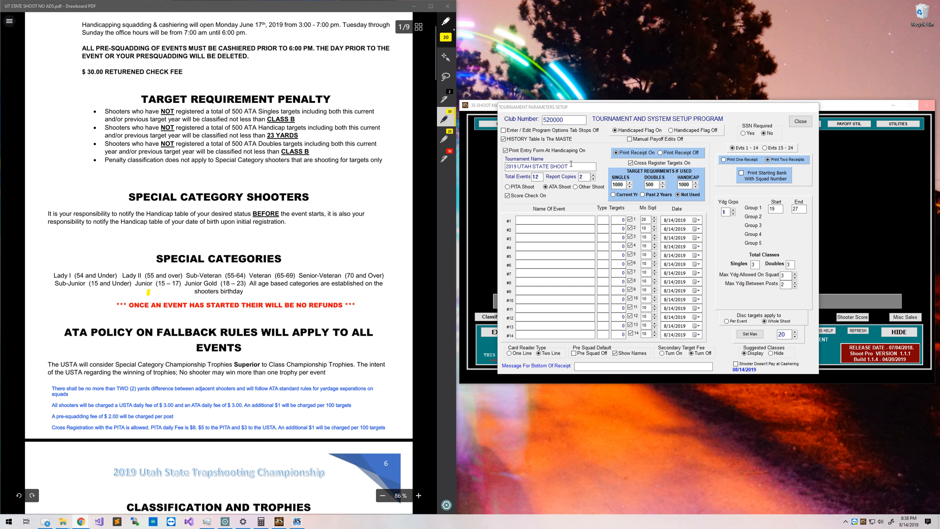
scroll(291, 297, "down", 4)
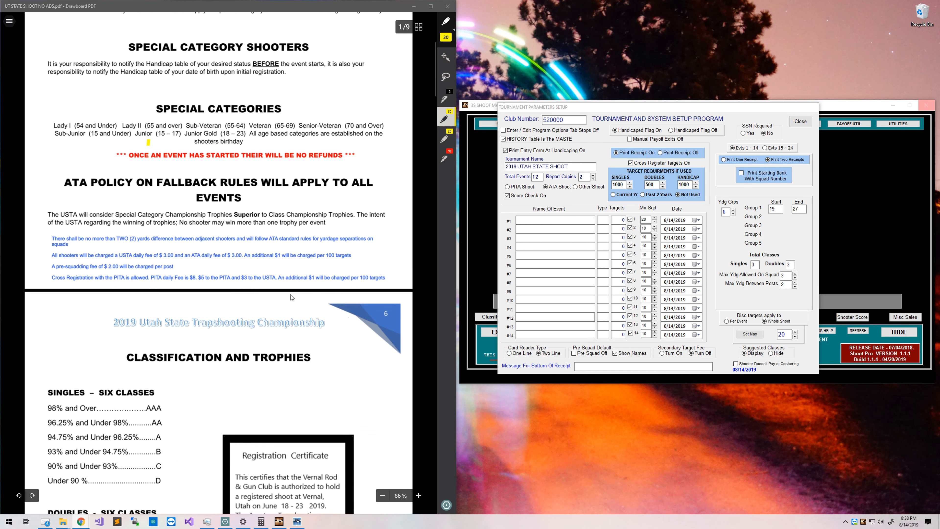
scroll(291, 297, "down", 17)
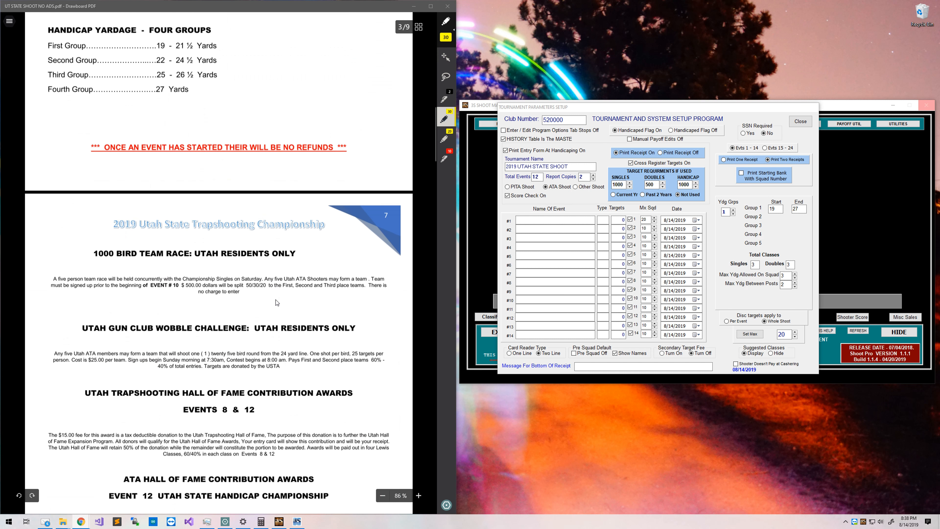
scroll(276, 302, "down", 16)
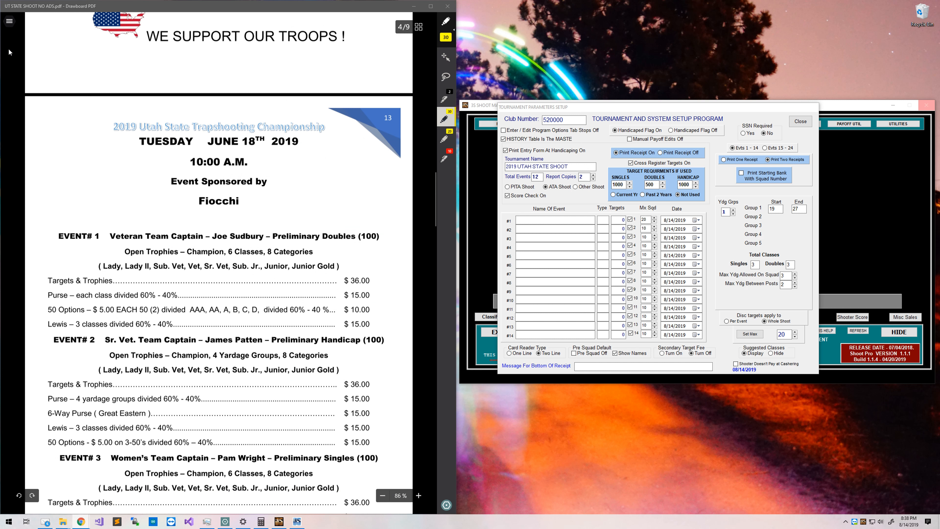
left_click(9, 22)
left_click(67, 226)
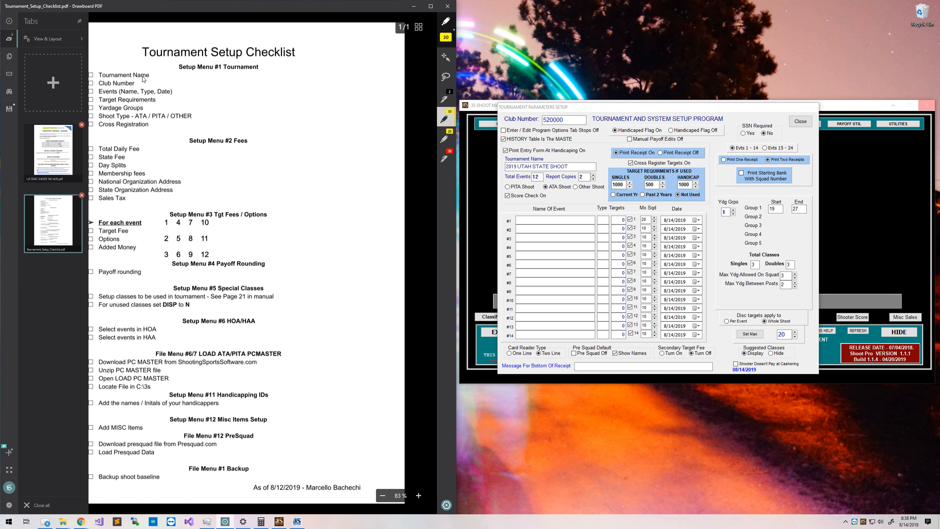
mouse_move(99, 84)
left_mouse_down()
mouse_move(127, 86)
mouse_move(139, 75)
left_mouse_up()
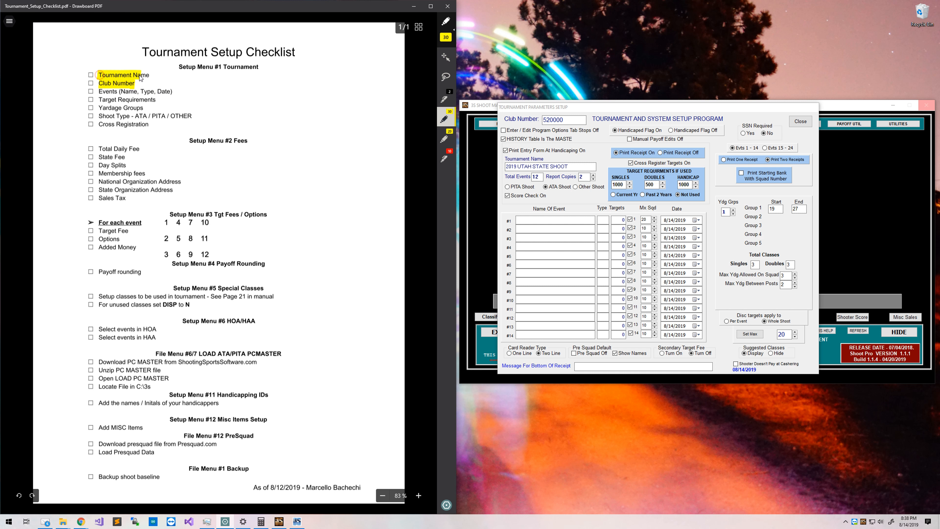
left_click(9, 22)
left_click(21, 128)
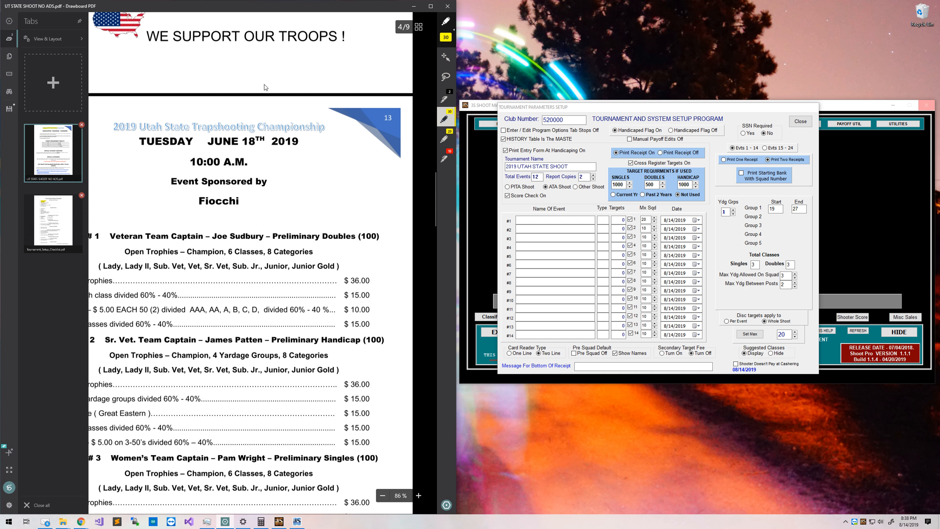
Name event #1 after its captain's preliminary doubles event, checking the name in the program.
left_click(419, 88)
left_click(554, 221)
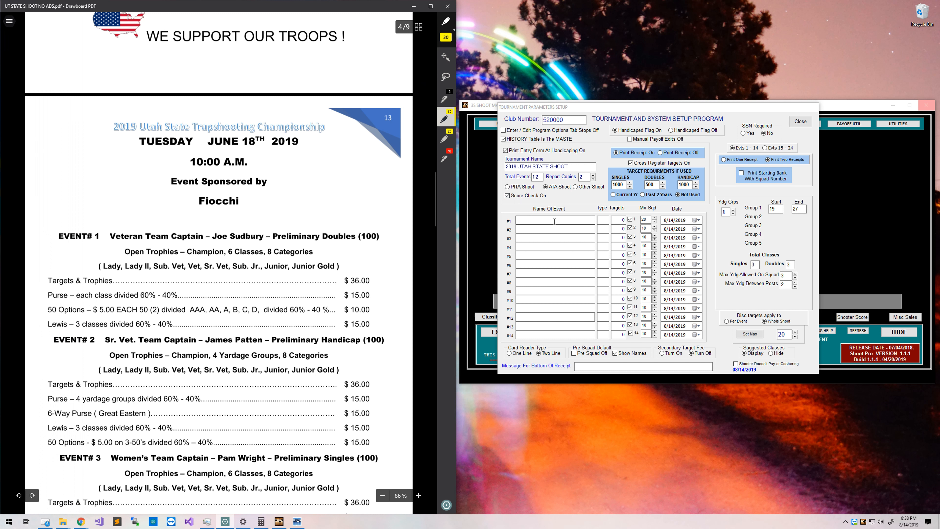
type("1 - VER")
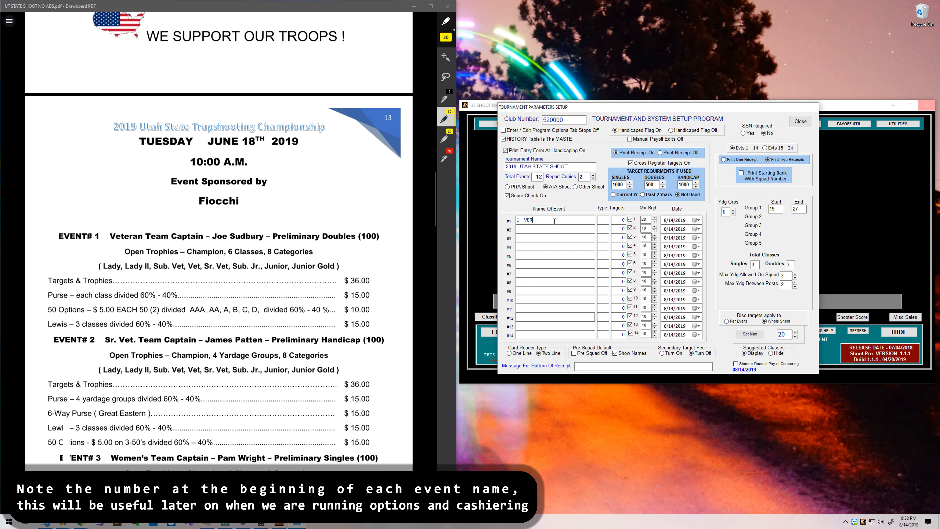
type("VETERAN TEA")
key("BackSpace")
key("BackSpace")
key("BackSpace")
key("BackSpace")
key("BackSpace")
key("BackSpace")
key("BackSpace")
key("BackSpace")
key("BackSpace")
key("BackSpace")
key("BackSpace")
key("BackSpace")
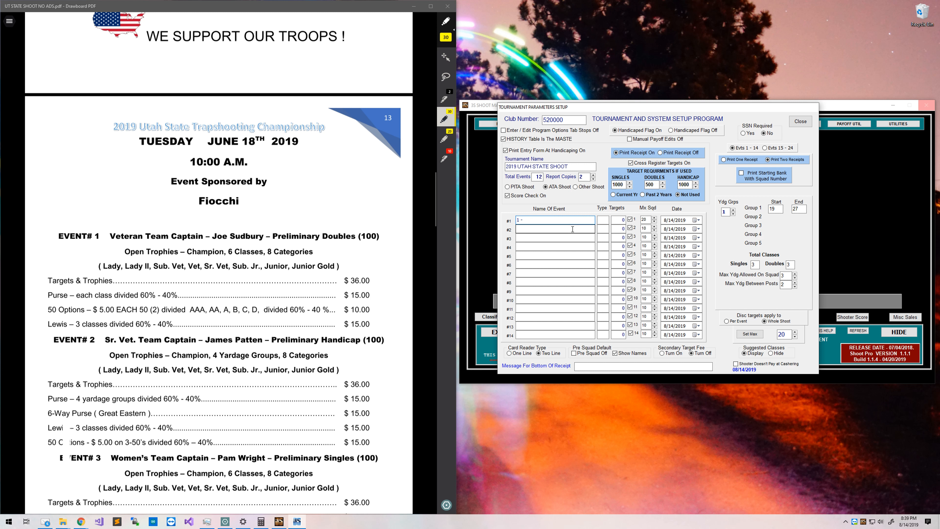
left_click_drag(213, 239, 358, 240)
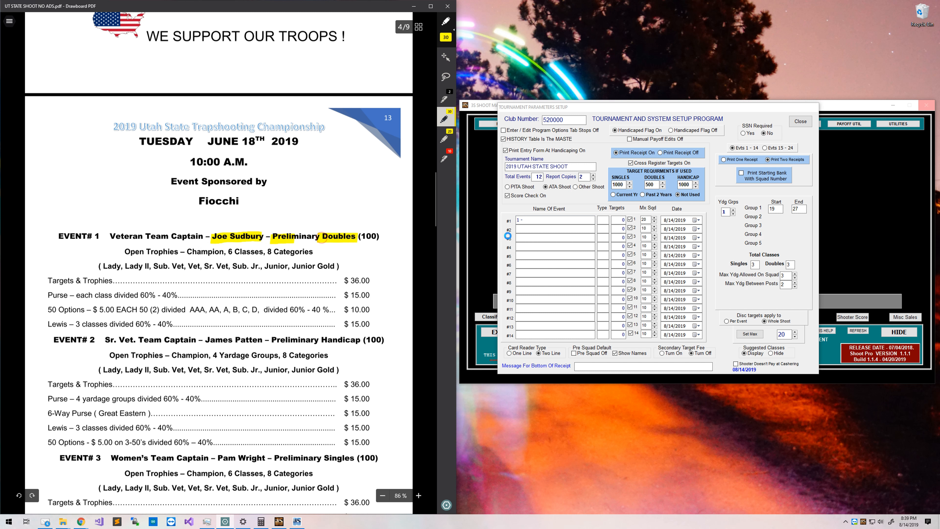
left_click(537, 218)
type("DU")
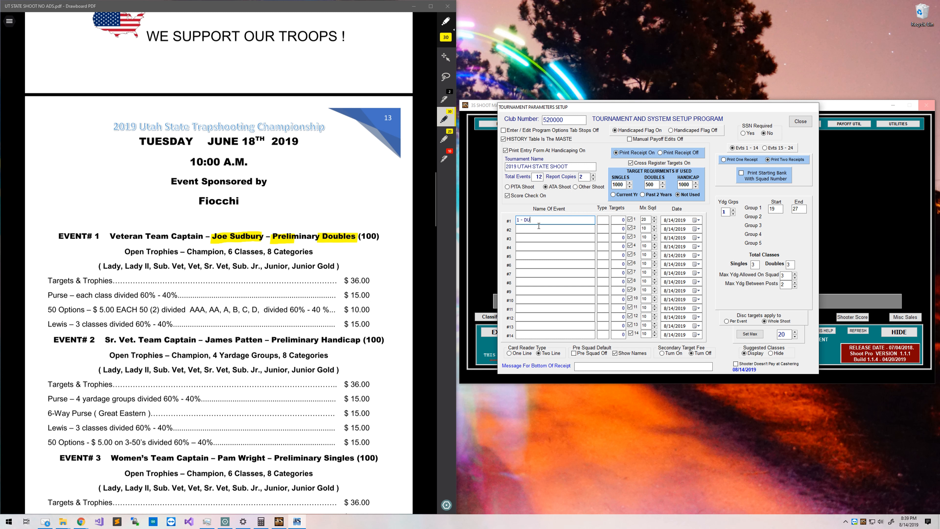
key("BackSpace")
key("BackSpace")
type("SUDBURY PRELIM DOUBLES")
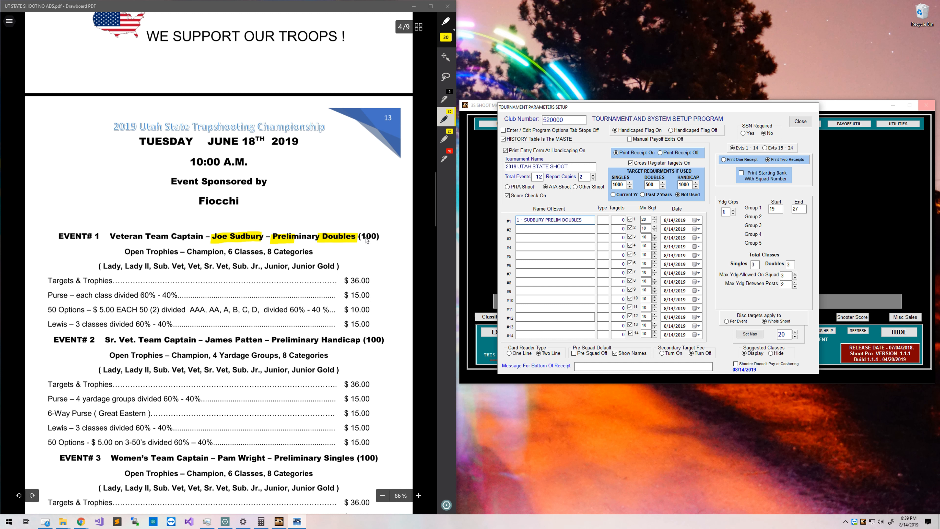
Give event #1 type D and 100 targets.
left_click_drag(362, 237, 378, 237)
left_click(622, 222)
type("100")
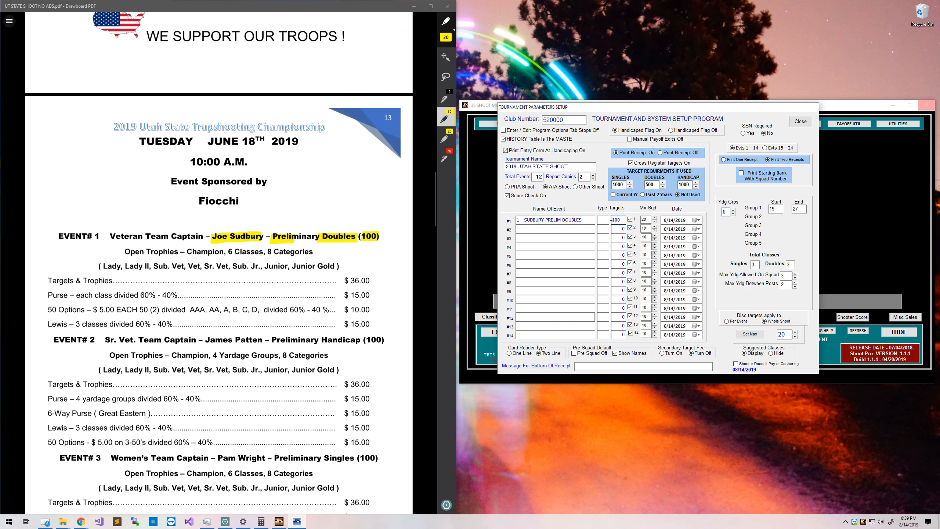
left_click(605, 221)
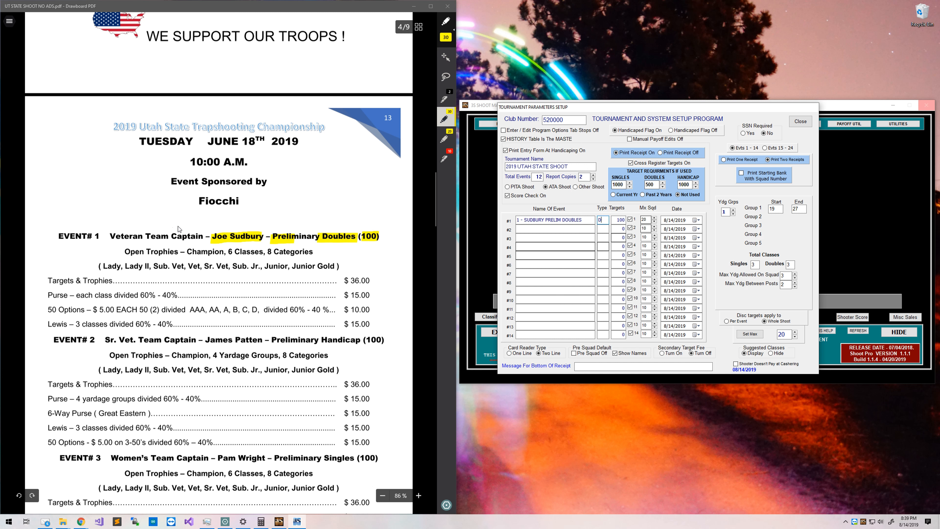
Set event #1's date to June 18, 2019 using the calendar.
left_click_drag(141, 144, 302, 145)
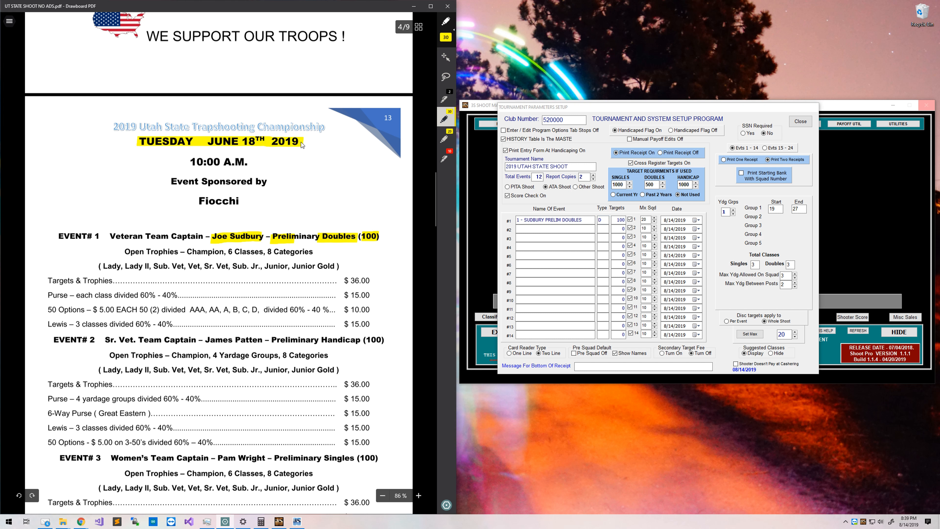
left_click(698, 220)
left_click(702, 230)
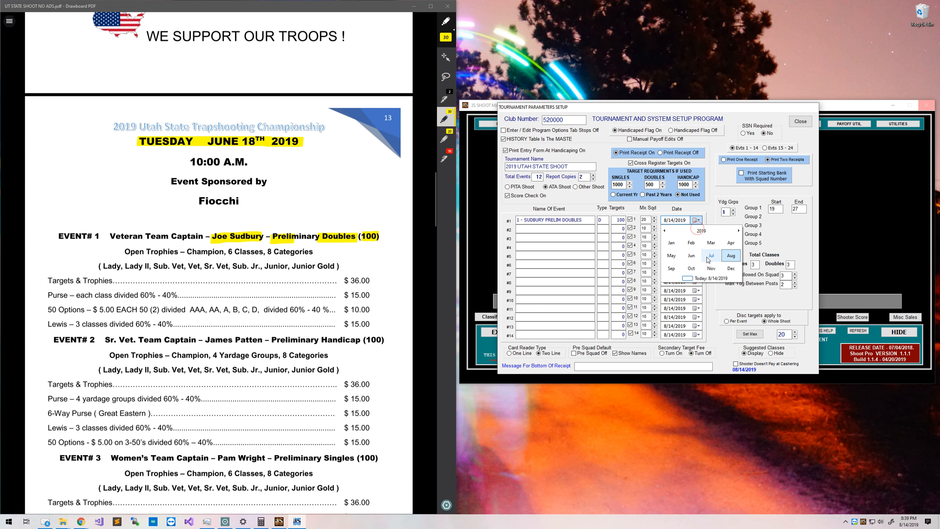
left_click(691, 255)
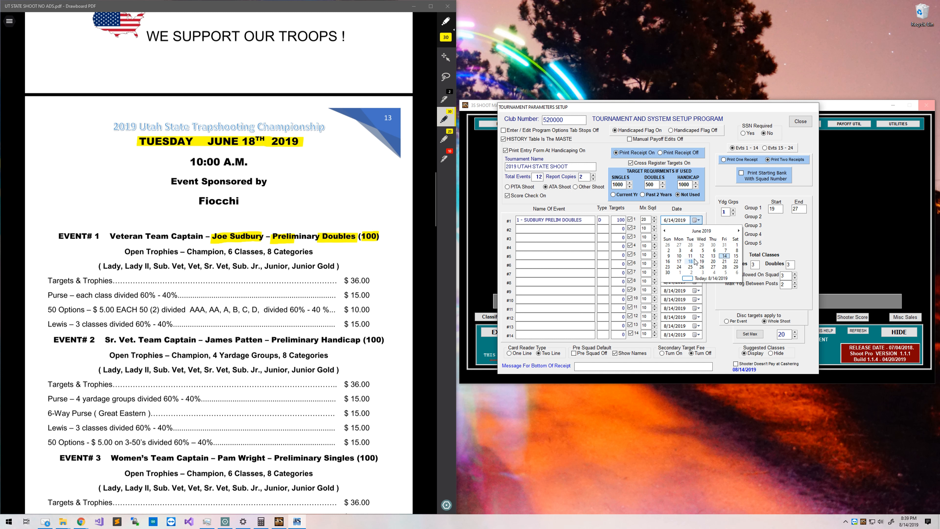
left_click(695, 261)
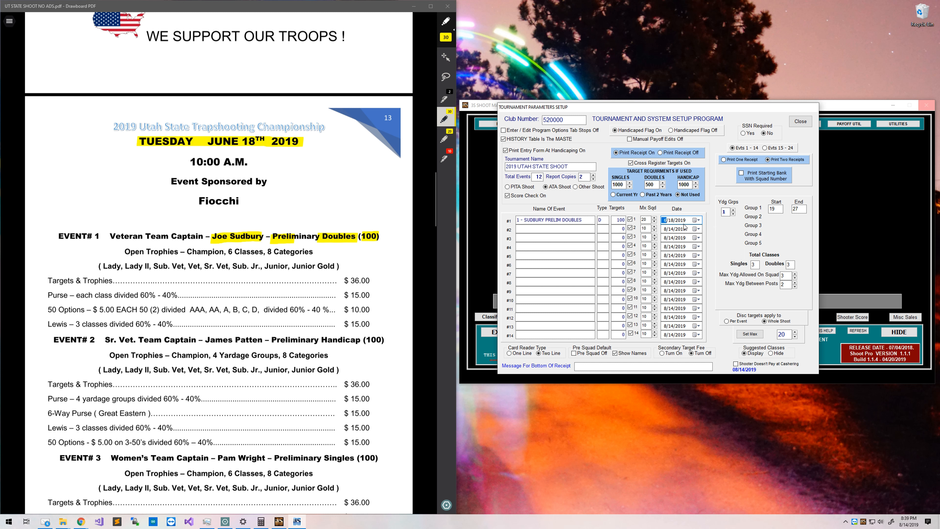
scroll(150, 315, "down", 2)
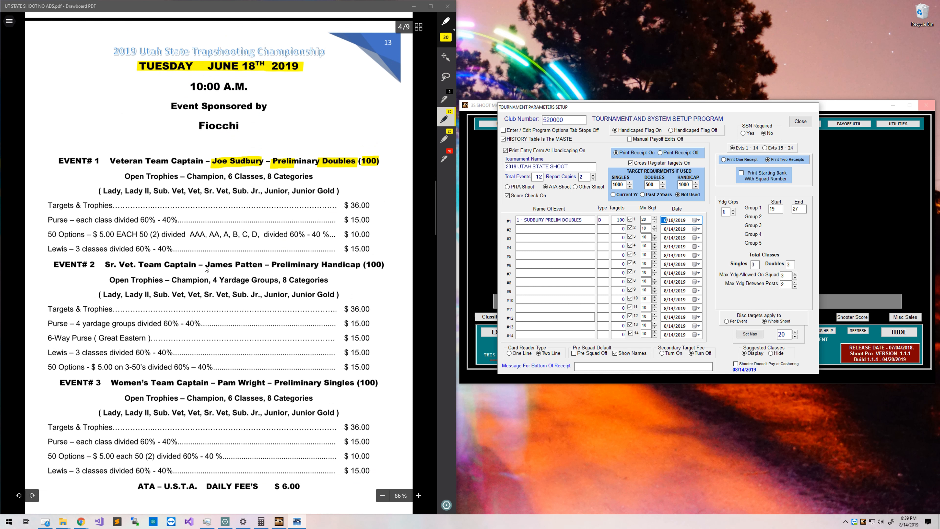
Enter event #2 as the captain's HANDICAP event, type H, 100 targets, dated 6/18/2019.
left_click_drag(205, 265, 263, 266)
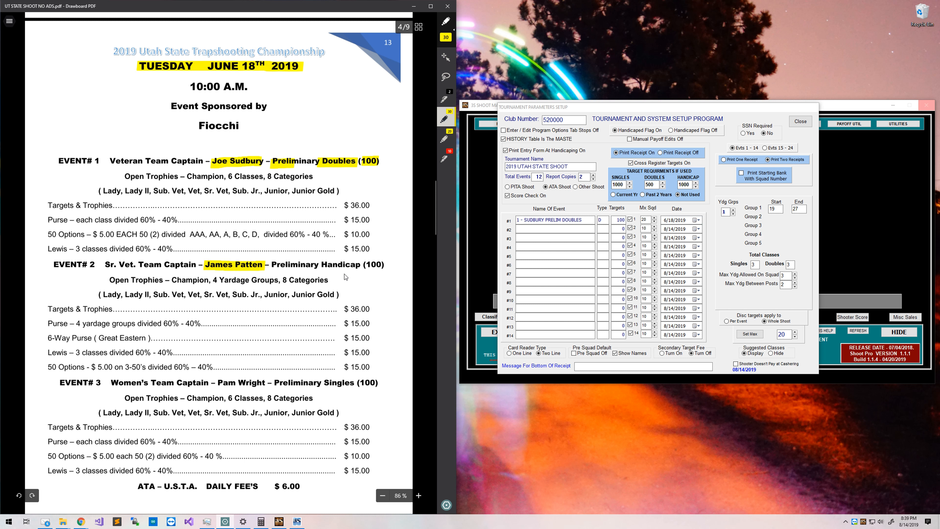
left_click_drag(321, 265, 381, 266)
left_click_drag(86, 264, 104, 264)
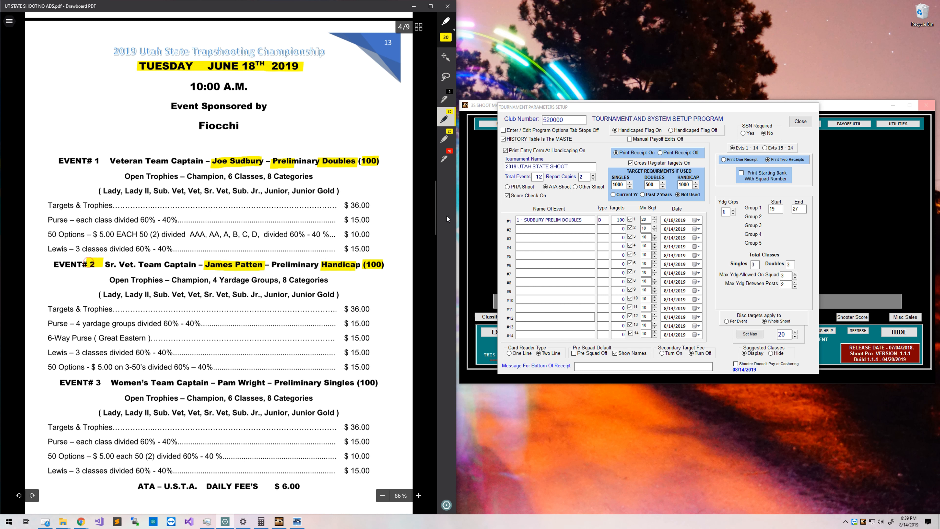
left_click(526, 233)
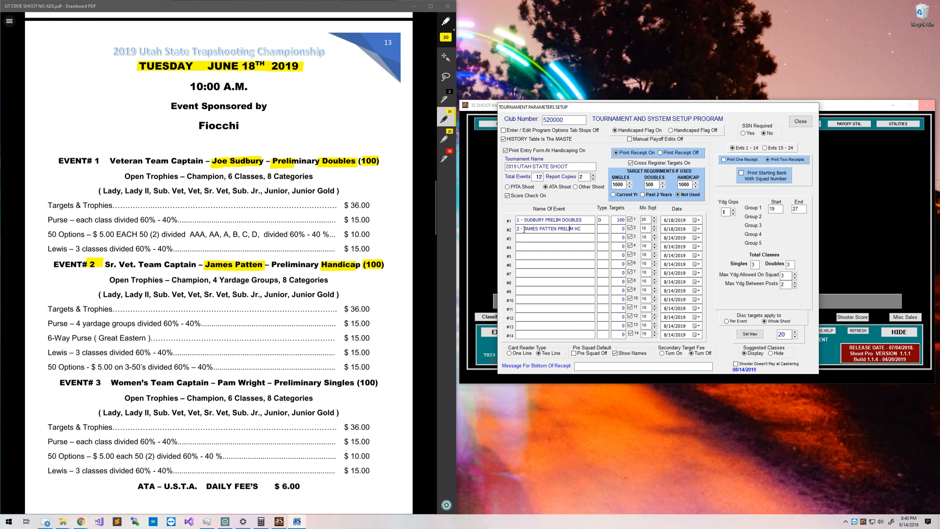
key("Left")
key("Left")
key("Left")
key("Left")
key("Left")
key("Left")
key("Left")
key("Left")
key("Left")
key("Left")
key("Left")
key("Left")
key("BackSpace")
key("BackSpace")
key("BackSpace")
key("BackSpace")
key("BackSpace")
key("BackSpace")
key("End")
key("BackSpace")
type("ANDICAP")
key("Tab")
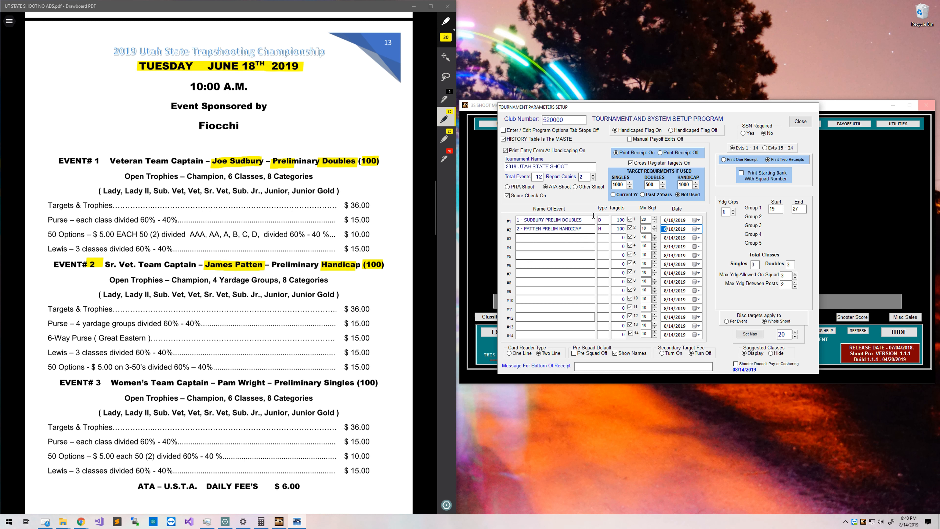
left_click(673, 231)
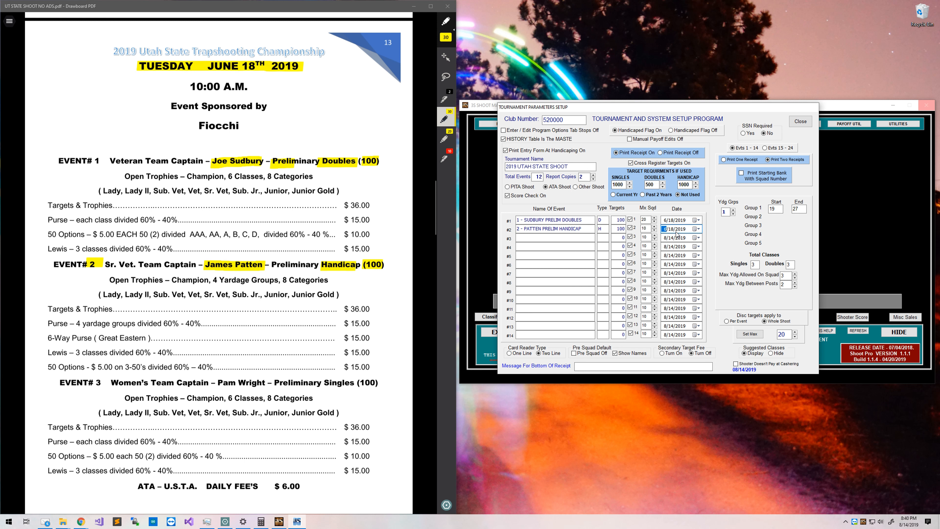
Enter event #3 as the captain's PRELIM SINGLES event, type S, 100 targets.
left_click(551, 235)
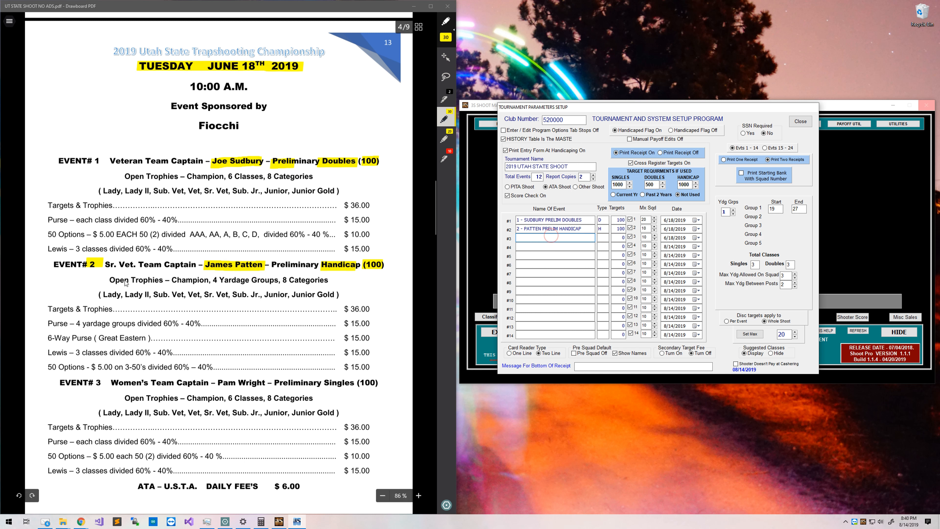
left_click_drag(94, 382, 106, 384)
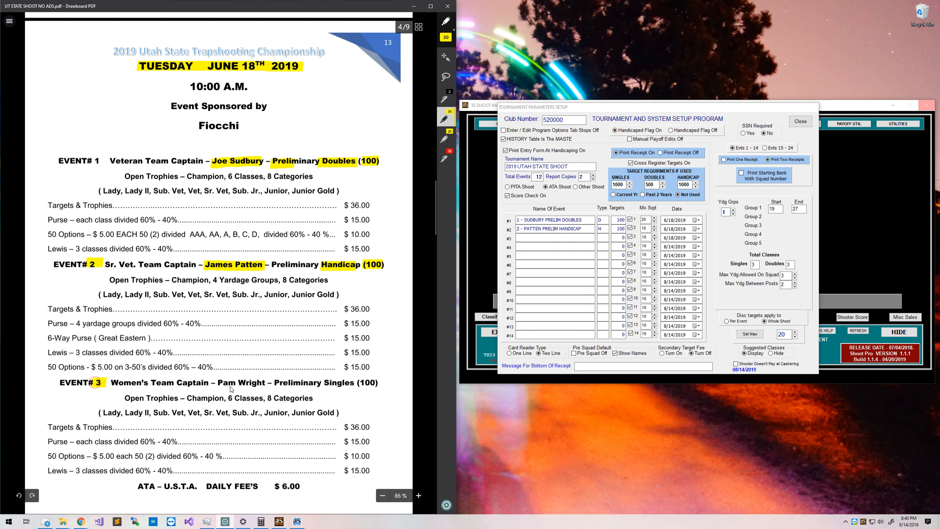
left_click_drag(236, 381, 361, 384)
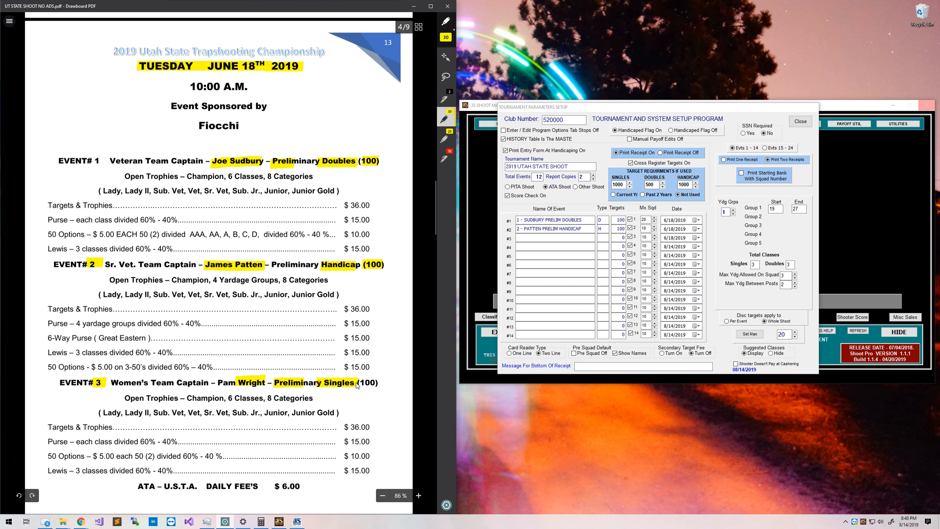
left_click(535, 241)
type("3 - WRIGHT PRE")
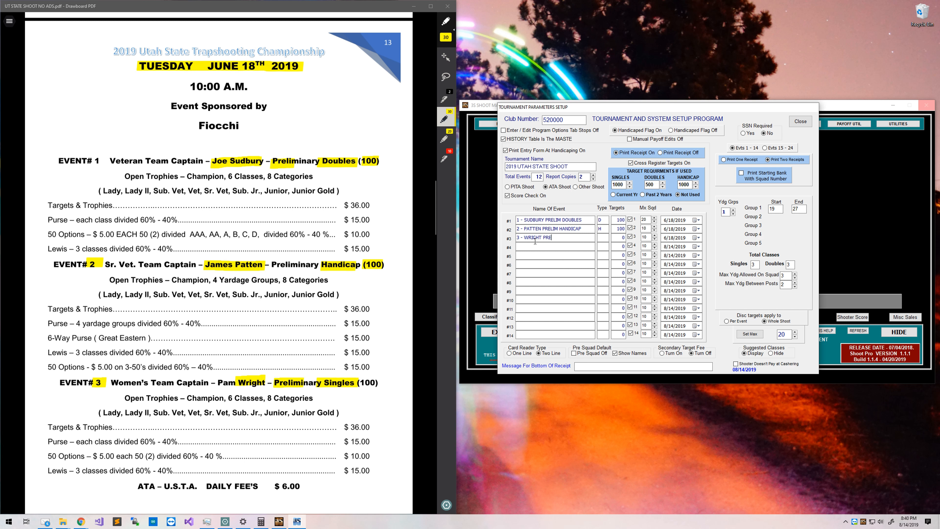
type("LIM SINGLES")
key("Tab")
left_click_drag(361, 383, 377, 383)
left_click(617, 238)
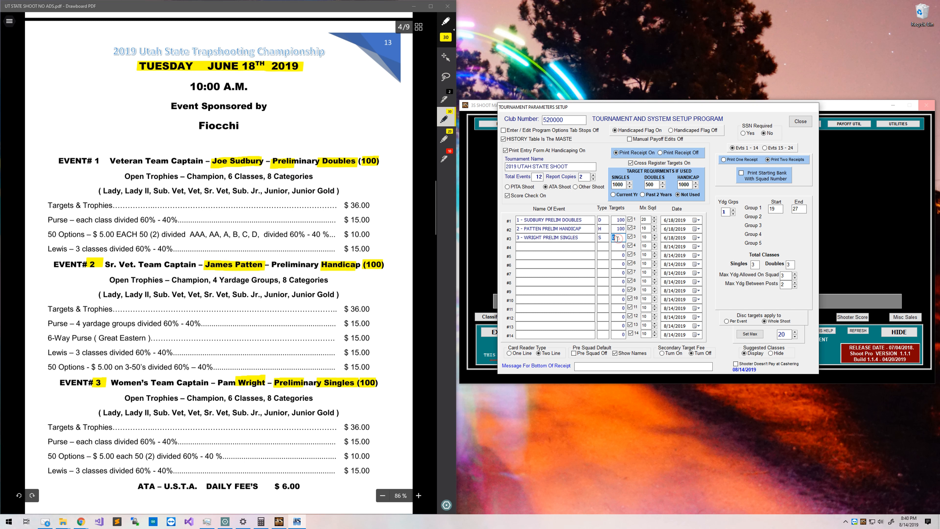
type("100")
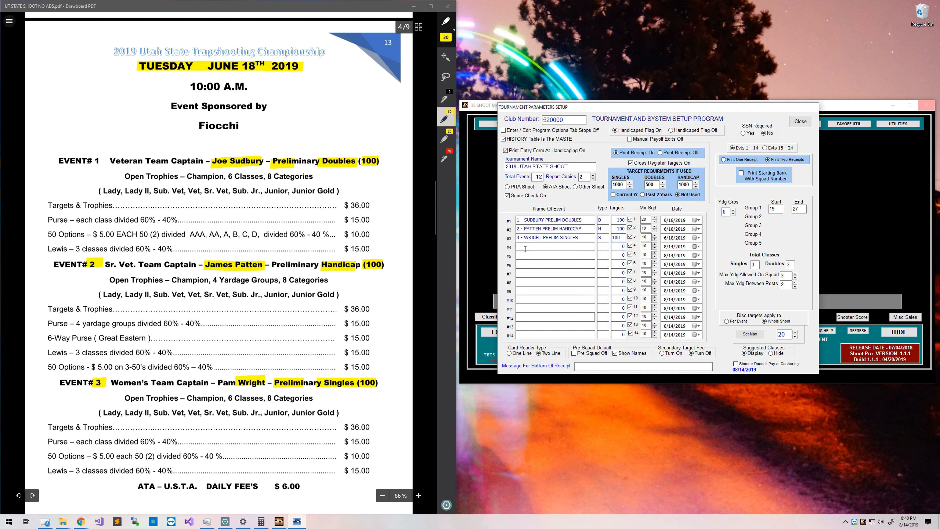
scroll(174, 419, "down", 8)
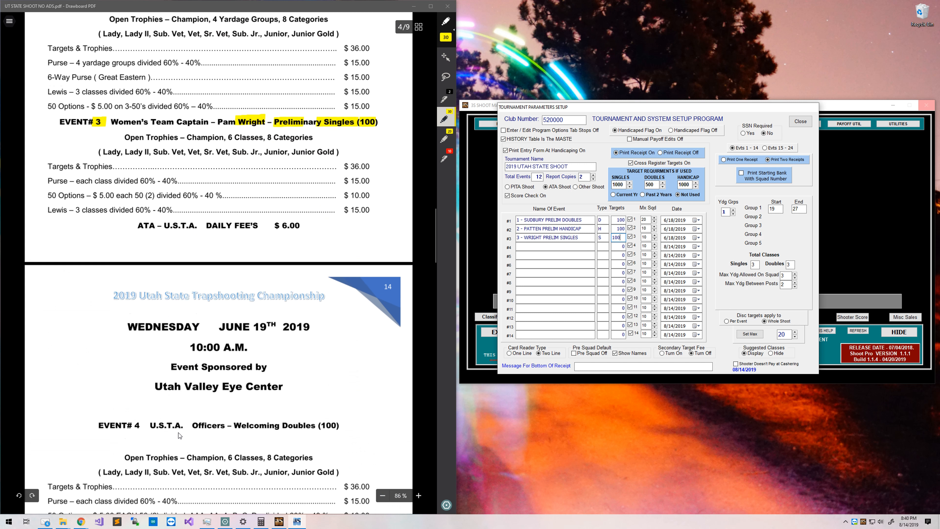
Enter event #4 as USTA DOUBLES, type D, 100 targets, dated 6/19/2019.
scroll(176, 347, "down", 6)
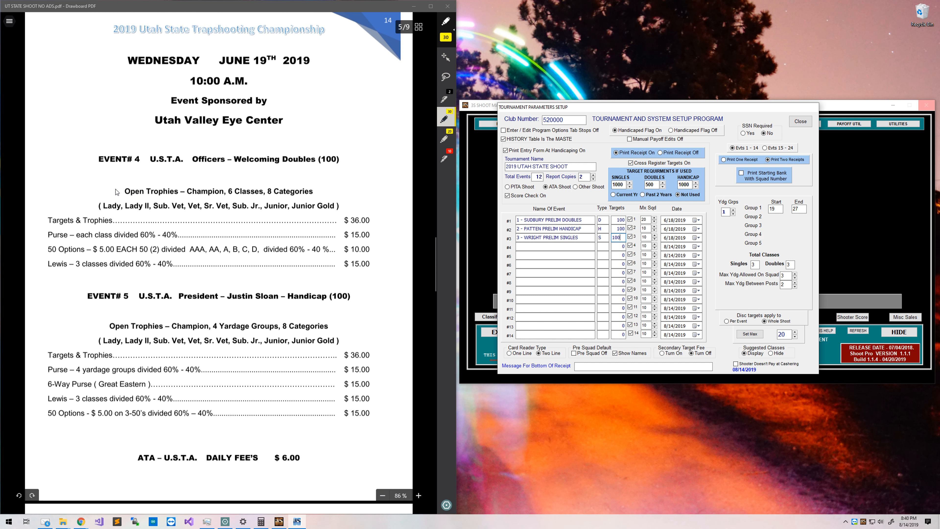
left_click_drag(132, 156, 186, 162)
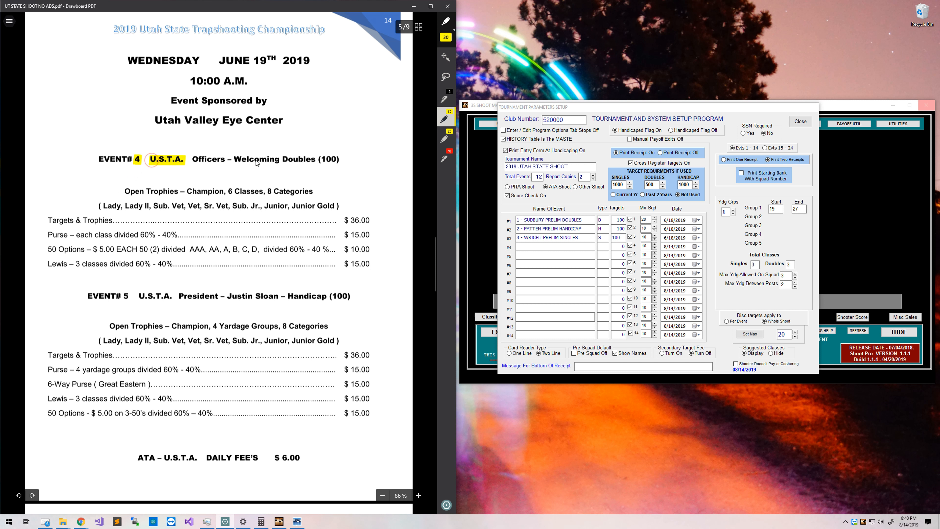
left_click_drag(282, 160, 316, 162)
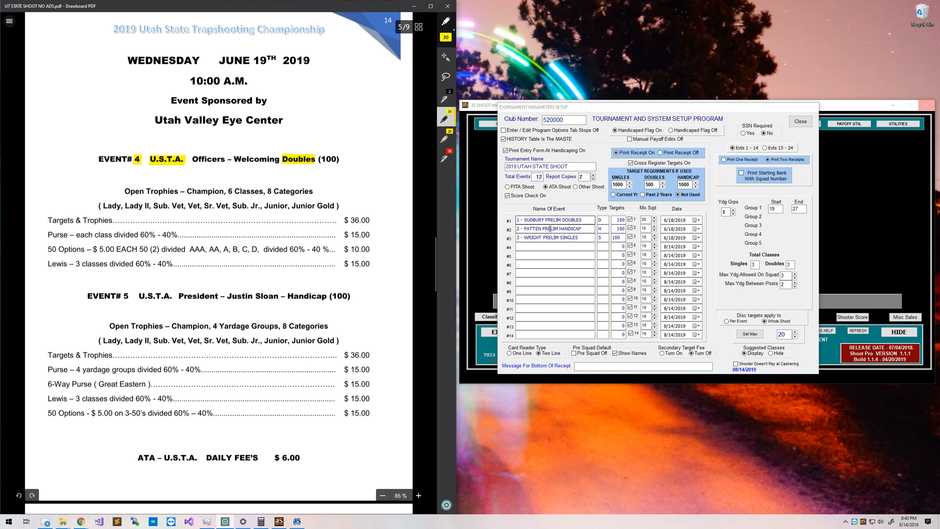
left_click(541, 246)
type("4 - USTA DOUBLES")
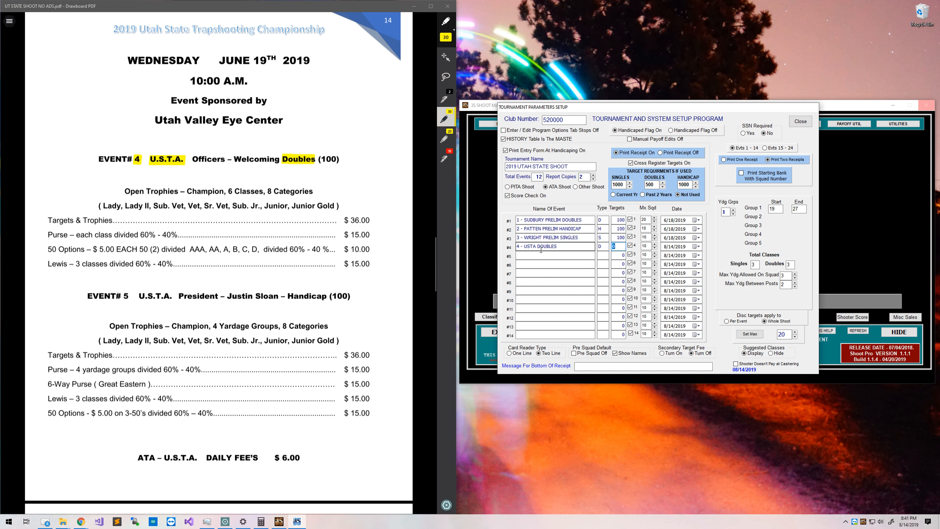
left_click_drag(321, 160, 336, 160)
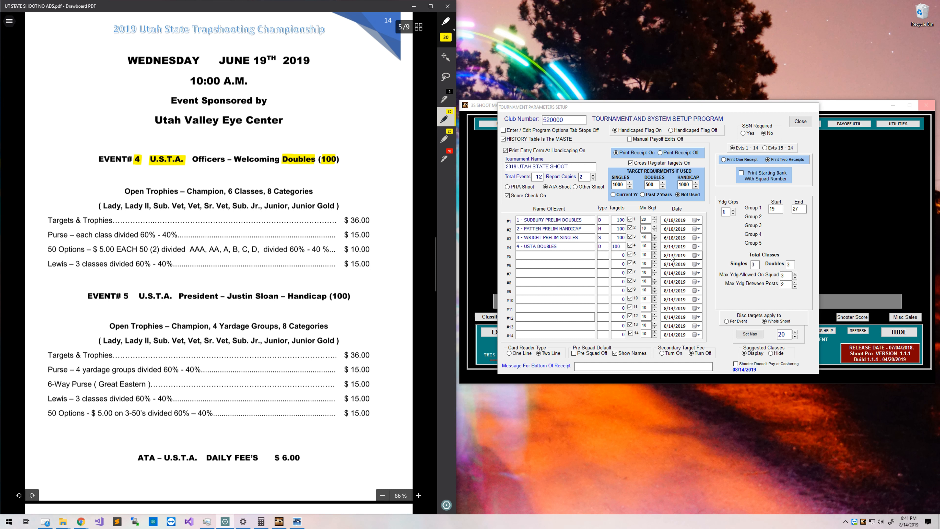
left_click(673, 246)
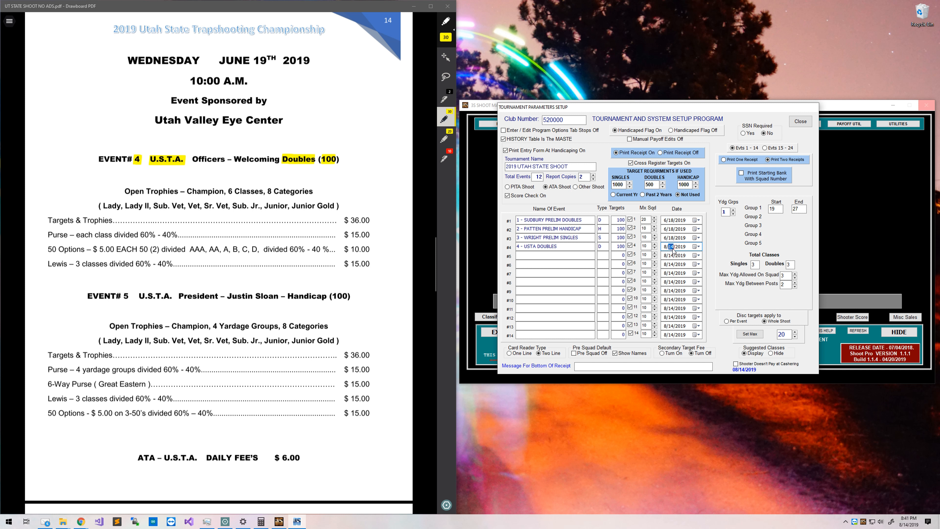
left_click(664, 249)
key("Right")
key("Return")
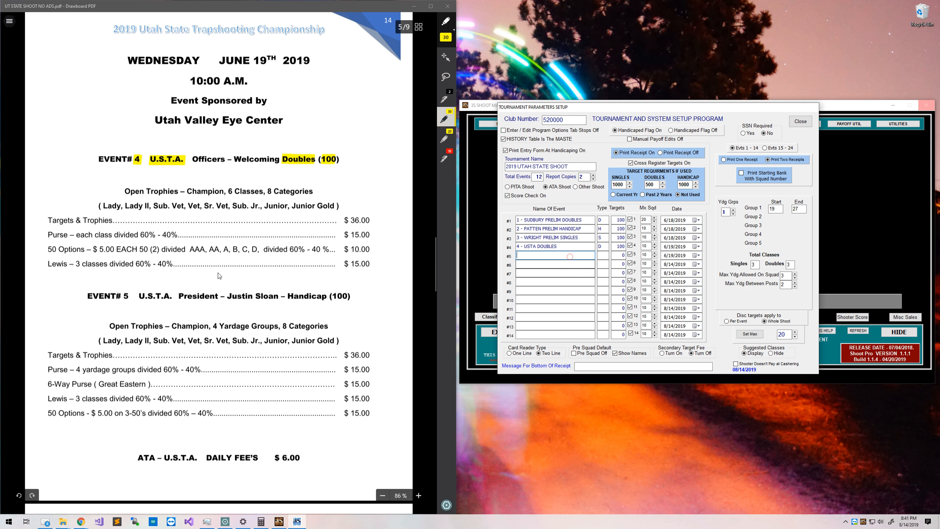
Enter event #5 as the captain's HANDICAP event, type H, 100 targets, dated 6/19/2019.
scroll(190, 306, "down", 4)
scroll(190, 306, "up", 2)
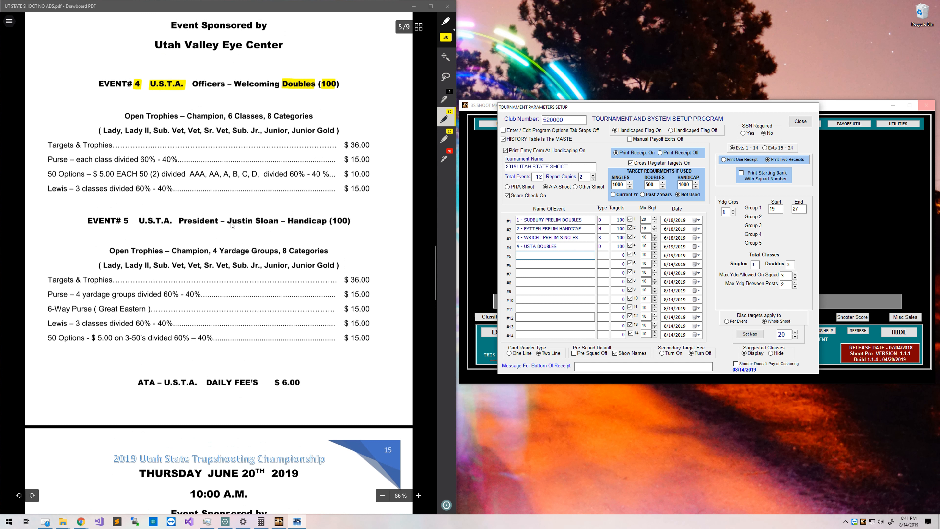
left_click_drag(256, 222, 350, 222)
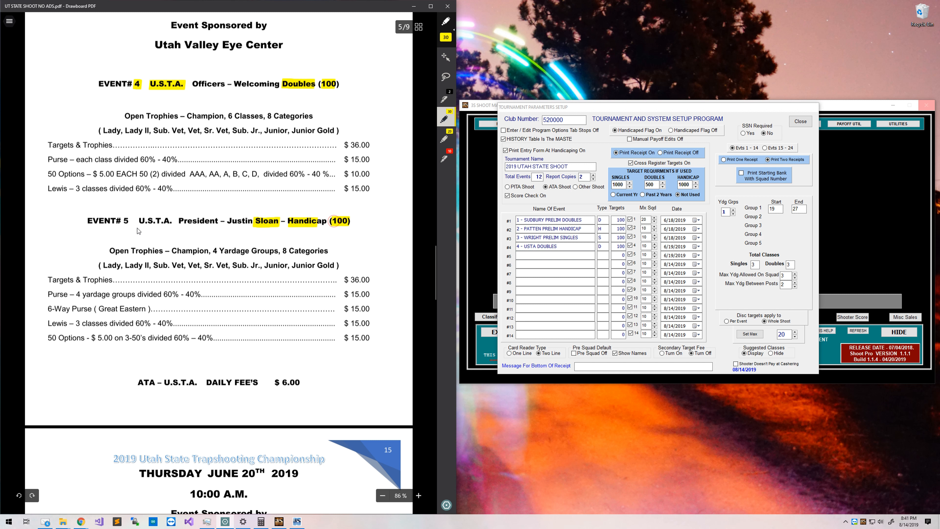
left_click_drag(123, 222, 132, 221)
left_click(572, 255)
type("5 - SLOAN HANDI")
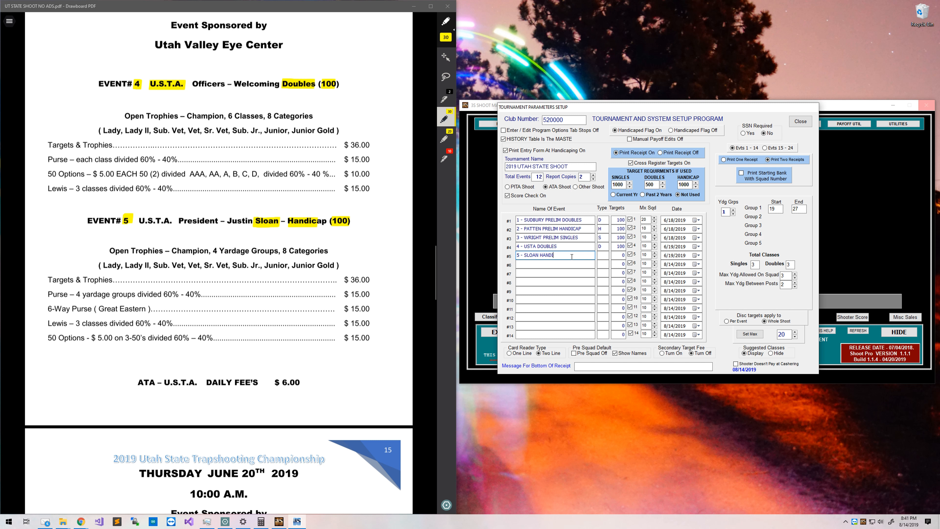
type("CAP")
key("Tab")
type("H")
key("Tab")
type("100")
scroll(320, 310, "up", 3)
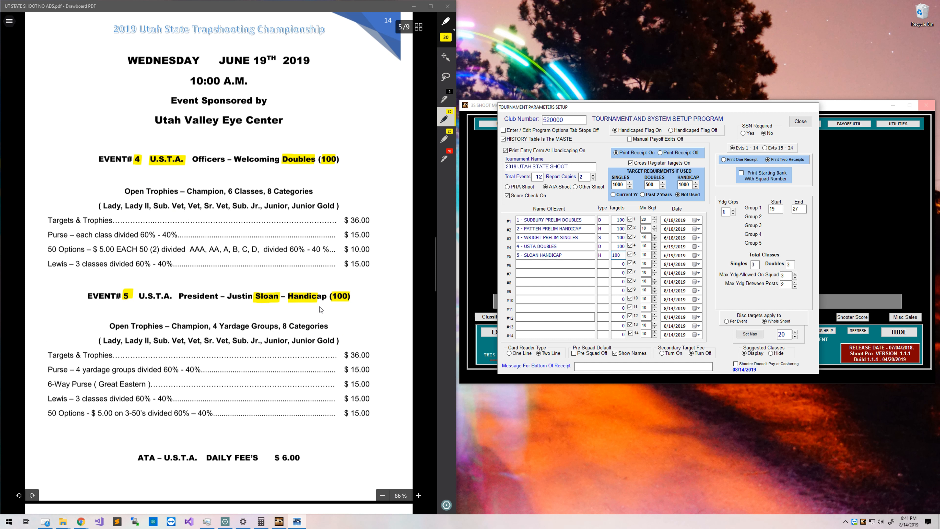
left_click(670, 256)
key("Tab")
scroll(163, 318, "down", 10)
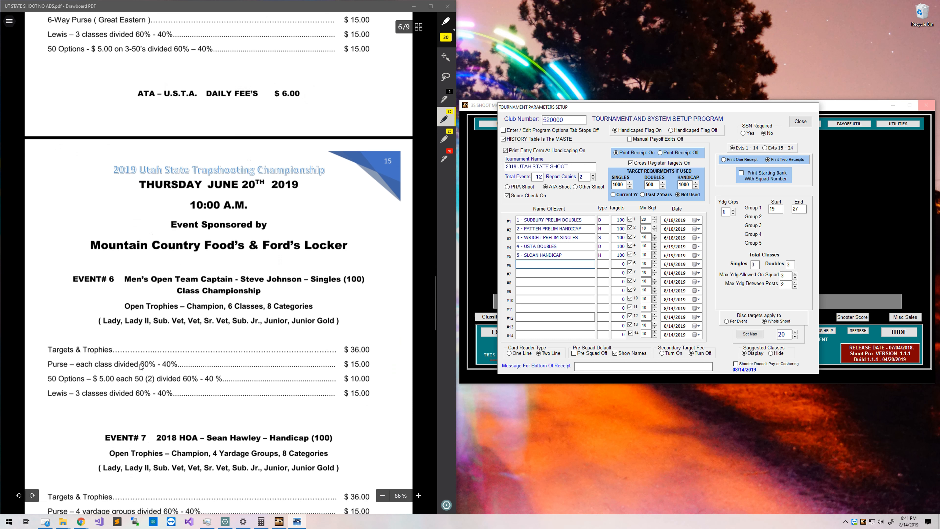
Enter event #6 as the captain's SINGLES event, 100 targets, dated 6/20/2019.
scroll(163, 317, "down", 2)
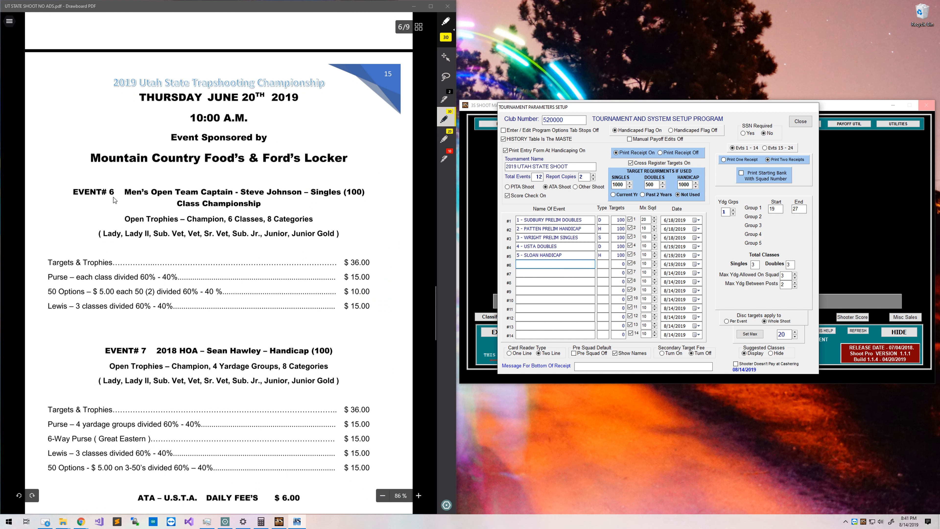
left_click_drag(110, 191, 114, 191)
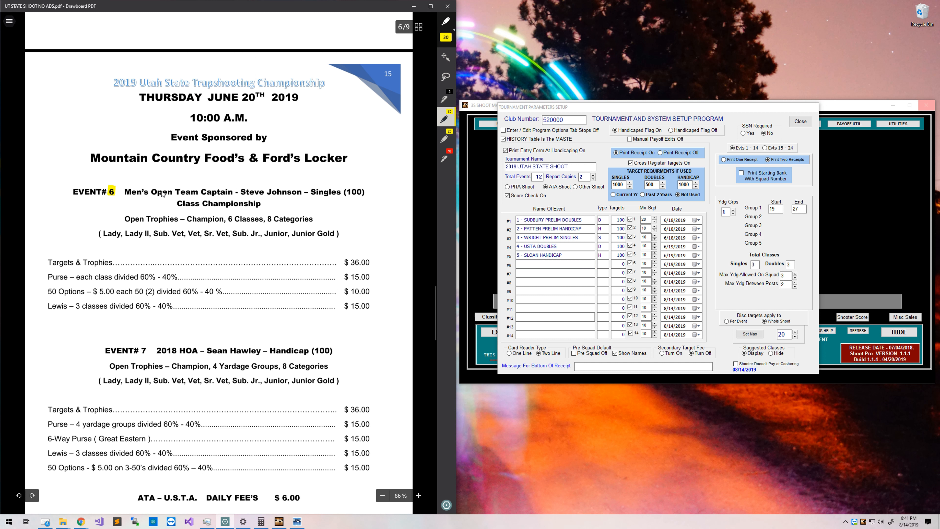
left_click_drag(123, 195, 202, 194)
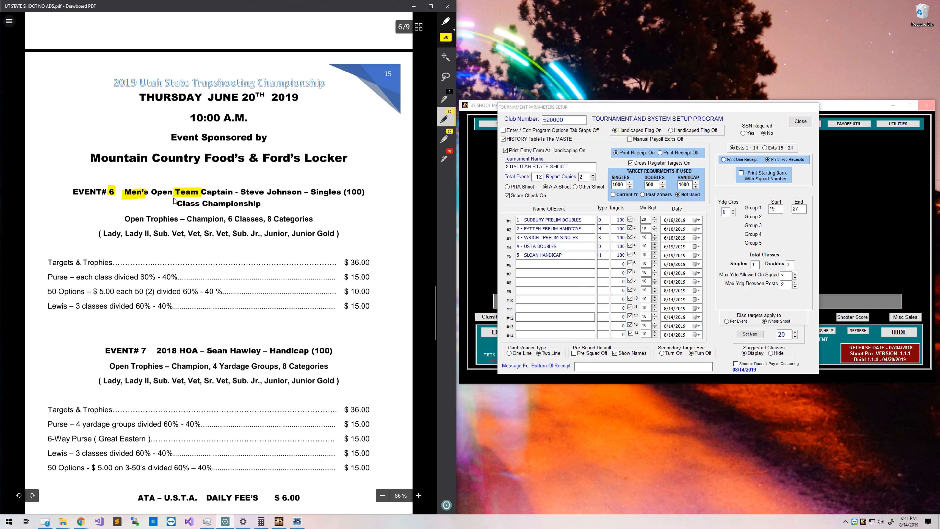
key("ctrl+z")
key("ctrl+z")
left_click_drag(267, 195, 340, 193)
left_click(529, 264)
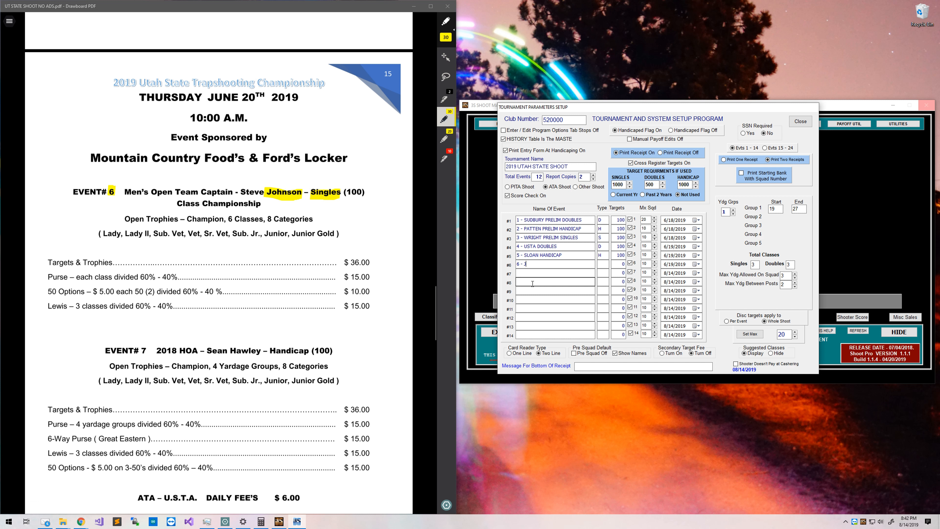
type("6 - JOHNSON SINGLES")
key("Tab")
type("100")
key("Tab")
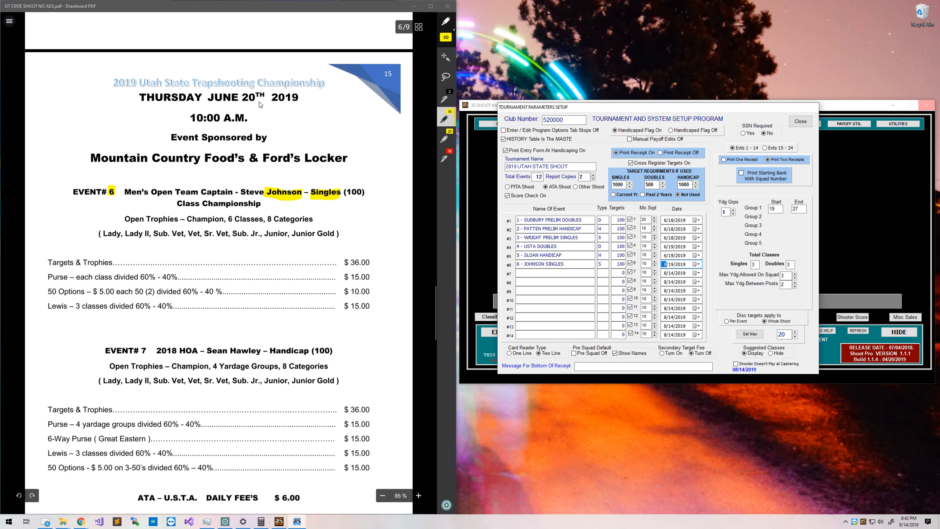
left_click_drag(207, 97, 259, 97)
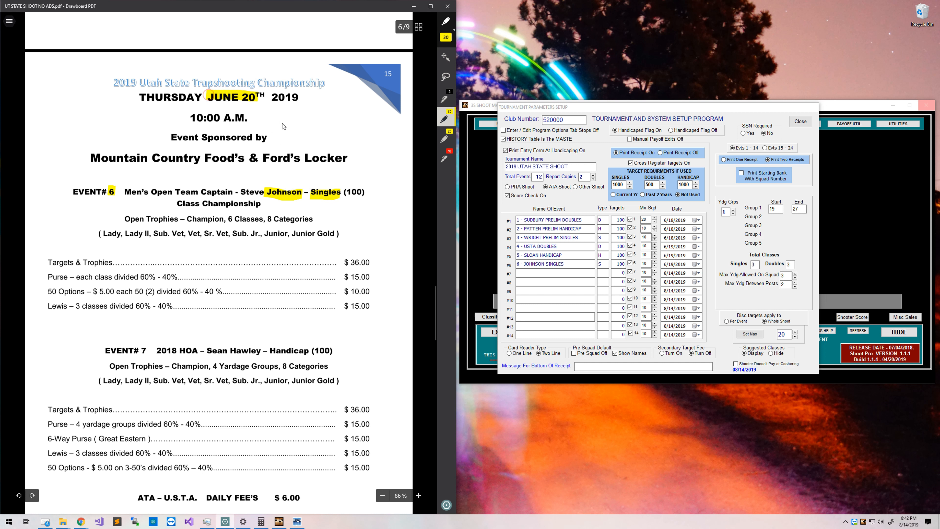
left_click(669, 264)
type("20")
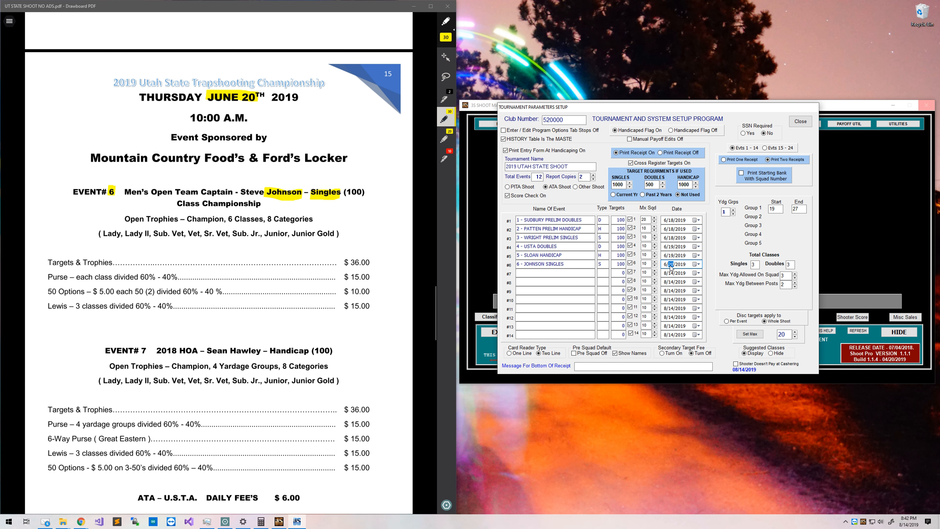
scroll(89, 117, "down", 4)
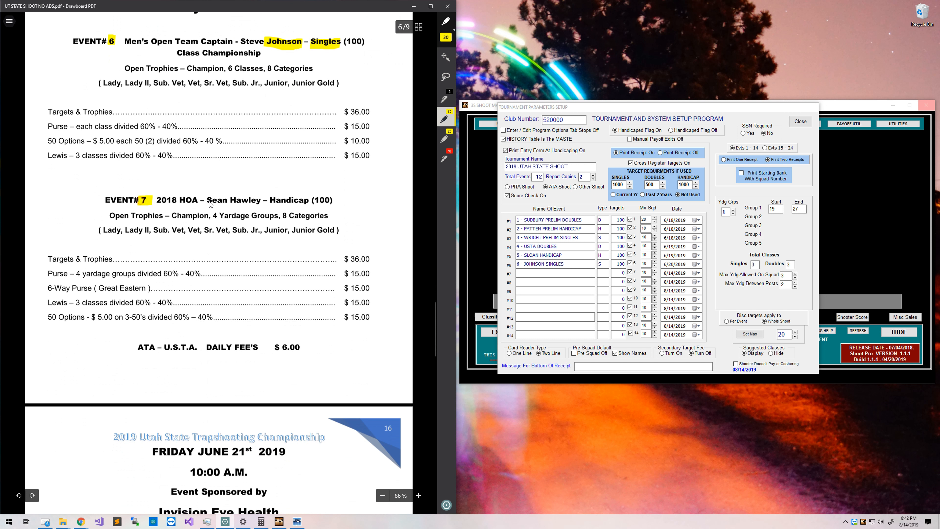
Enter event #7 as the captain's HANDICAP event, type H, 100 targets, dated 6/20/2019.
left_click_drag(139, 200, 149, 200)
left_click_drag(229, 200, 331, 200)
mouse_move(346, 44)
left_mouse_down()
mouse_move(338, 45)
mouse_move(364, 46)
left_mouse_up()
left_click(584, 278)
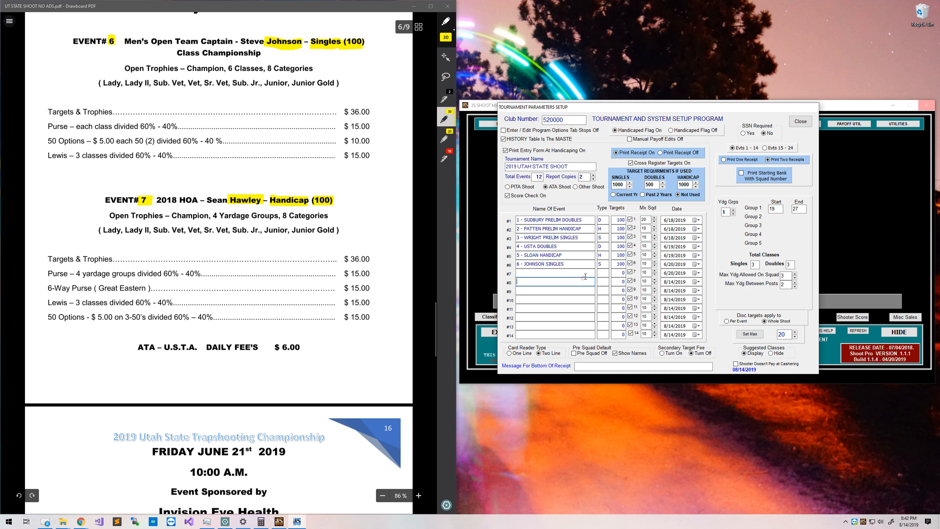
type("7 - HAWLEY HANDICAP")
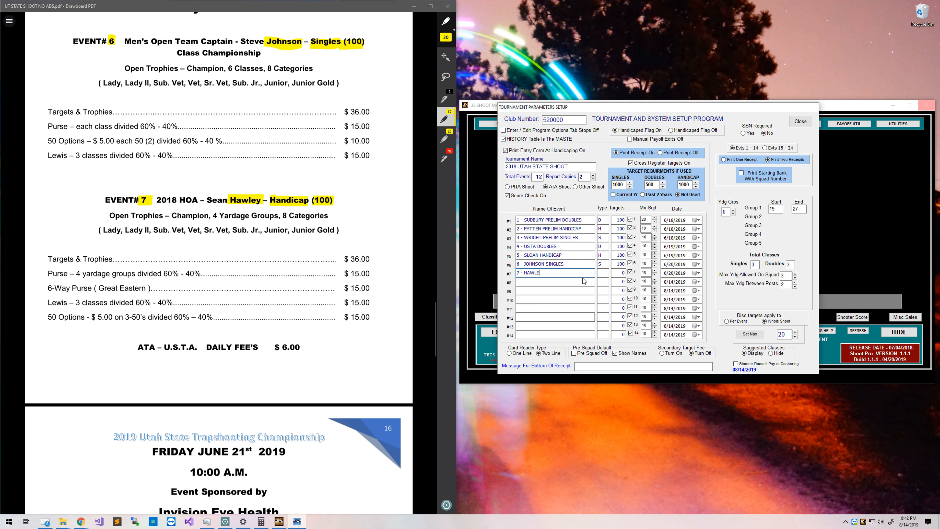
key("Tab")
type("H")
key("Tab")
type("100")
key("Tab")
scroll(351, 233, "up", 1)
scroll(351, 232, "up", 1)
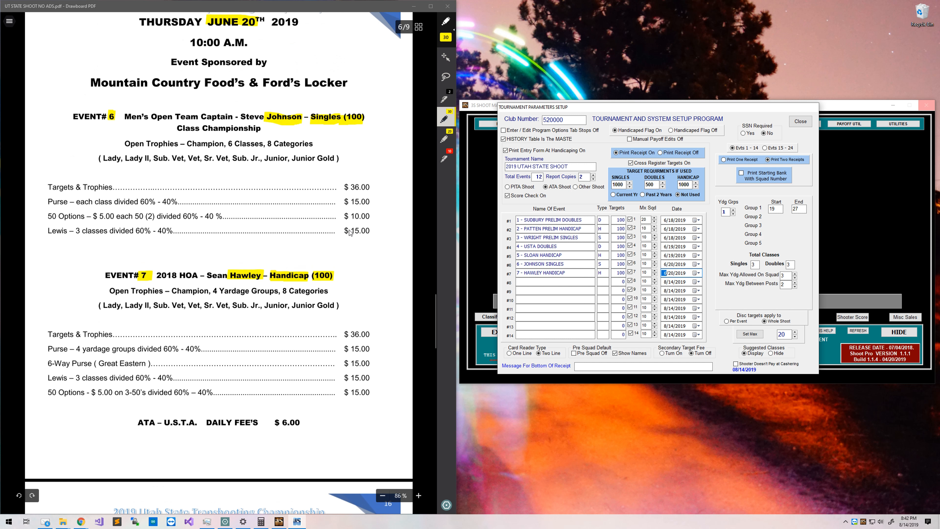
left_click(555, 285)
scroll(218, 407, "down", 10)
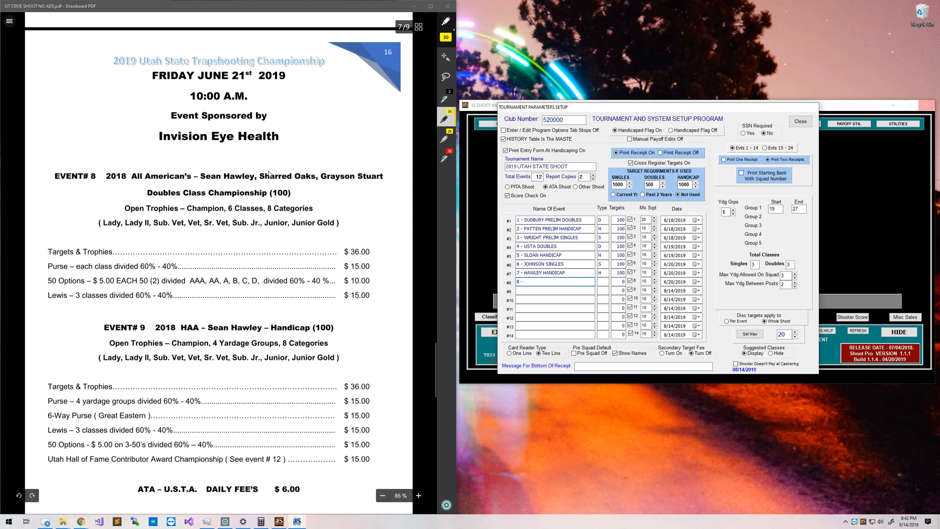
Highlight All American, event 8's number and the Friday June 21 date in the flyer.
mouse_move(134, 178)
left_mouse_down()
mouse_move(185, 177)
mouse_move(171, 194)
mouse_move(232, 199)
mouse_move(291, 191)
left_mouse_up()
left_click_drag(91, 173, 99, 173)
left_click_drag(232, 80, 247, 79)
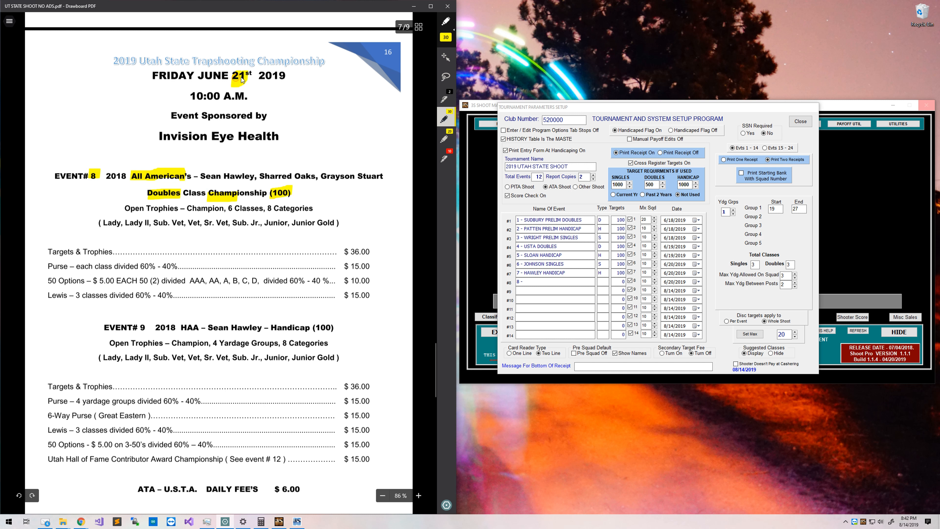
Complete event #8 as ALLAMERICAN DOUB CHMP, type D, 100 targets, dated 6/21/2019.
left_click(559, 281)
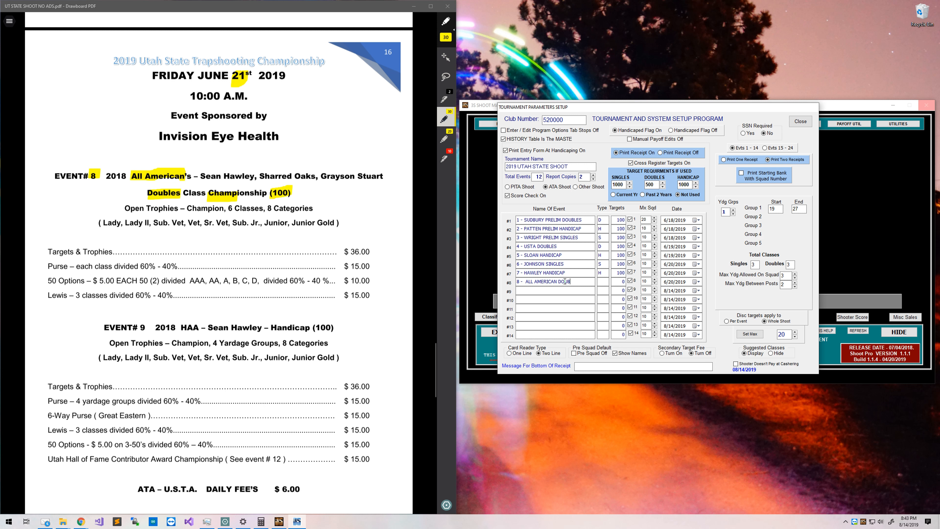
key("Left")
key("Left")
key("Left")
key("BackSpace")
key("End")
type("P")
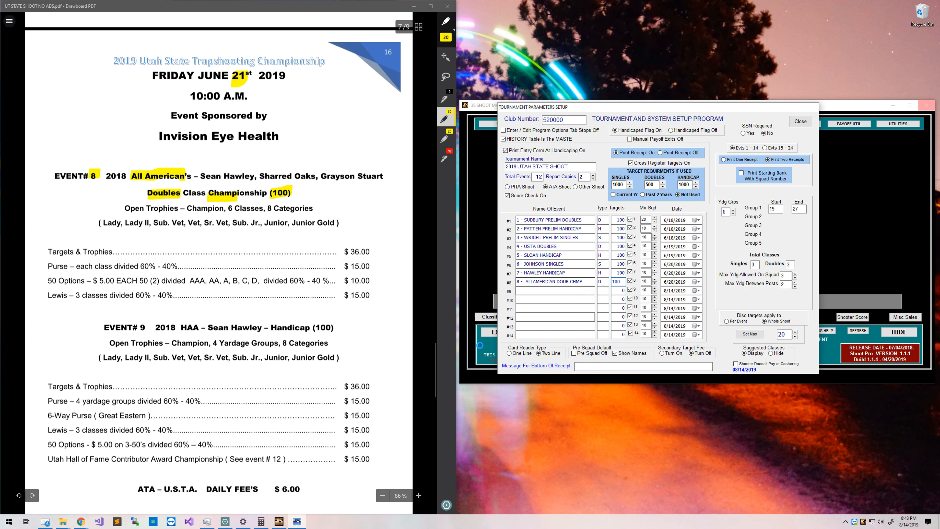
left_click(670, 284)
left_click(541, 289)
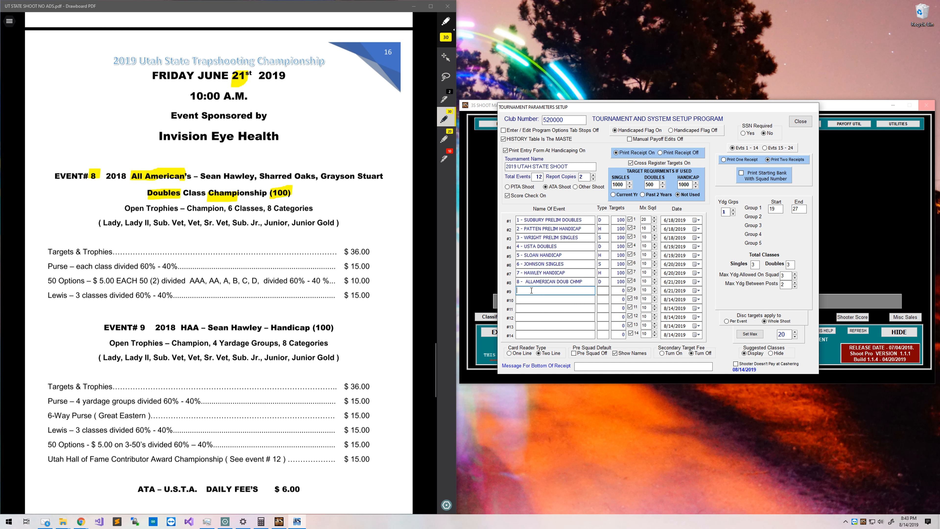
left_click_drag(140, 323, 143, 330)
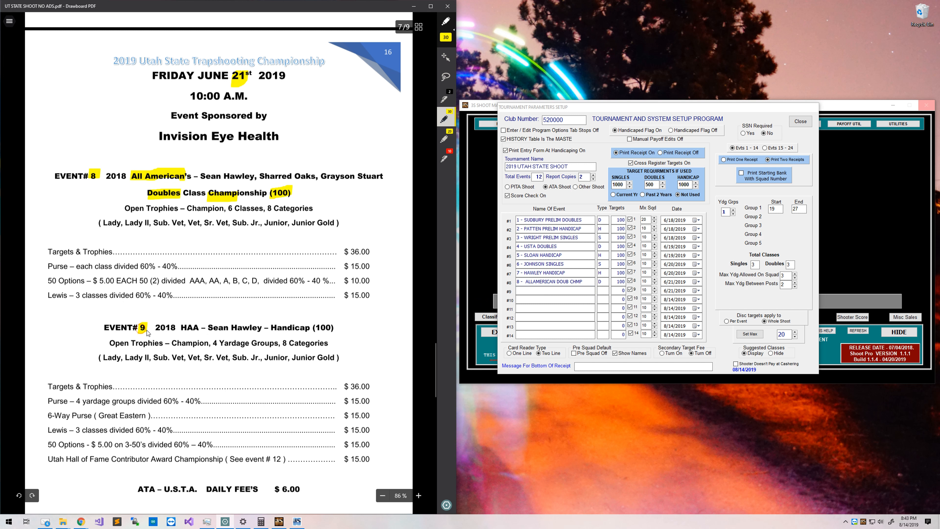
Enter event #9 as '9 - HAA HAWLEY HANDICAP', type H, with 100 targets.
left_click_drag(234, 330, 334, 330)
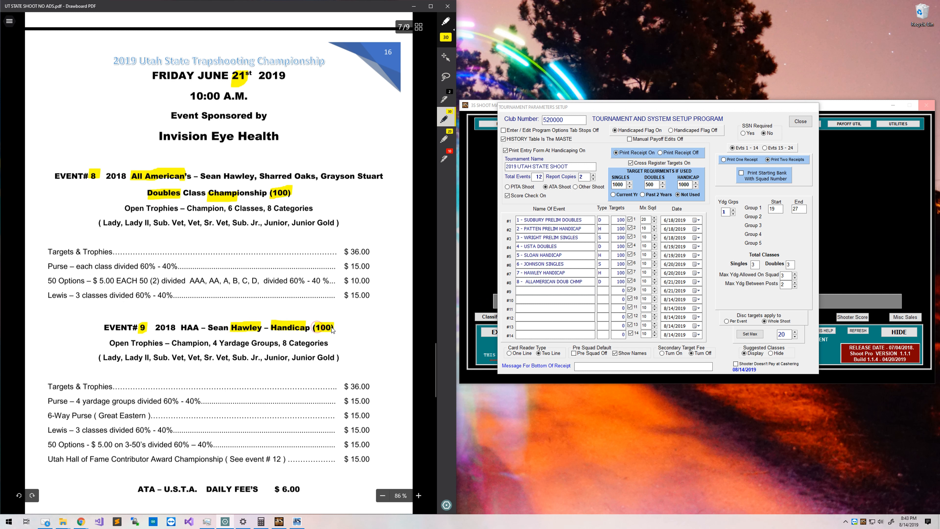
left_click(538, 291)
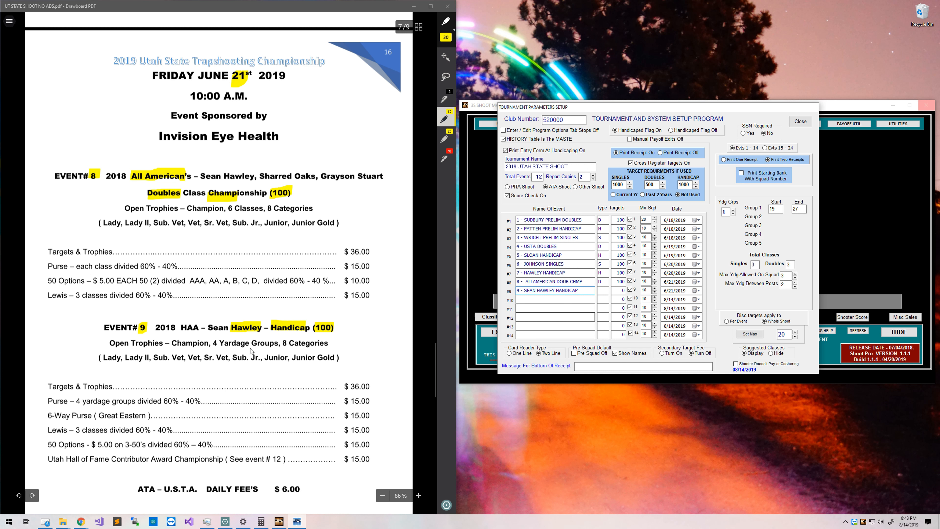
left_click_drag(181, 328, 195, 328)
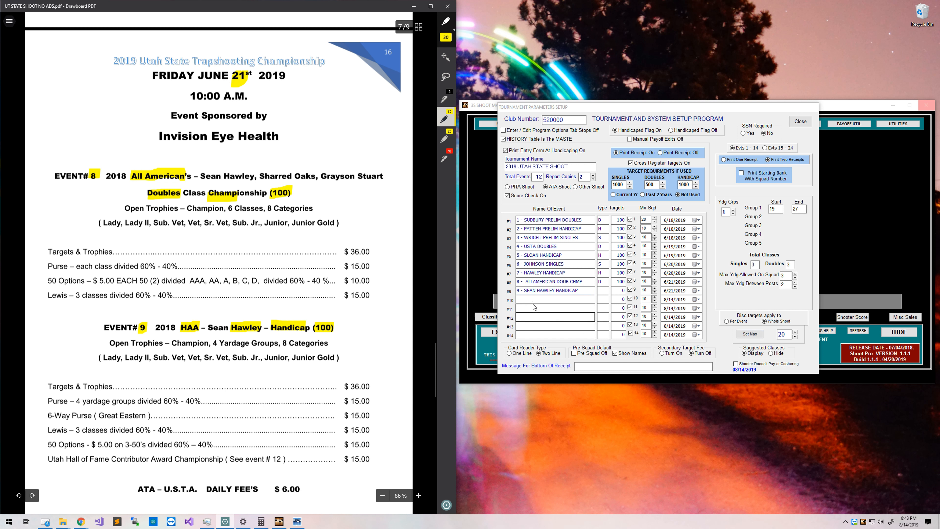
double_click(530, 290)
type("HAA")
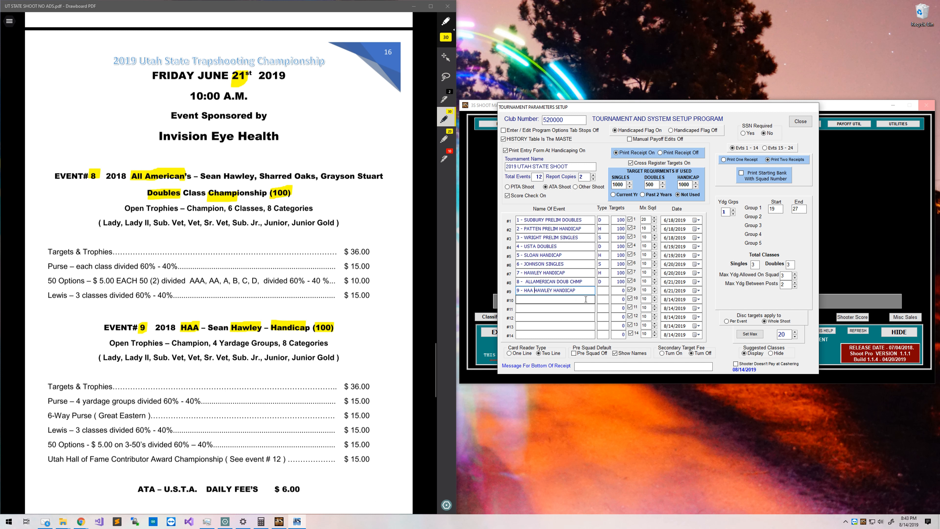
left_click(606, 293)
type("H")
key("Tab")
type("1")
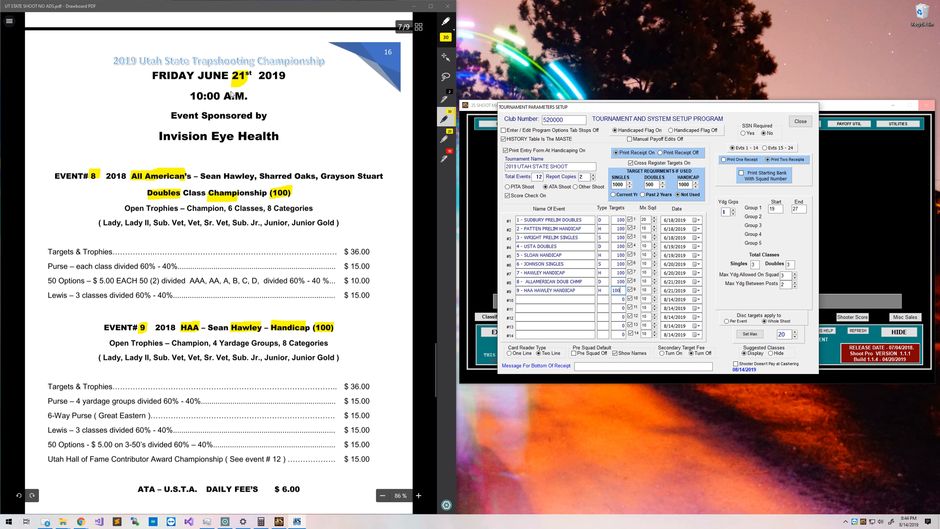
scroll(222, 96, "down", 8)
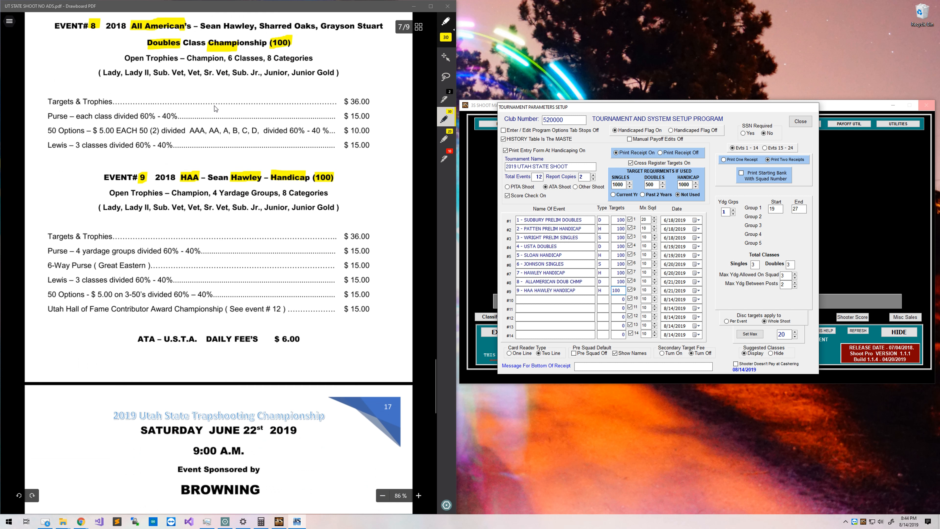
Enter event #10 as '10 - SLOAN SINGLES CHAMP', type S, 200 targets.
scroll(220, 101, "down", 6)
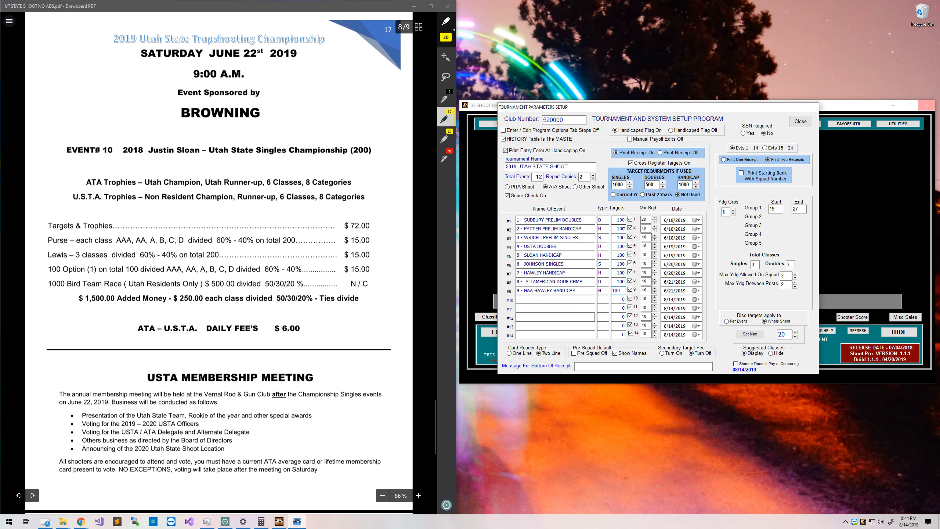
left_click(525, 299)
type("10 - SLOAN SINGLES CHAMP")
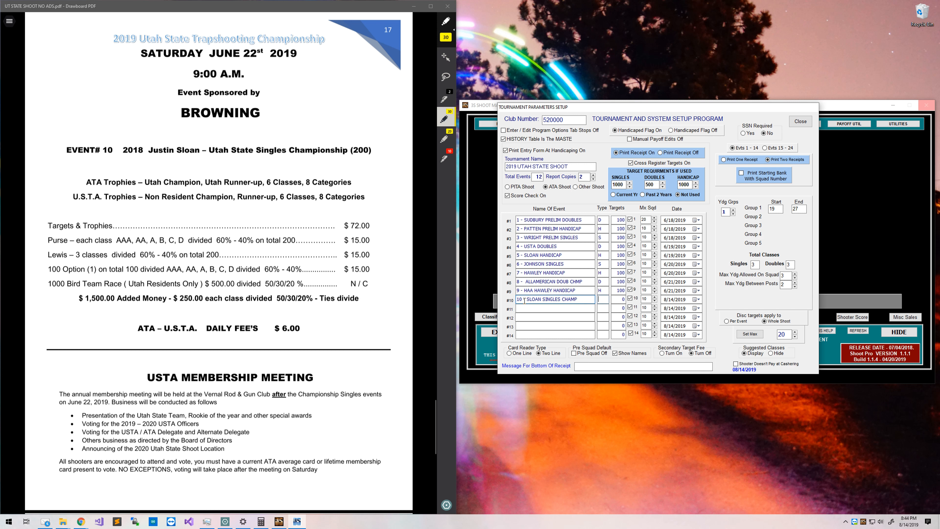
type("S")
type("200")
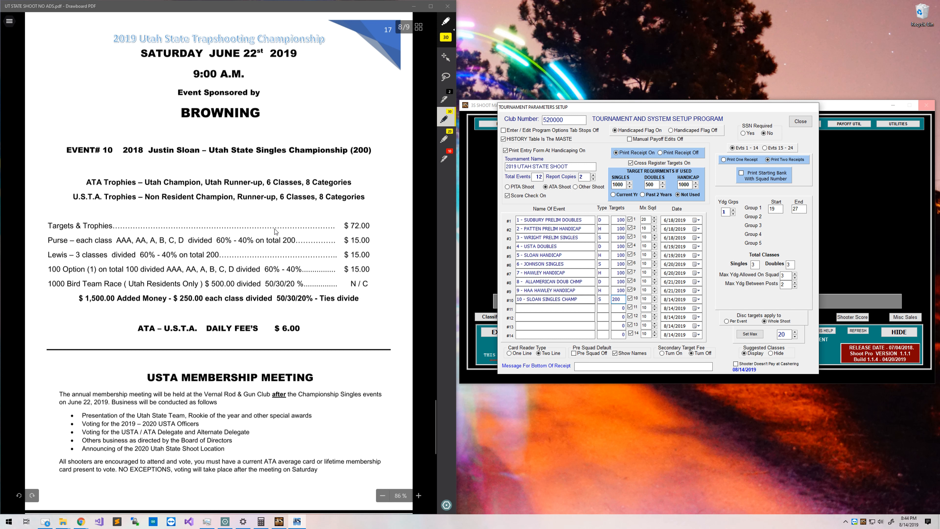
Check event 10's title against the flyer and set its date to 6/22/2019.
left_click_drag(177, 150, 201, 151)
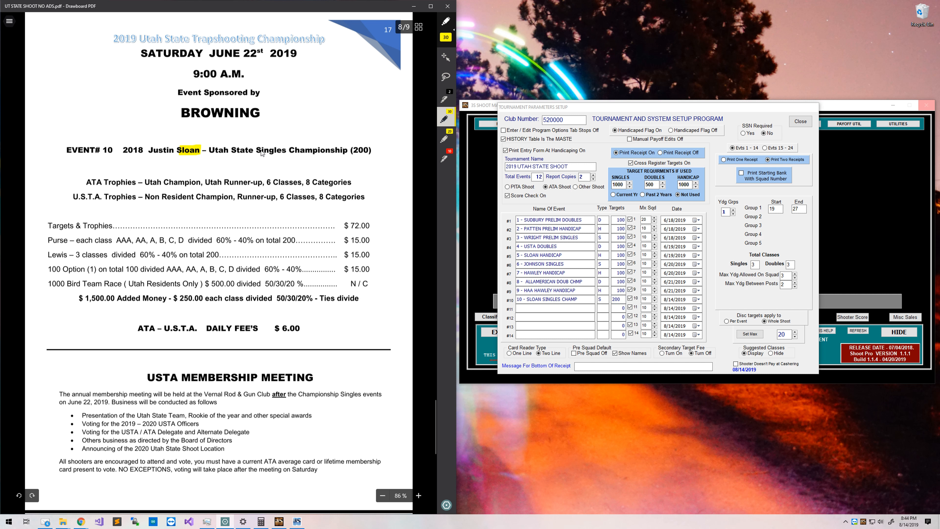
left_click_drag(259, 154, 315, 154)
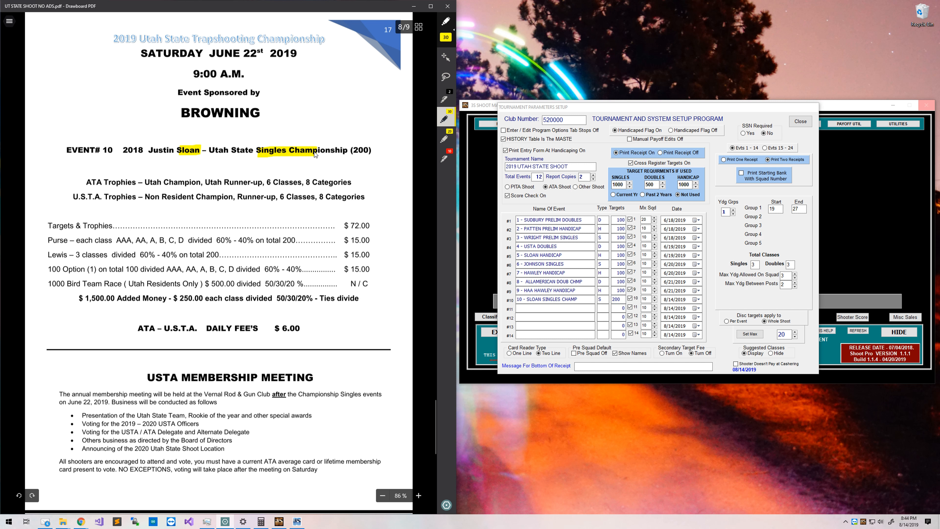
left_click_drag(373, 154, 350, 151)
left_click_drag(105, 151, 113, 151)
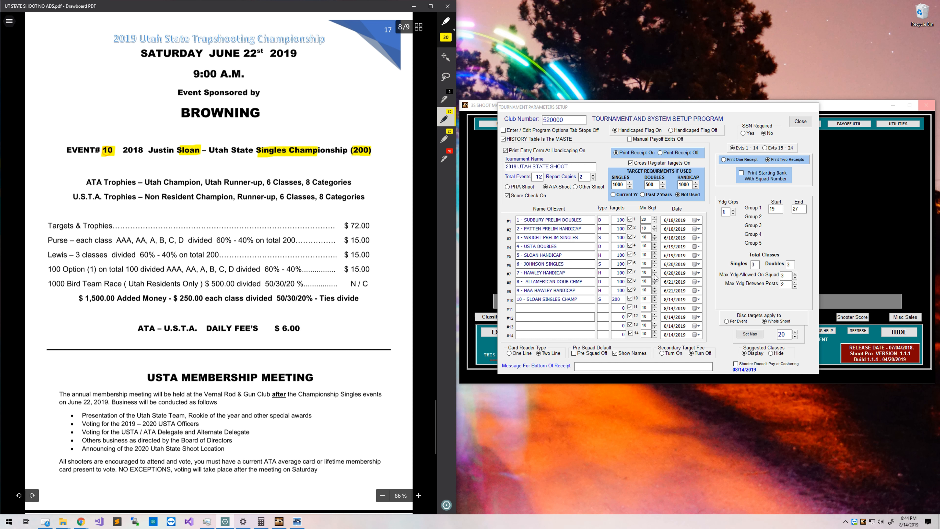
left_click(674, 302)
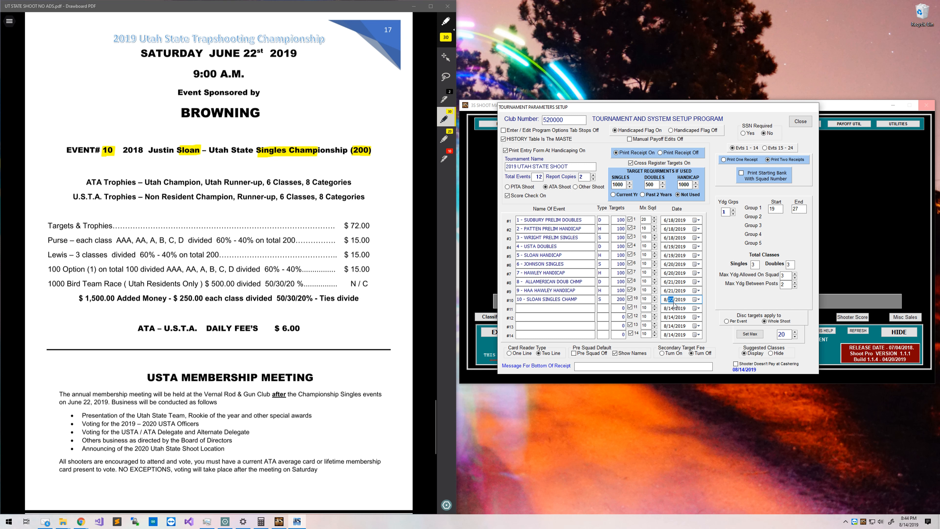
left_click(663, 300)
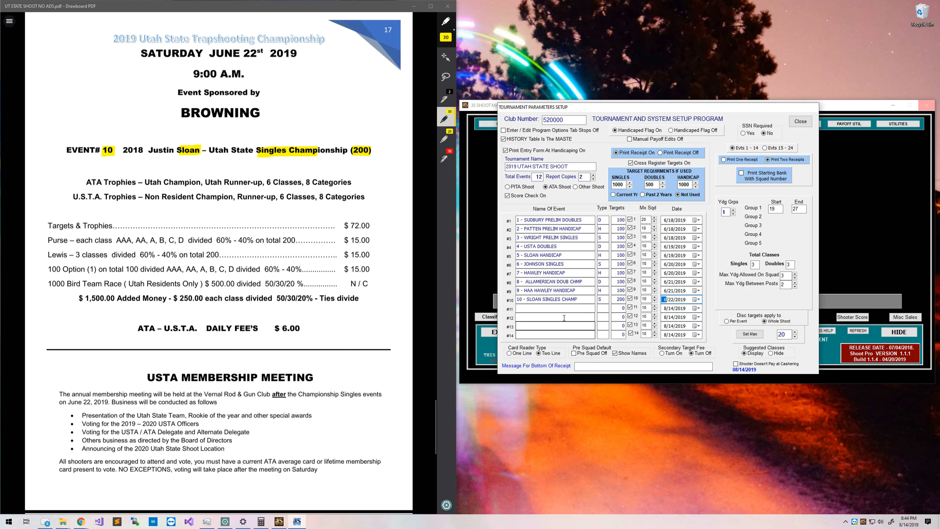
scroll(304, 113, "down", 2)
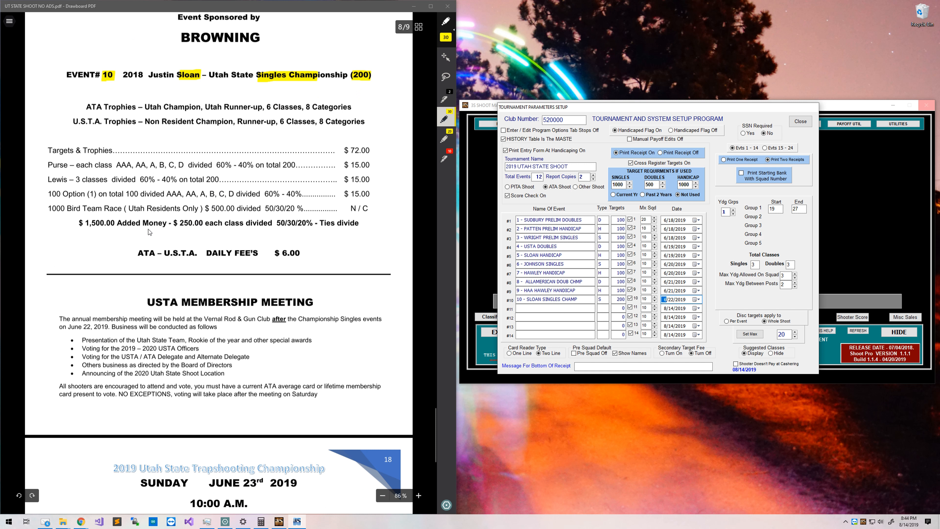
Enter event #11 as '11 - HAWLEY DOUBLES CHAMP', type D, 100 targets.
scroll(198, 228, "down", 10)
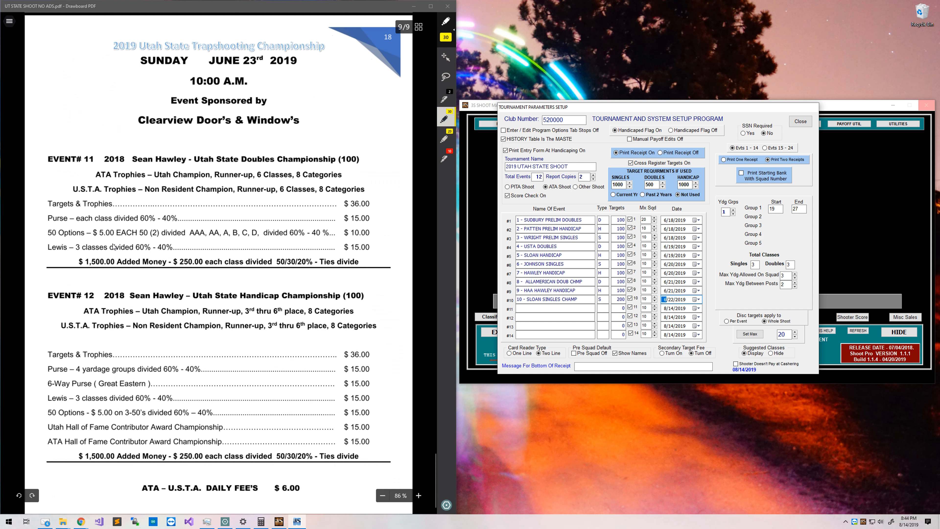
scroll(157, 200, "down", 2)
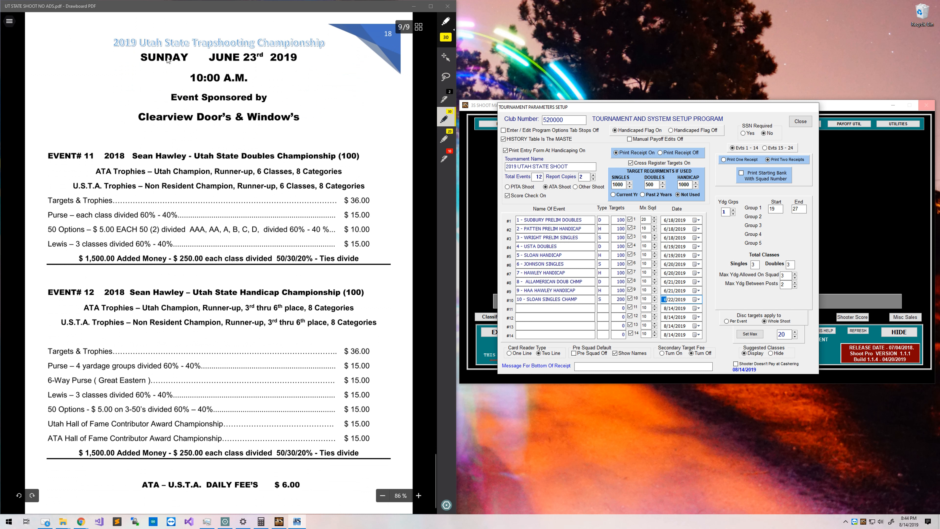
left_click(558, 308)
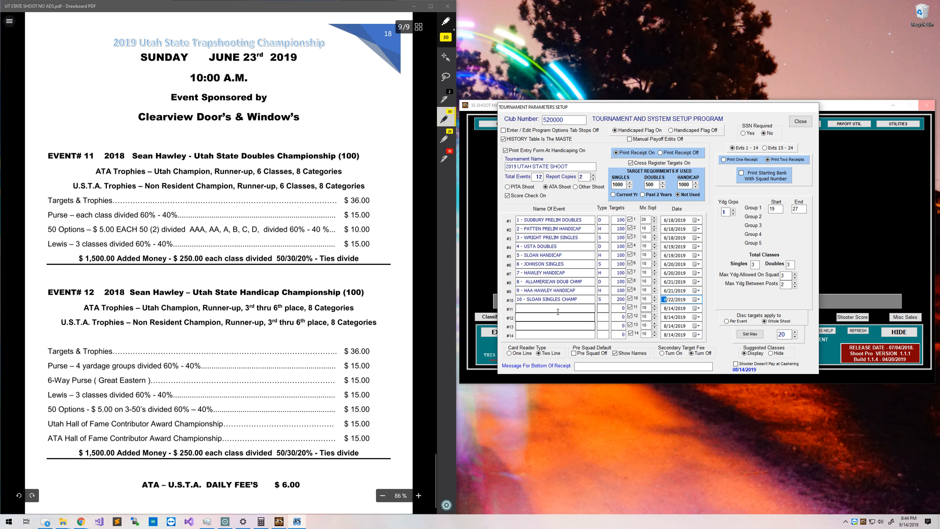
type("11 - HAWLEY DOUBLES CHAMP")
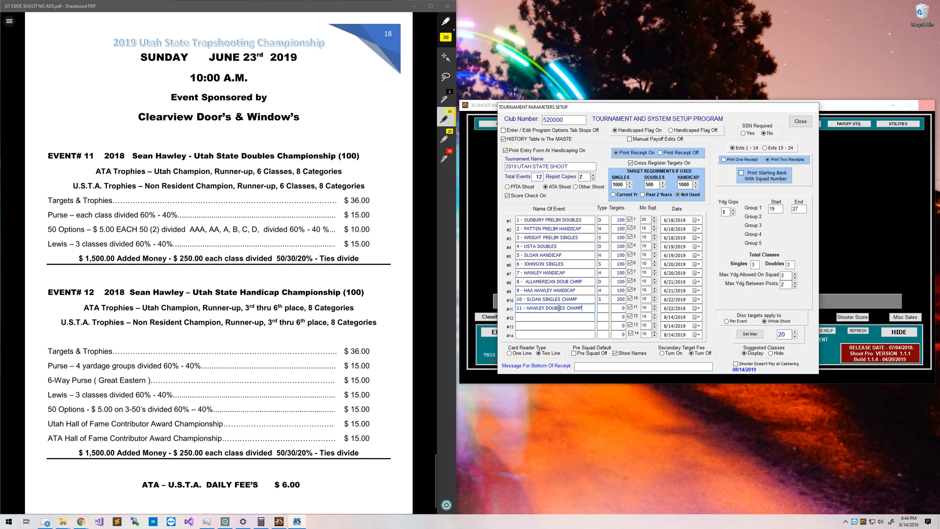
key("Tab")
type("100")
key("Tab")
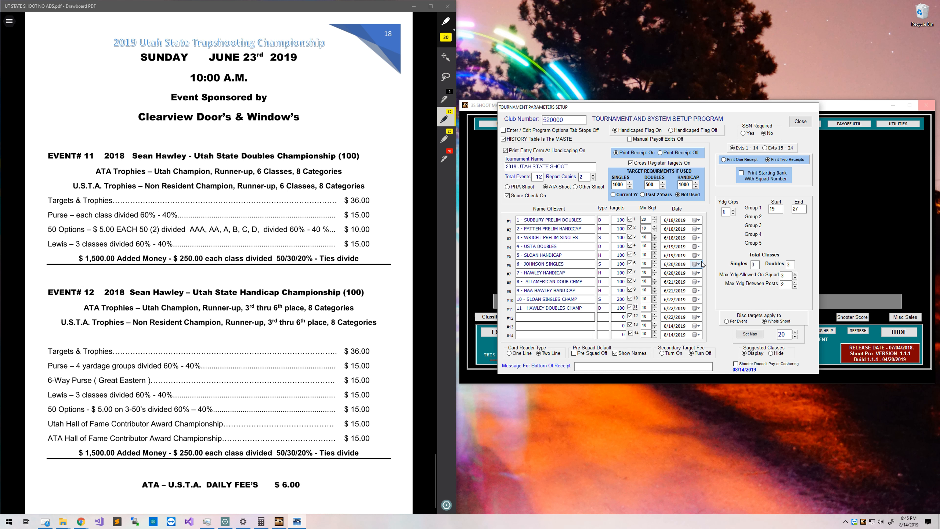
Change event #11's date to 6/23/2019 and start event #12's name with '12'.
left_click_drag(240, 56, 256, 56)
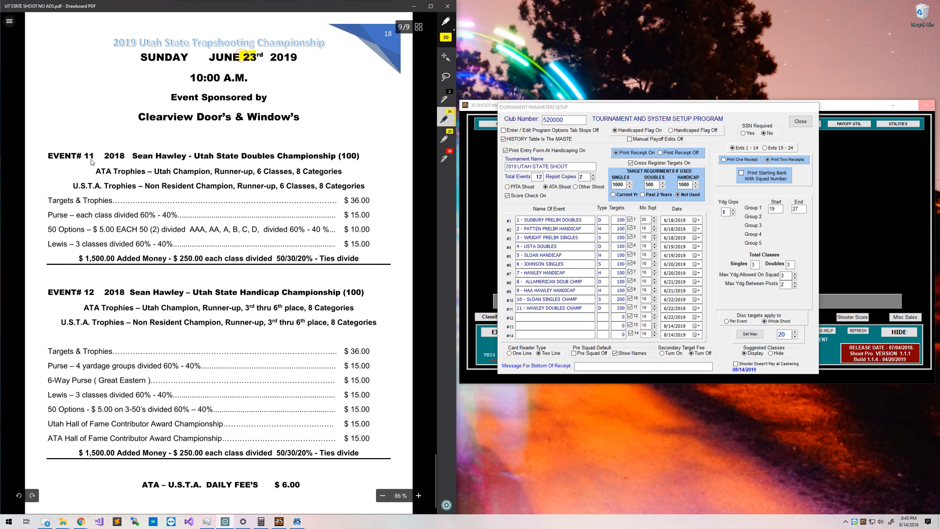
left_click_drag(82, 155, 339, 155)
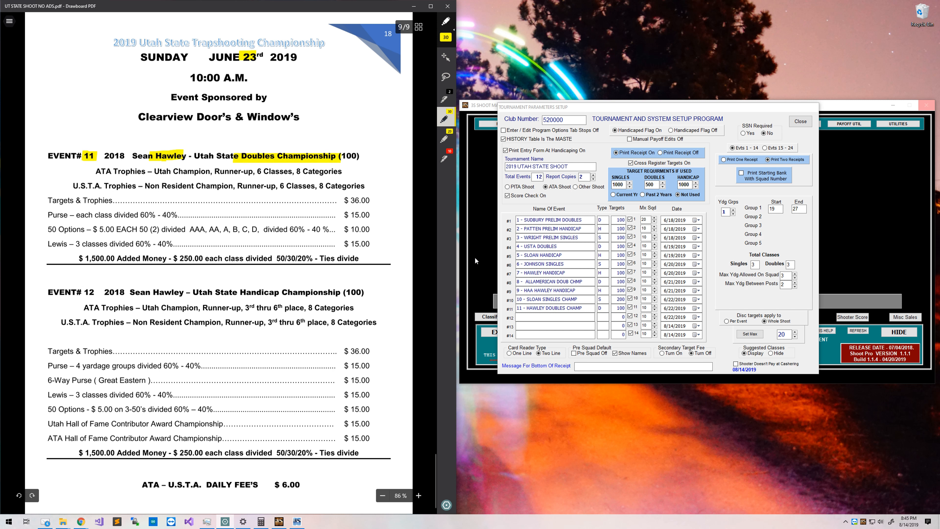
left_click(670, 309)
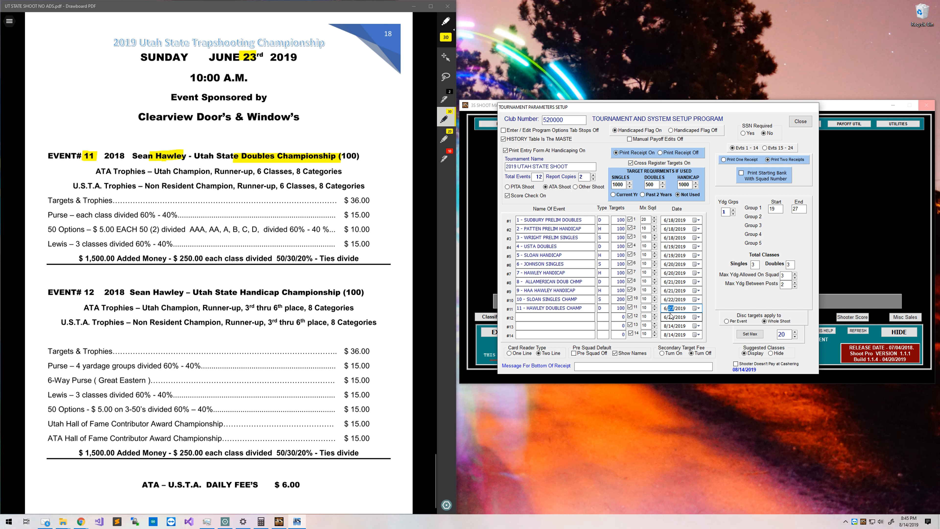
left_click(565, 317)
type("12 - HAWLEY HANDICAP CHAMP")
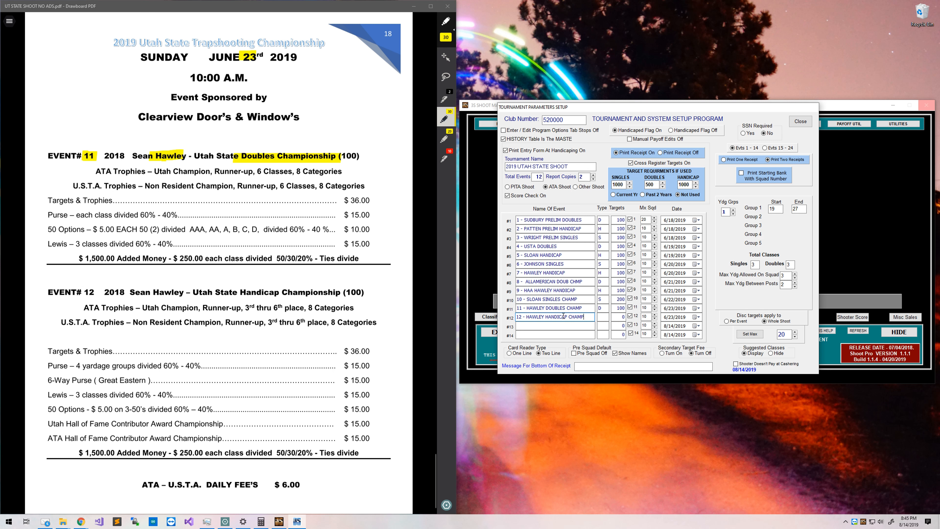
Give event #12, HAWLEY HANDICAP CHAMP, type H and 100 targets.
left_click(605, 318)
type("H")
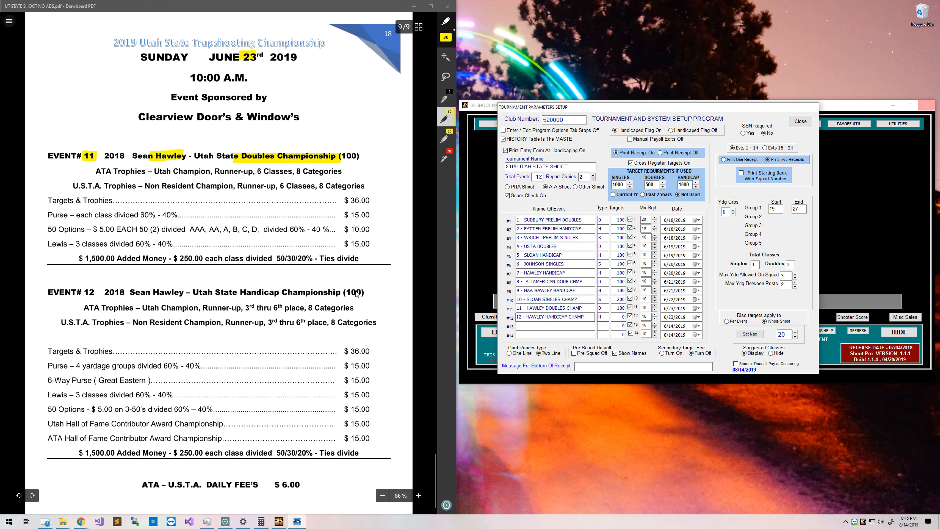
left_click_drag(346, 293, 365, 293)
left_click(620, 317)
type("100")
left_click_drag(85, 292, 95, 293)
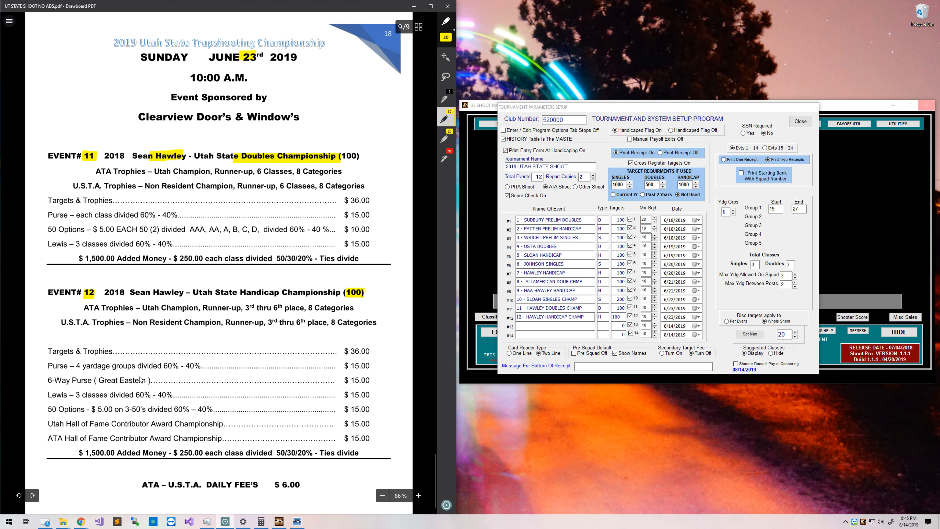
scroll(281, 330, "up", 2)
scroll(318, 366, "down", 2)
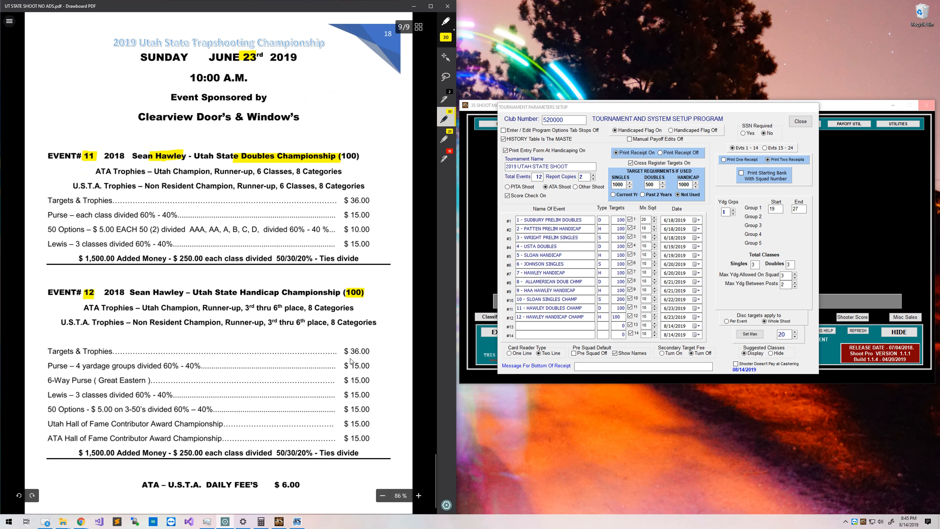
left_click(621, 315)
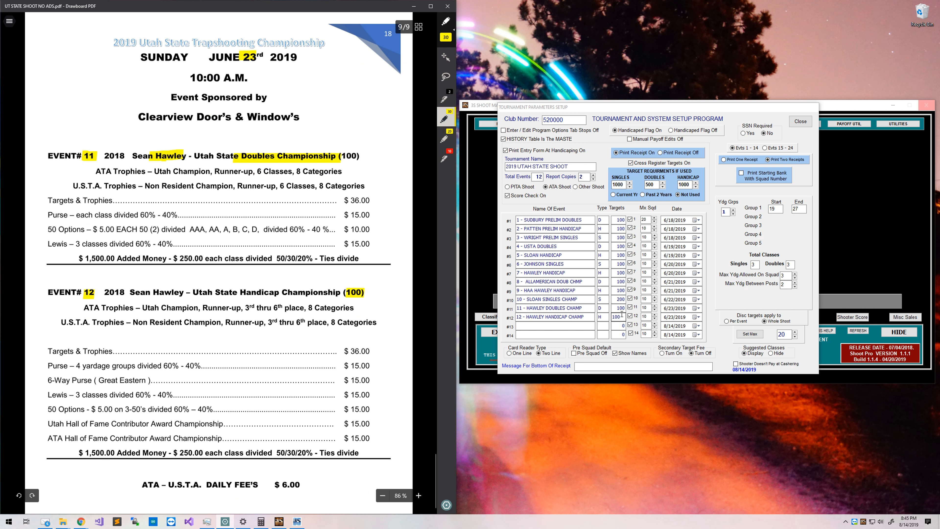
left_click(600, 326)
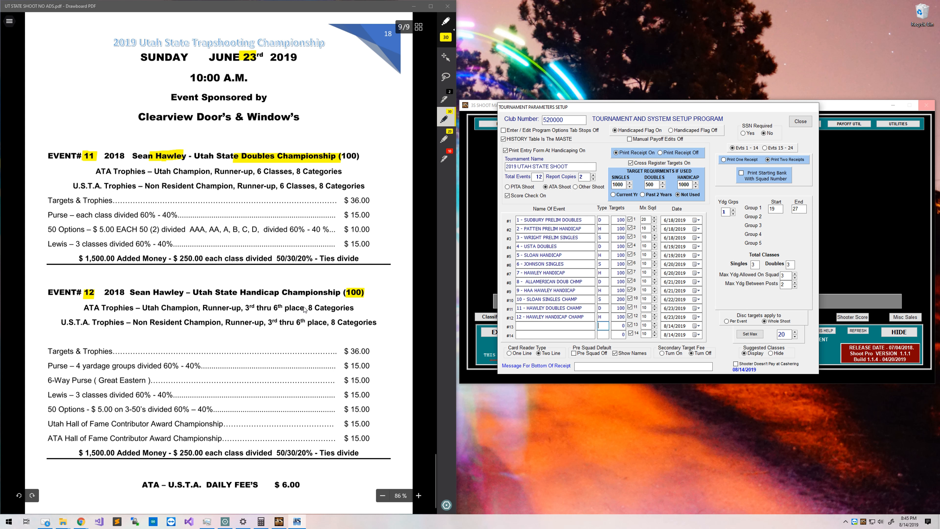
Highlight the TARGET REQUIREMENT PENALTY heading and '500 ATA Singles' in the flyer.
scroll(305, 309, "up", 20)
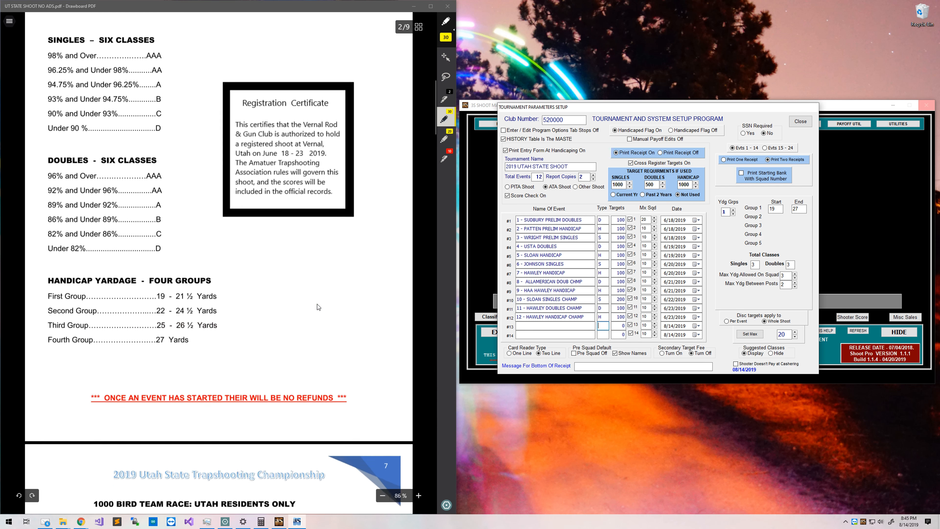
scroll(318, 306, "up", 10)
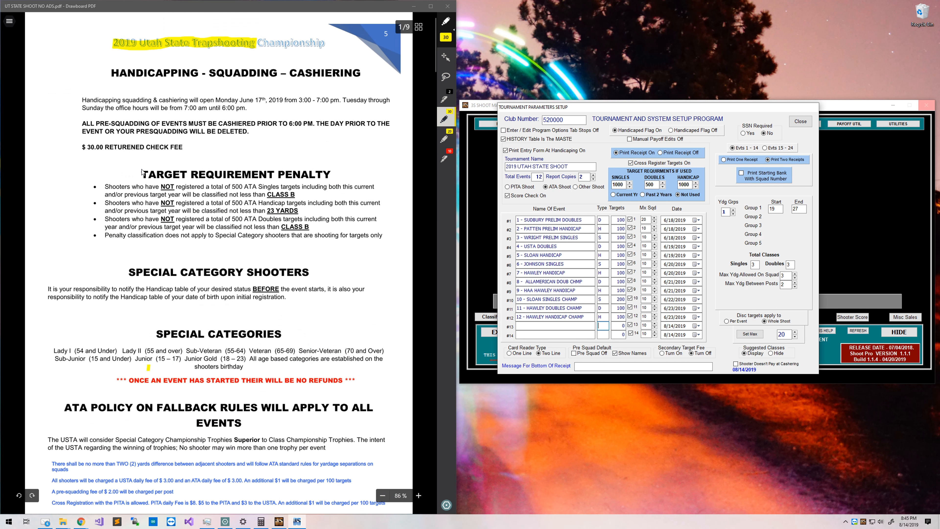
left_click_drag(138, 175, 335, 173)
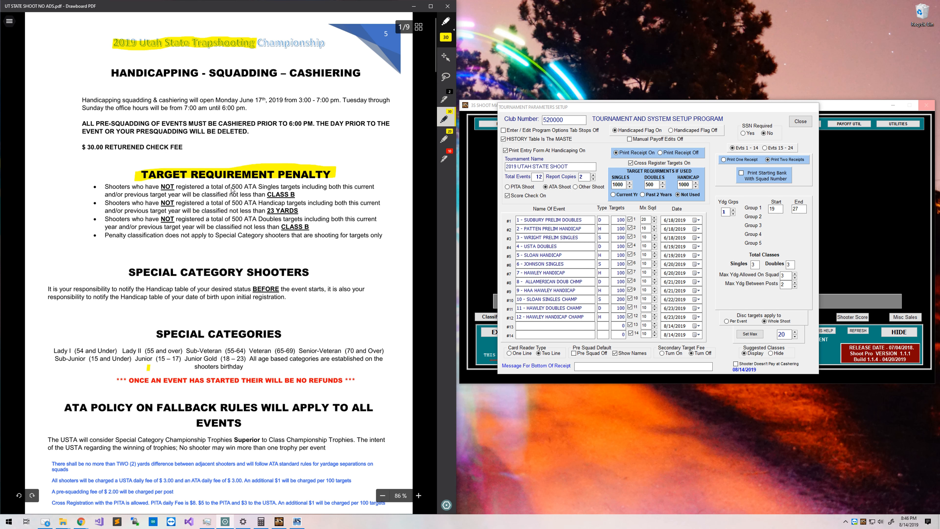
left_click_drag(233, 188, 276, 189)
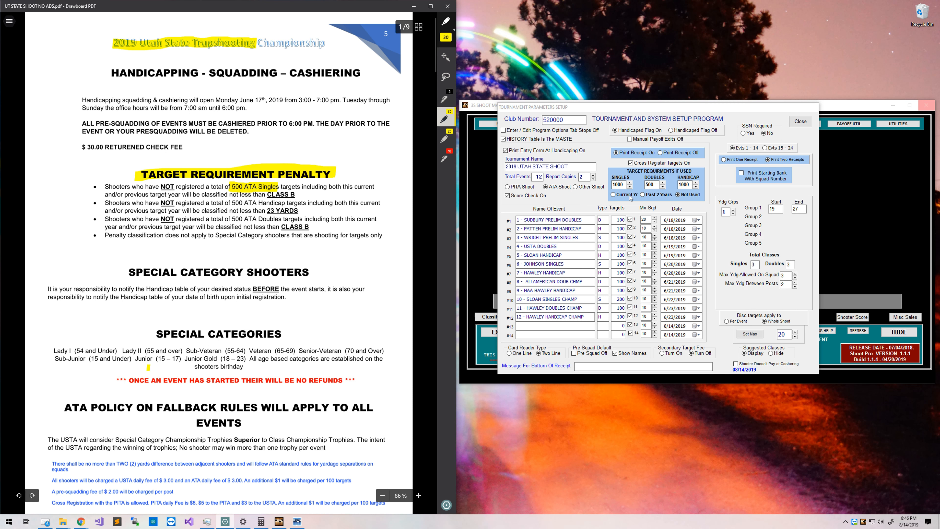
Step the Singles target requirement down from 1000 to 500.
left_click(629, 187)
left_click(629, 187)
left_click(629, 186)
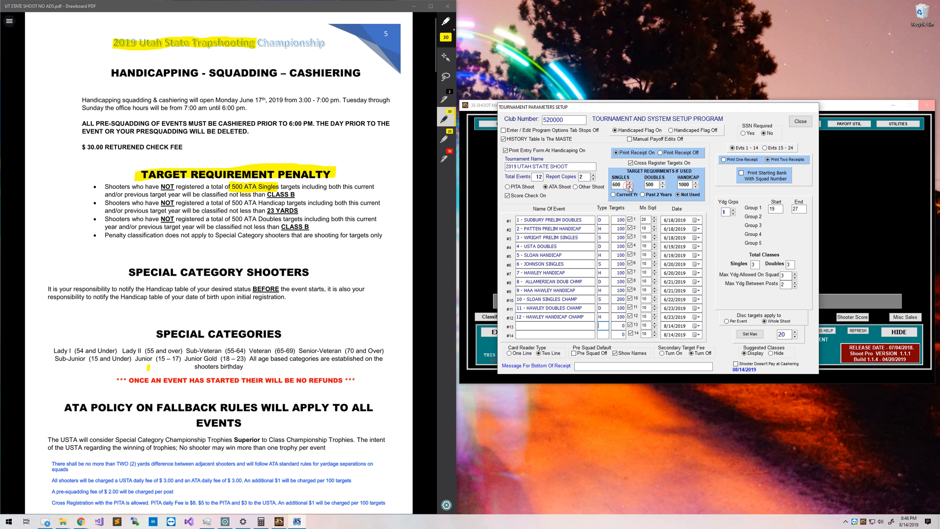
left_click(629, 187)
left_click(629, 187)
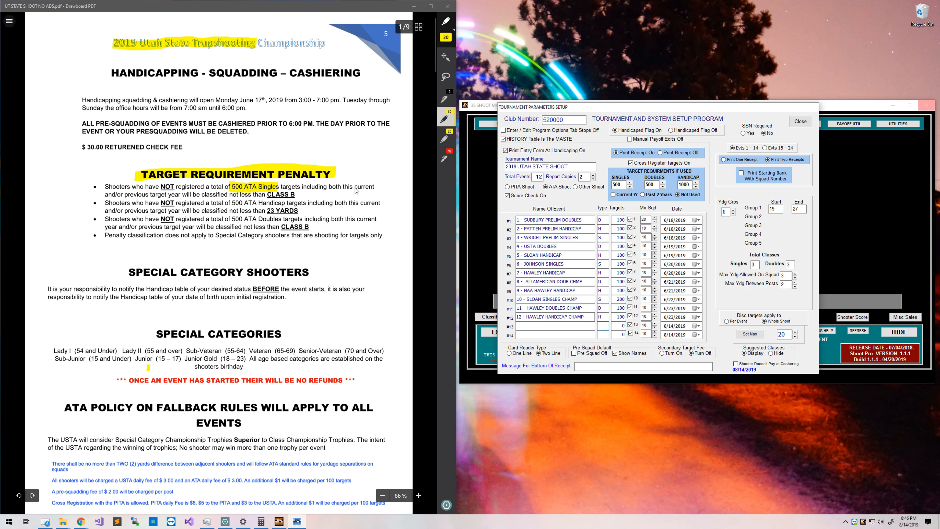
Highlight the first bullet's current/previous year wording and choose Past 2 Years.
left_click_drag(356, 190, 393, 187)
left_click_drag(104, 192, 174, 195)
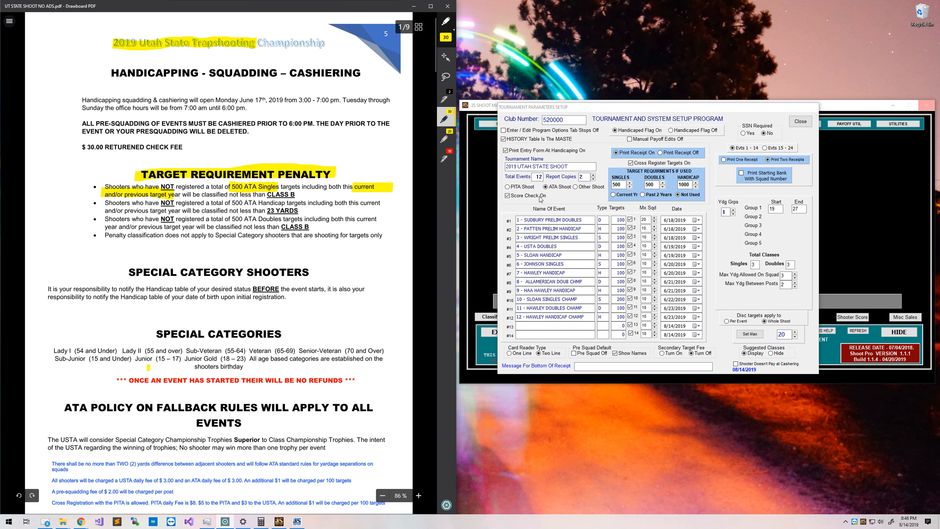
left_click(654, 197)
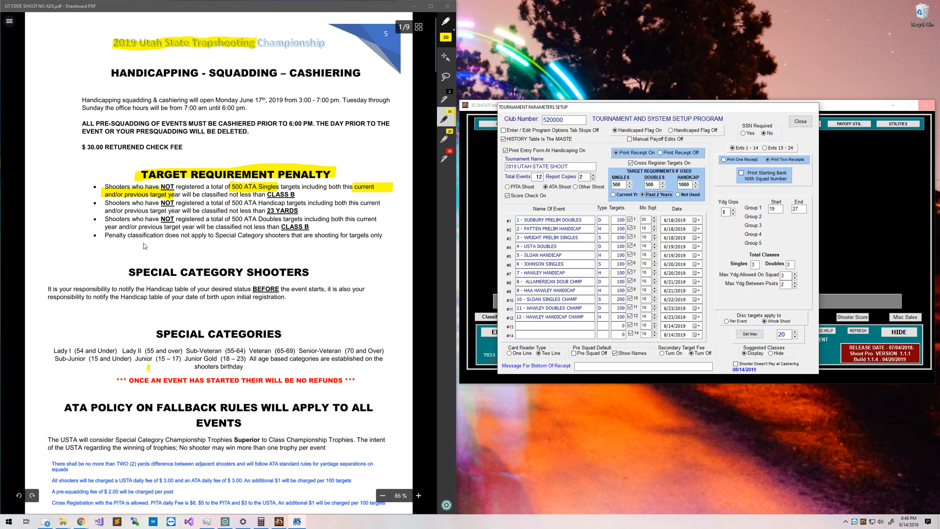
Set the Handicap target requirement to 500, highlighting the Handicap and Doubles bullets.
left_click_drag(231, 205, 287, 205)
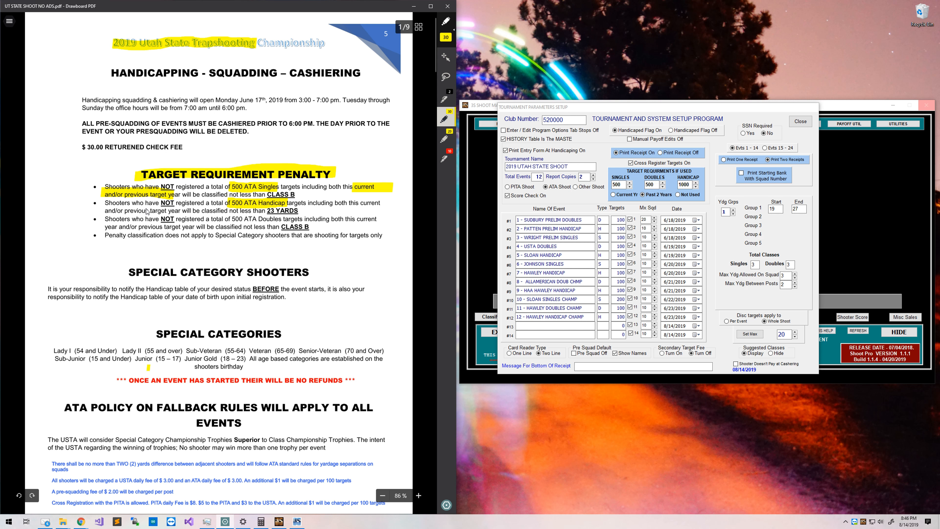
left_click_drag(358, 204, 380, 204)
left_click_drag(103, 208, 164, 211)
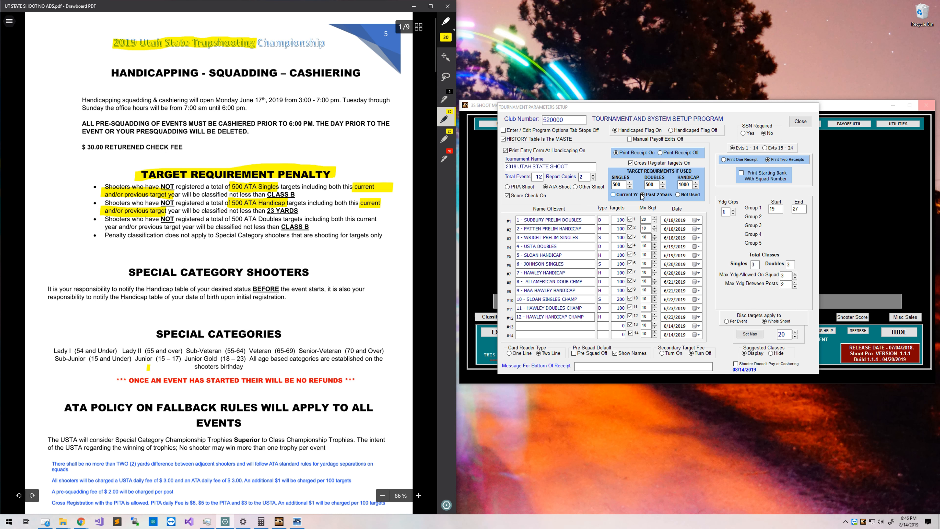
double_click(686, 188)
type("500")
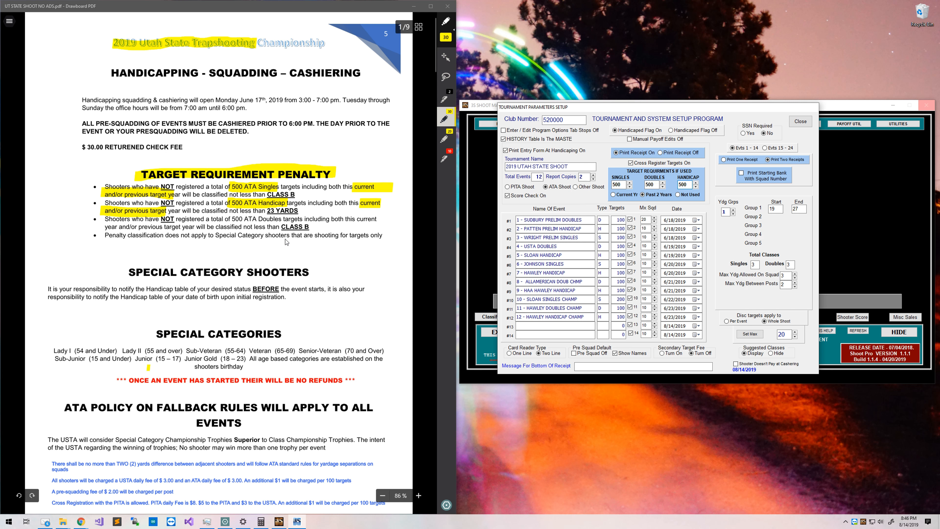
left_click(230, 219)
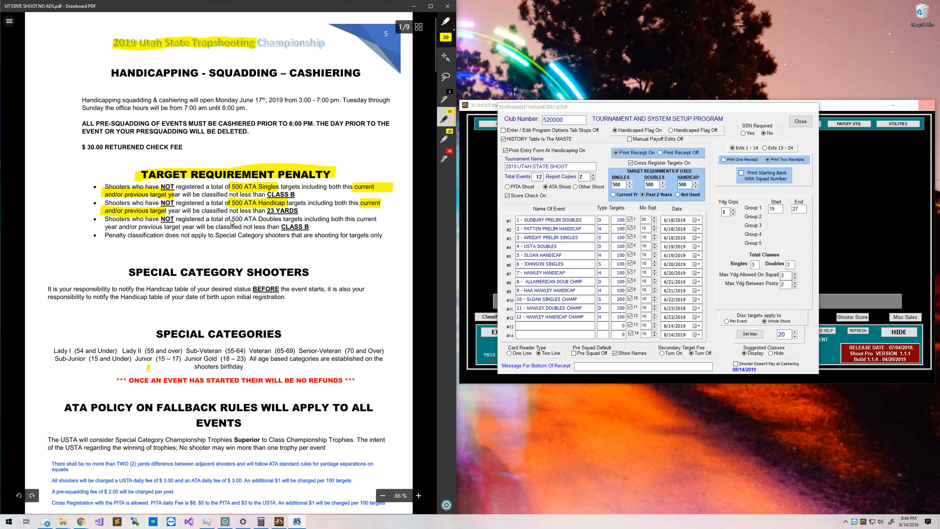
left_click_drag(230, 220, 277, 221)
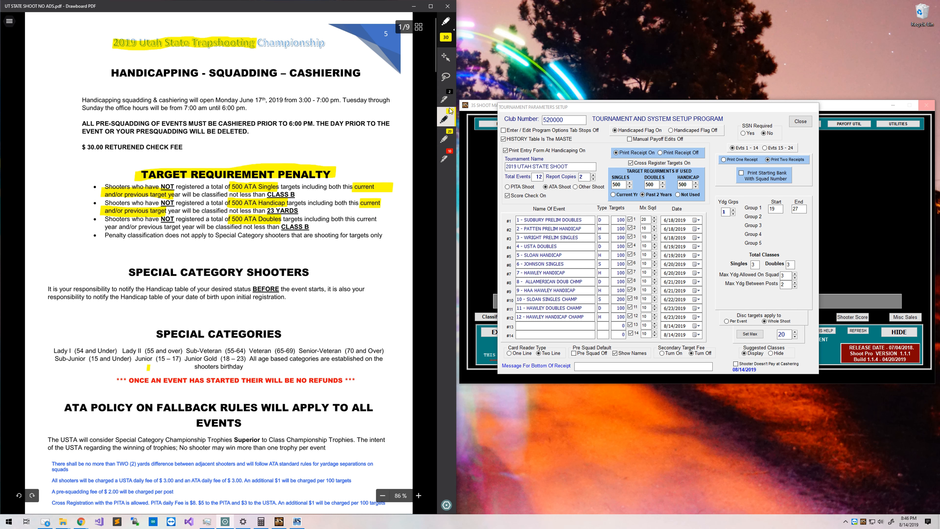
Switch the Drawboard highlighter colour to green.
left_click(446, 119)
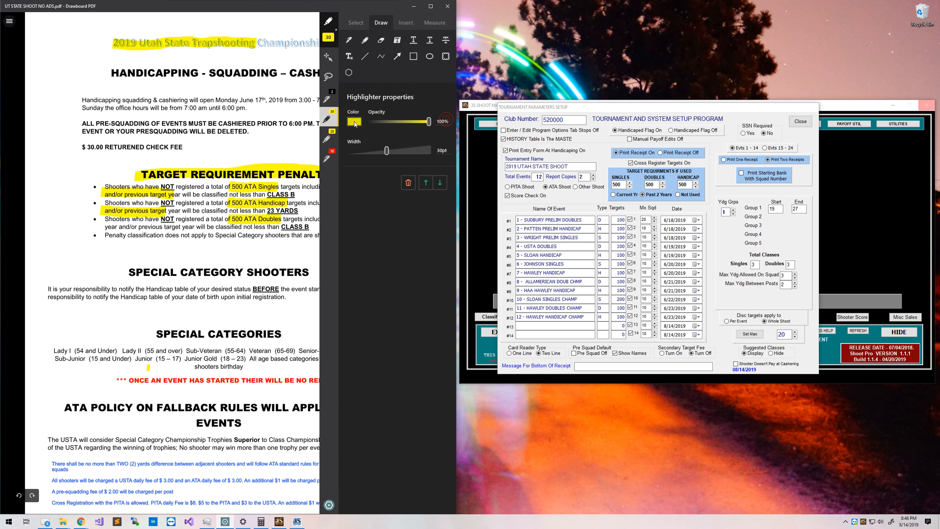
left_click(355, 121)
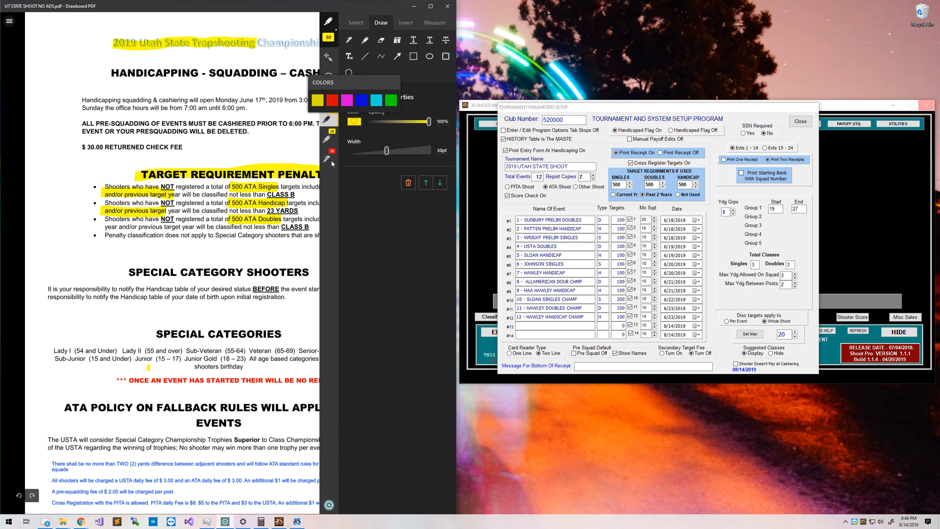
left_click(391, 97)
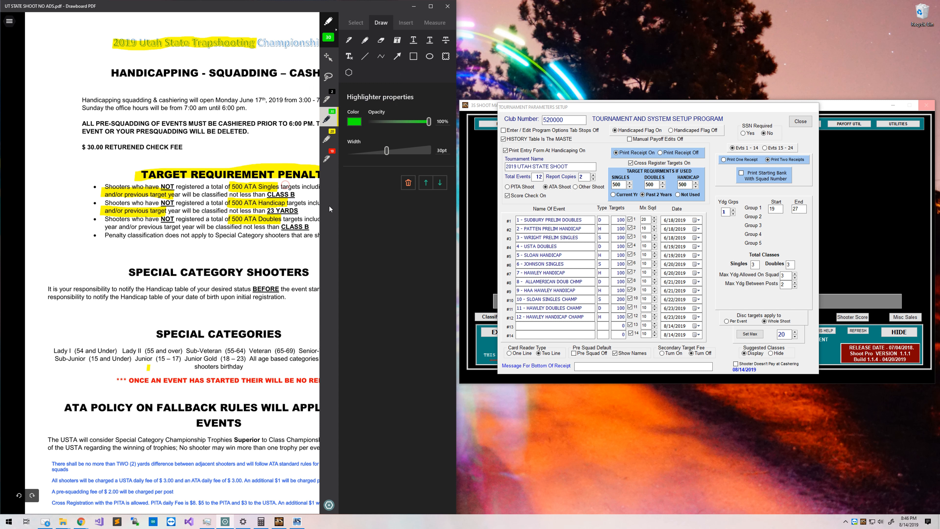
left_click(283, 117)
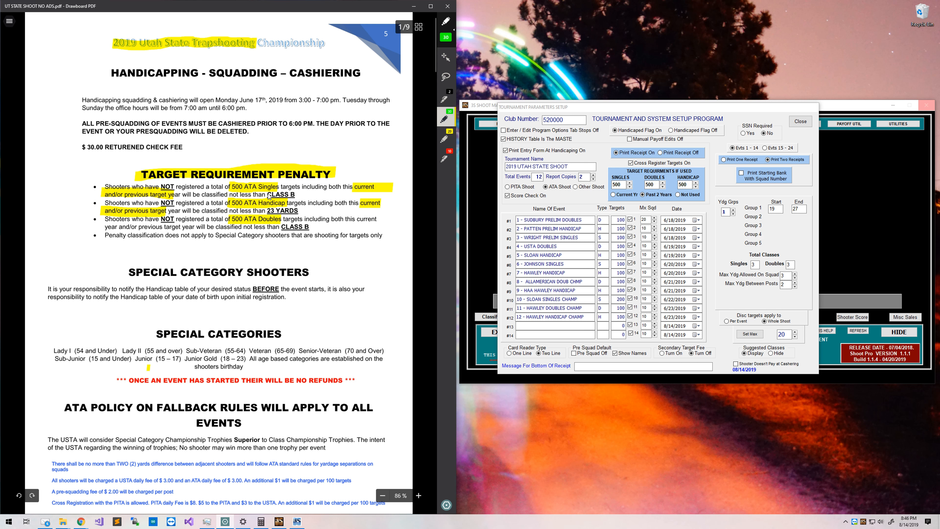
Highlight both CLASS B mentions, 23 YARDS and the special-category exemption bullet.
left_click_drag(267, 194, 298, 194)
left_click_drag(282, 227, 310, 226)
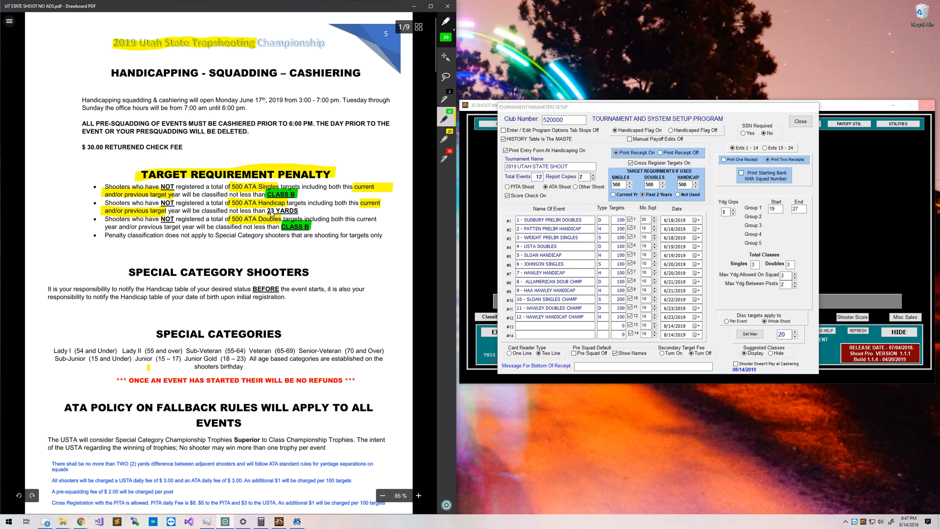
left_click_drag(267, 210, 306, 211)
left_click_drag(100, 235, 383, 237)
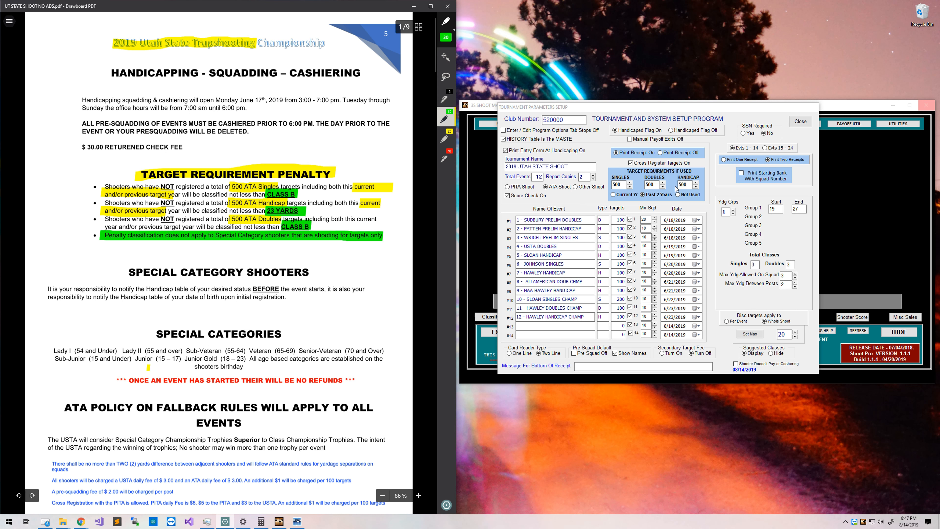
Highlight the PITA cross-registration sentence, leaving Cross Register Targets checked.
left_click(675, 163)
scroll(222, 277, "down", 4)
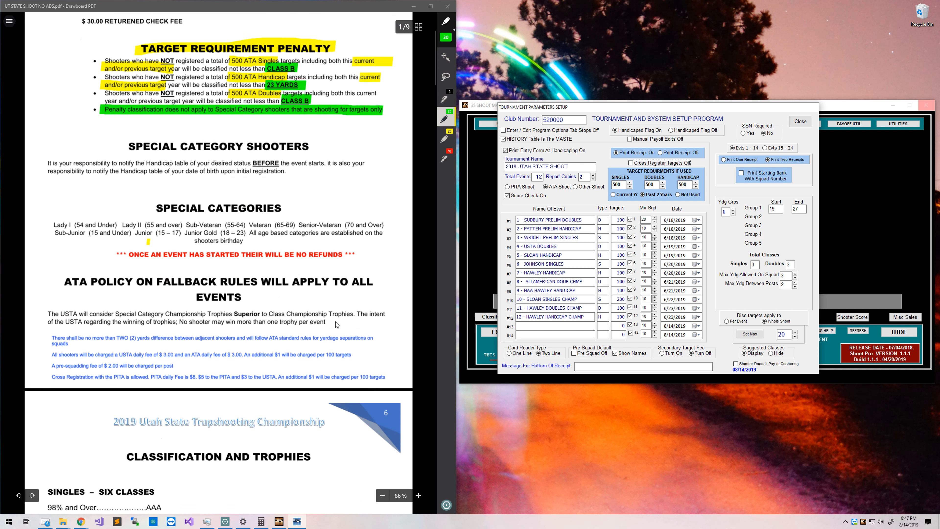
left_click_drag(52, 352, 388, 353)
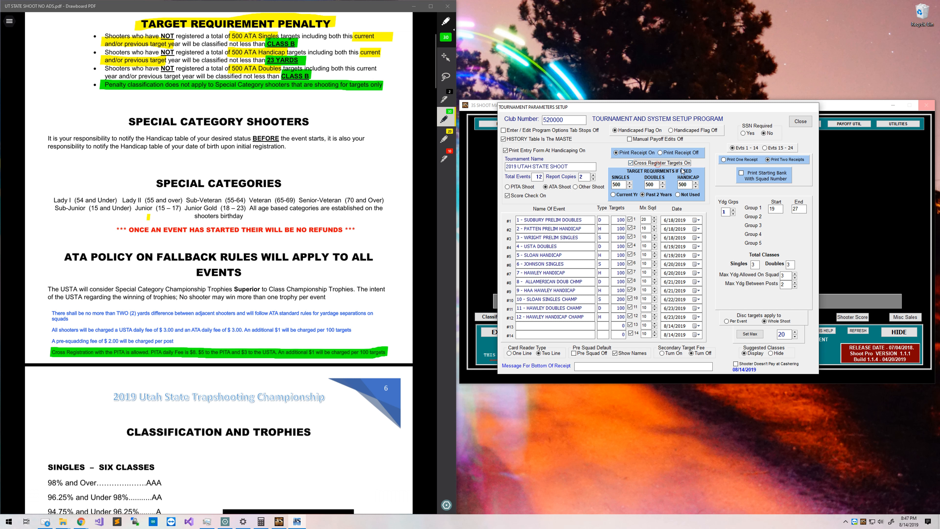
left_click(658, 163)
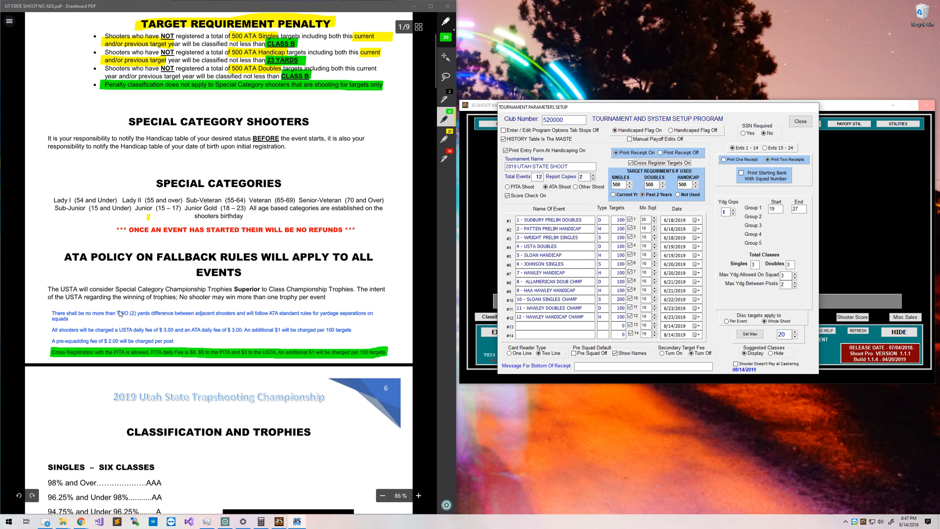
Highlight TWO (2) yards difference and ATA standard rules, and enter Max Ydg On Squad 3.
left_click_drag(117, 313, 177, 313)
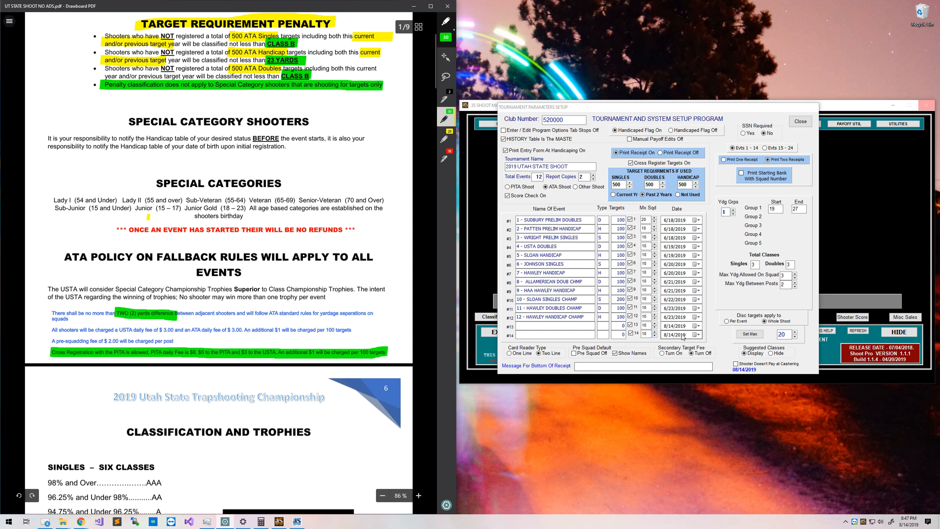
left_click(781, 285)
left_click(780, 285)
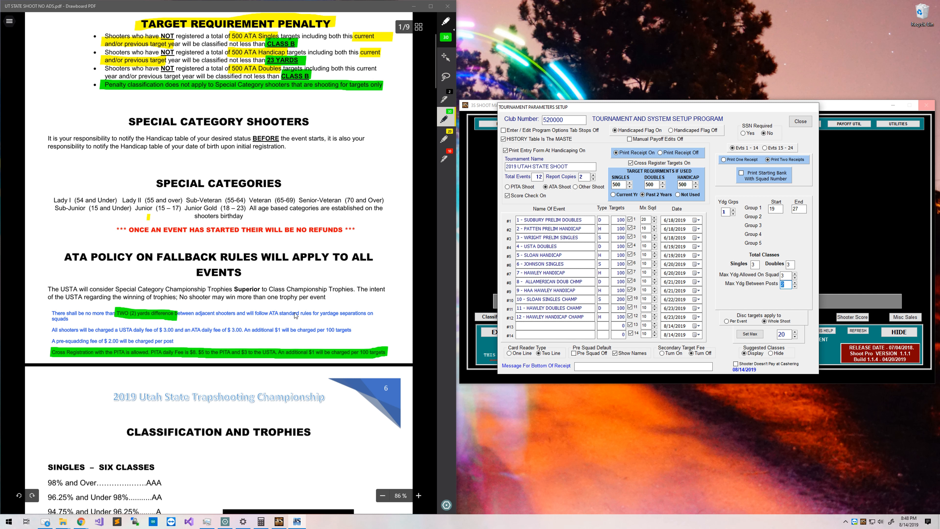
left_click_drag(267, 314, 319, 314)
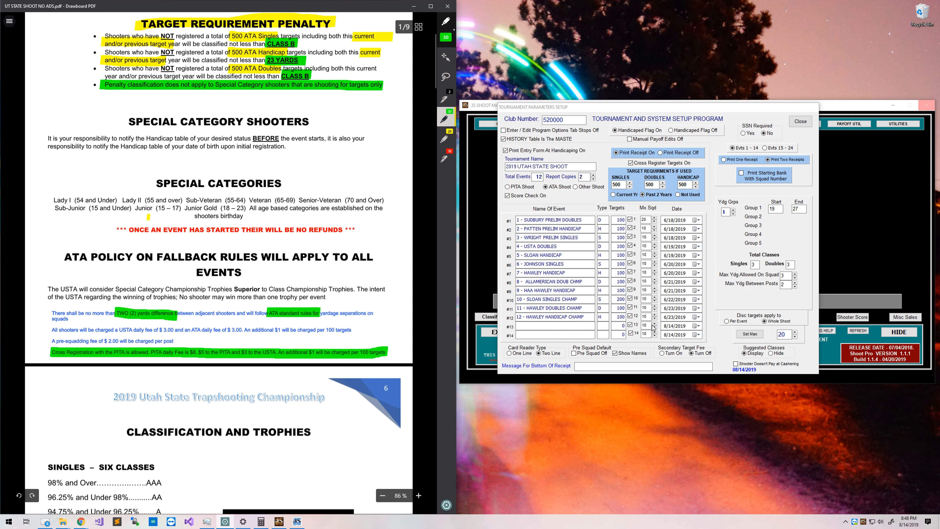
left_click(783, 275)
type("3")
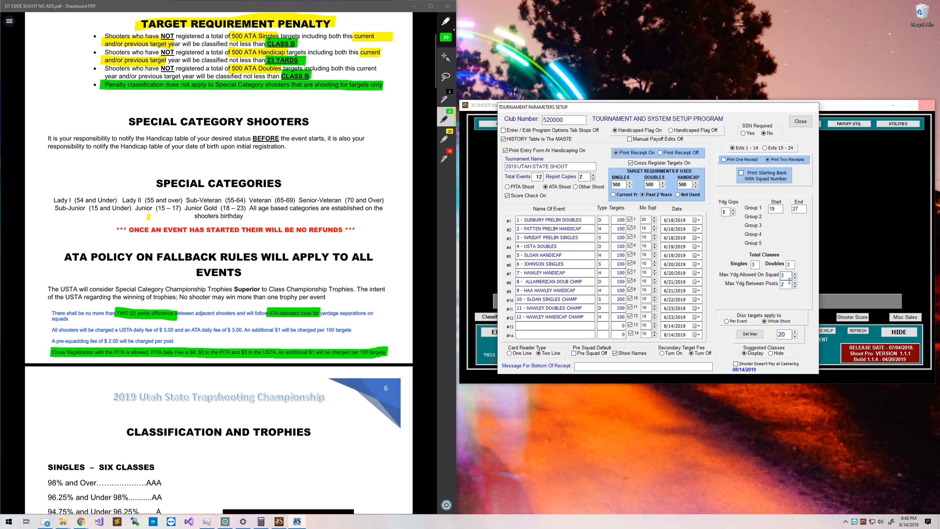
Change the Set Max value from 20 to 75 with its spinner.
left_click(788, 336)
scroll(784, 333, "up", 12)
scroll(787, 334, "up", 2)
scroll(787, 334, "down", 1)
left_click(9, 20)
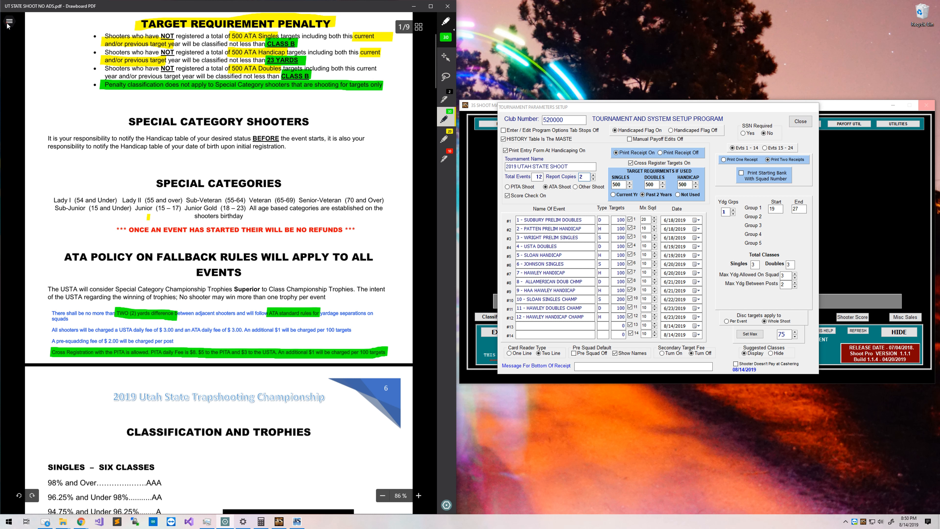
On the Tournament Setup Checklist, highlight Events and Target Requirements in yellow.
left_click(60, 224)
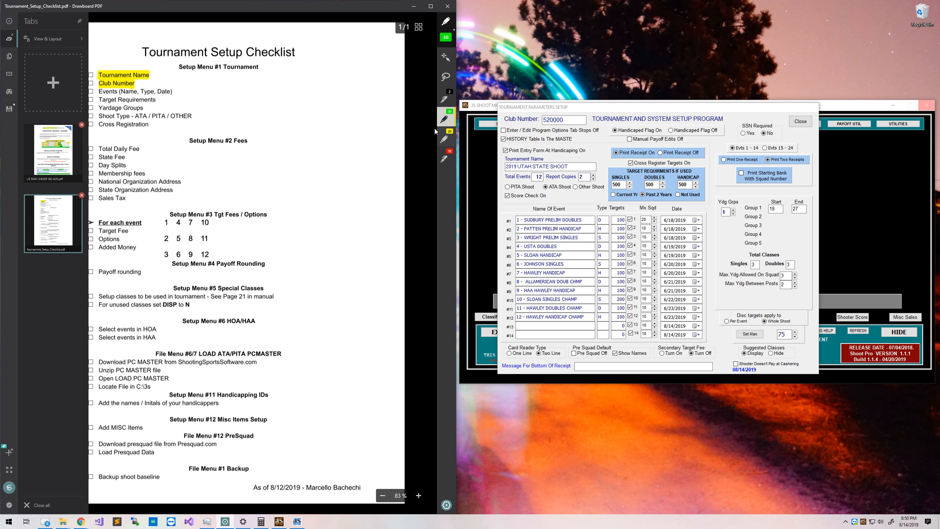
left_click(445, 139)
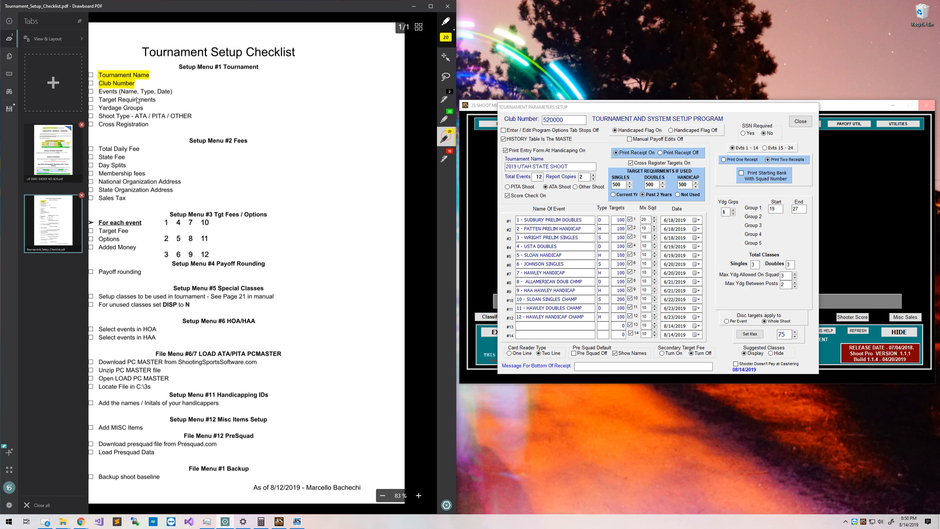
left_click(410, 82)
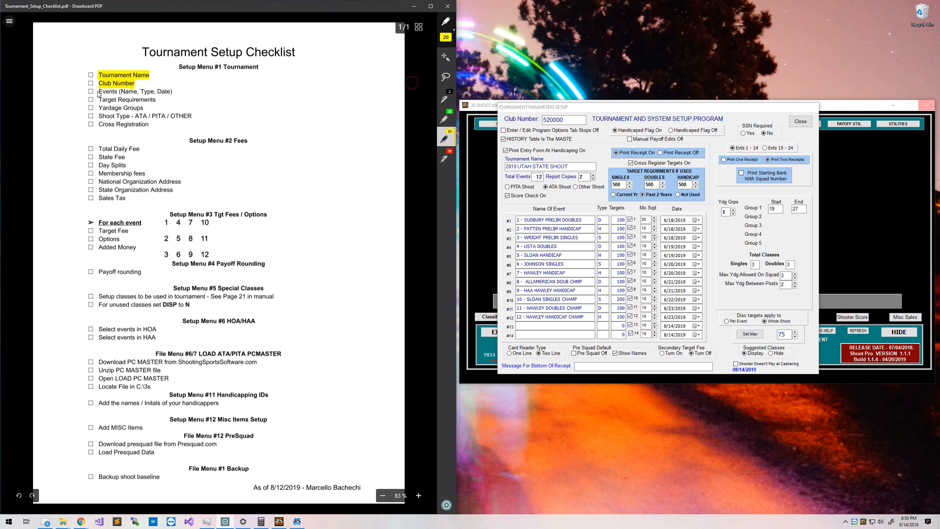
left_click_drag(99, 92, 173, 91)
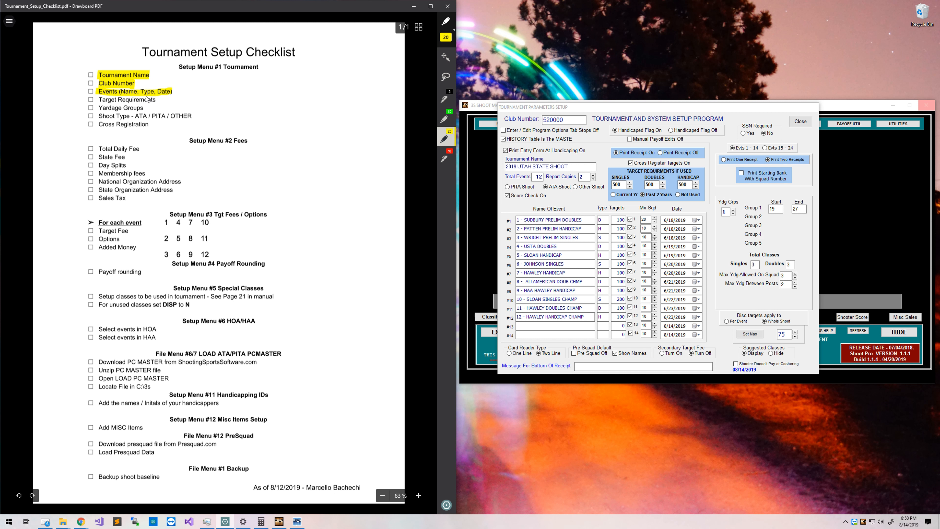
left_click_drag(100, 100, 162, 102)
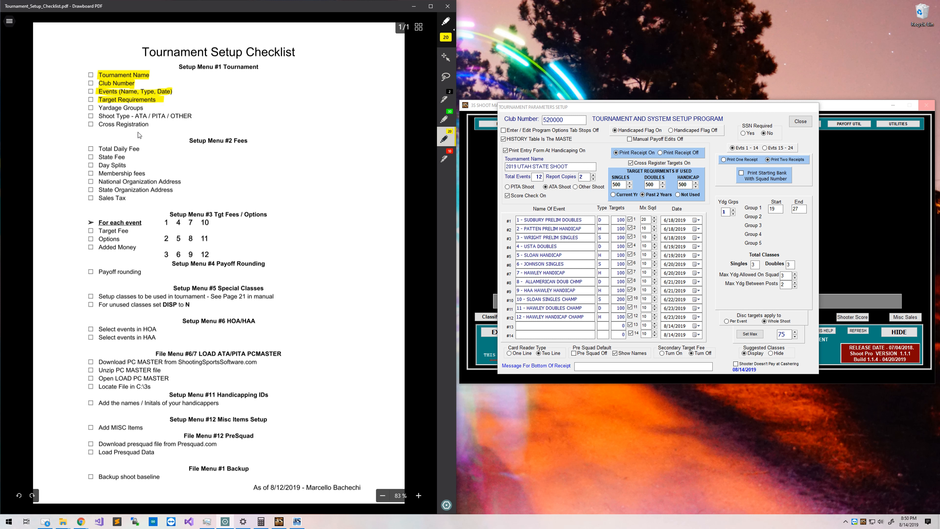
Highlight Yardage Groups green and Shoot Type and Cross Registration yellow, then return to UT STATE SHOOT NO ADS.
left_click(447, 123)
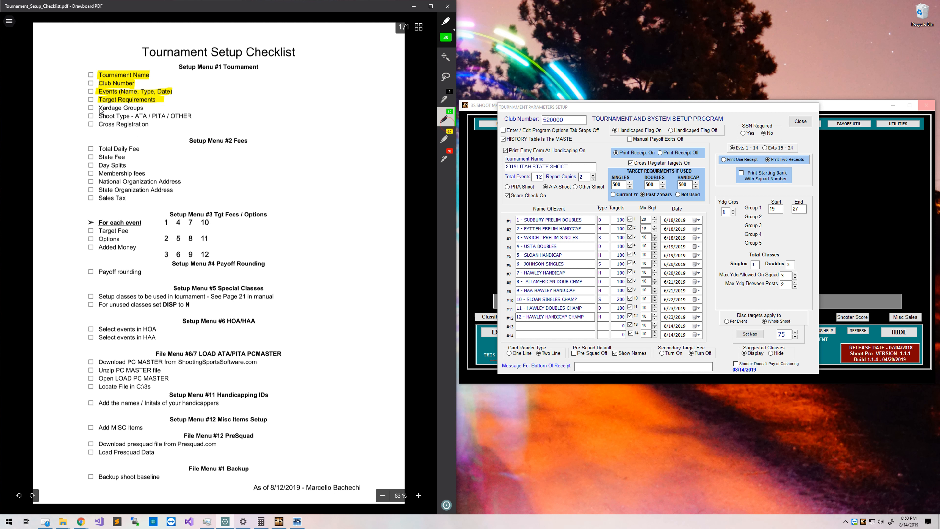
left_click_drag(98, 108, 143, 110)
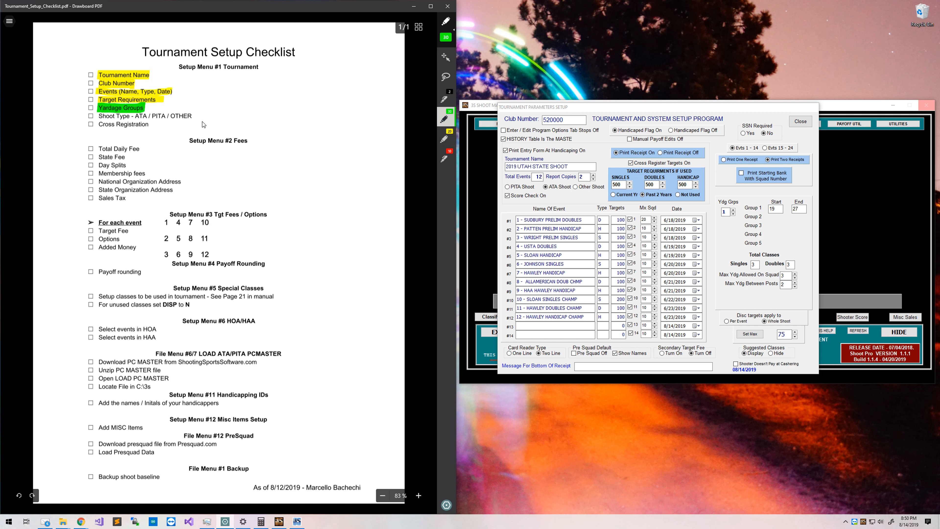
left_click(452, 129)
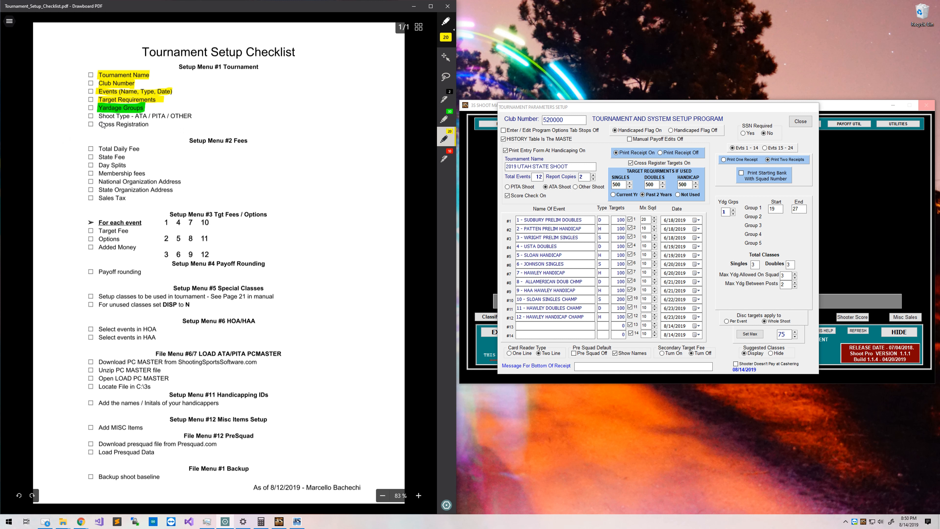
left_click_drag(97, 116, 197, 116)
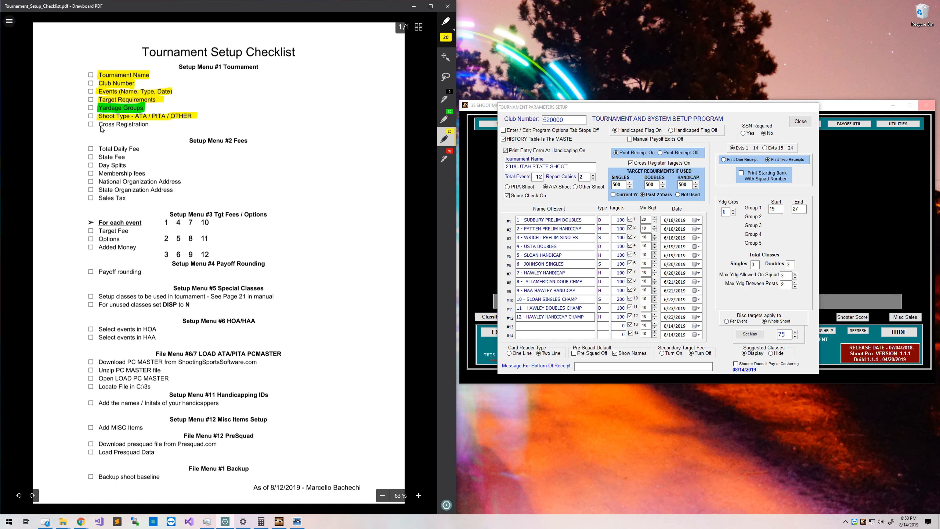
left_click_drag(97, 124, 149, 124)
left_click(8, 21)
left_click(62, 159)
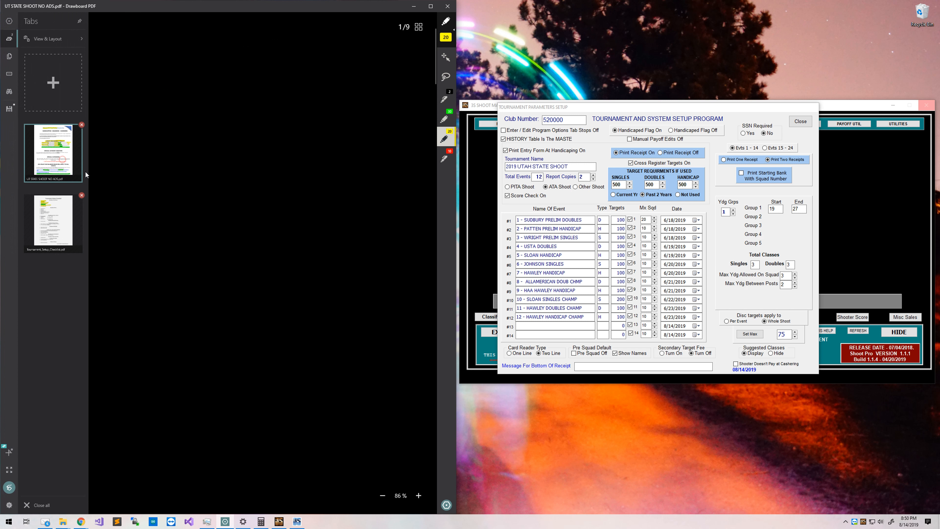
On page 2 of the Utah flyer, highlight CLASSIFICATION AND TROPHIES and HANDICAP YARDAGE - FOUR GROUPS in yellow.
left_click(410, 167)
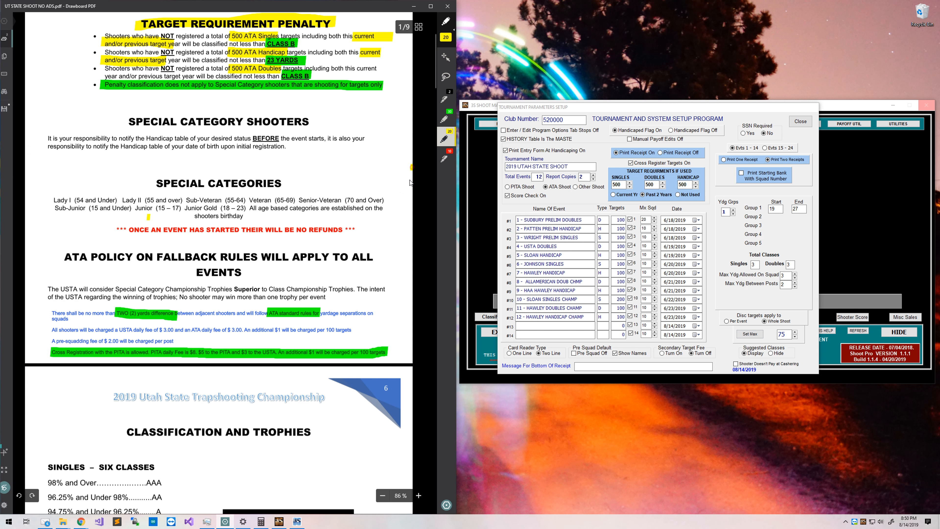
scroll(111, 243, "up", 4)
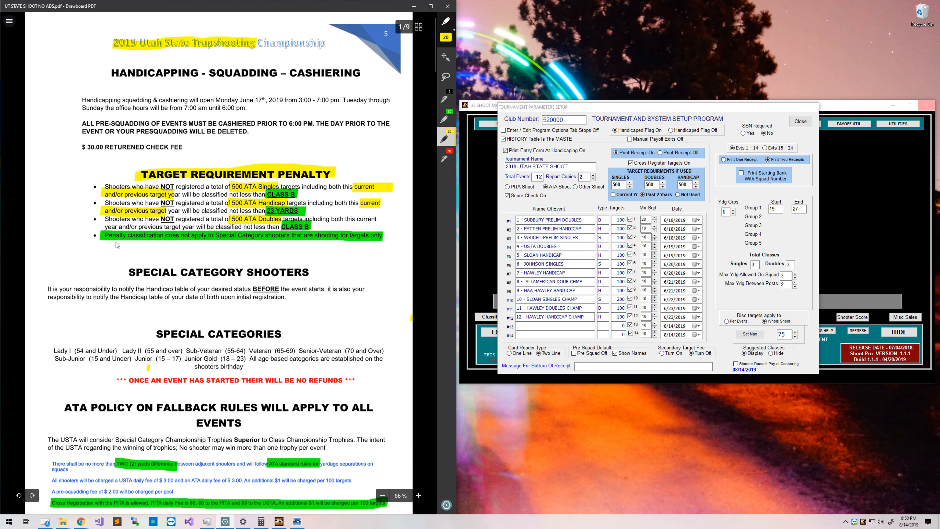
scroll(107, 234, "down", 12)
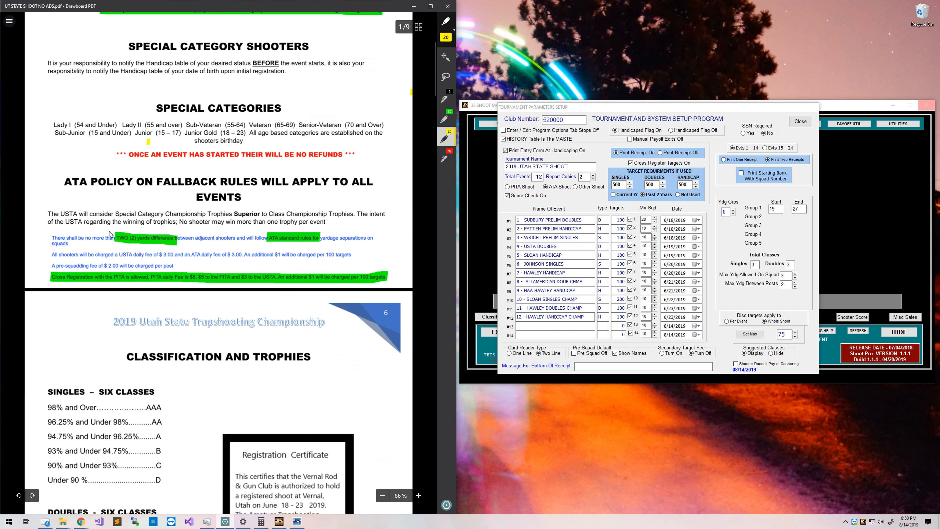
scroll(111, 234, "down", 4)
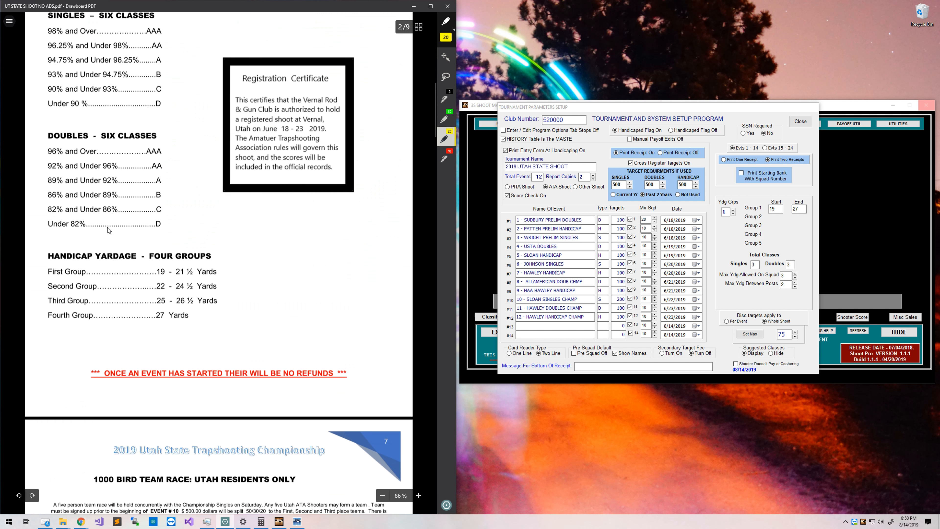
scroll(110, 227, "up", 2)
left_click_drag(124, 56, 314, 55)
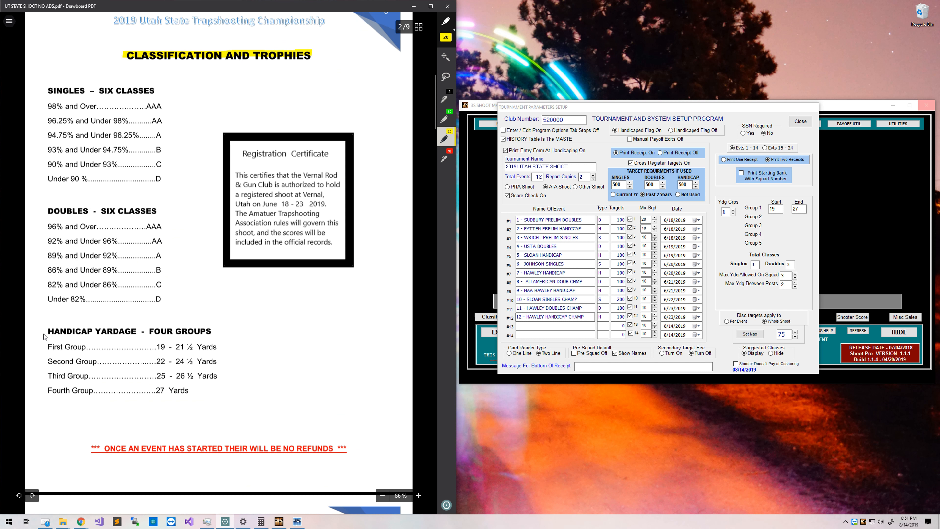
left_click_drag(46, 331, 210, 340)
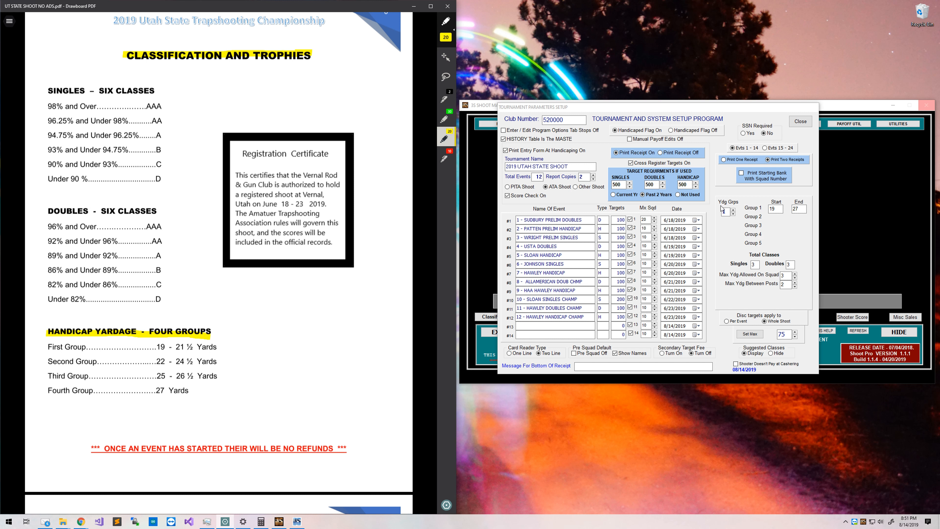
Raise Ydg Grps to 4 and enter ranges 19–21.5, 22–24.5, 25–26.5 and 27–27.
left_click(733, 210)
left_click(733, 210)
left_click(733, 210)
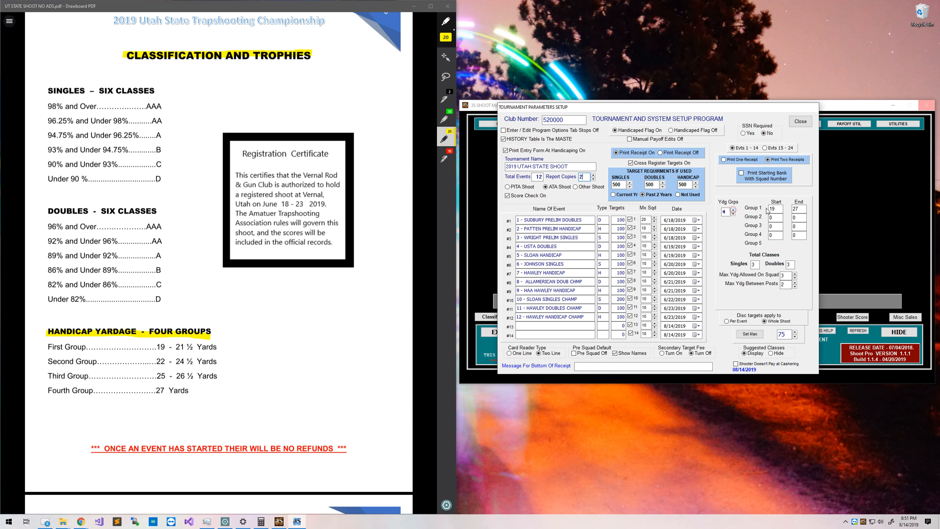
left_click(777, 207)
left_click(799, 209)
type("21.5")
left_click(775, 218)
key("Tab")
left_click(413, 6)
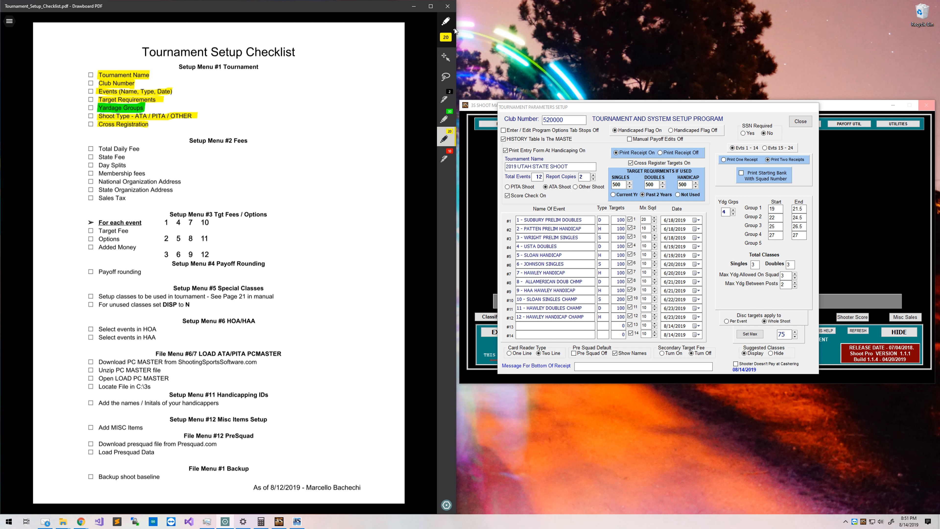
Erase the green mark on Yardage Groups and re-highlight it in yellow.
left_click(454, 28)
left_click(383, 41)
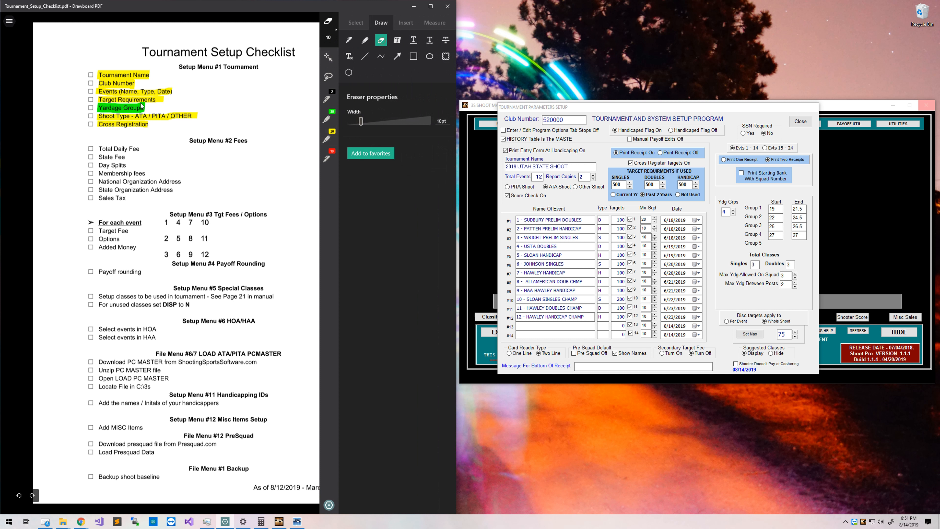
left_click_drag(130, 110, 146, 110)
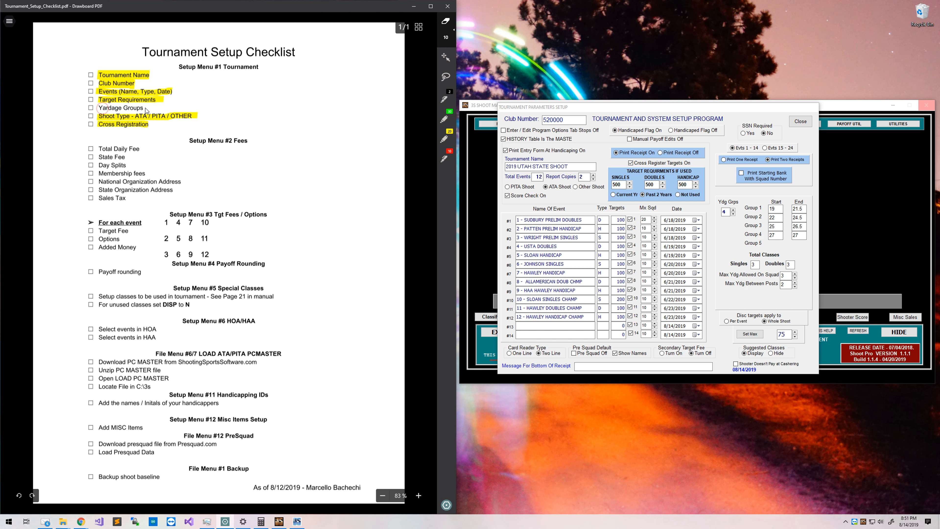
left_click(444, 138)
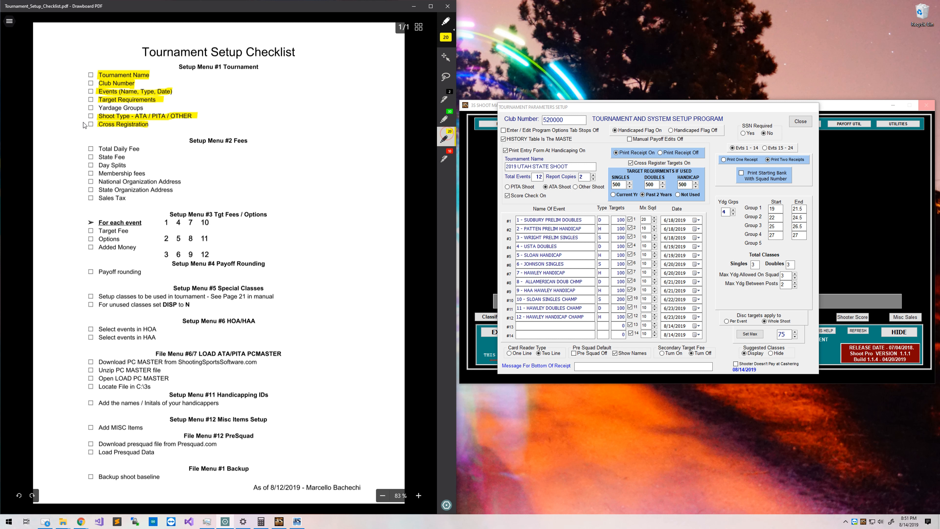
mouse_move(96, 110)
left_mouse_down()
mouse_move(148, 111)
mouse_move(97, 102)
left_mouse_up()
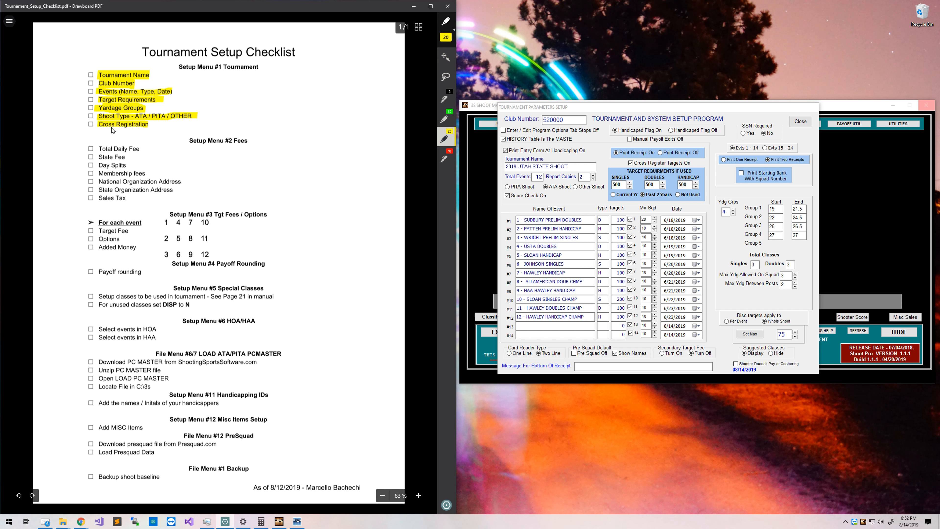
Highlight the Setup Menu #1 checkboxes and Tournament heading, then close the tournament parameters setup.
left_click_drag(90, 74, 87, 130)
left_click_drag(175, 67, 270, 68)
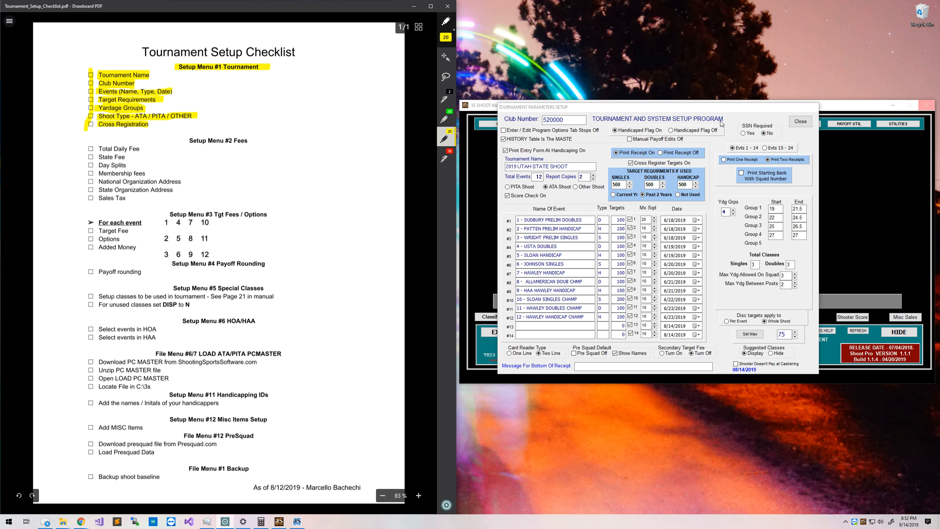
left_click_drag(742, 107, 746, 115)
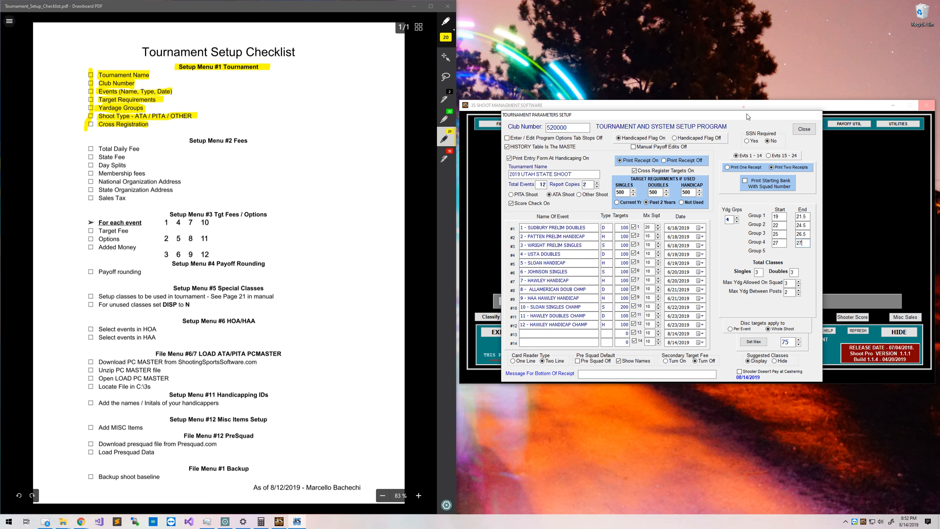
left_click(803, 130)
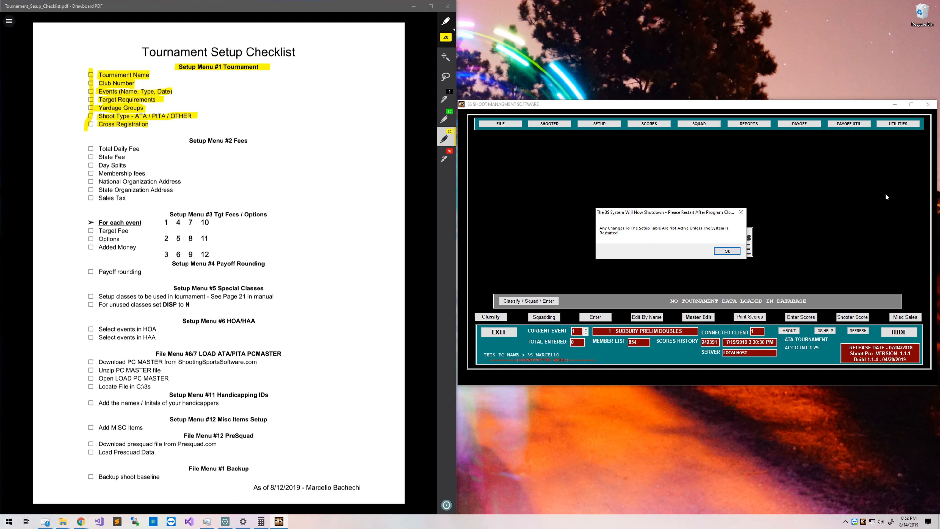
Acknowledge the shutdown notice so 3S restarts with the 2019 UTAH STATE SHOOT ATA tournament loaded.
left_click(719, 253)
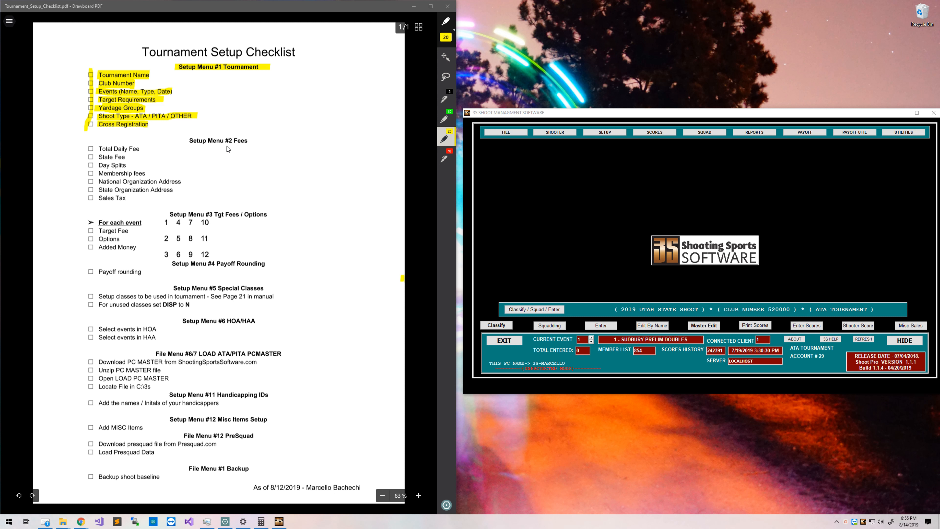
Open SETUP > 2- Fees and bring up the fee rules in UT STATE SHOOT NO ADS.pdf.
left_click(605, 132)
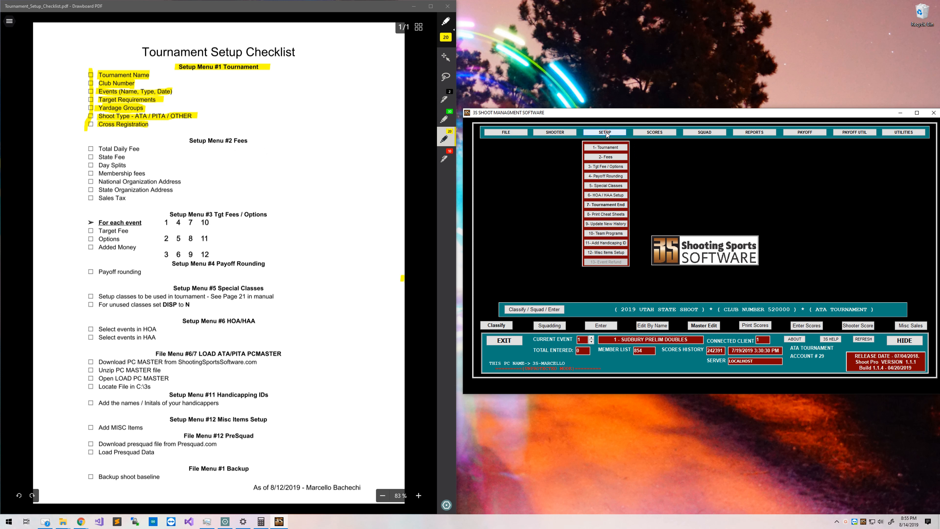
left_click(620, 158)
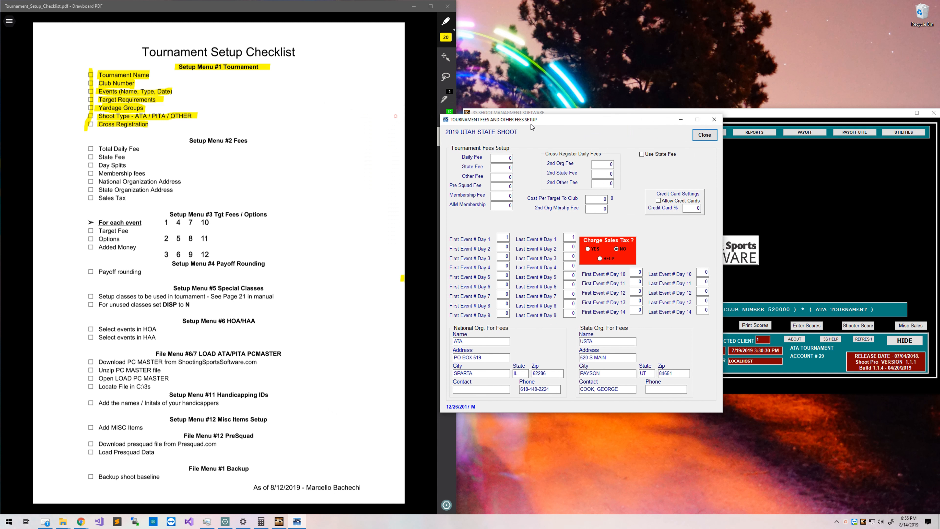
left_click(11, 73)
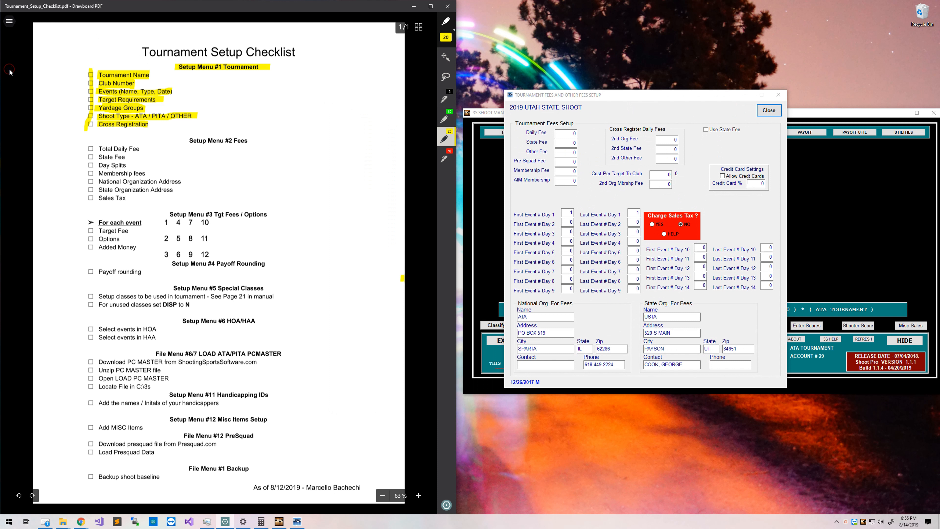
left_click(10, 22)
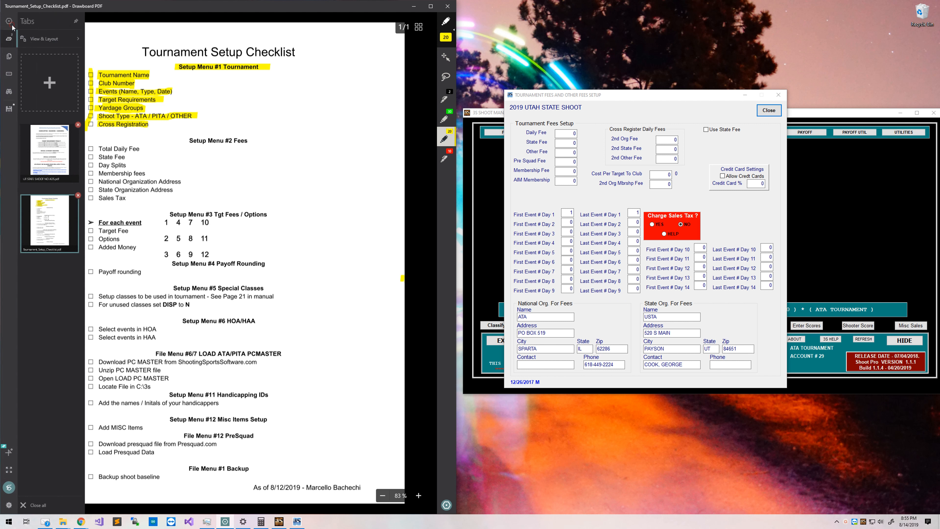
left_click(37, 166)
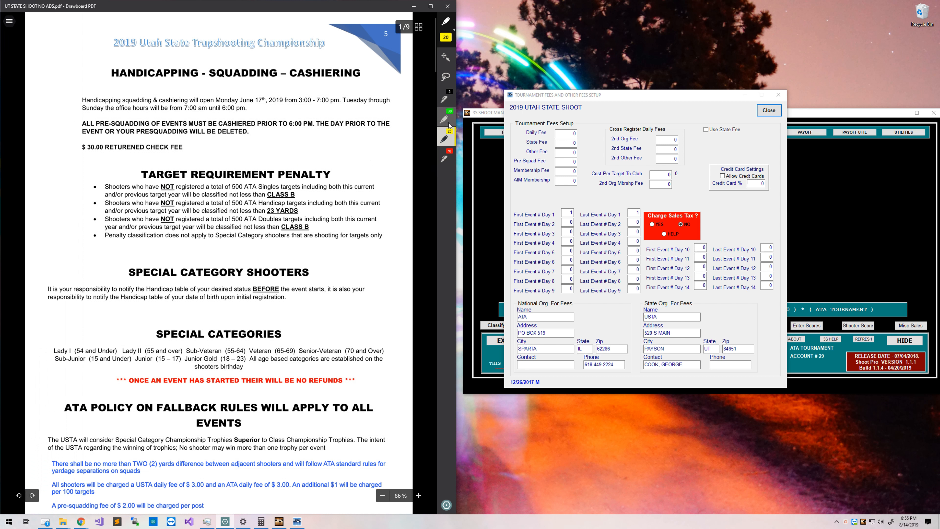
scroll(255, 151, "down", 4)
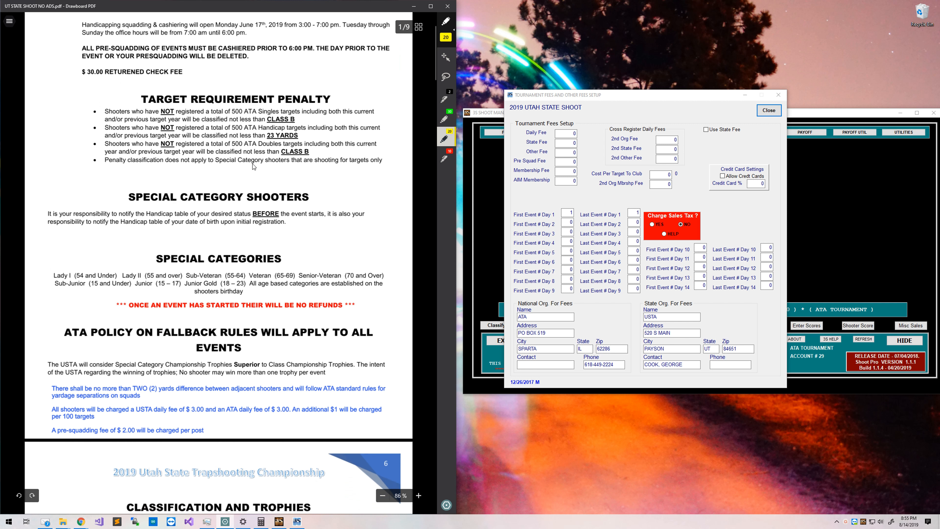
scroll(227, 288, "down", 4)
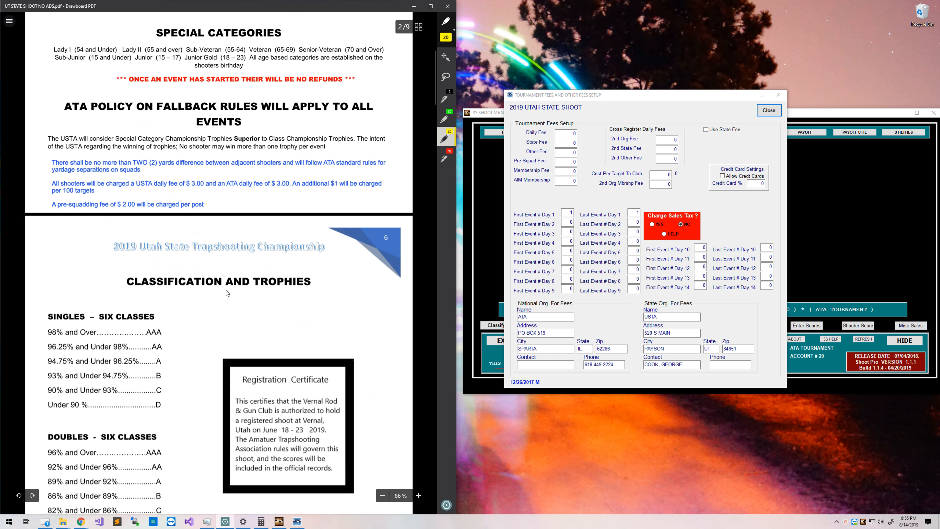
scroll(227, 289, "up", 4)
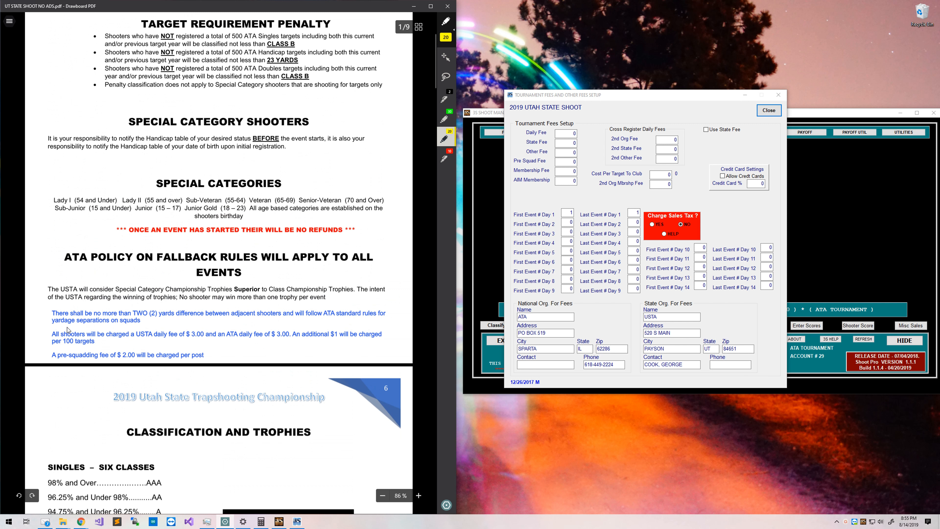
Highlight the USTA and ATA daily fee sentence and enter a Daily Fee of 6.
left_click_drag(50, 334, 275, 340)
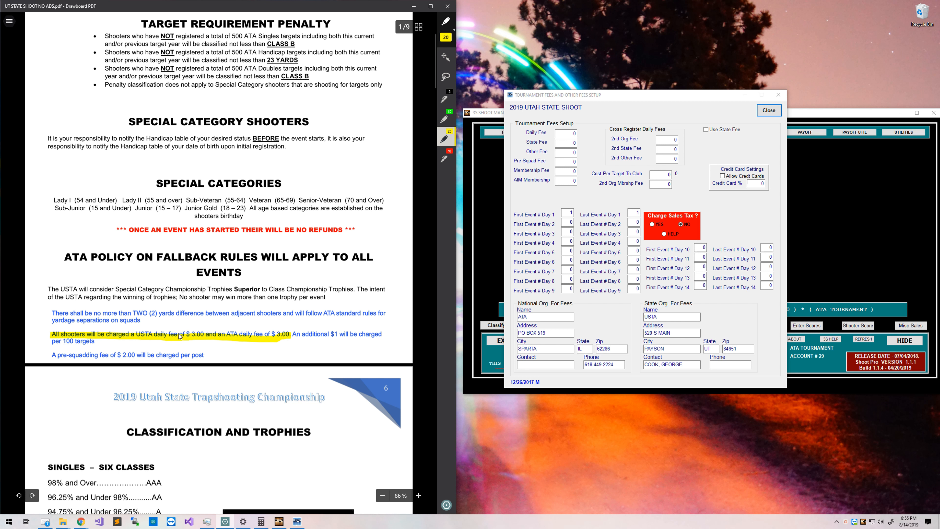
left_click(570, 136)
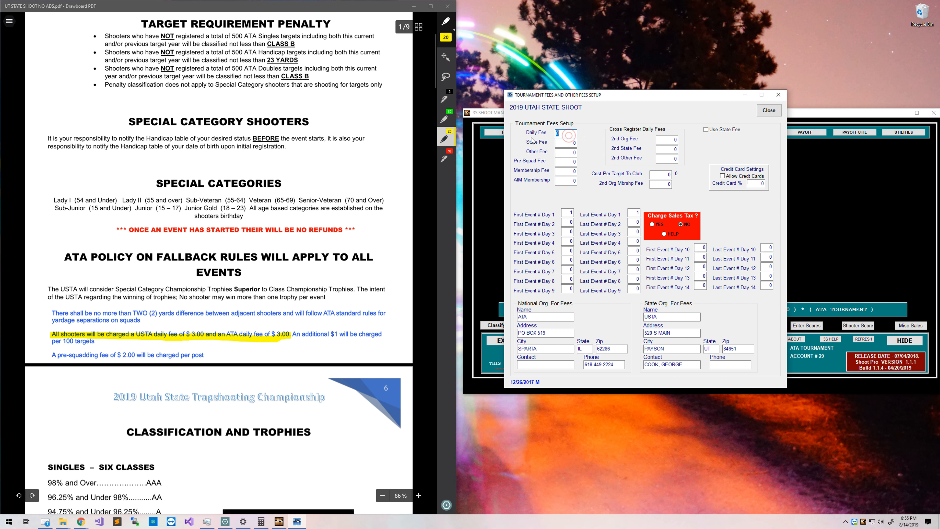
type("6")
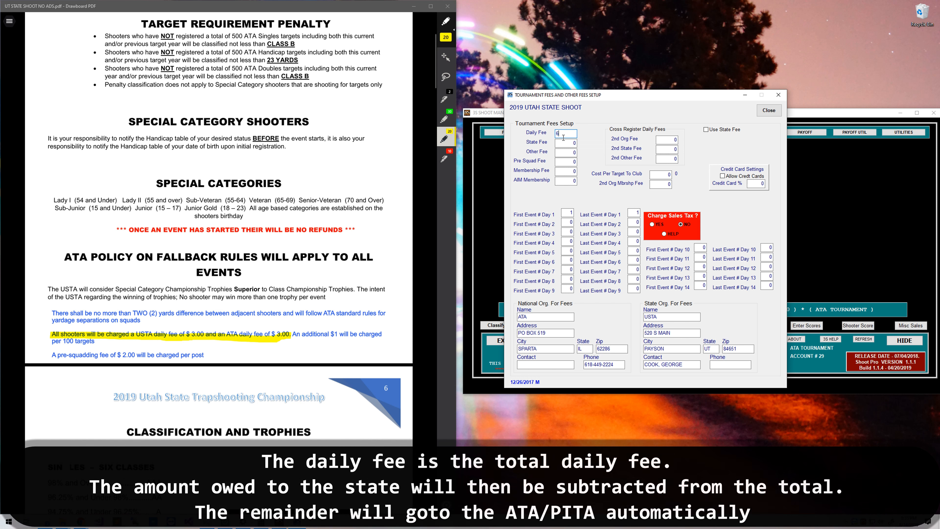
key("Tab")
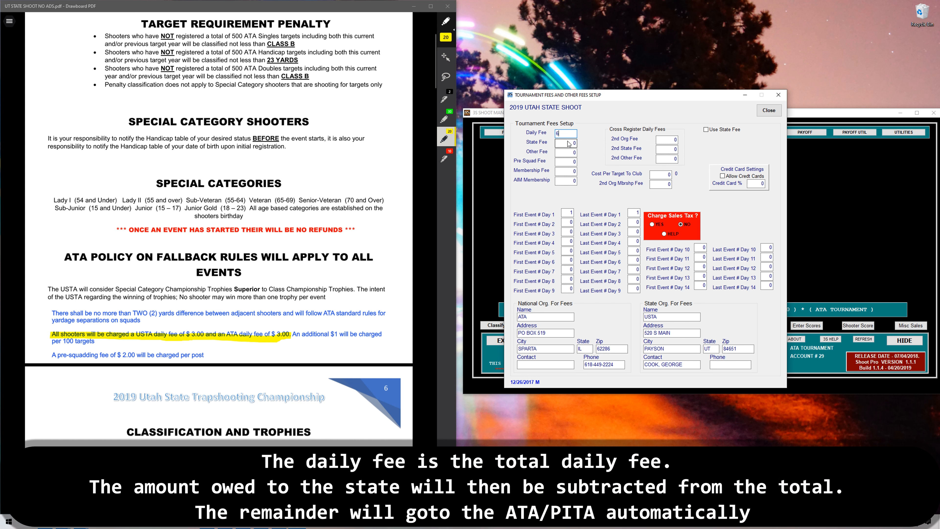
Mark the $3.00 USTA daily fee on the flyer and set State Fee to 3.
left_click(239, 302)
key("ctrl+z")
key("ctrl+z")
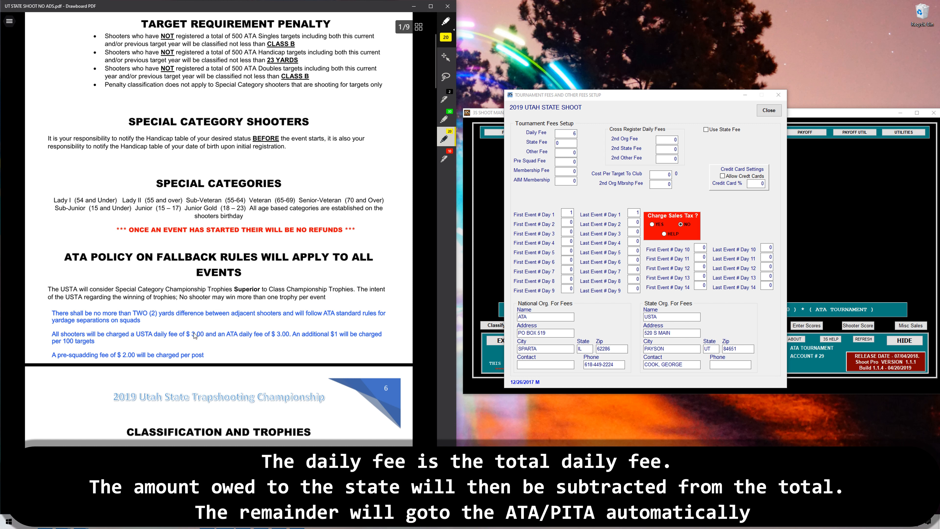
left_click_drag(186, 334, 218, 335)
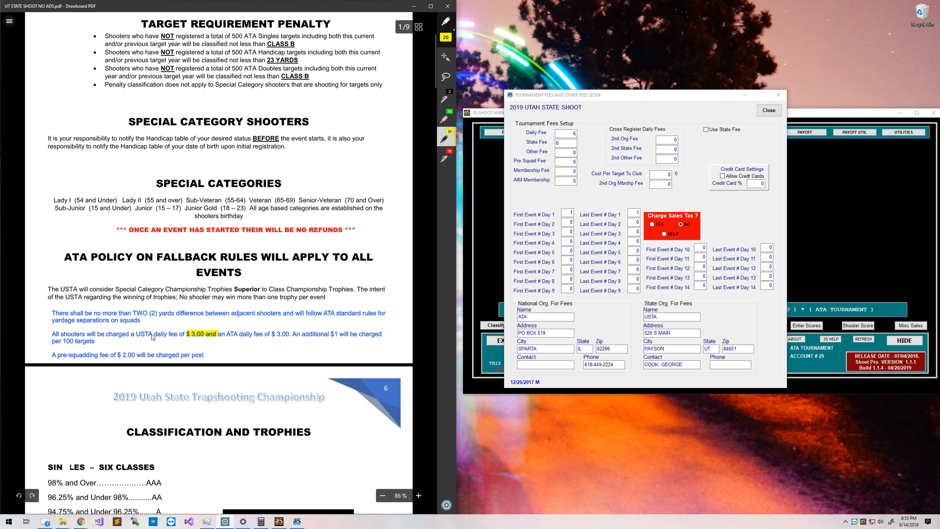
left_click_drag(138, 335, 158, 335)
left_click(574, 144)
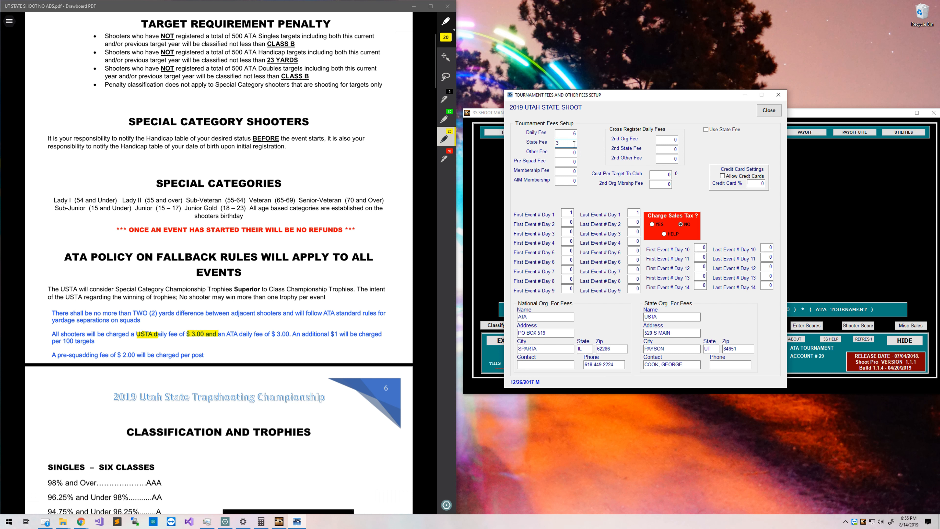
left_click(566, 133)
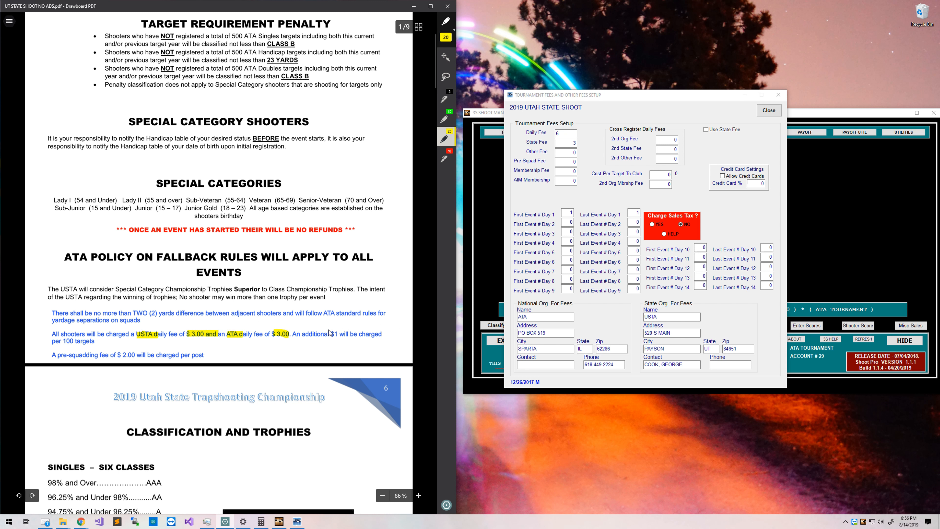
Highlight the additional $1 per 100 targets charge and select Other Fee for entry.
left_click_drag(294, 334, 384, 334)
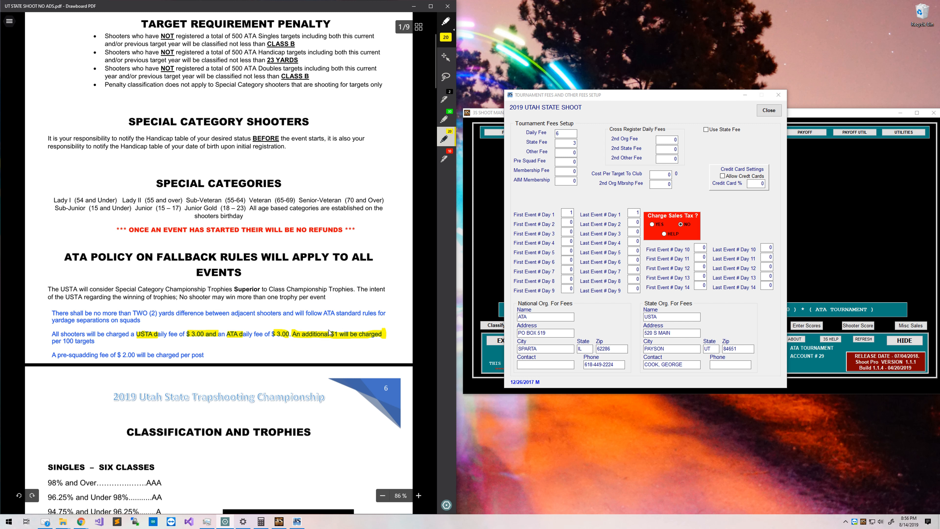
left_click_drag(52, 342, 94, 341)
key("ctrl+z")
key("ctrl+z")
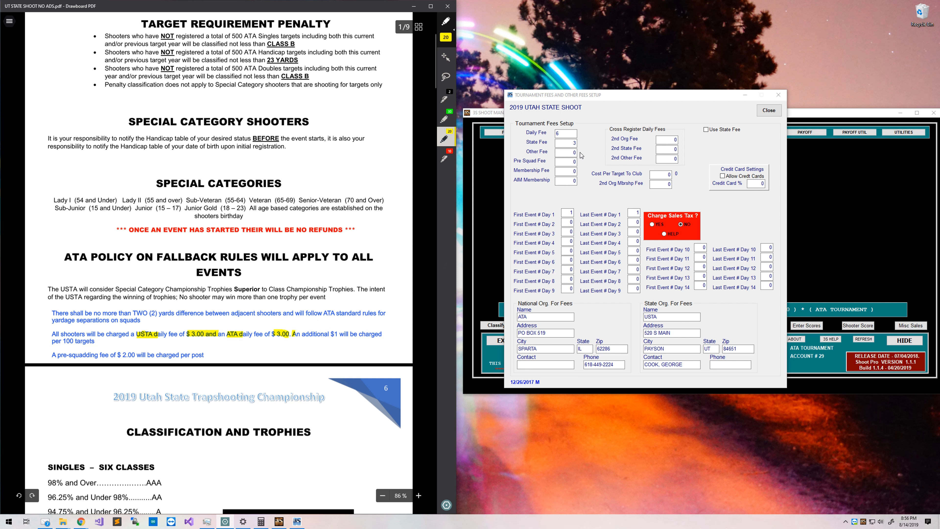
left_click(567, 152)
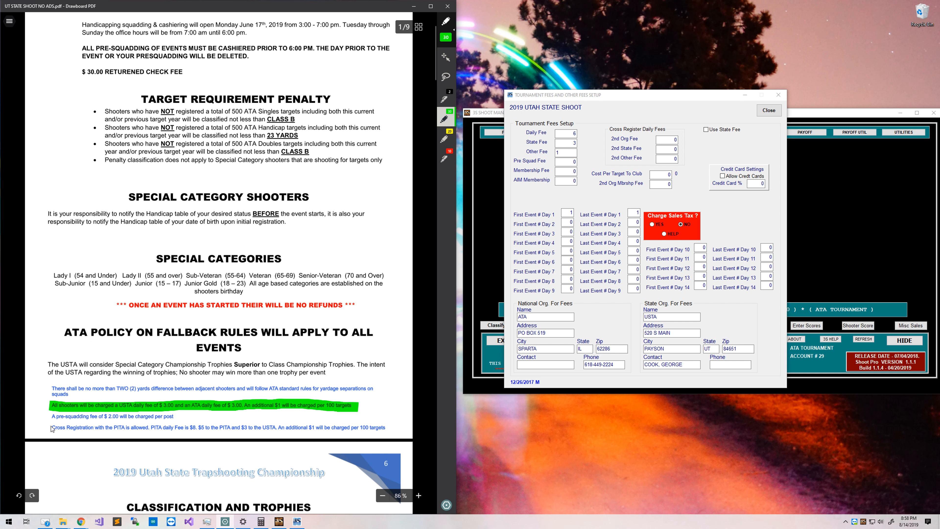
Highlight the cross-registration fee wording in yellow and set 2nd Org Fee to 8.
left_click_drag(49, 427, 150, 428)
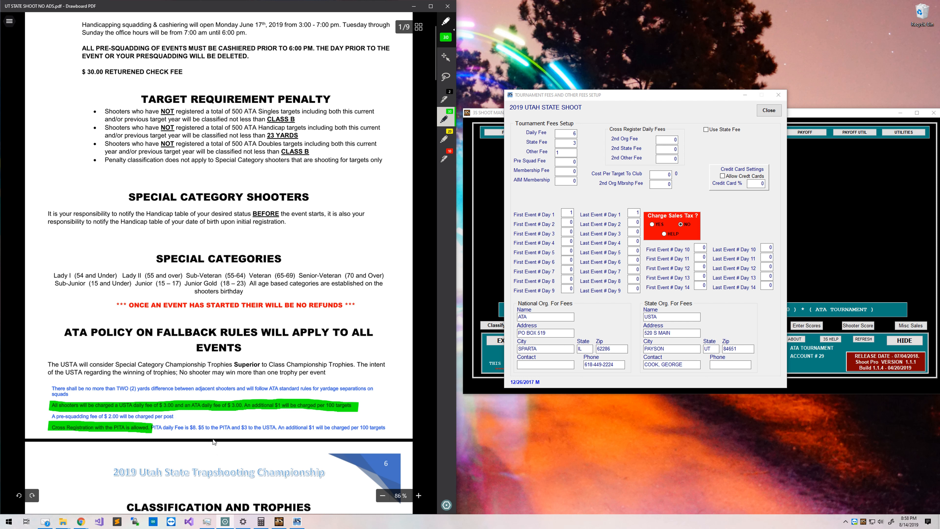
key("ctrl+z")
left_click(444, 139)
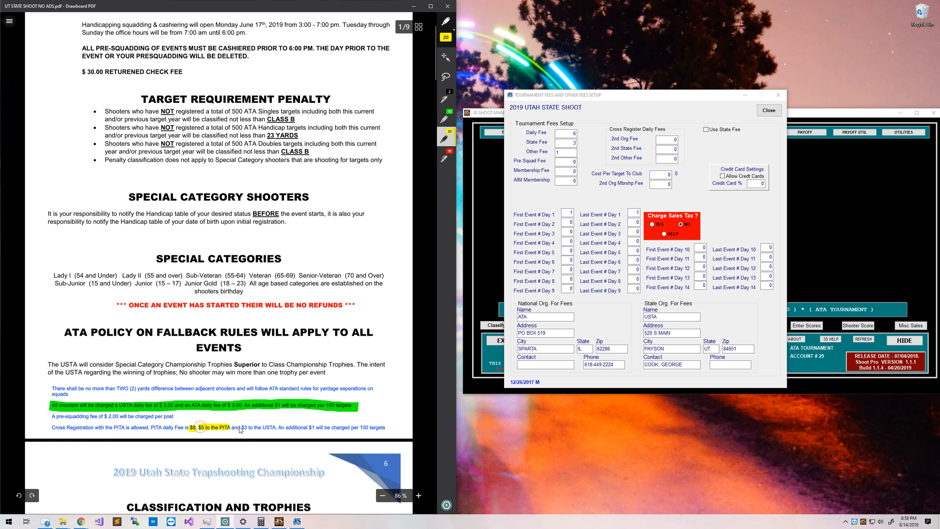
left_click_drag(242, 427, 279, 429)
left_click(665, 141)
double_click(664, 142)
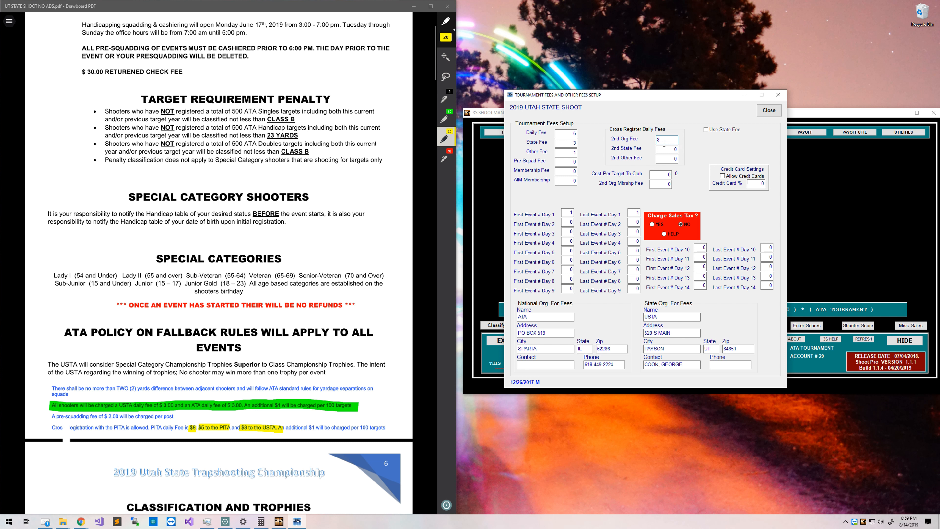
Re-highlight '$3 to the USTA' and enter 3 as the 2nd State Fee.
left_click(413, 331)
key("ctrl+z")
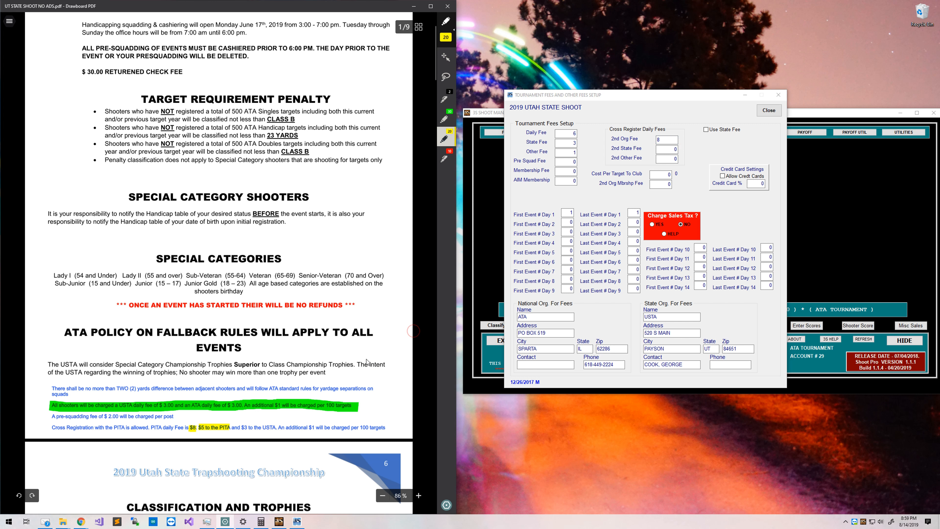
key("ctrl+z")
left_click_drag(241, 428, 276, 427)
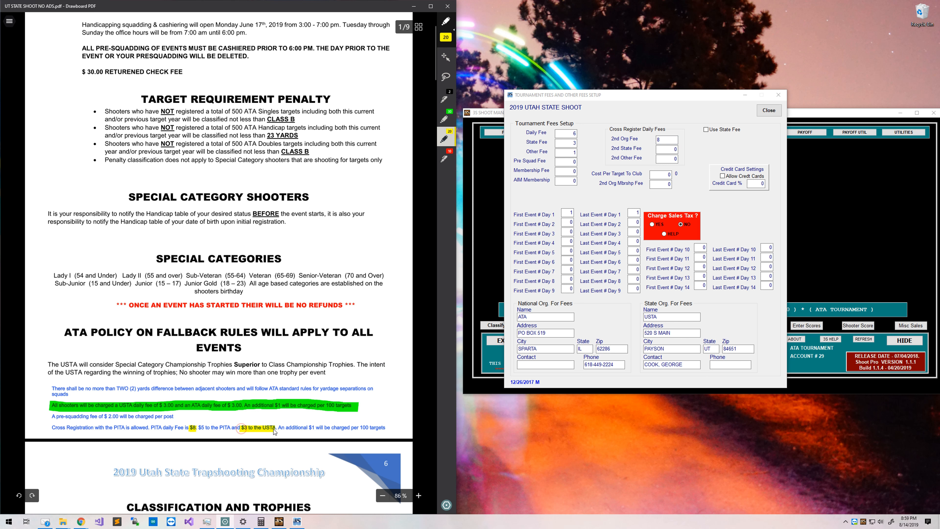
left_click(665, 150)
type("3")
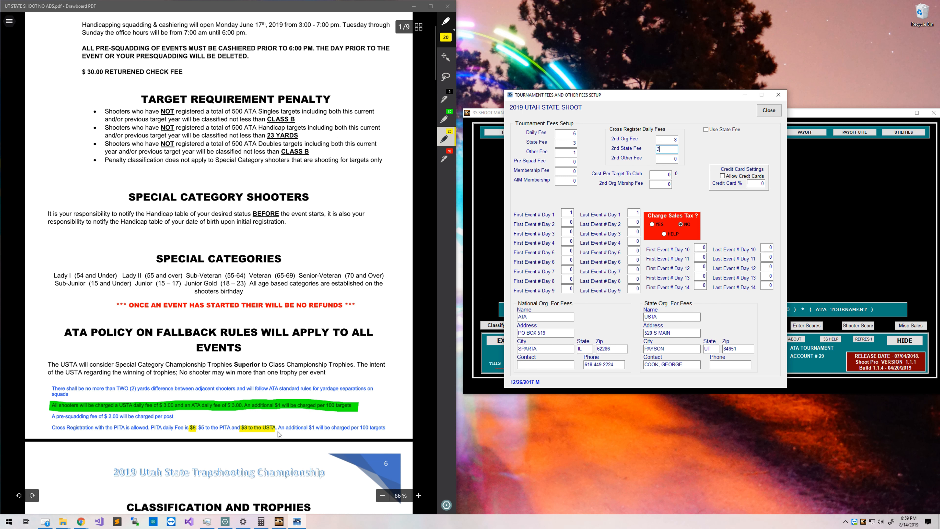
Highlight the $1 per 100 targets charge and enter 1 as the 2nd Other Fee.
left_click_drag(310, 430, 385, 430)
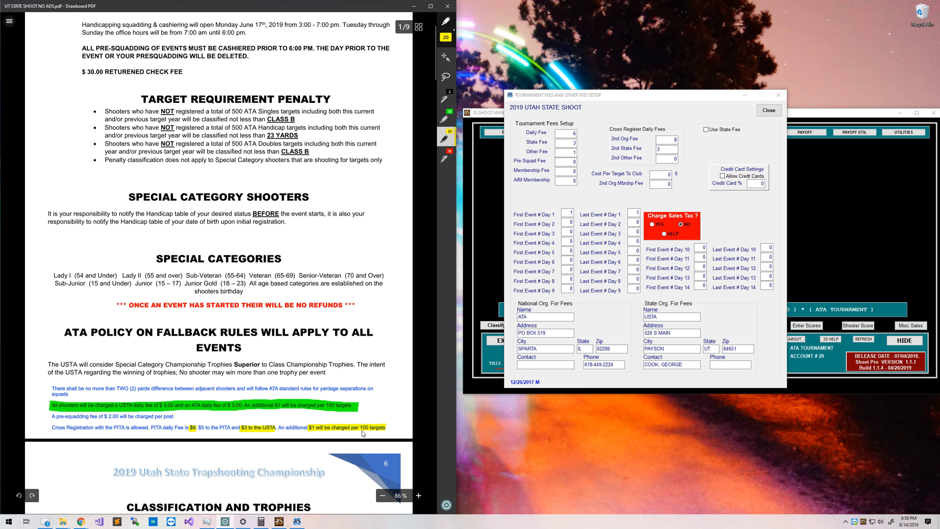
left_click(664, 161)
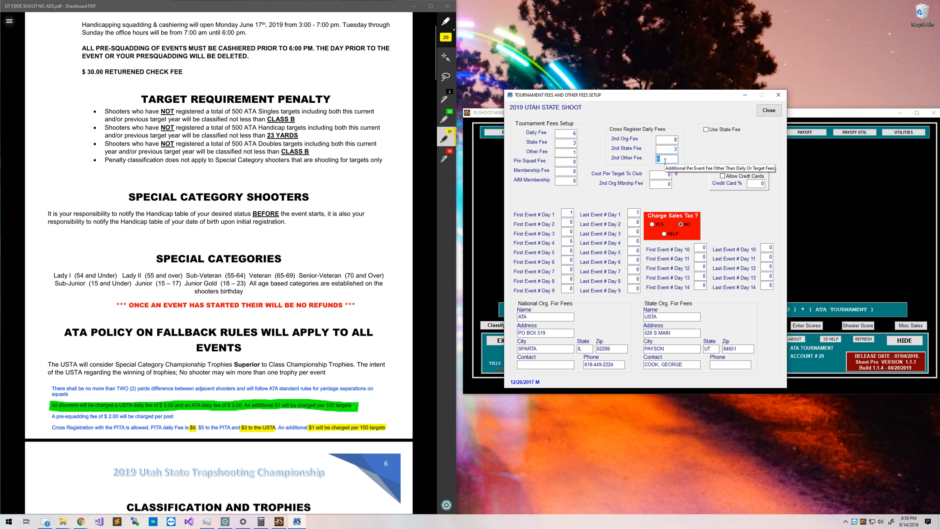
type("1")
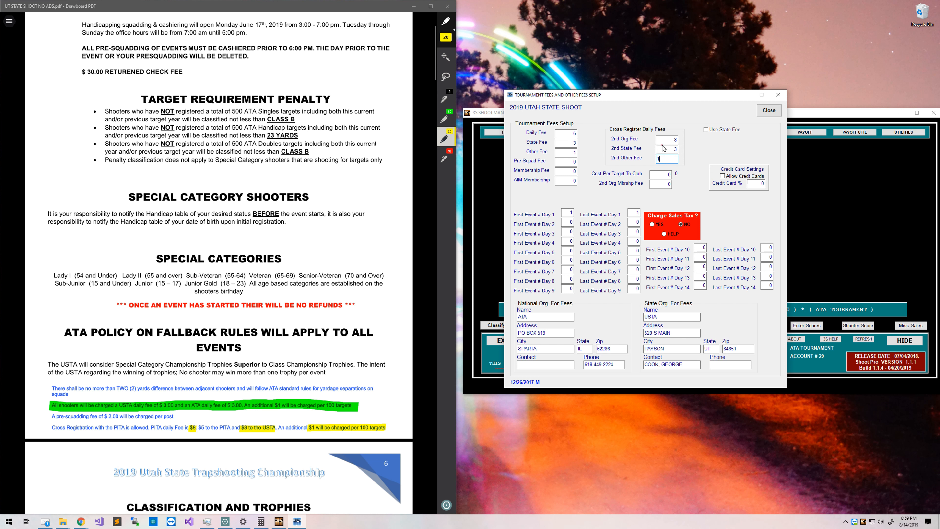
left_click(669, 137)
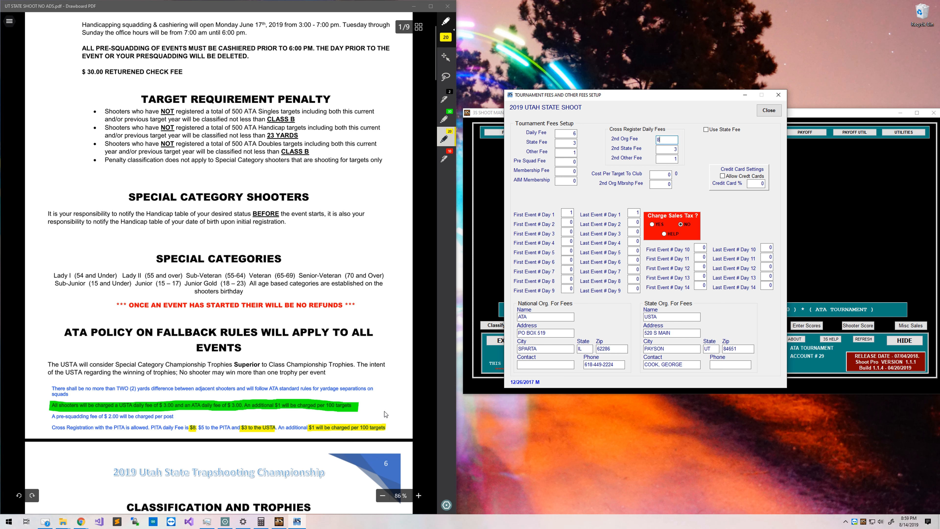
left_click(404, 406)
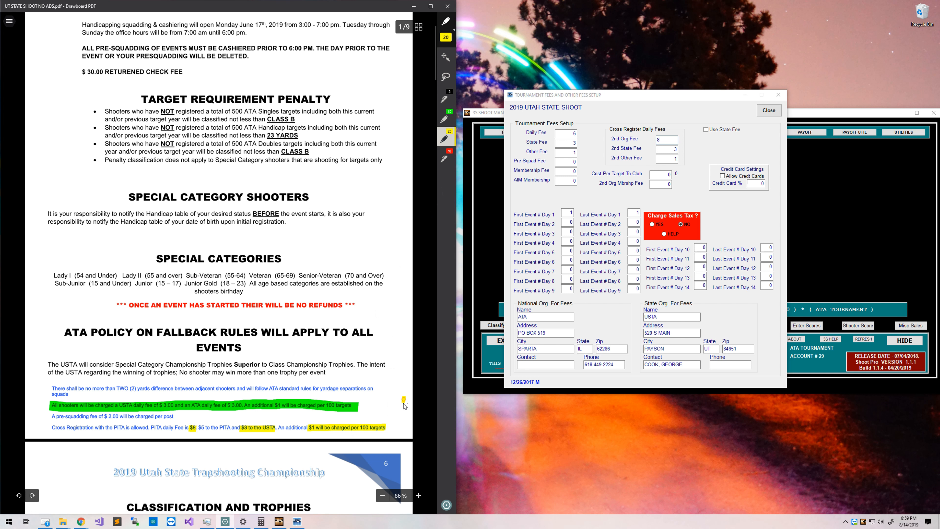
Replace the yellow marks with one green highlight across the whole cross-registration line.
key("ctrl+z")
key("ctrl+z")
key("ctrl+z")
key("ctrl+z")
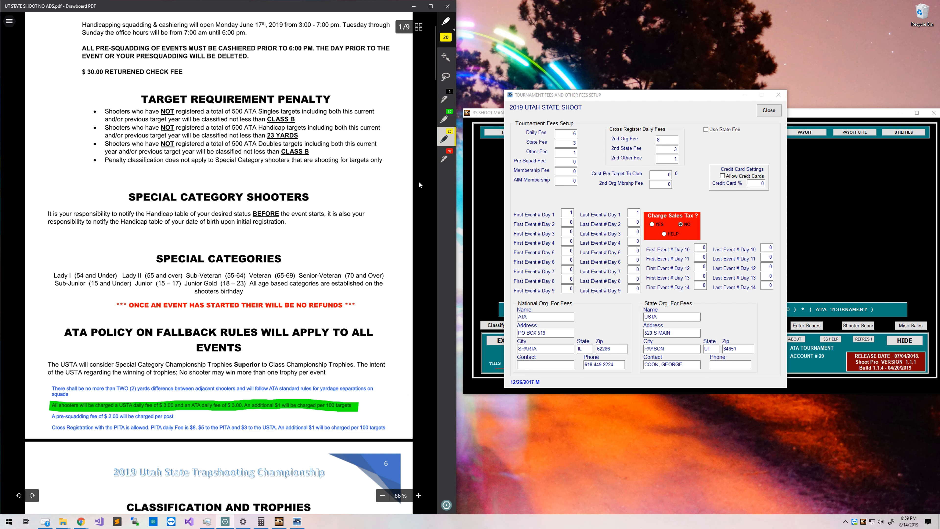
left_click(450, 112)
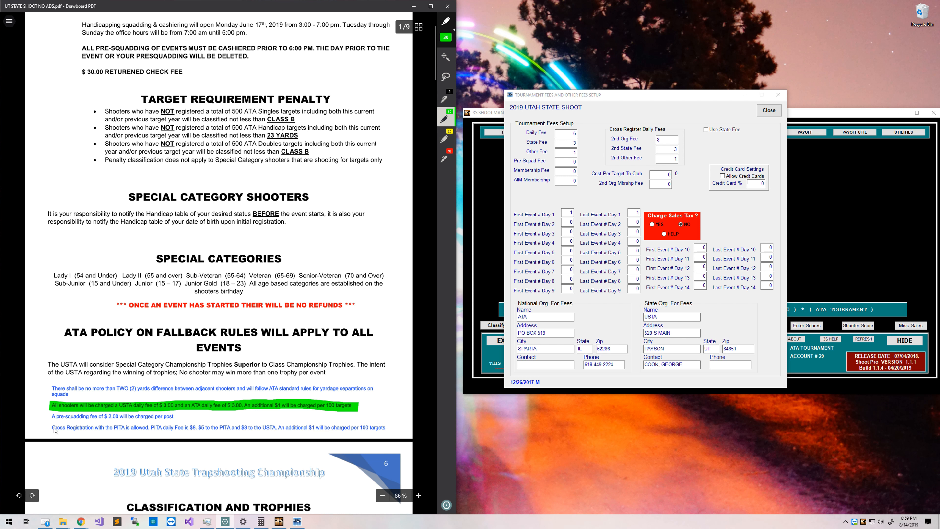
mouse_move(68, 430)
left_mouse_down()
mouse_move(365, 427)
mouse_move(395, 435)
left_mouse_up()
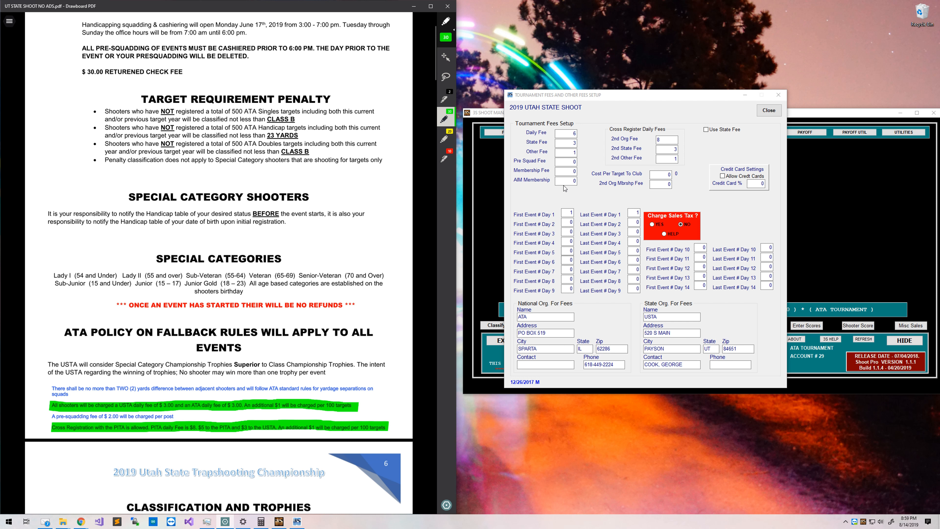
Enter Pre Squad Fee 2, Membership Fee 20 and AIM Membership 13.
left_click(565, 164)
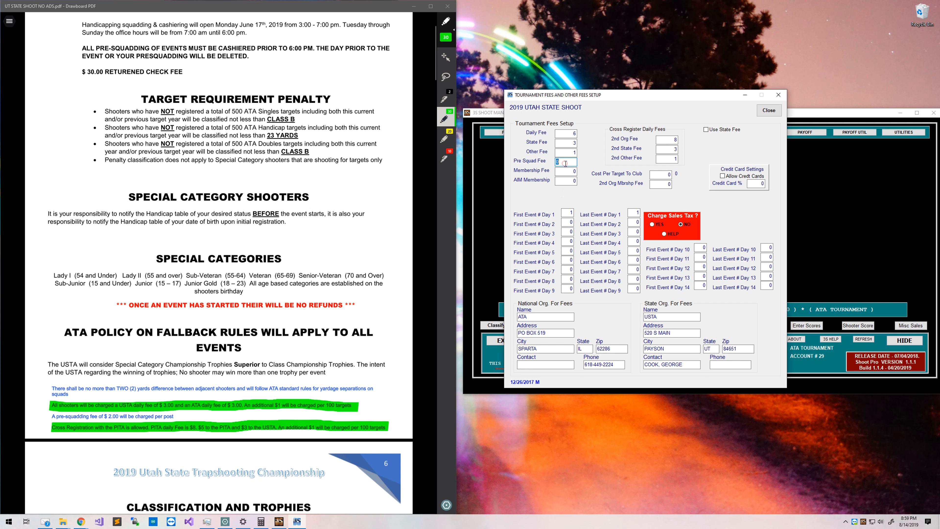
type("2")
left_click(558, 173)
double_click(562, 169)
key("Tab")
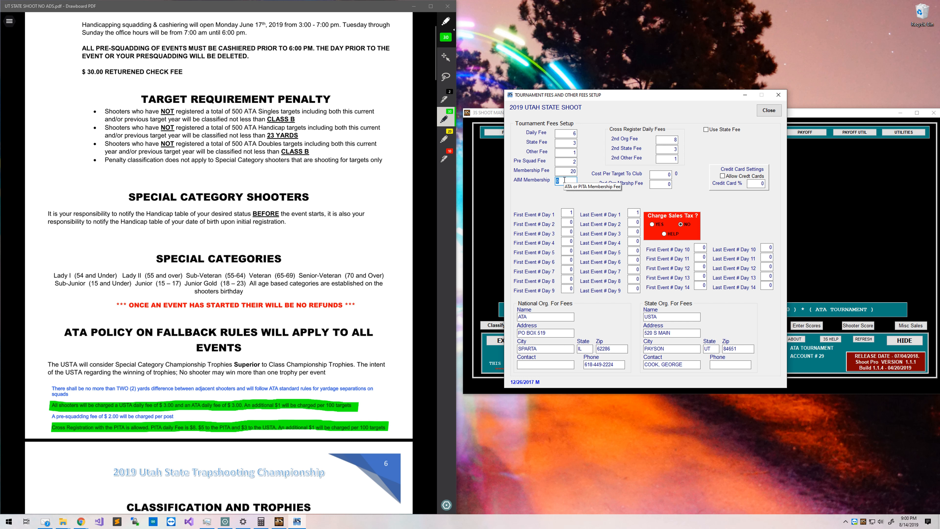
type("13")
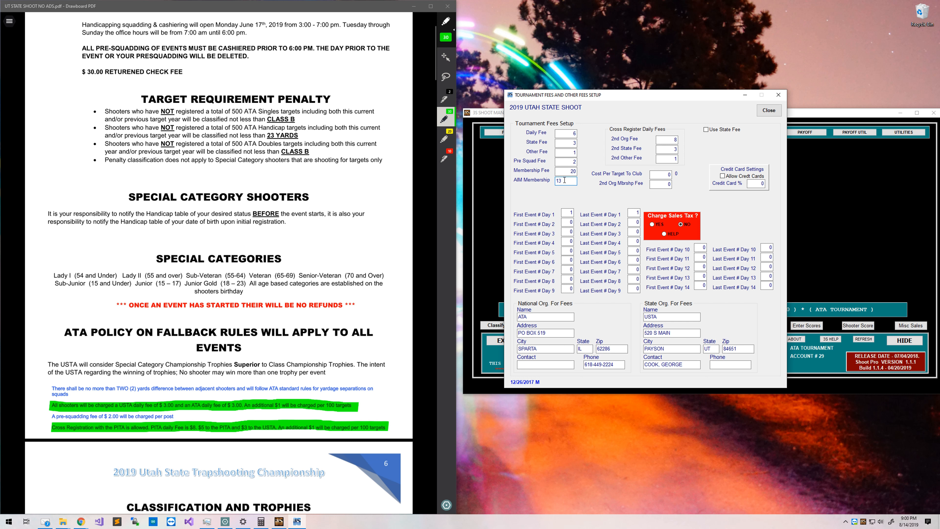
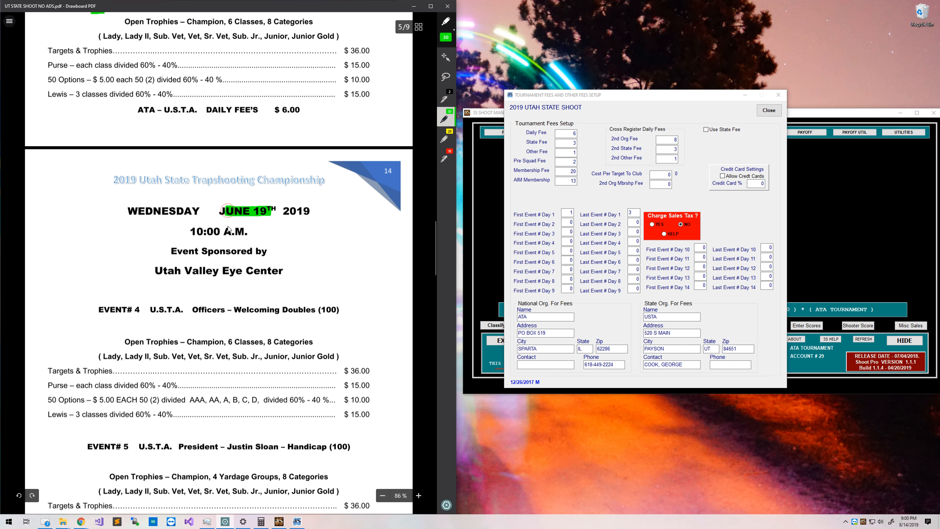
Mark events 4 and 5 in the program and set Day 2 to events 4 through 5.
scroll(207, 240, "down", 4)
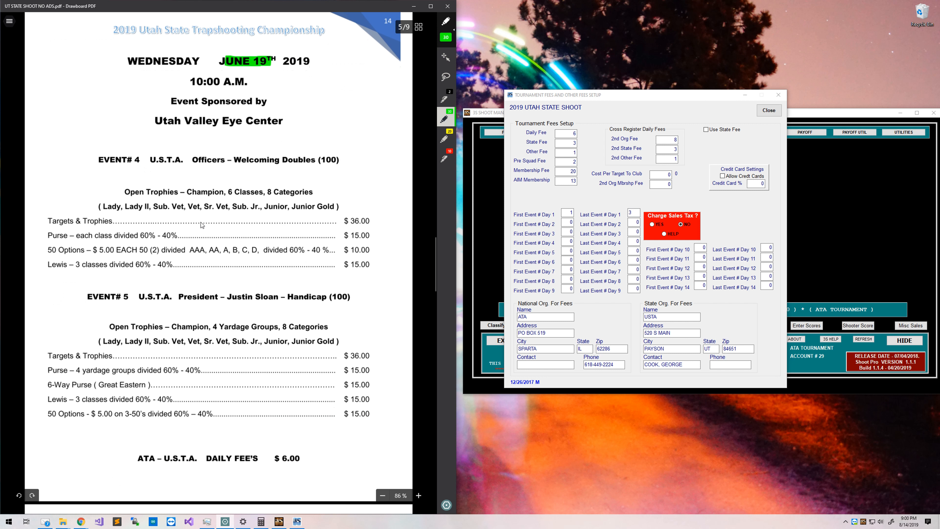
left_click(135, 159)
left_click(126, 290)
left_click_drag(129, 294, 125, 300)
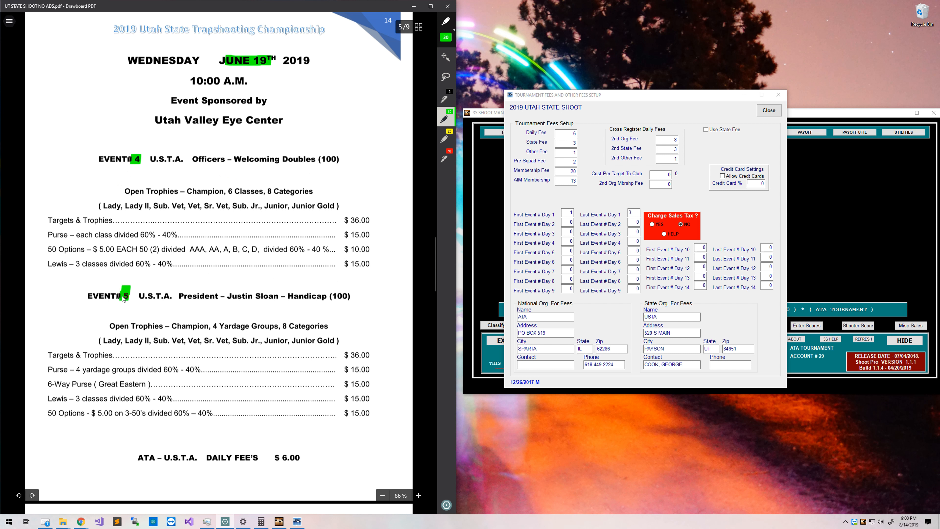
double_click(569, 223)
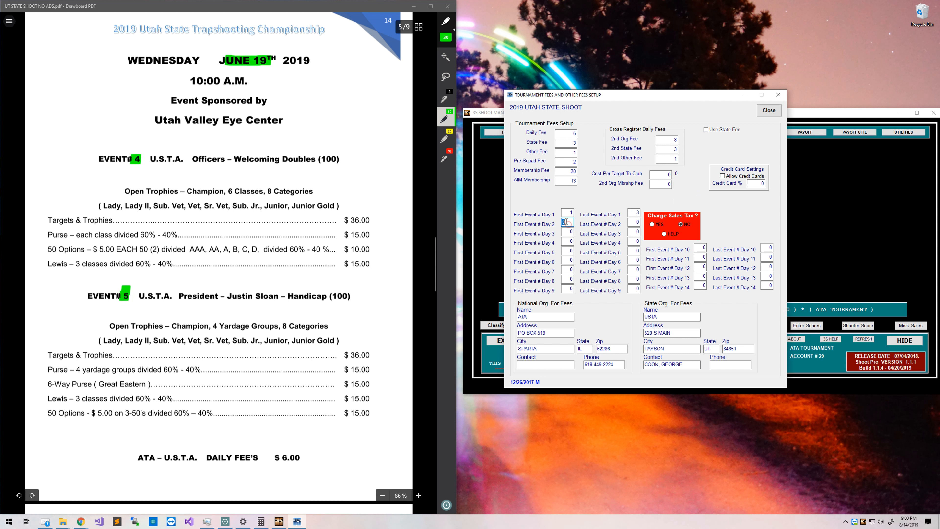
type("4")
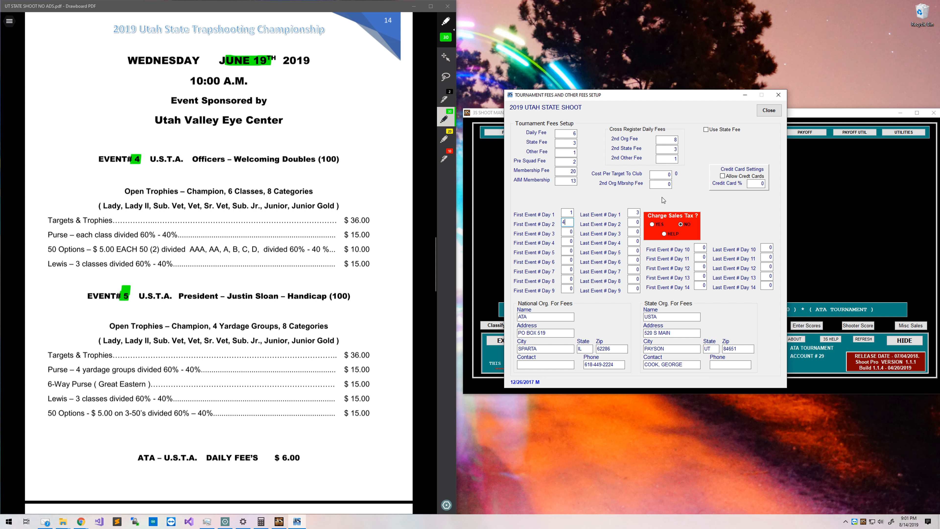
double_click(629, 224)
type("5")
Highlight Thursday the 20th and event 7, and set Day 3 to events 6 through 7.
scroll(243, 140, "down", 10)
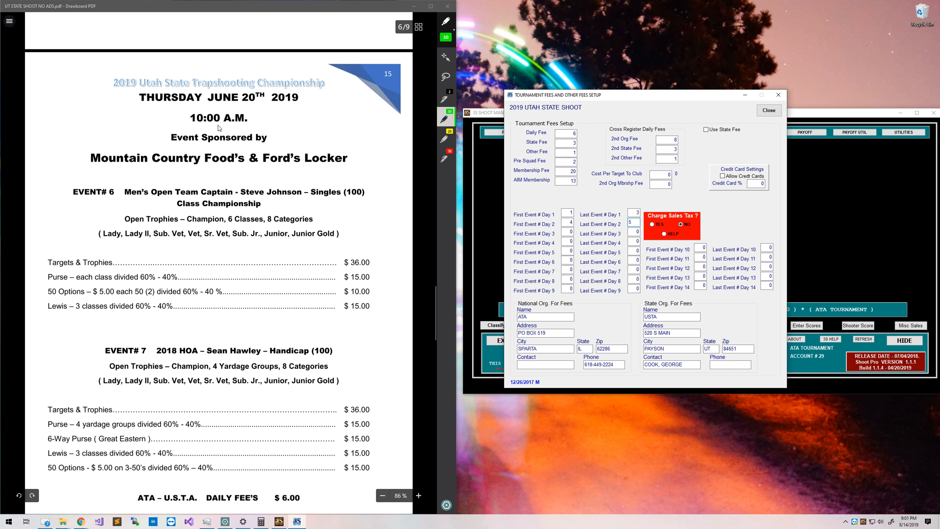
left_click_drag(254, 98, 241, 98)
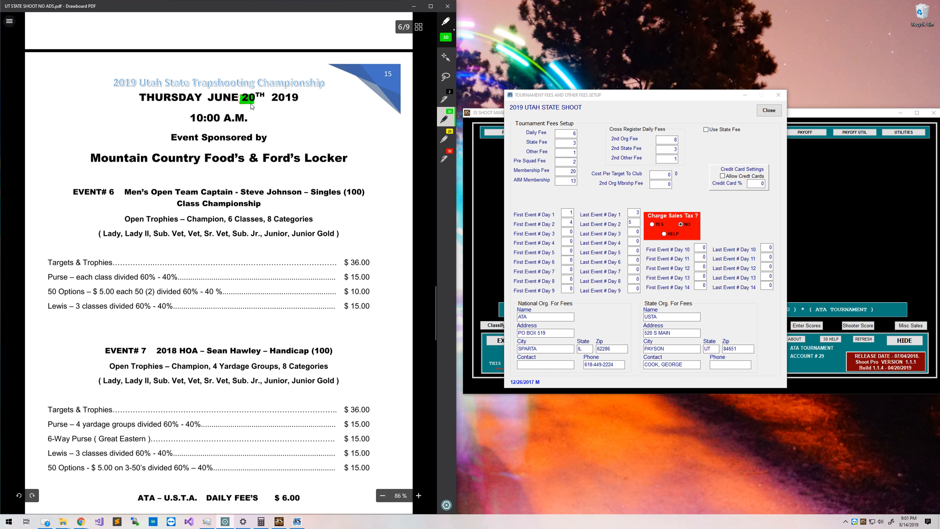
left_click(572, 231)
type("6")
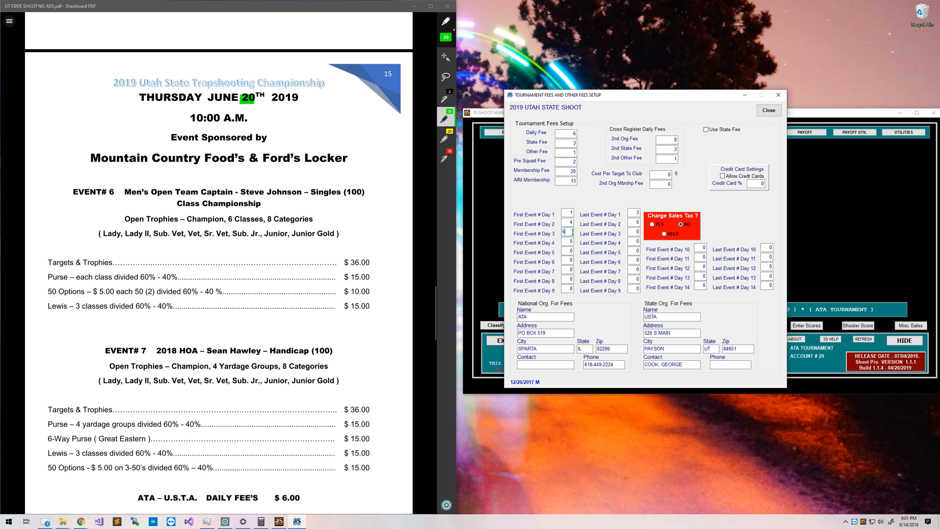
scroll(364, 333, "down", 4)
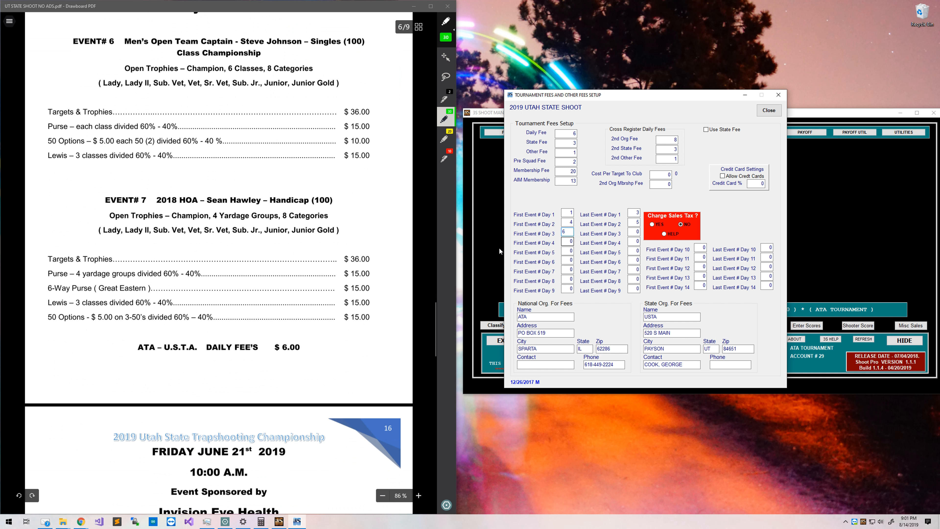
left_click_drag(145, 198, 141, 199)
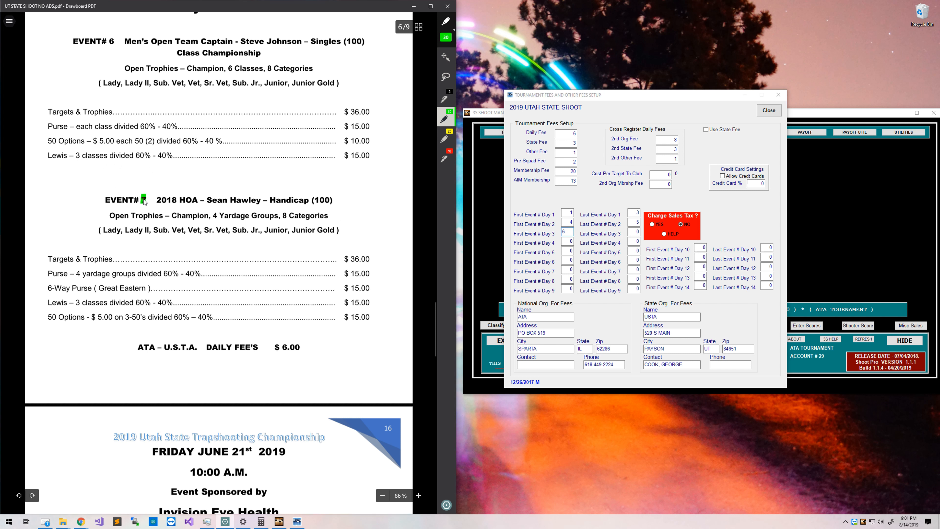
left_click(629, 232)
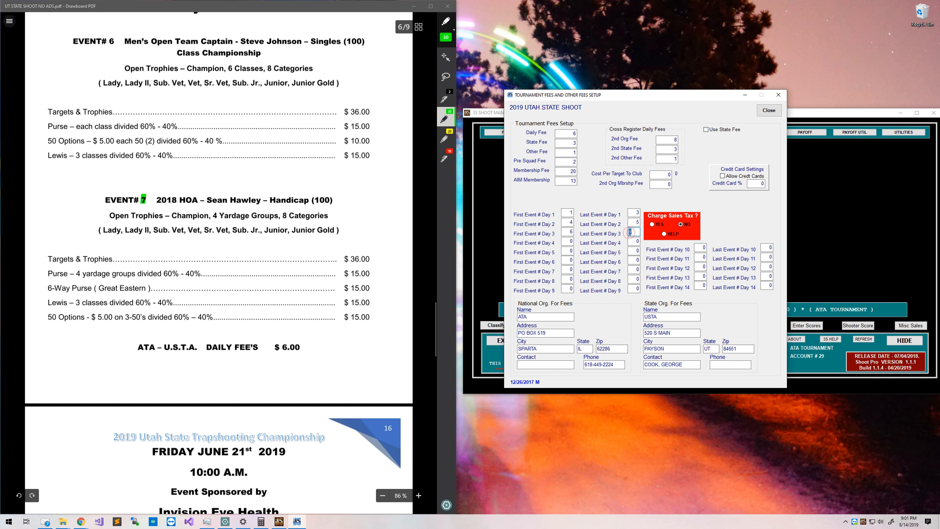
Highlight Friday the 21st and events 8 and 9, and set Day 4 to events 8 through 9.
scroll(366, 283, "down", 10)
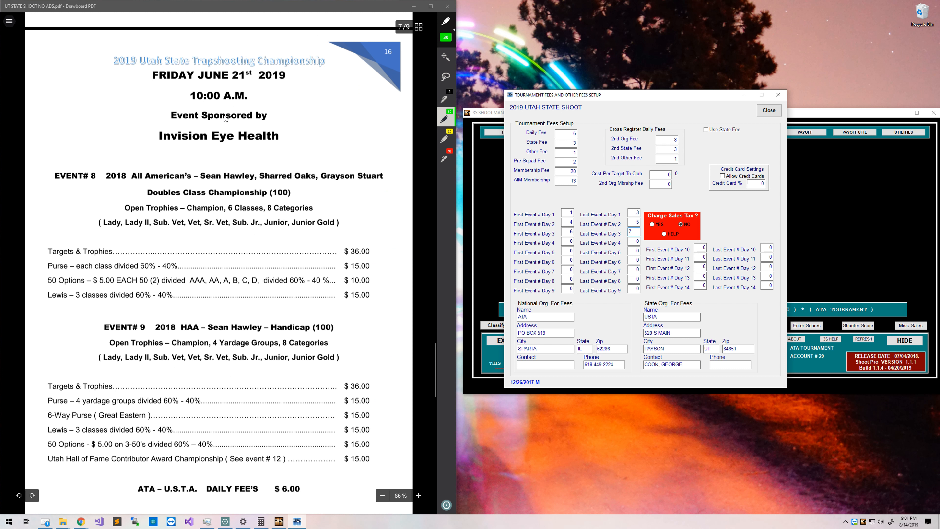
left_click_drag(235, 76, 242, 76)
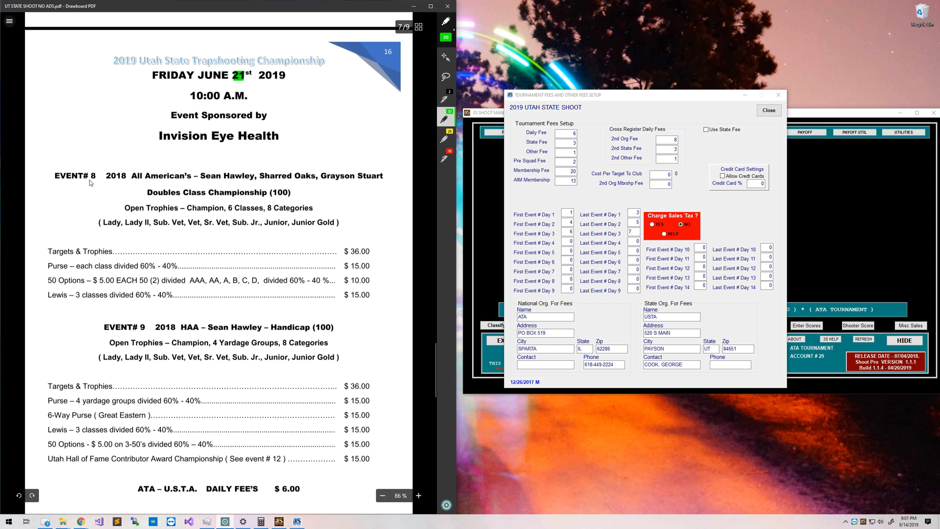
left_click_drag(91, 179, 94, 178)
left_click_drag(141, 327, 143, 327)
left_click(569, 241)
type("8")
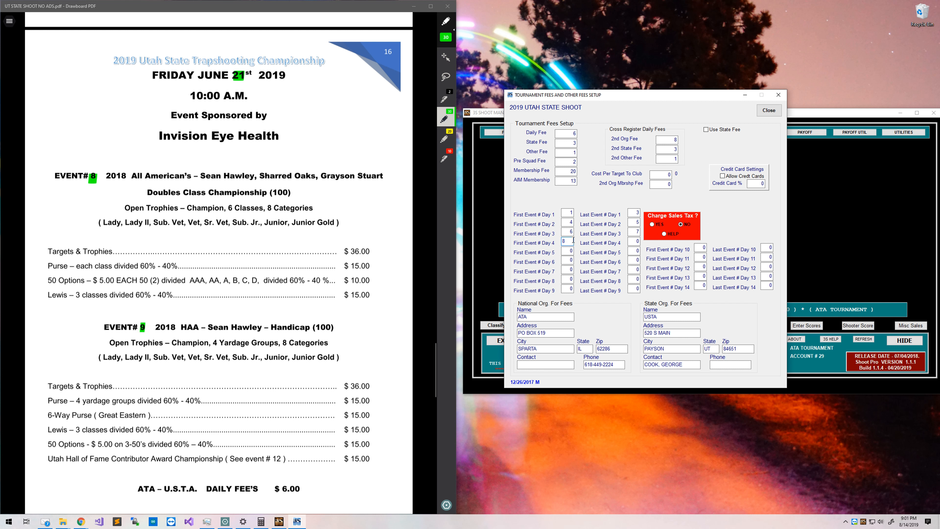
key("Tab")
scroll(243, 269, "down", 10)
Highlight event 10's number, (200) targets and Singles, and set Day 5 to events 10 through 10.
scroll(243, 269, "down", 4)
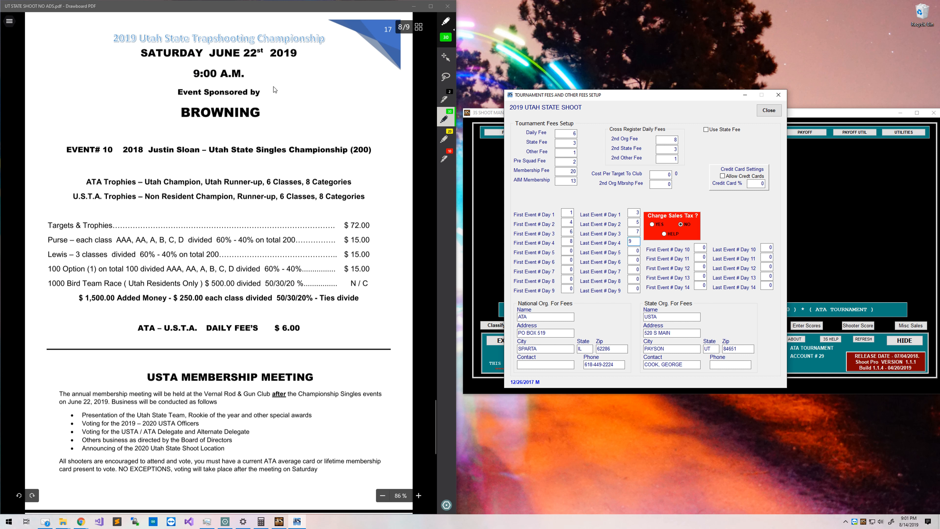
scroll(271, 98, "up", 2)
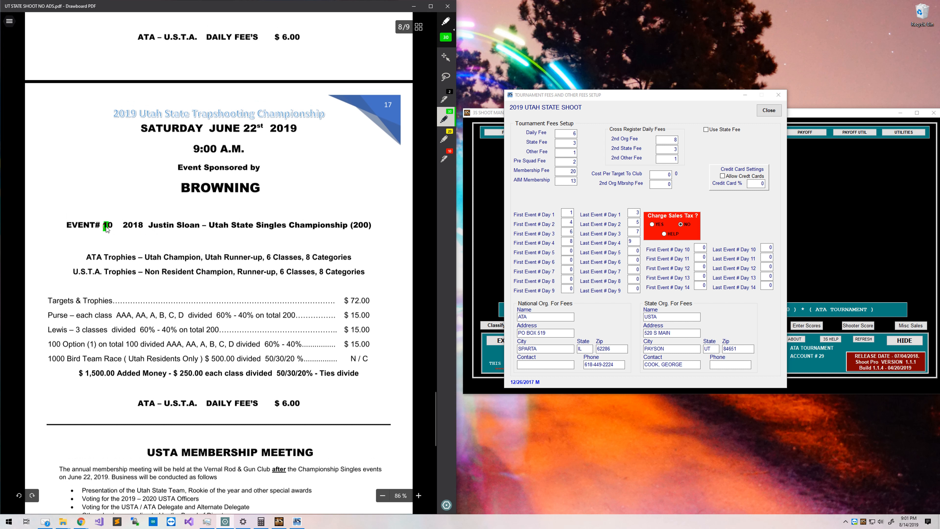
left_click_drag(101, 225, 118, 225)
mouse_move(349, 230)
left_mouse_down()
mouse_move(372, 230)
mouse_move(350, 221)
left_mouse_up()
left_click_drag(272, 232, 292, 228)
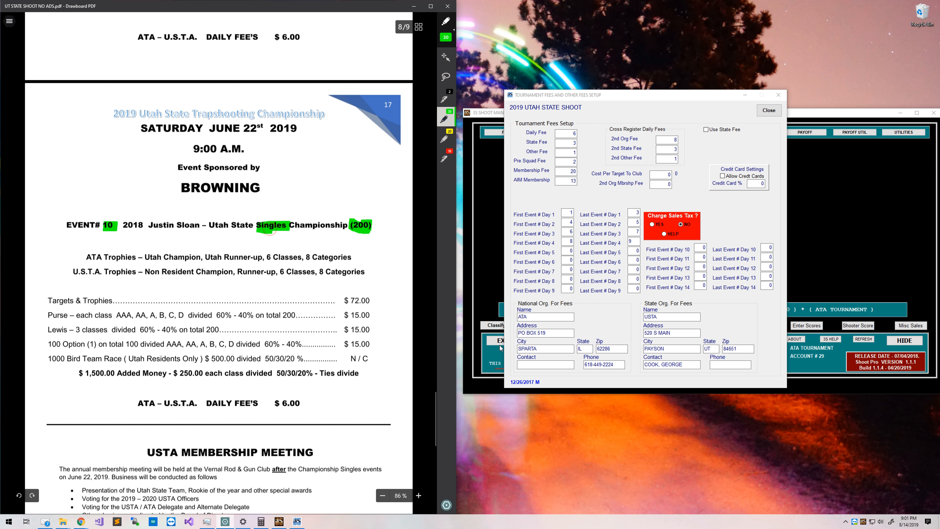
left_click(570, 252)
type("10")
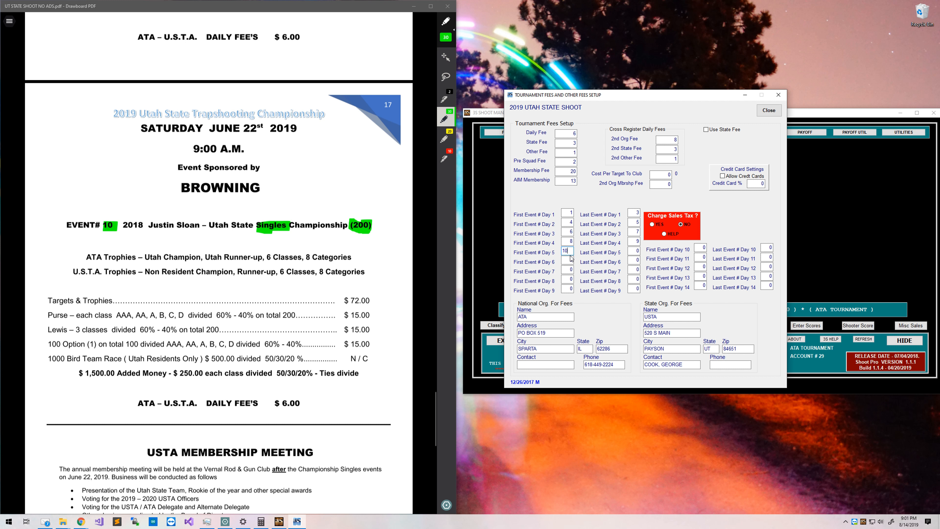
key("Tab")
type("10")
Highlight events 11 and 12 in the program and set Day 6's events to 11 through 12.
scroll(325, 365, "down", 10)
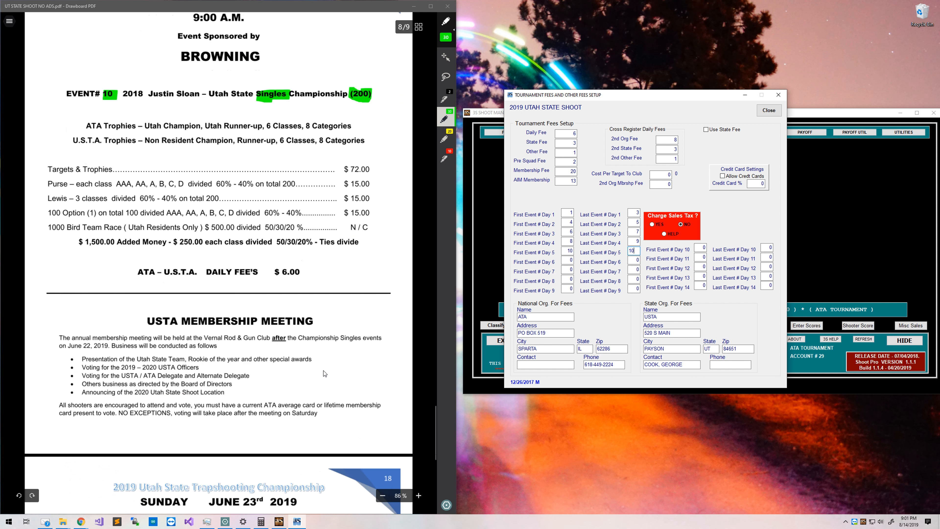
scroll(312, 376, "down", 5)
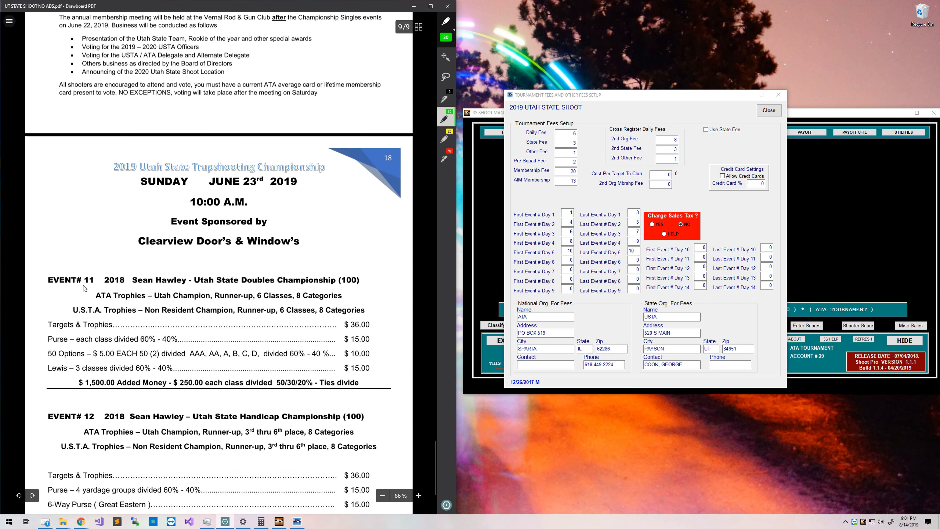
left_click_drag(85, 281, 97, 281)
mouse_move(81, 409)
left_mouse_down()
mouse_move(85, 422)
mouse_move(108, 419)
left_mouse_up()
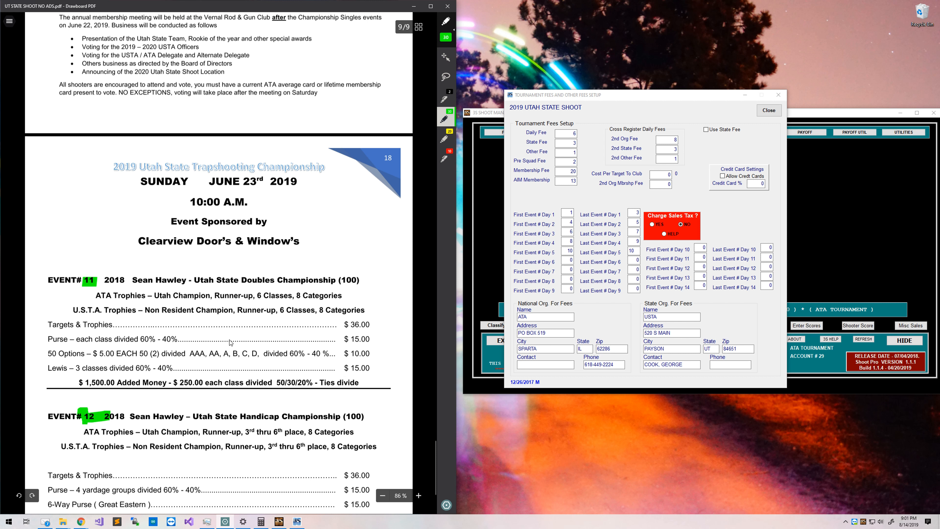
left_click(566, 259)
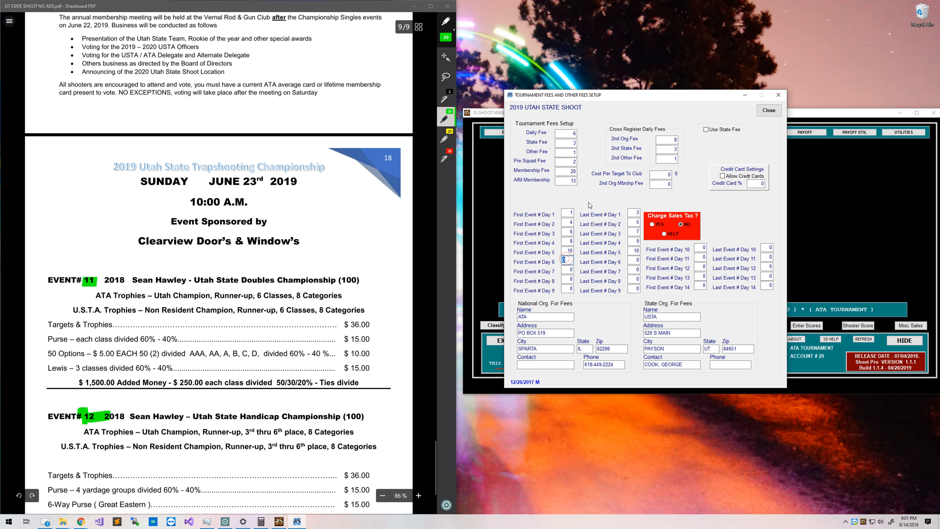
type("11")
key("Tab")
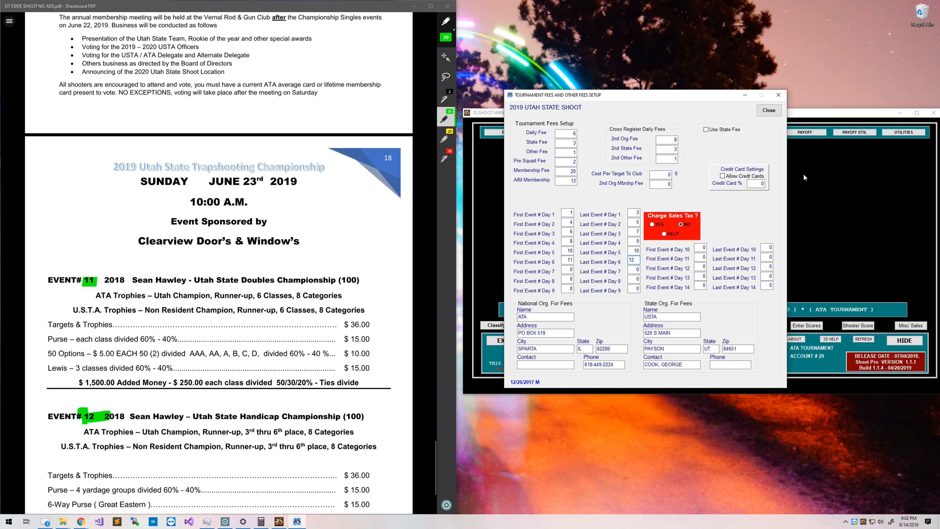
left_click(417, 346)
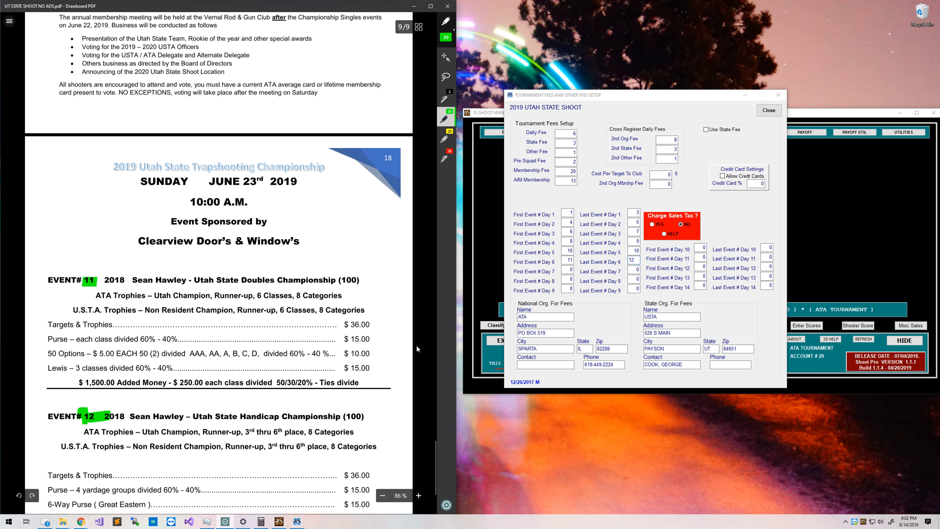
scroll(381, 307, "up", 20)
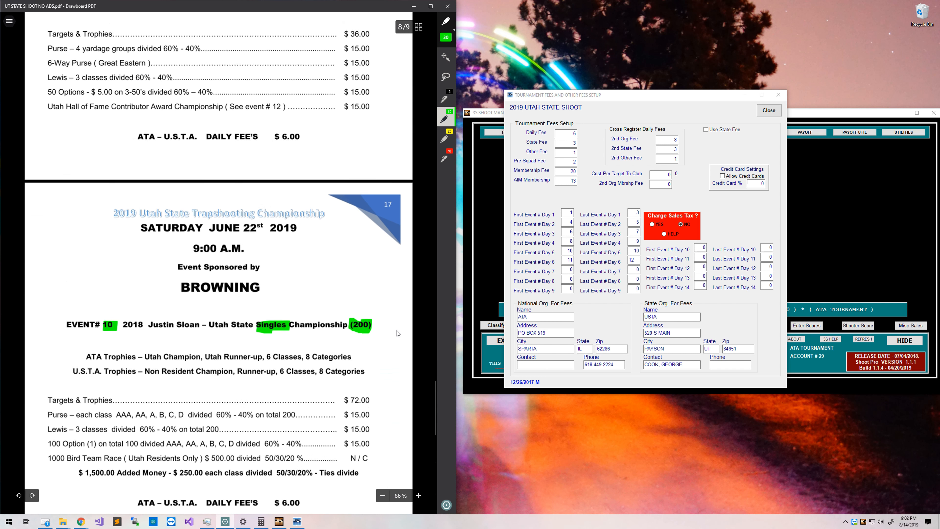
Allow credit cards with a 4% credit card charge and set Charge Sales Tax to Yes.
scroll(381, 307, "up", 20)
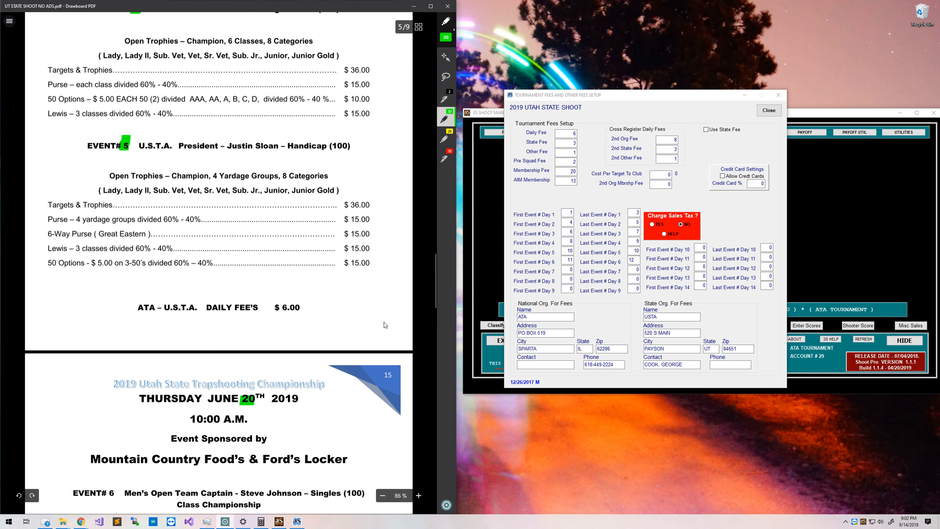
scroll(378, 337, "up", 20)
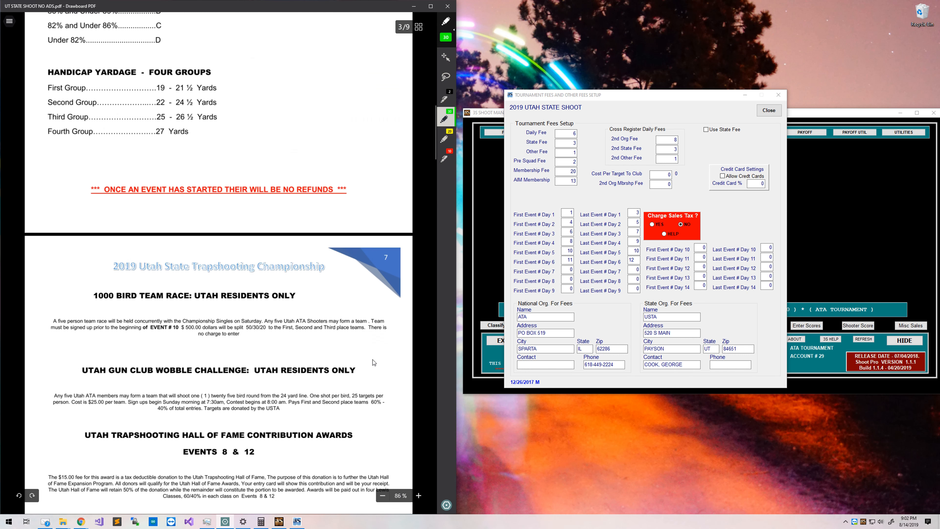
scroll(375, 365, "up", 10)
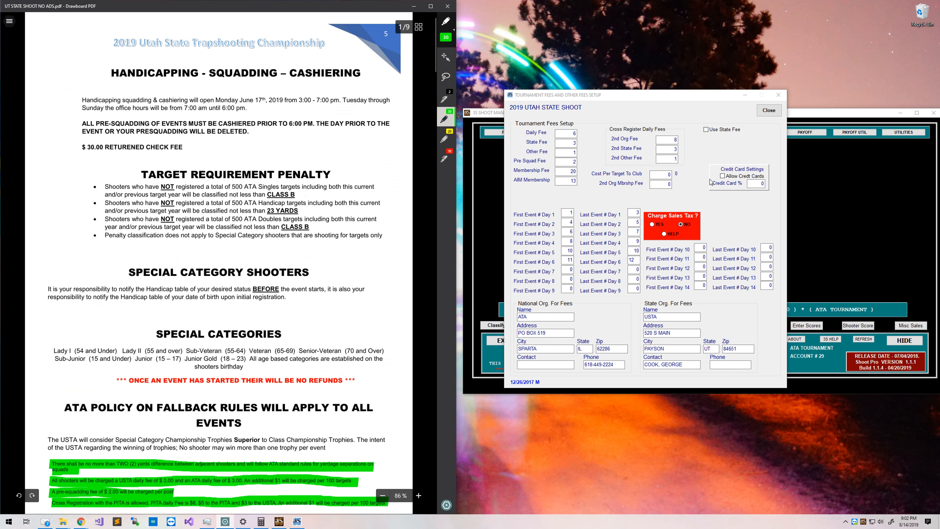
left_click(722, 177)
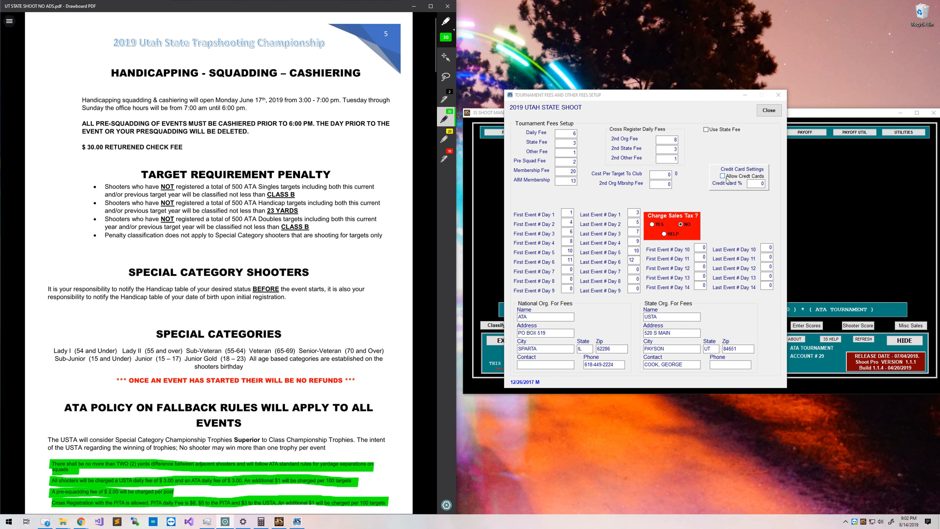
left_click(751, 185)
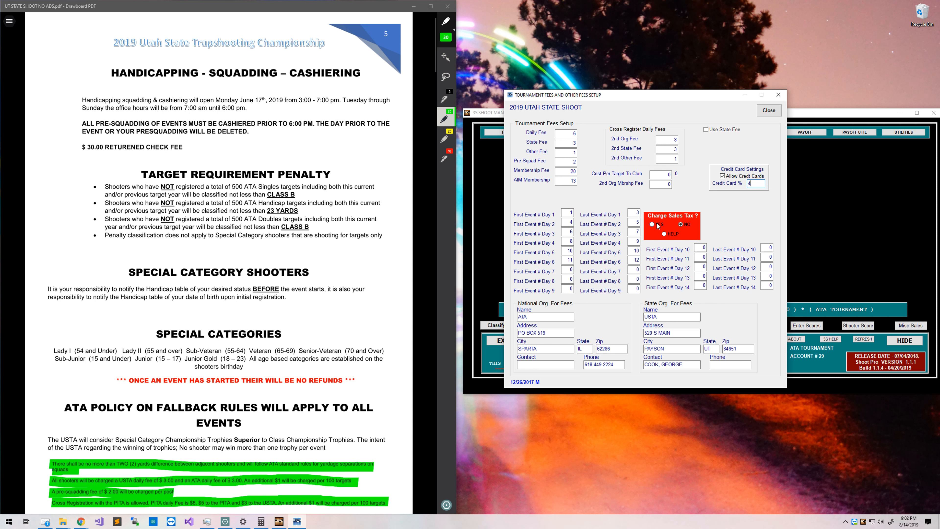
scroll(270, 387, "down", 4)
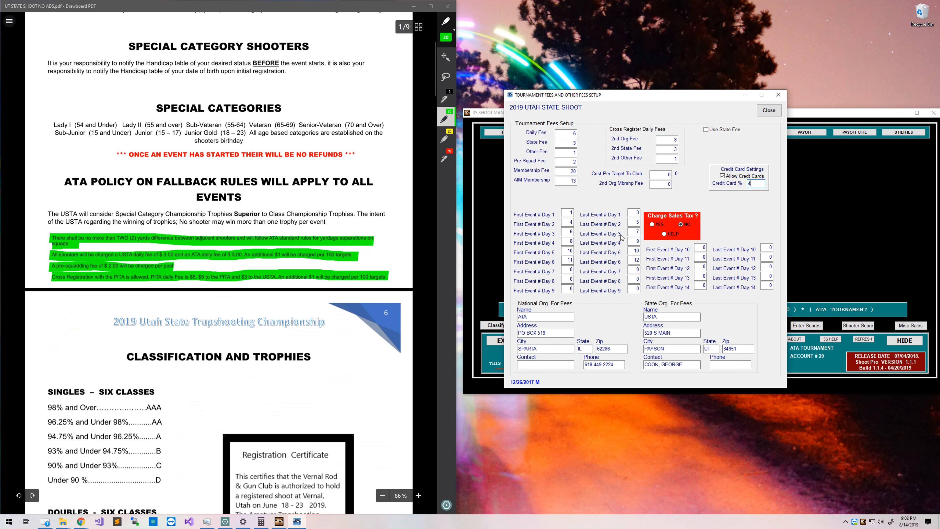
left_click(660, 225)
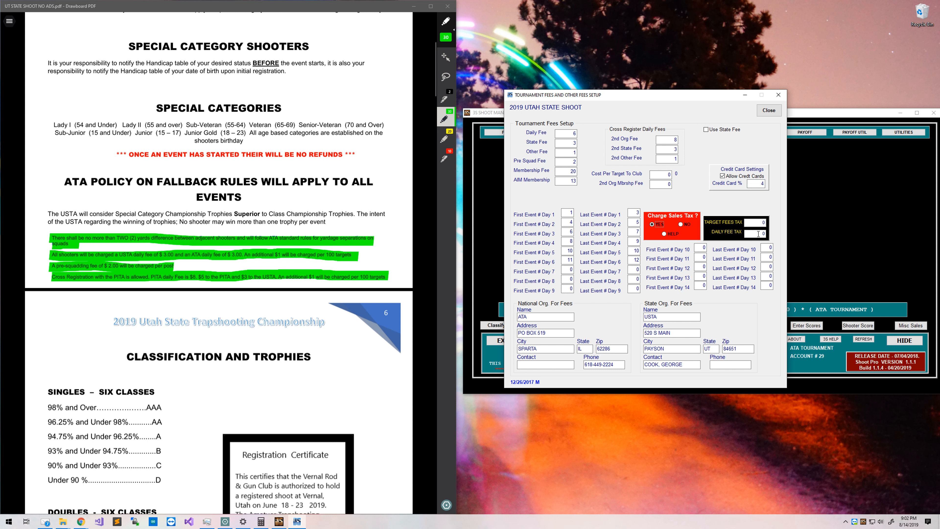
Set Charge Sales Tax back to No and enter 2 as the second organisation membership fee.
left_click(688, 225)
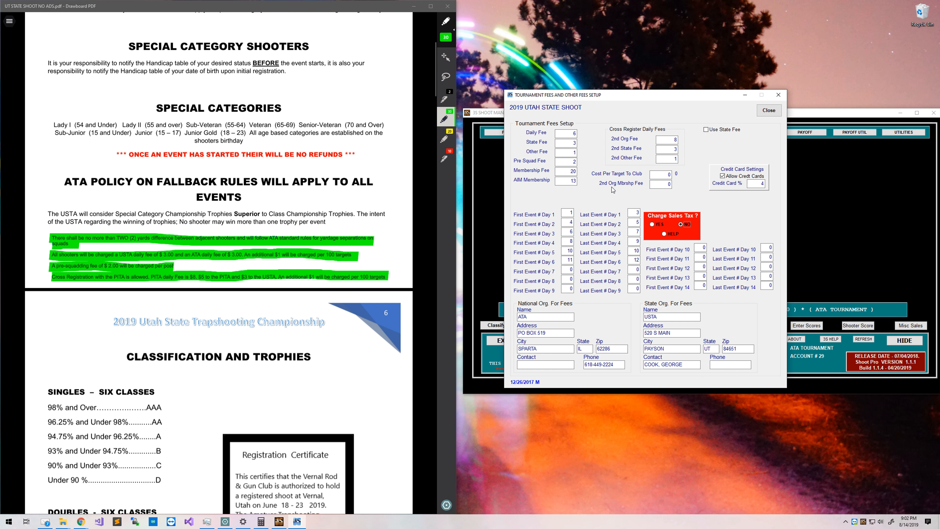
left_click(651, 185)
type("2")
left_click(722, 175)
left_click(755, 183)
Try a state fee with state UT, then turn Use State Fee off.
left_click(734, 130)
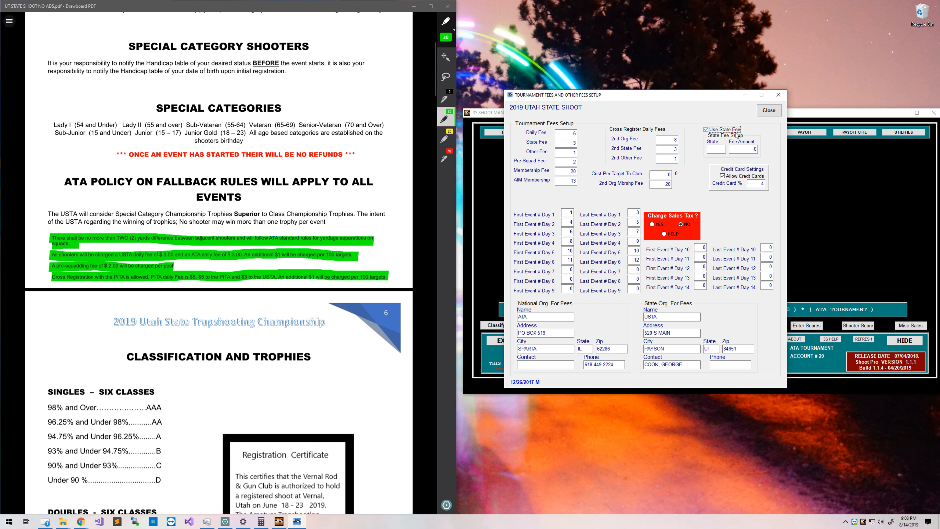
left_click(715, 150)
type("UT")
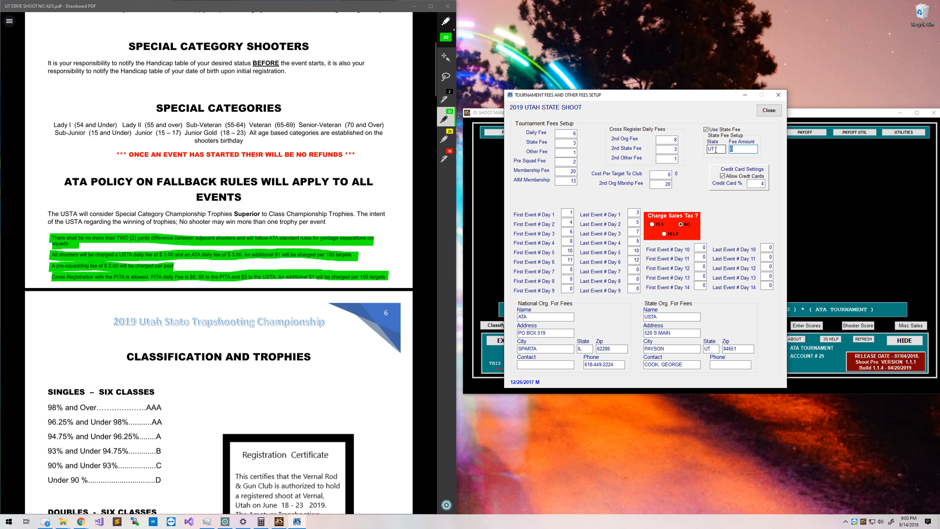
left_click(715, 149)
type("CO")
key("Tab")
key("Tab")
key("shift+Tab")
key("shift+Tab")
type("UT")
left_click(709, 132)
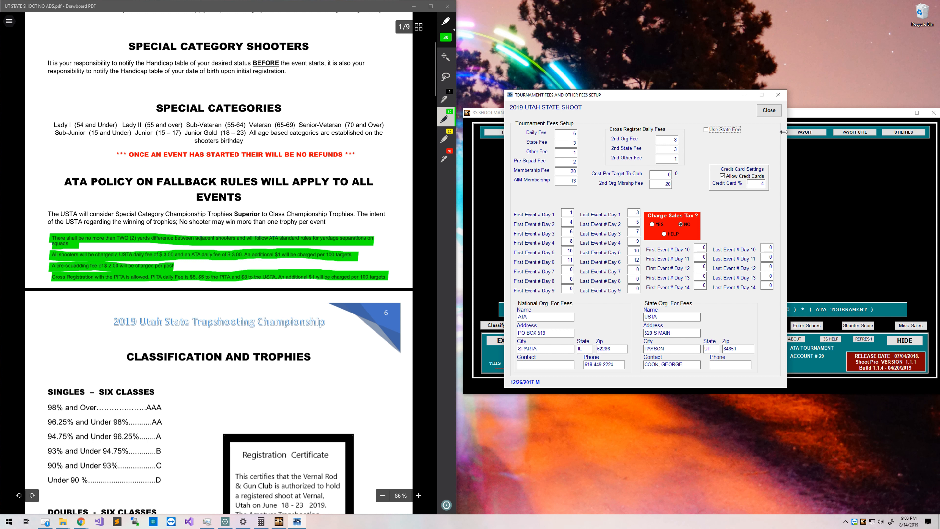
Close the fees setup and bring up the Tournament_Setup_Checklist with the yellow highlighter.
left_click(772, 116)
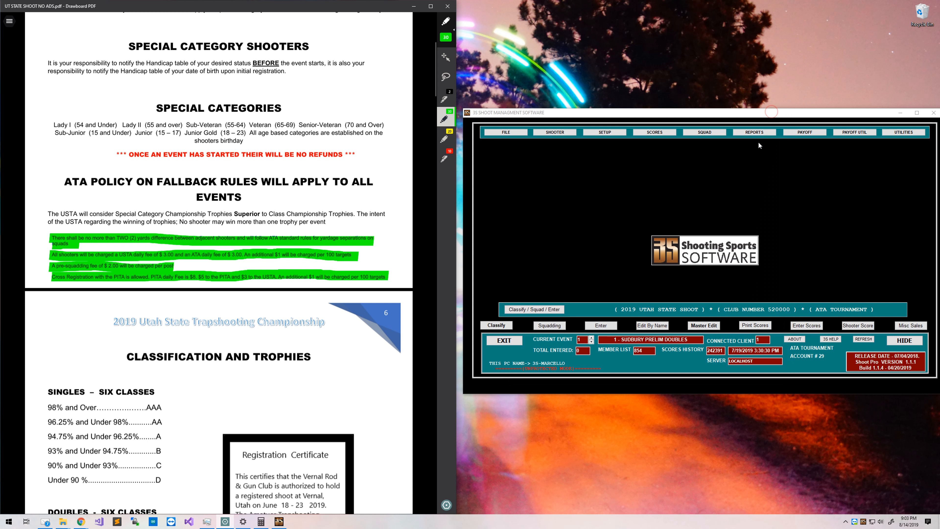
left_click(10, 21)
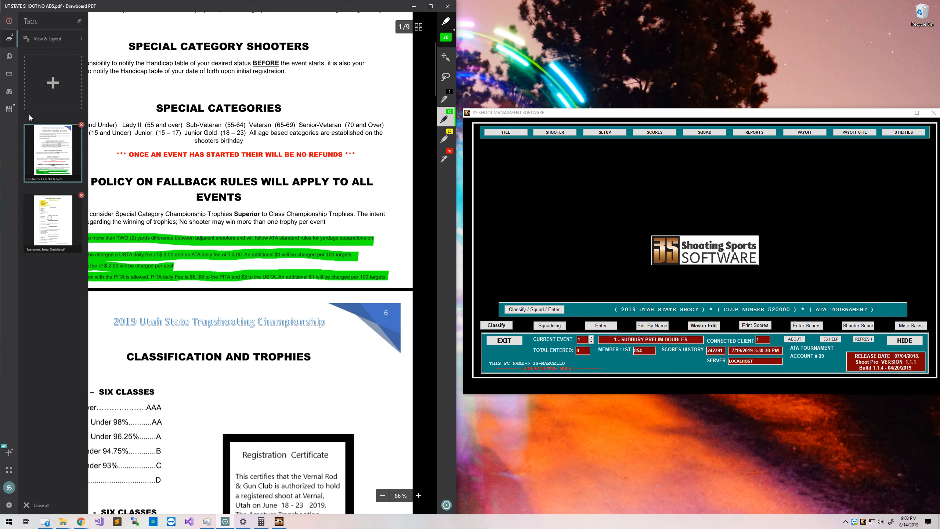
left_click(57, 230)
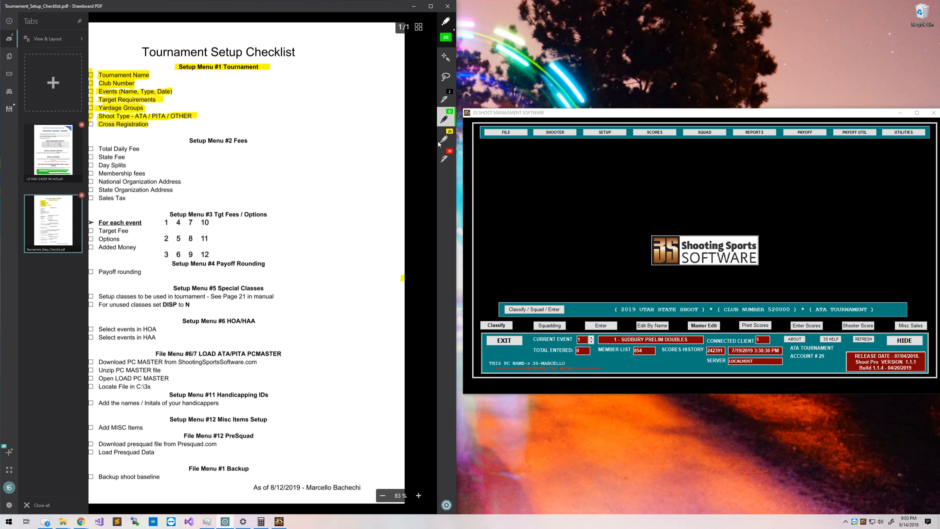
left_click(442, 139)
left_click(409, 157)
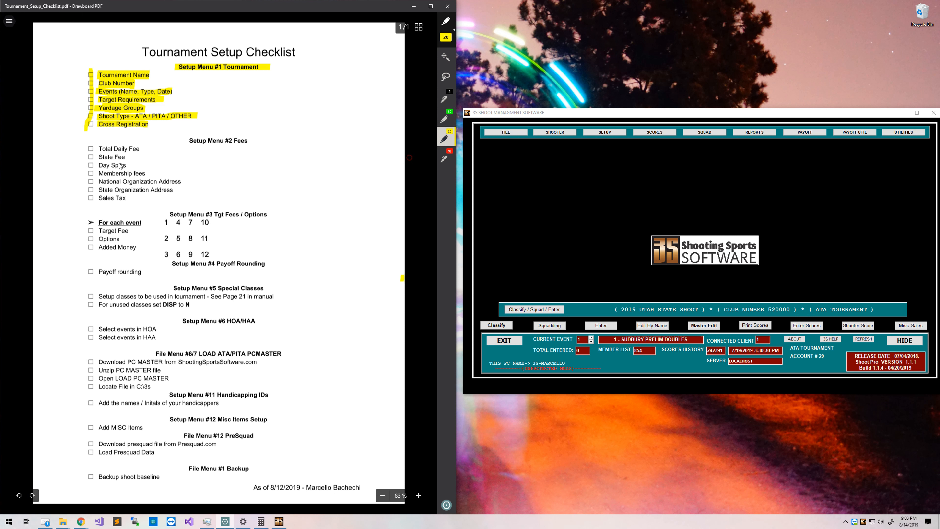
Highlight Total Daily Fee, State Fee and State Organization Address, and strike through Sales Tax.
left_click_drag(99, 148, 157, 148)
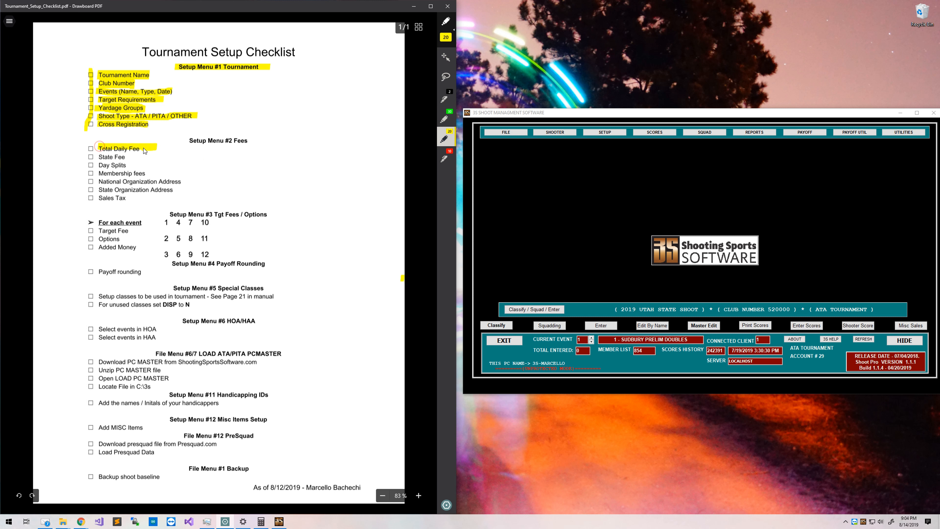
mouse_move(97, 156)
left_mouse_down()
mouse_move(129, 157)
mouse_move(123, 165)
mouse_move(184, 181)
left_mouse_up()
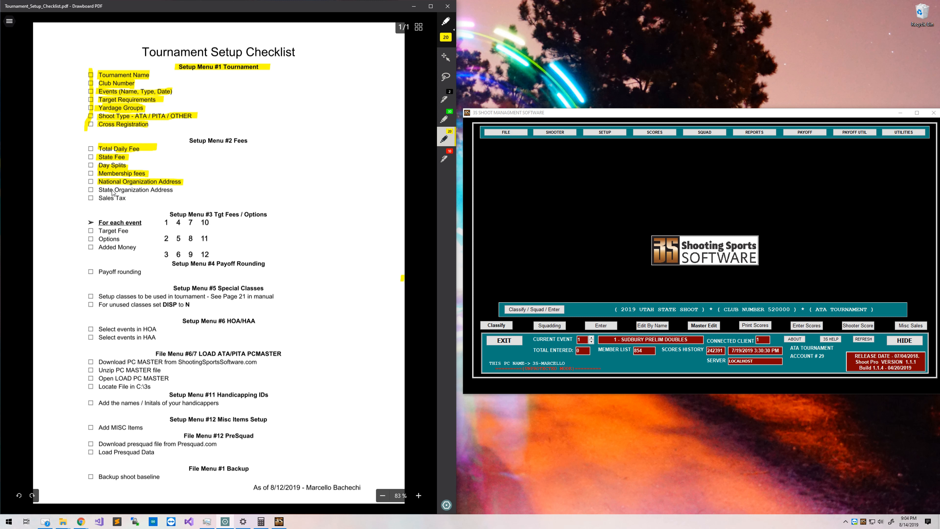
left_click_drag(98, 192, 167, 191)
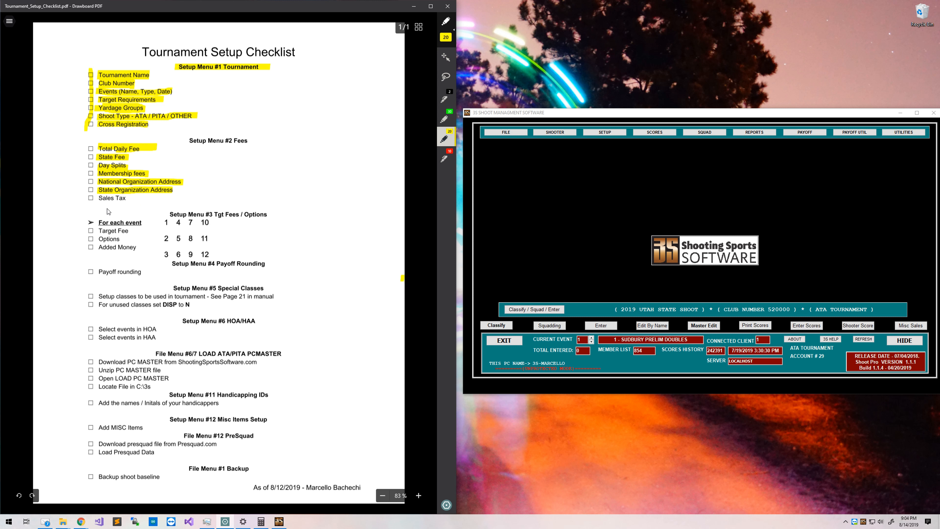
left_click(439, 103)
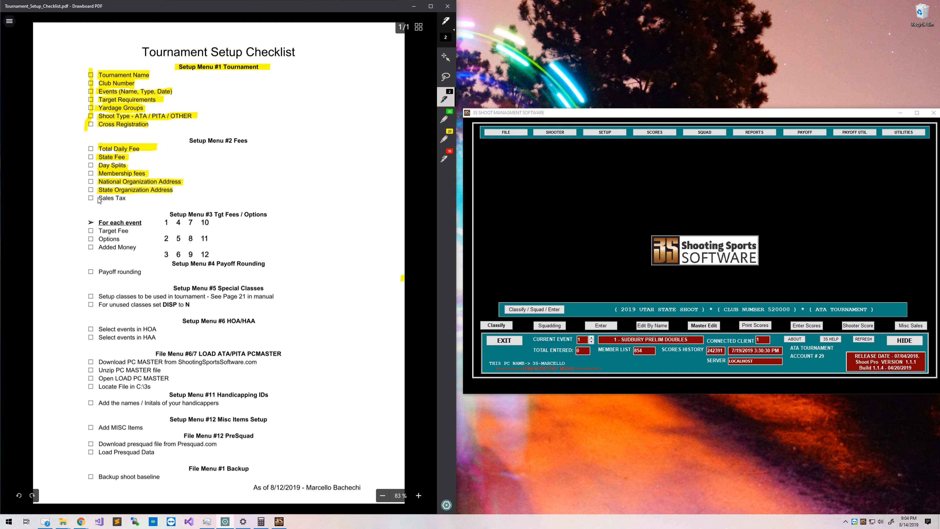
left_click_drag(97, 197, 127, 199)
Highlight the Setup Menu #2 Fees and Setup Menu #3 Tgt Fees / Options headings.
left_click(443, 136)
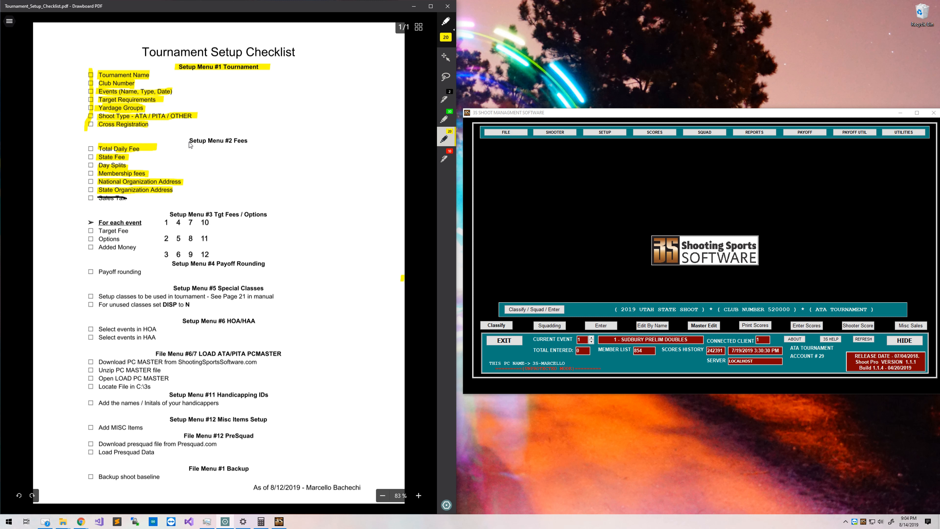
mouse_move(187, 142)
left_mouse_down()
mouse_move(251, 145)
mouse_move(192, 142)
left_mouse_up()
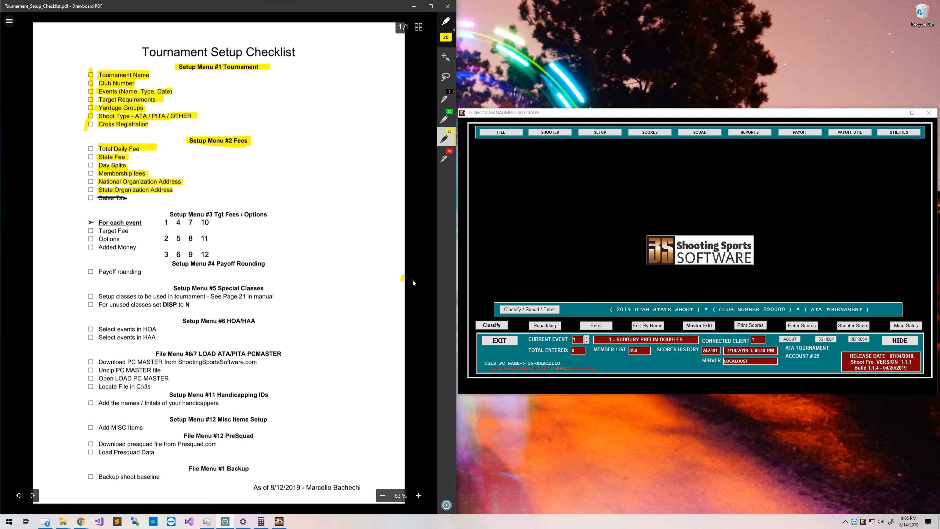
key("ctrl+z")
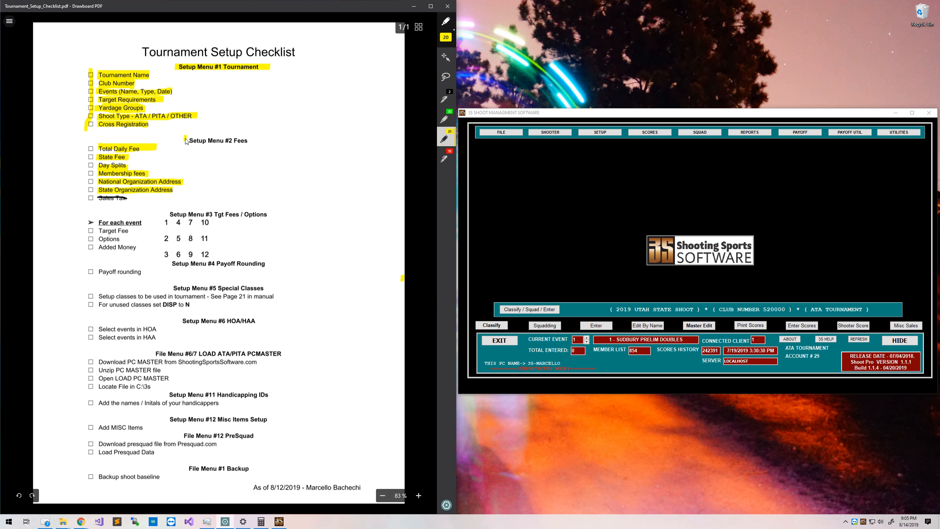
mouse_move(185, 137)
left_mouse_down()
mouse_move(245, 135)
mouse_move(237, 145)
mouse_move(191, 145)
left_mouse_up()
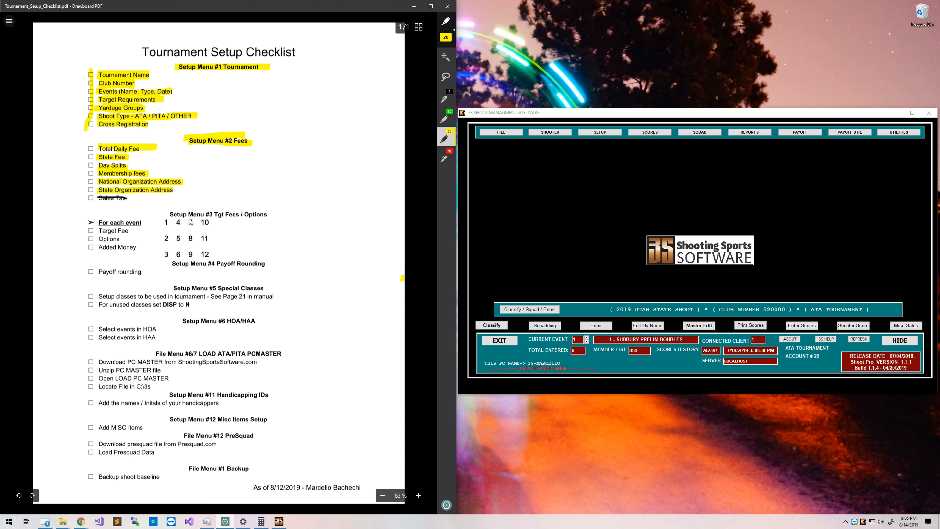
left_click_drag(170, 218, 269, 218)
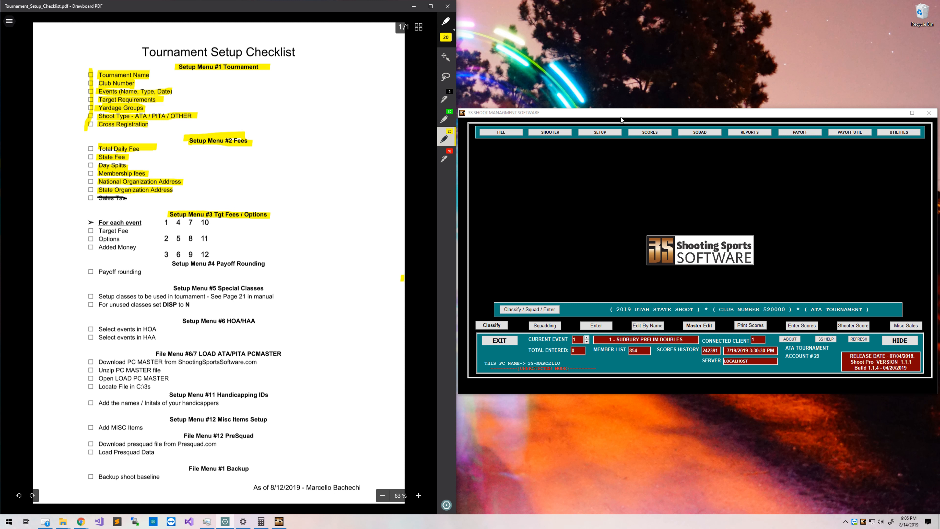
left_click(618, 133)
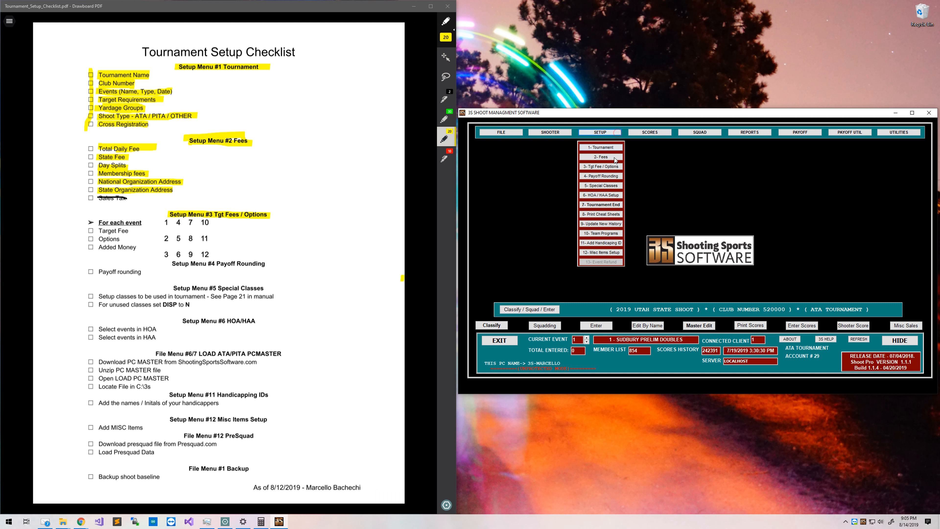
left_click(614, 167)
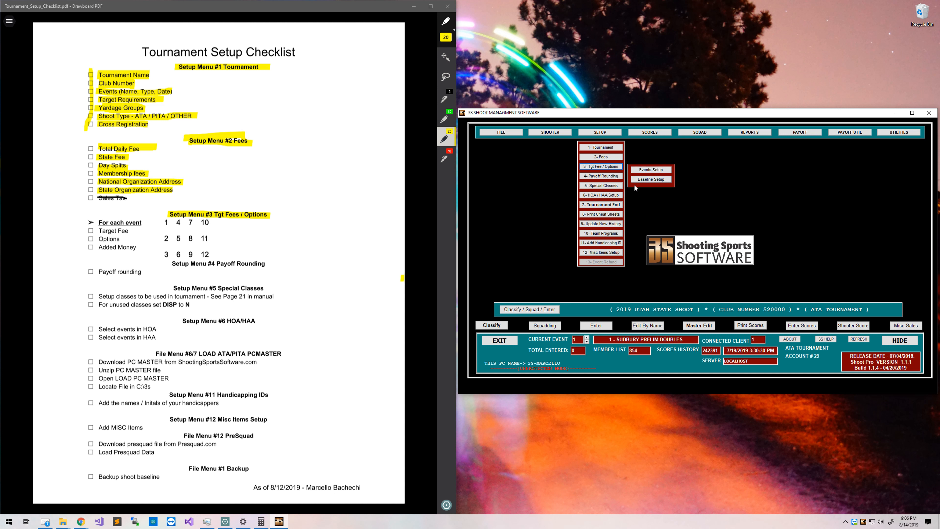
left_click(635, 197)
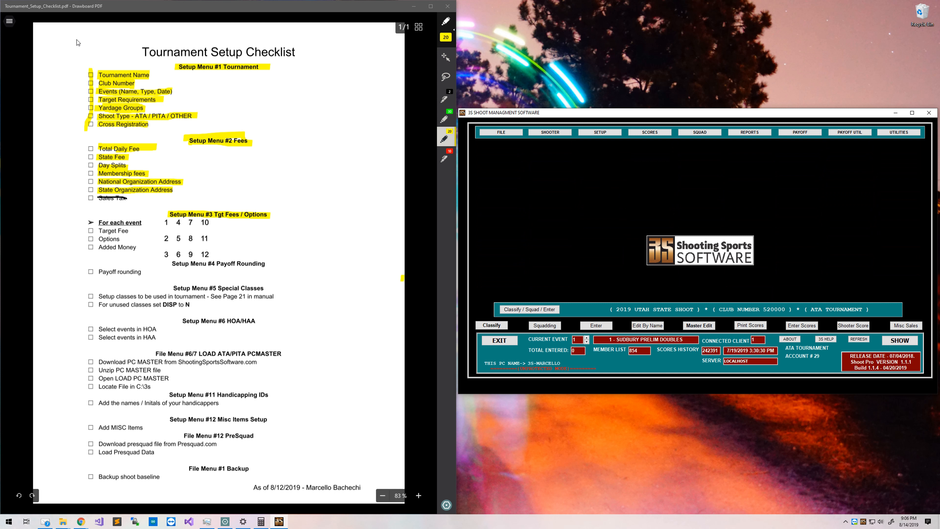
In UT STATE SHOOT NO ADS.pdf, highlight Event #1's Doubles, $36.00 fee and Purse line.
left_click(16, 25)
left_click(54, 154)
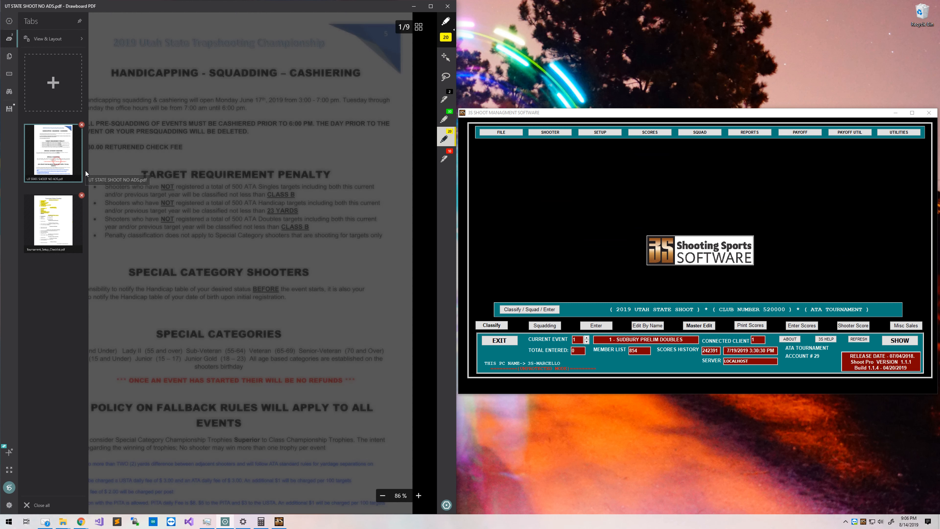
left_click(425, 226)
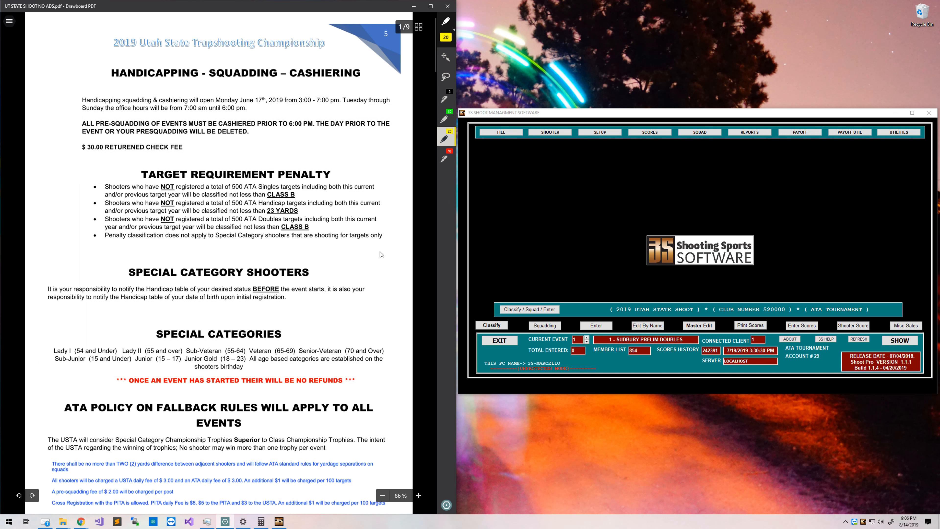
scroll(367, 254, "down", 15)
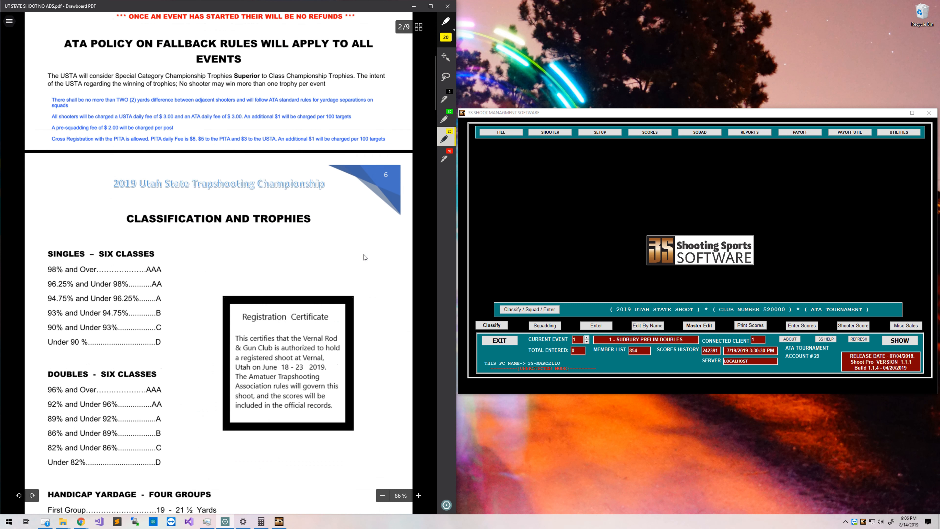
scroll(365, 258, "down", 7)
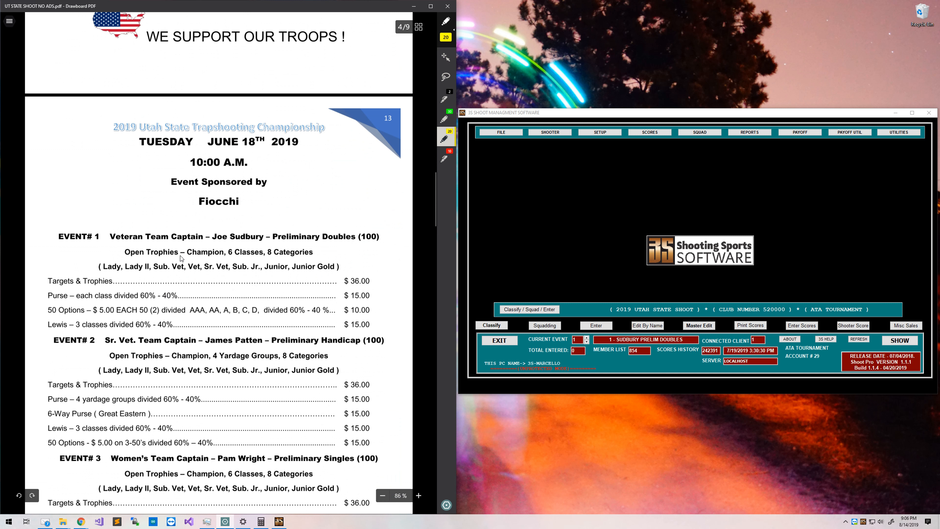
left_click_drag(321, 238, 355, 238)
left_click_drag(345, 281, 369, 282)
mouse_move(47, 296)
left_mouse_down()
mouse_move(69, 295)
mouse_move(69, 310)
mouse_move(85, 310)
mouse_move(70, 324)
left_mouse_up()
Highlight the $36.00 fee and Purse lines for Events #4 and #8.
scroll(95, 322, "down", 3)
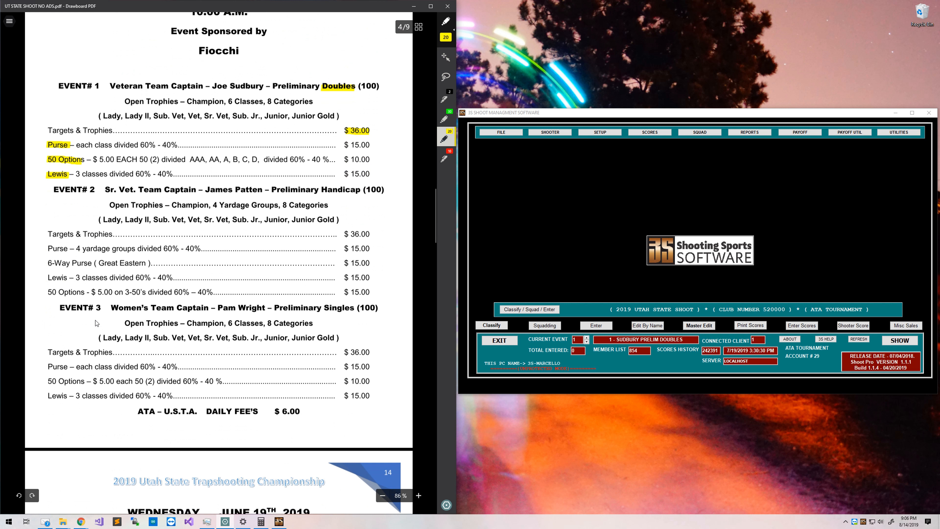
scroll(96, 321, "down", 8)
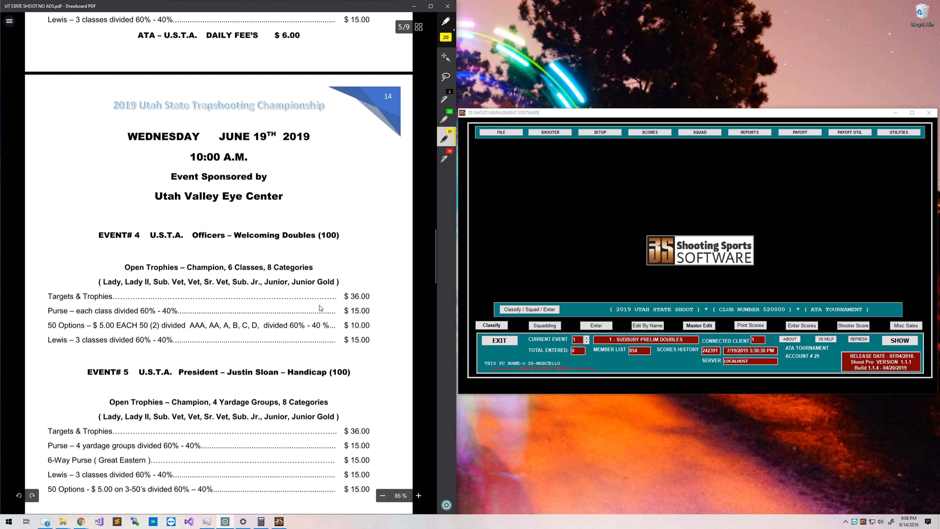
left_click_drag(352, 299, 370, 298)
mouse_move(49, 312)
left_mouse_down()
mouse_move(67, 311)
mouse_move(65, 340)
left_mouse_up()
scroll(62, 341, "down", 15)
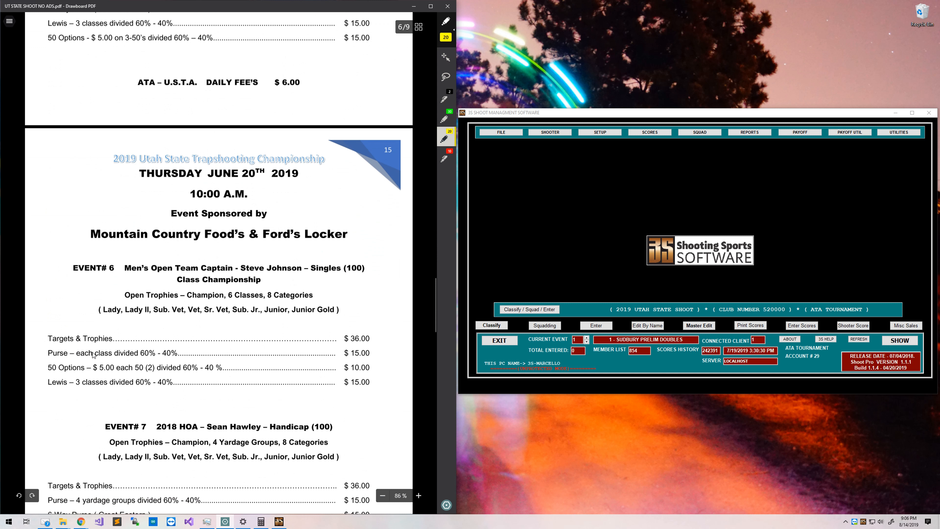
scroll(103, 337, "down", 10)
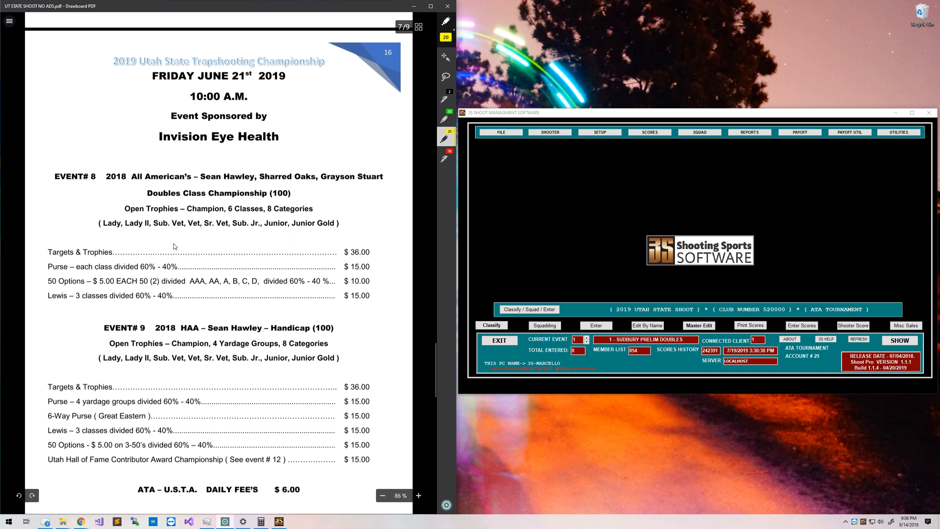
left_click_drag(350, 253, 370, 253)
mouse_move(46, 266)
left_mouse_down()
mouse_move(68, 267)
mouse_move(70, 296)
left_mouse_up()
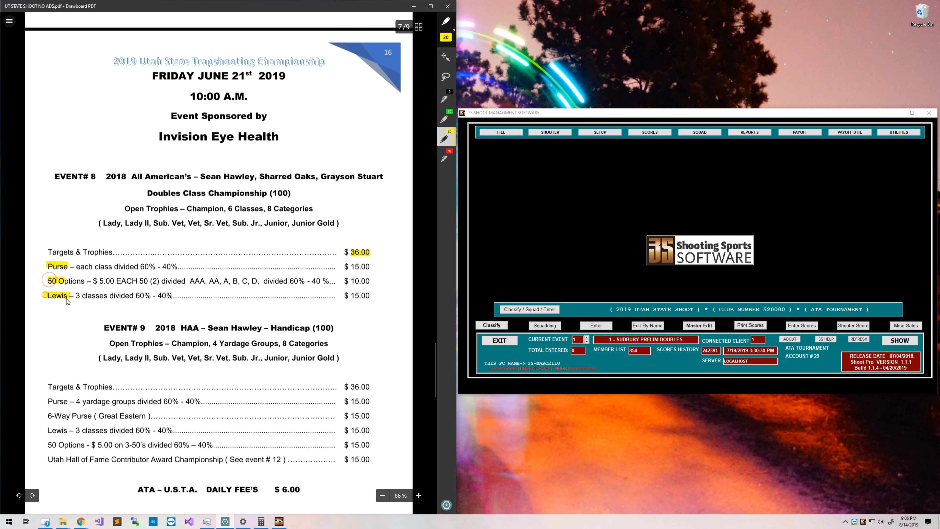
scroll(67, 362, "down", 4)
Highlight Event #11's fee, purse, 50 Options and Lewis amounts, and Event 3's $36.00 fee.
scroll(67, 362, "down", 10)
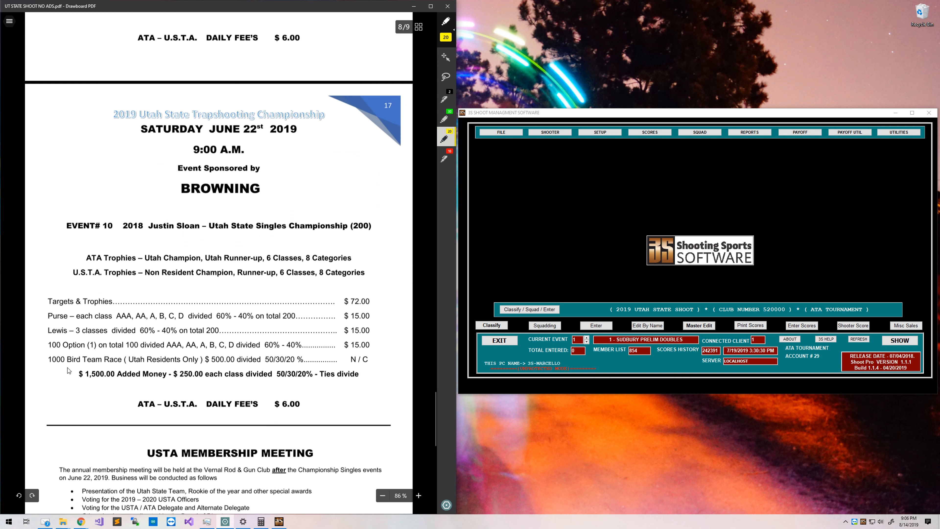
scroll(68, 369, "down", 10)
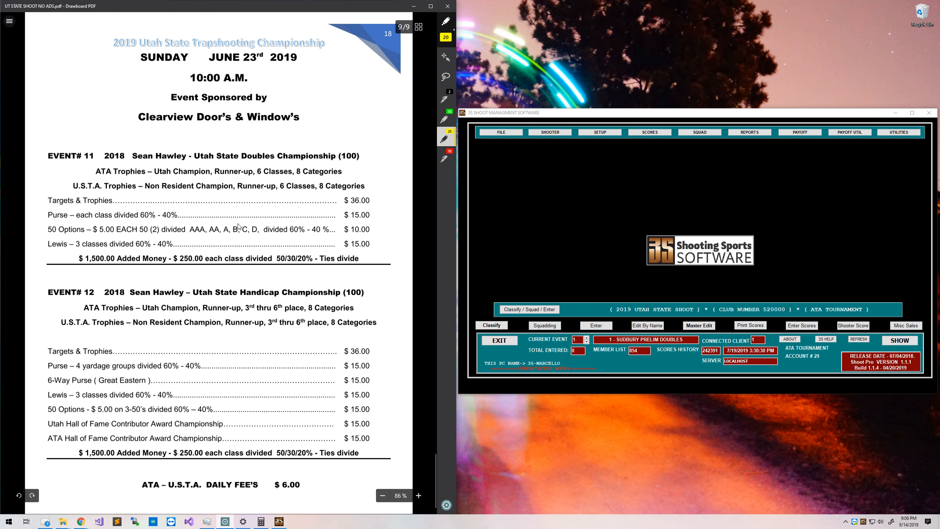
mouse_move(351, 200)
left_mouse_down()
mouse_move(367, 200)
mouse_move(377, 217)
mouse_move(352, 230)
mouse_move(374, 229)
left_mouse_up()
left_click_drag(350, 243, 370, 244)
mouse_move(47, 244)
left_mouse_down()
mouse_move(66, 244)
mouse_move(67, 215)
left_mouse_up()
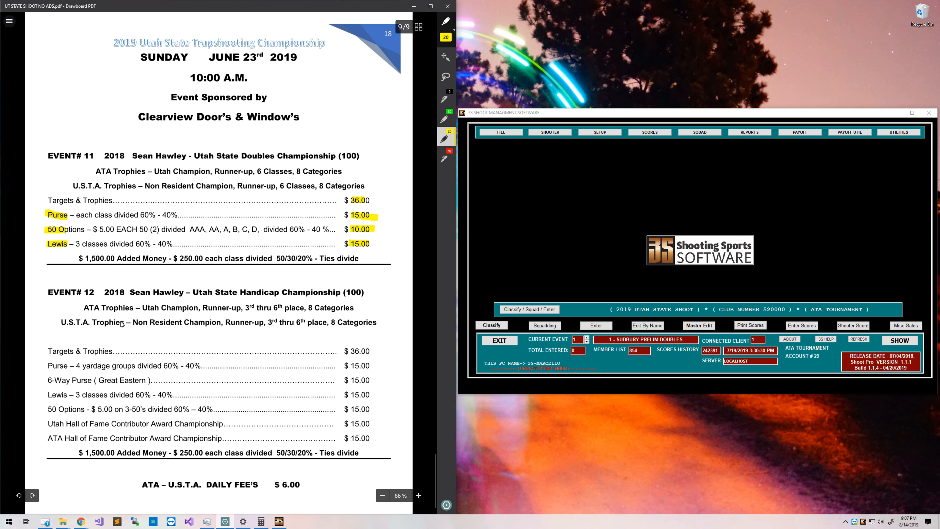
scroll(123, 324, "up", 20)
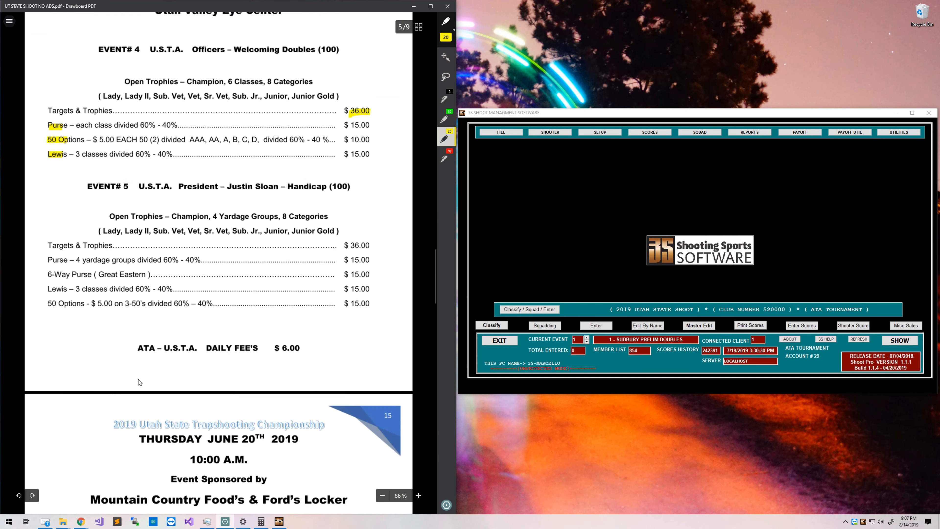
scroll(138, 379, "up", 15)
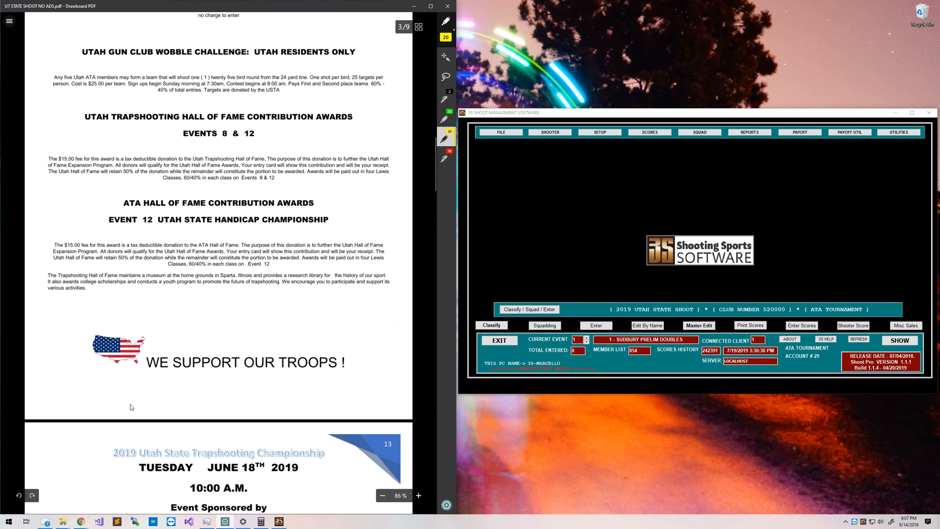
scroll(133, 403, "down", 8)
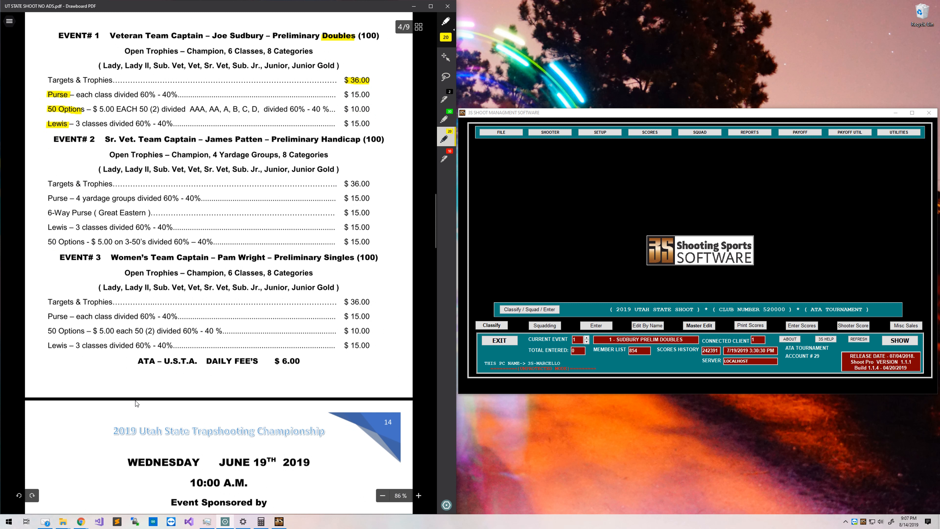
left_click_drag(344, 303, 379, 301)
Mark the Event 6 and Event 10 fee blocks in yellow.
scroll(84, 347, "down", 15)
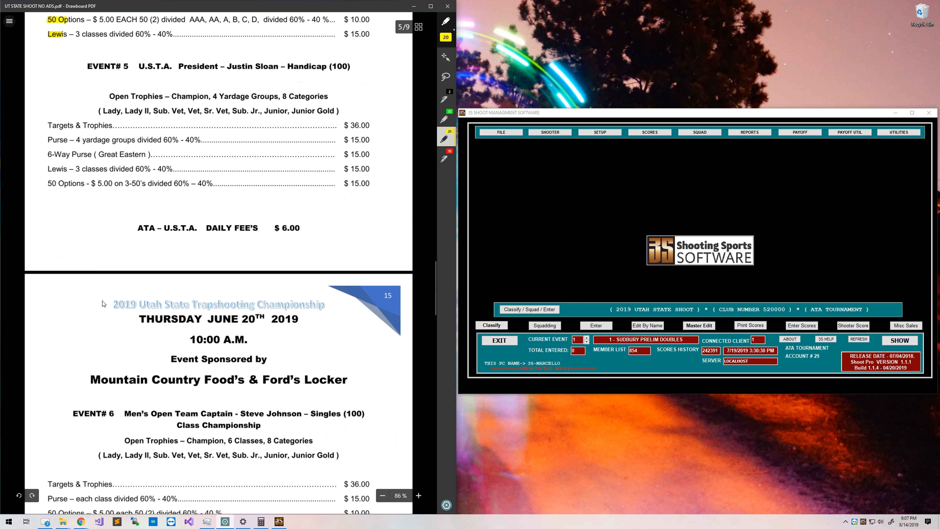
scroll(102, 301, "down", 2)
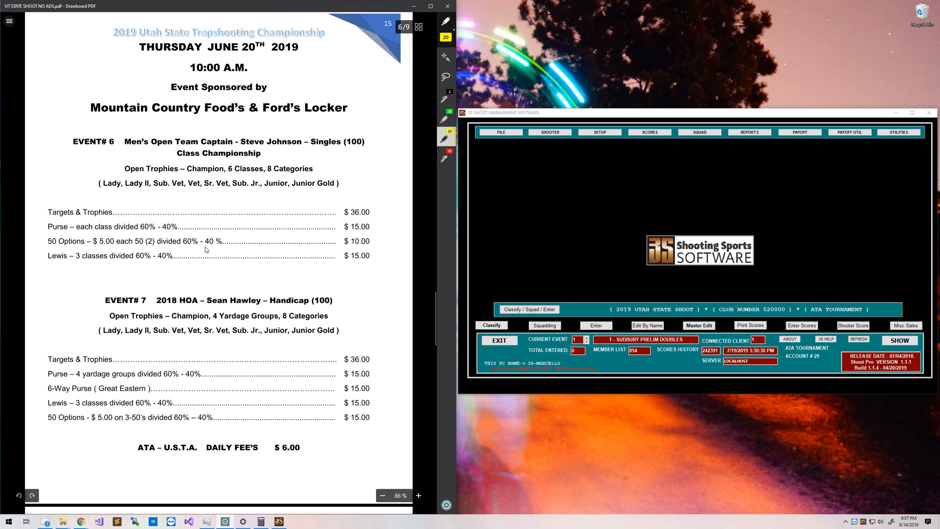
left_click_drag(155, 214, 270, 166)
scroll(221, 322, "down", 15)
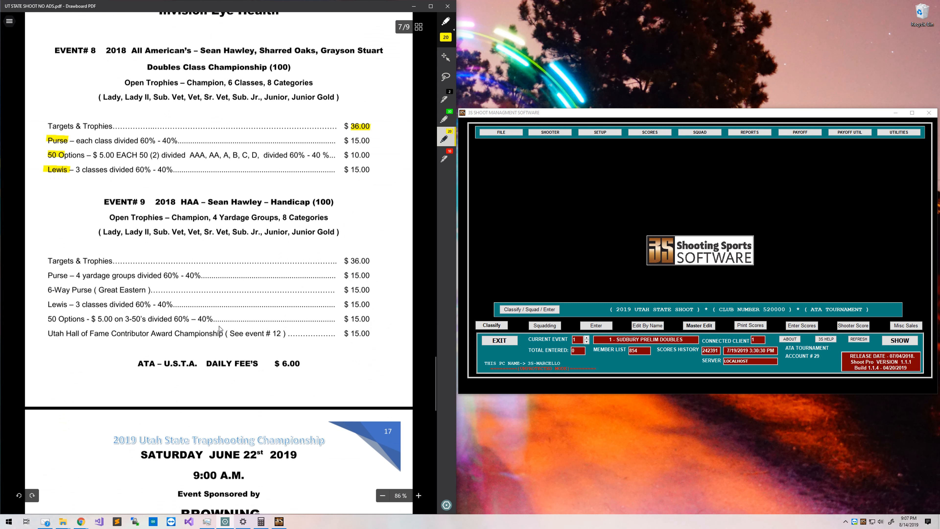
scroll(234, 320, "down", 8)
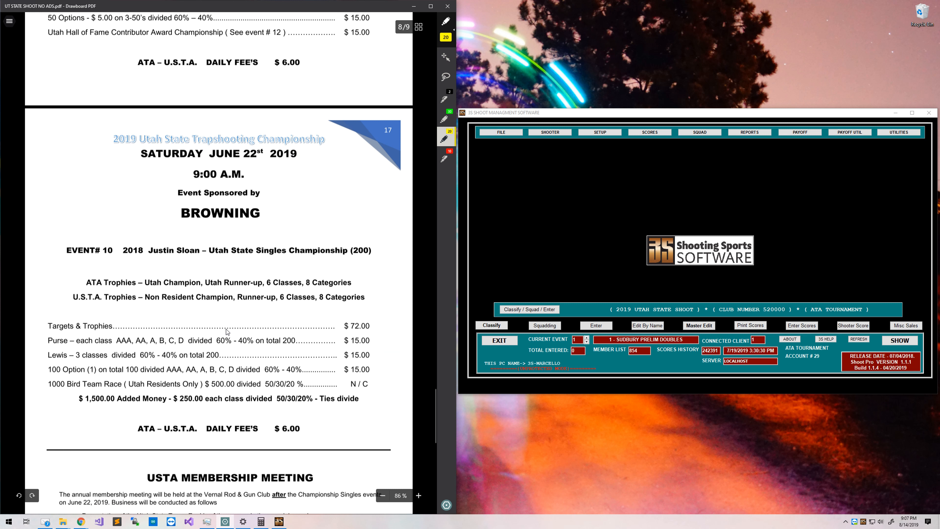
scroll(229, 330, "down", 5)
scroll(228, 329, "up", 3)
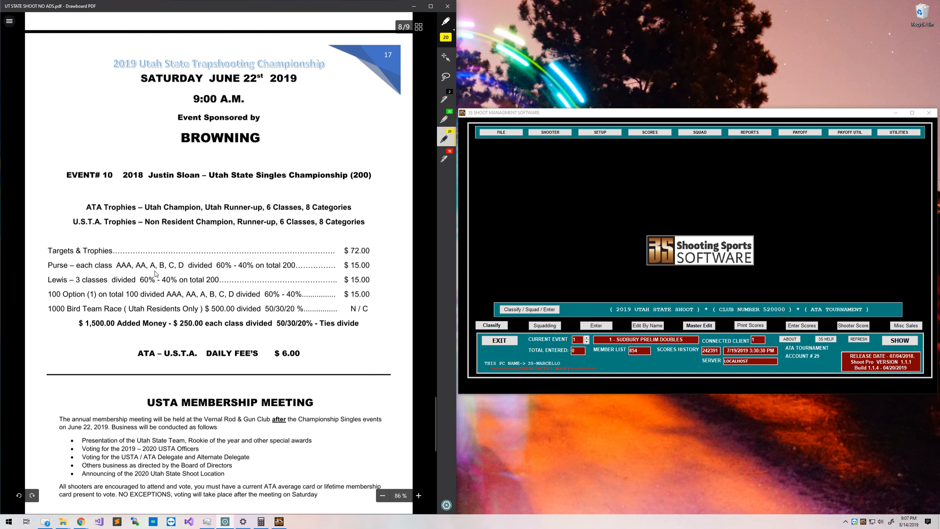
left_click_drag(172, 235, 170, 336)
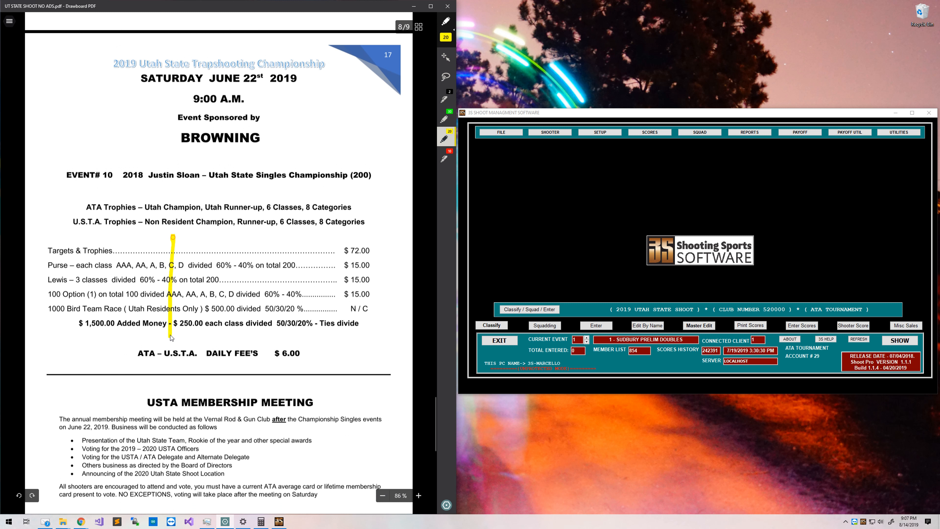
Highlight Event 9's Hall of Fame award line, then undo that highlight.
scroll(257, 314, "down", 15)
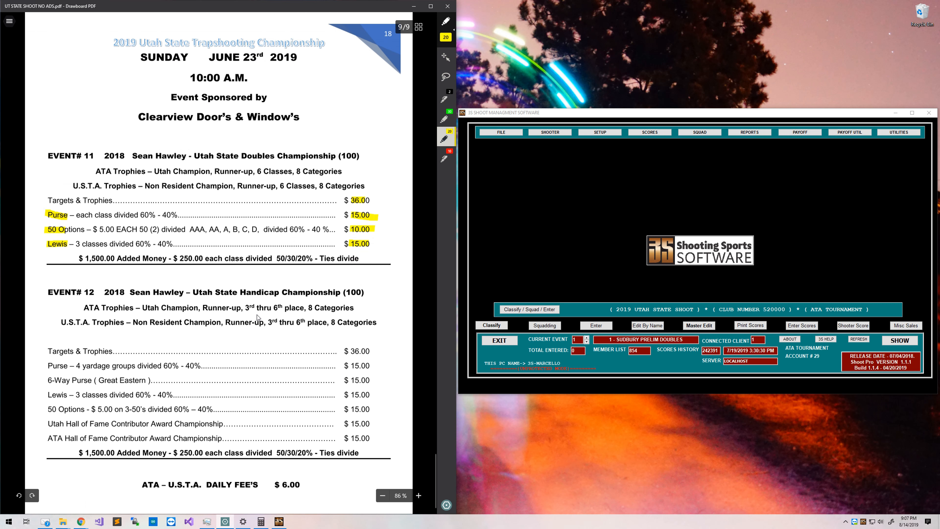
scroll(257, 315, "up", 20)
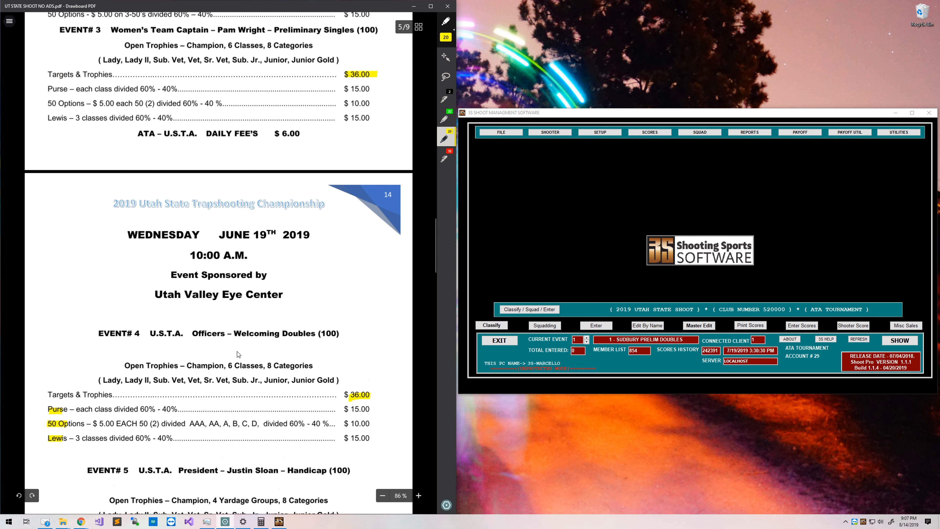
scroll(237, 351, "up", 8)
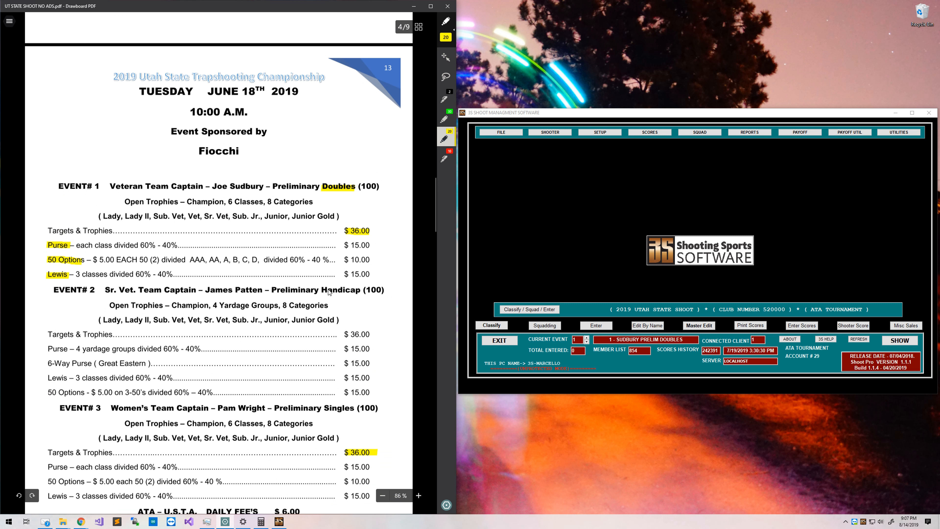
scroll(329, 292, "down", 10)
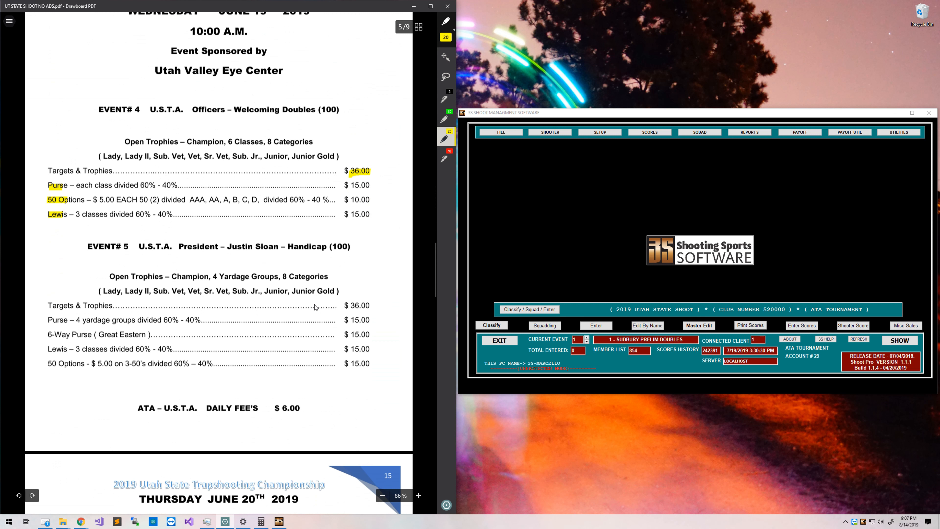
scroll(315, 305, "down", 10)
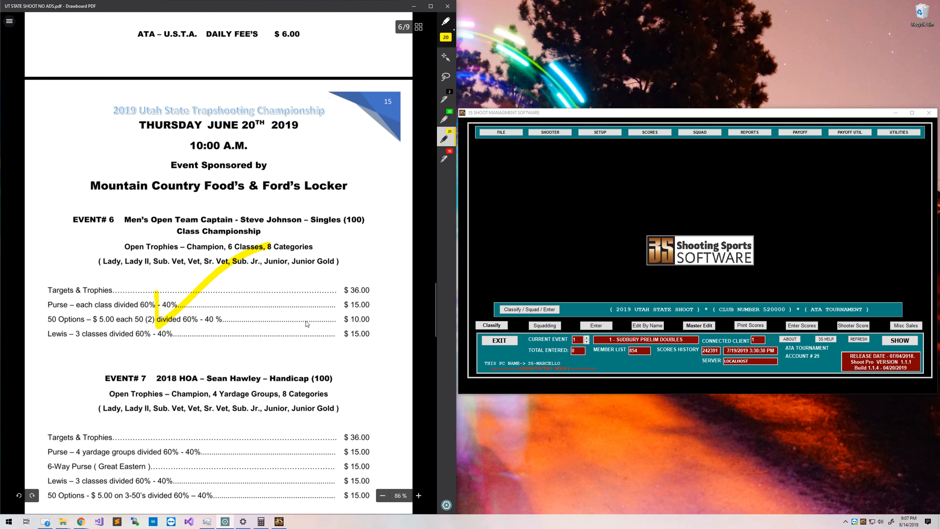
scroll(303, 329, "down", 10)
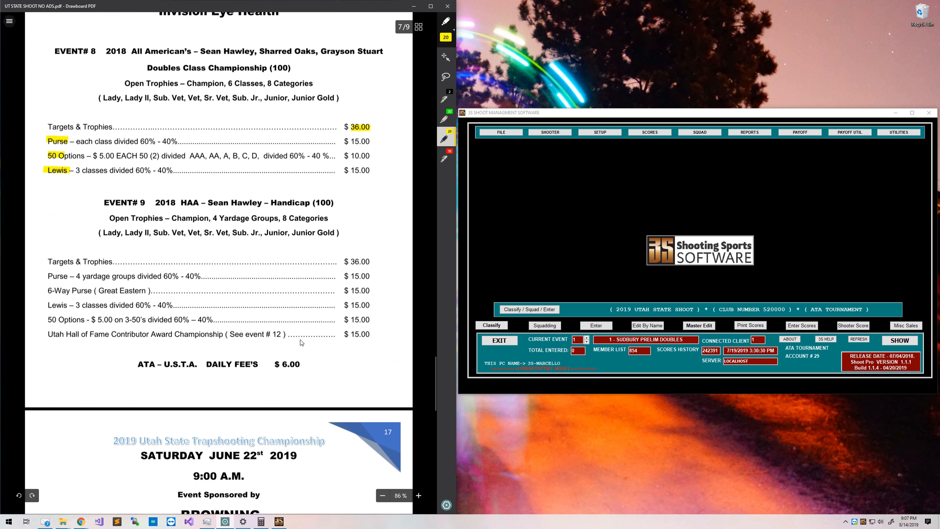
scroll(300, 339, "down", 2)
left_click_drag(44, 260, 354, 263)
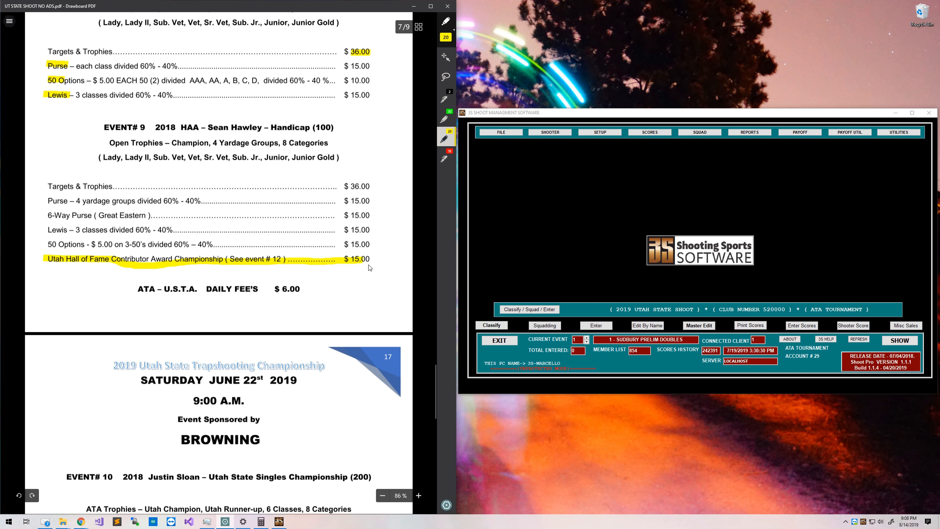
key("ctrl+z")
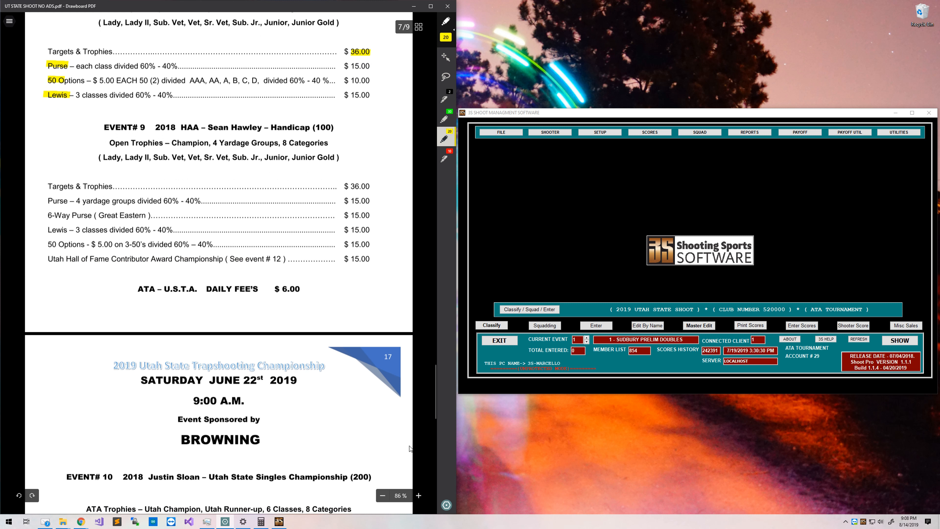
Switch the highlighter to red and mark Event 9's Hall of Fame award line with its $15.00 fee.
left_click(447, 504)
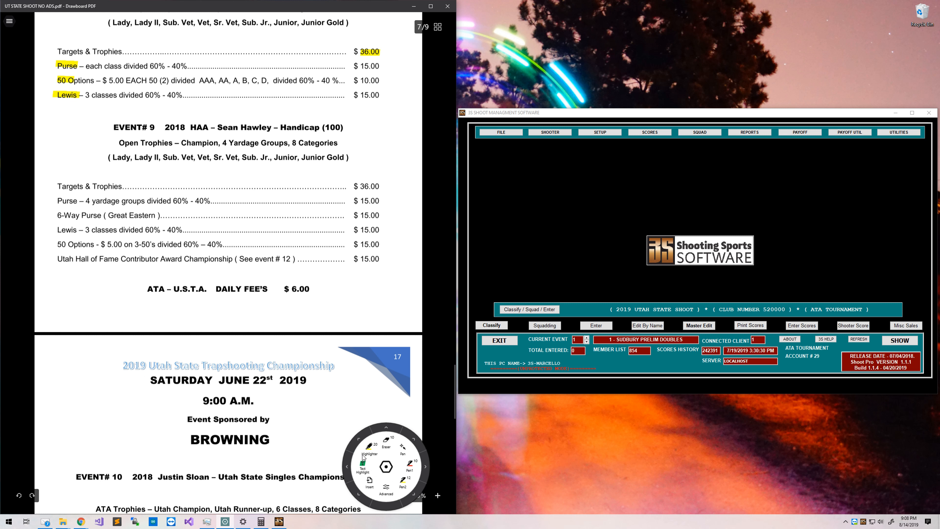
left_click(363, 447)
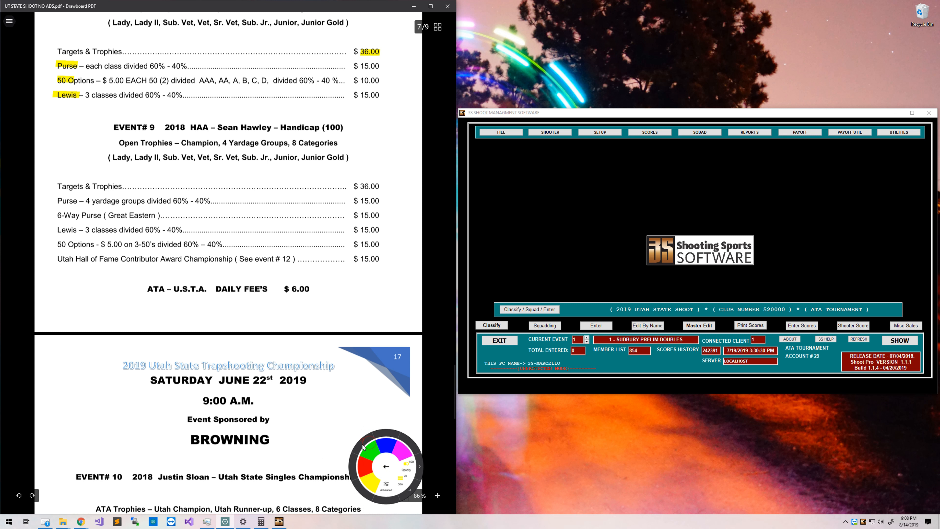
left_click(367, 474)
left_click_drag(58, 259, 383, 259)
left_click(386, 466)
left_click(384, 468)
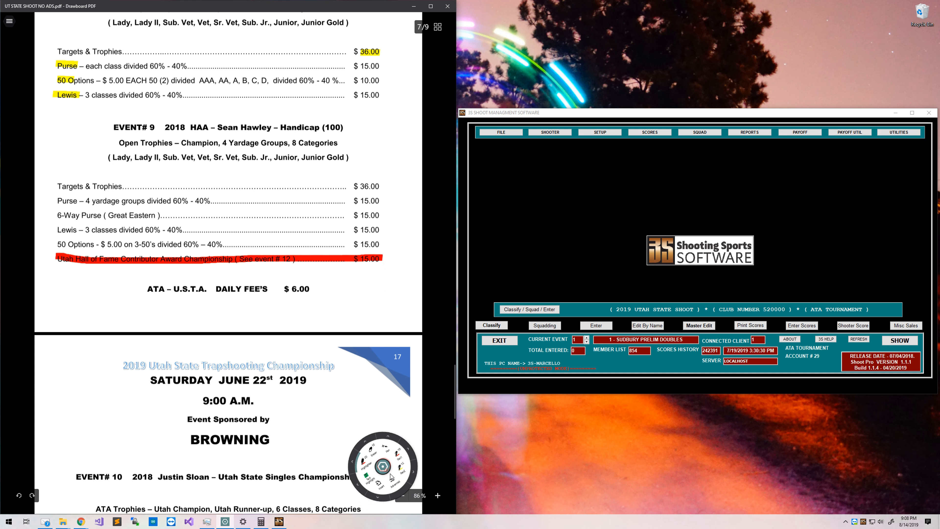
Highlight Event 12's Utah and ATA Hall of Fame lines in red.
scroll(328, 350, "down", 8)
scroll(328, 348, "down", 10)
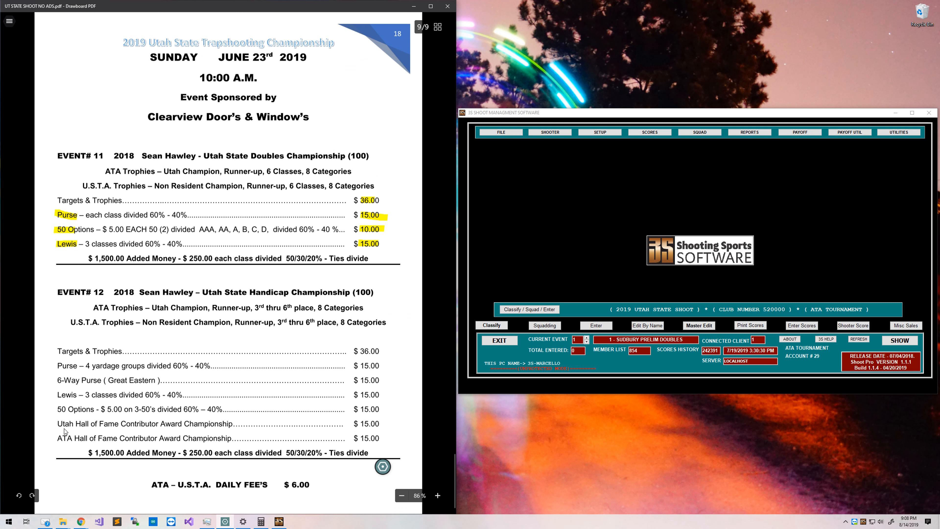
left_click_drag(56, 425, 381, 424)
mouse_move(52, 441)
left_mouse_down()
mouse_move(378, 437)
mouse_move(200, 446)
left_mouse_up()
Open Baseline Setup under SETUP > 3- Tgt Fee / Options for the baseline singles event.
scroll(328, 308, "up", 1)
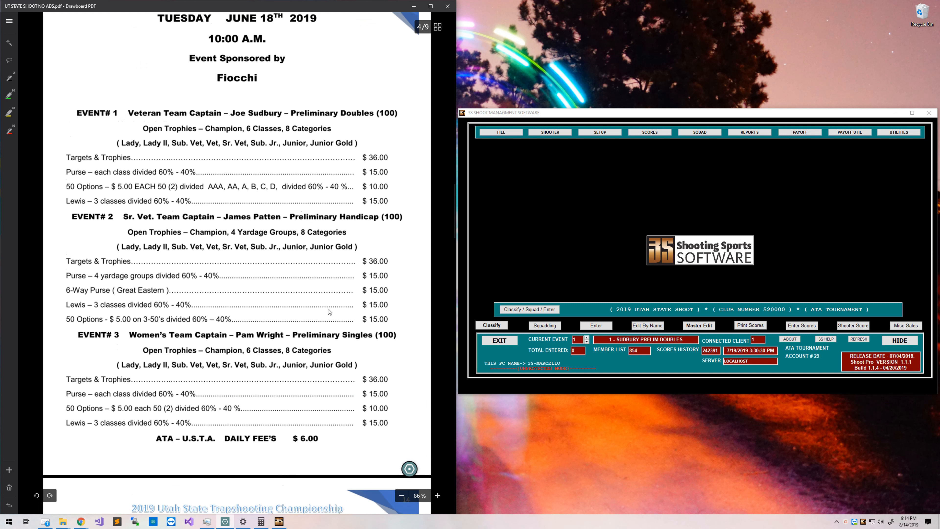
scroll(328, 308, "down", 2)
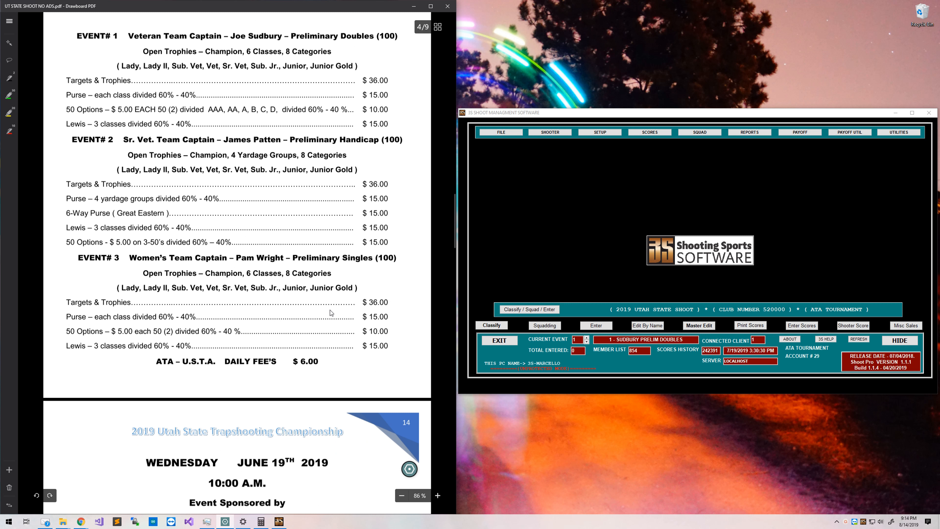
left_click(9, 112)
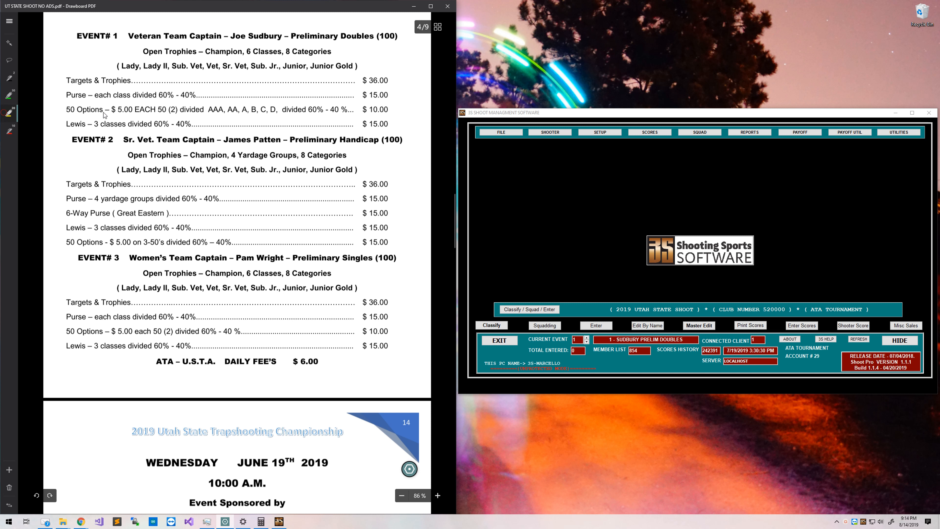
left_click(598, 132)
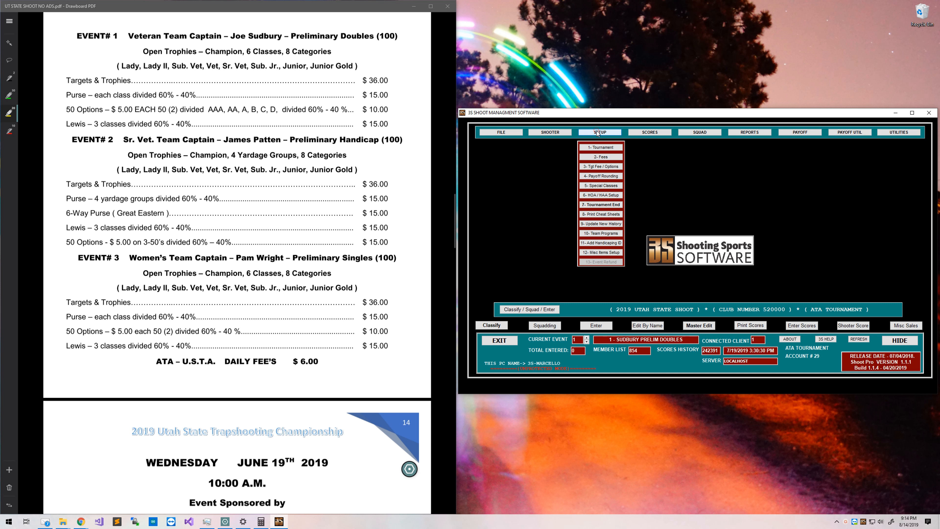
left_click(595, 167)
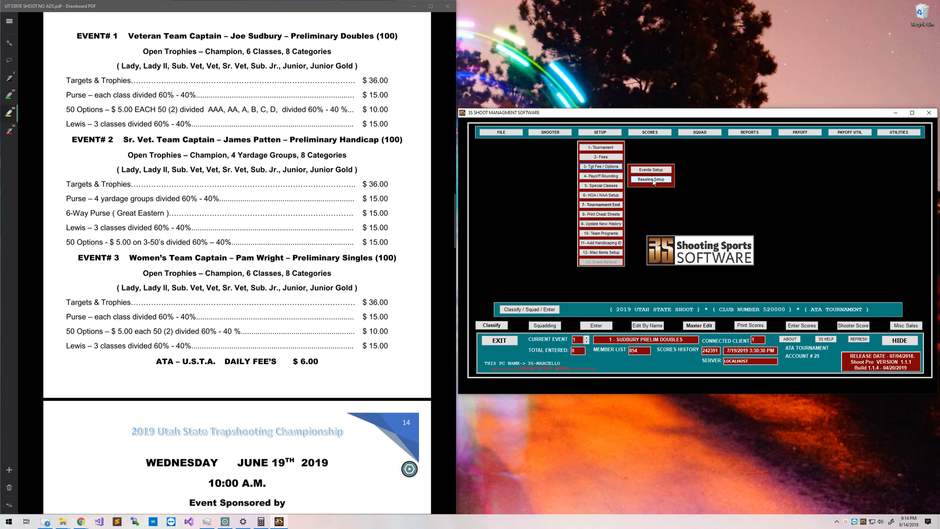
left_click(652, 179)
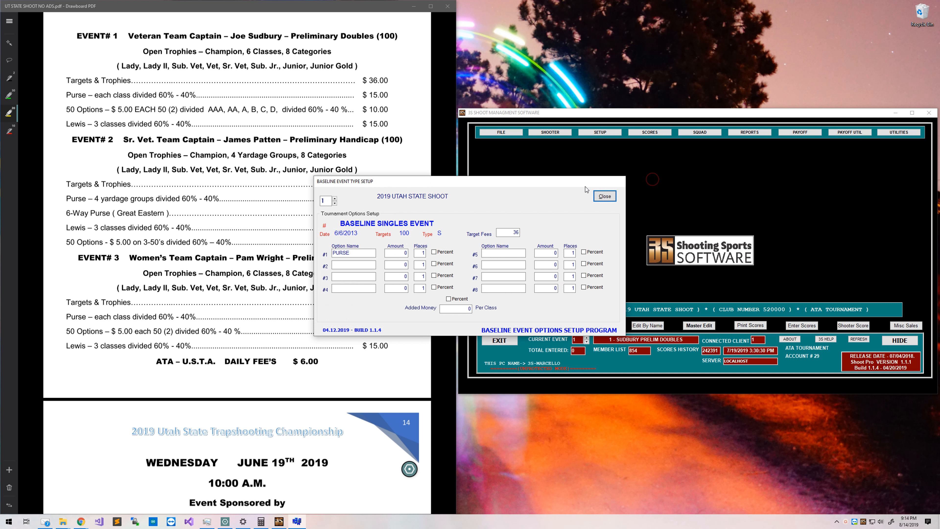
Set the singles PURSE option to 15 paying 2 places, per the program's 60%-40% split.
left_click_drag(573, 187, 752, 165)
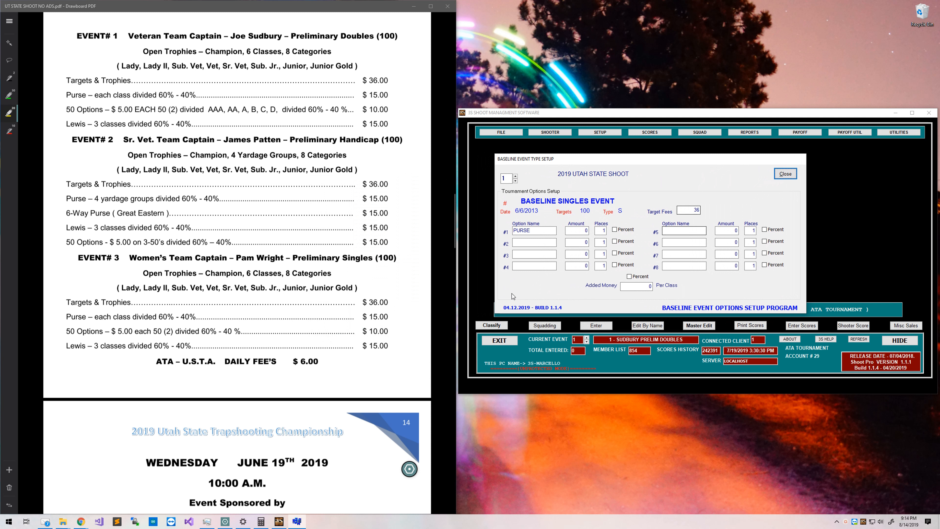
scroll(108, 315, "up", 2)
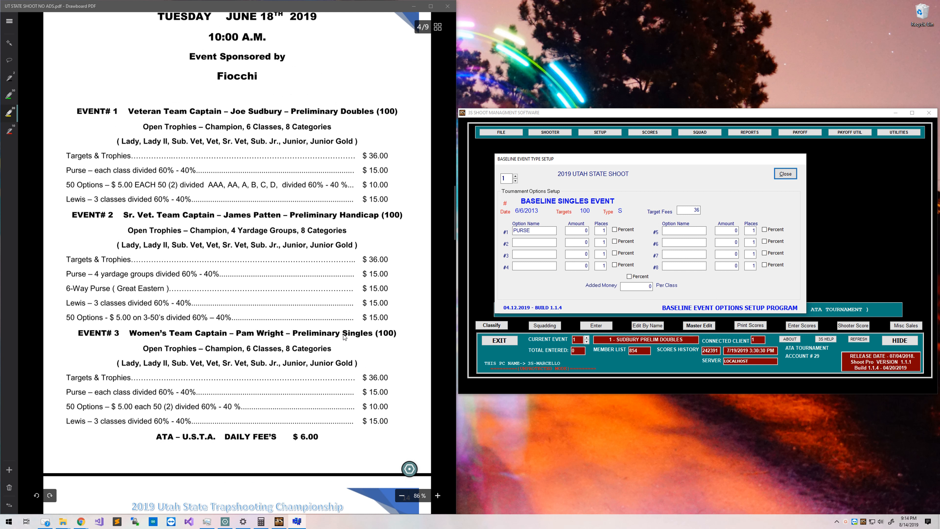
left_click_drag(341, 334, 368, 335)
left_click(553, 233)
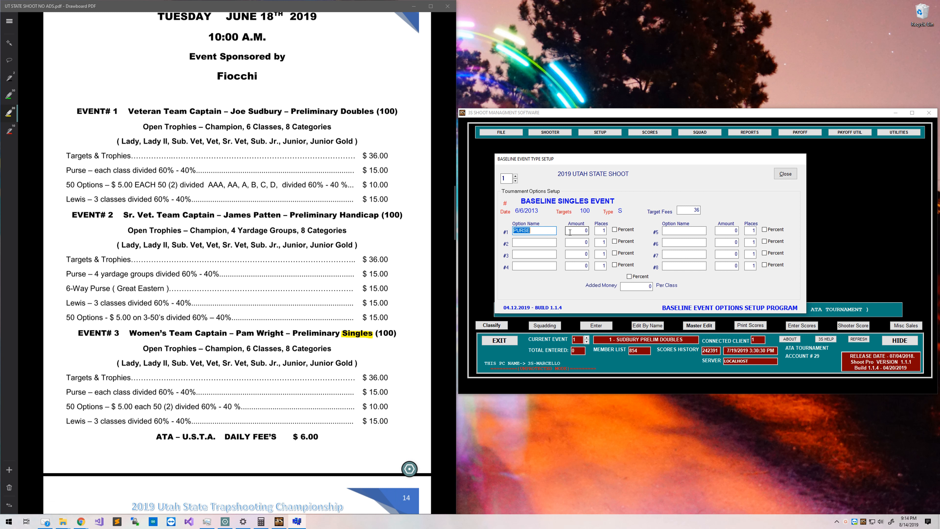
left_click_drag(64, 397, 95, 396)
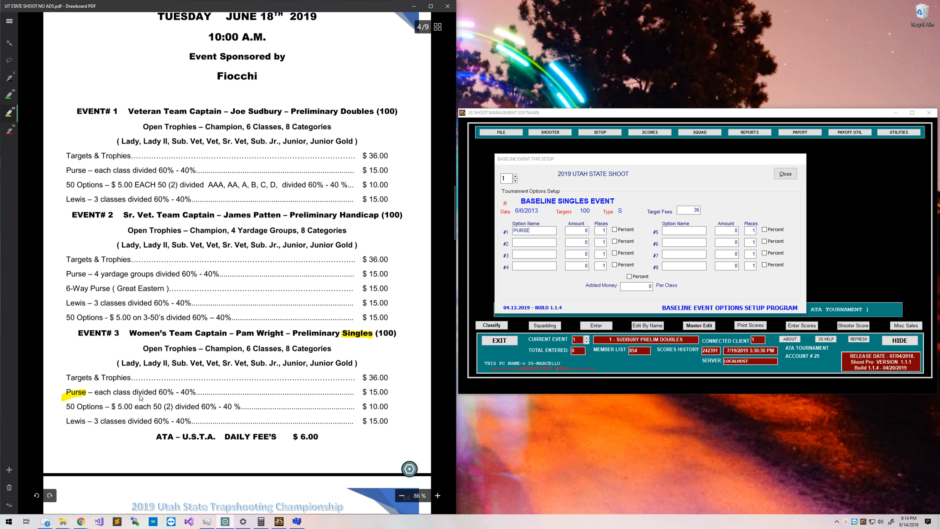
left_click_drag(156, 392, 193, 392)
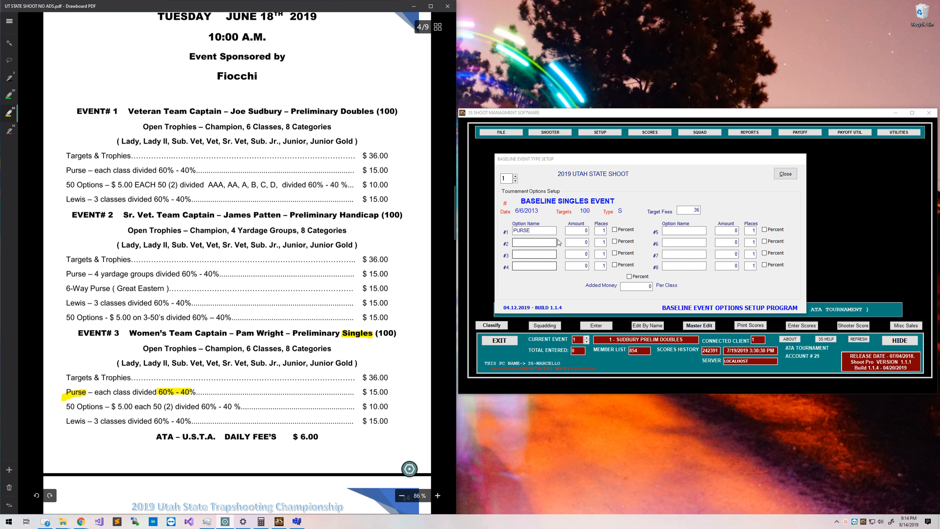
left_click(600, 230)
type("2")
left_click(373, 250)
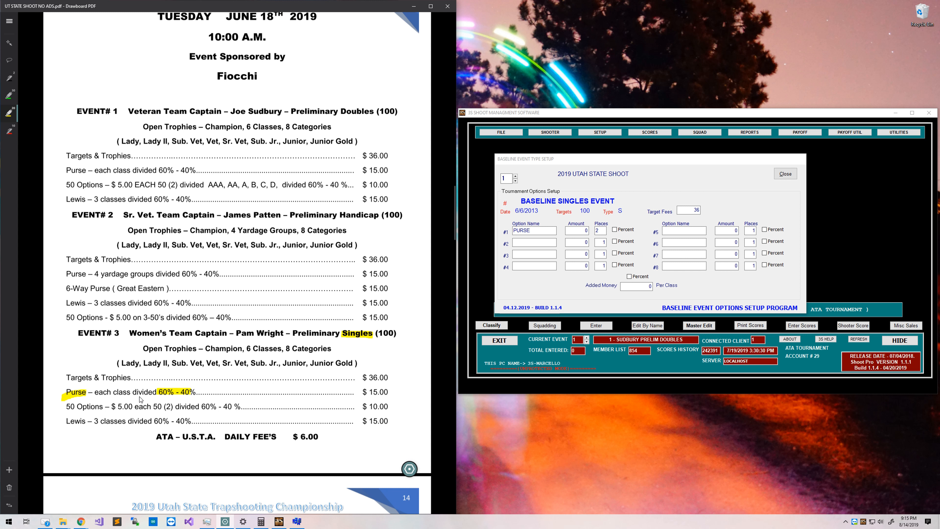
scroll(140, 399, "down", 2)
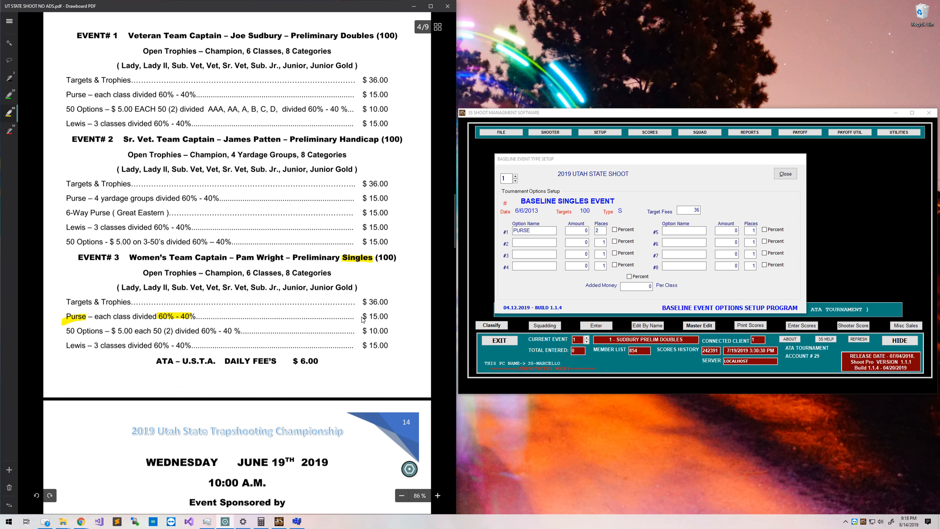
left_click_drag(360, 317, 387, 319)
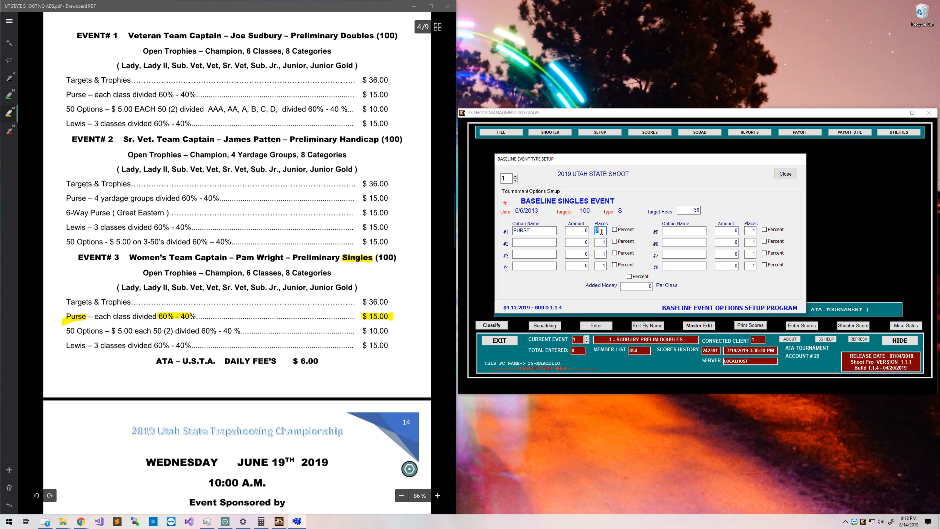
left_click(581, 232)
type("15")
Add a second option, 50S, at 10 paying 2 places.
left_click_drag(65, 330, 104, 333)
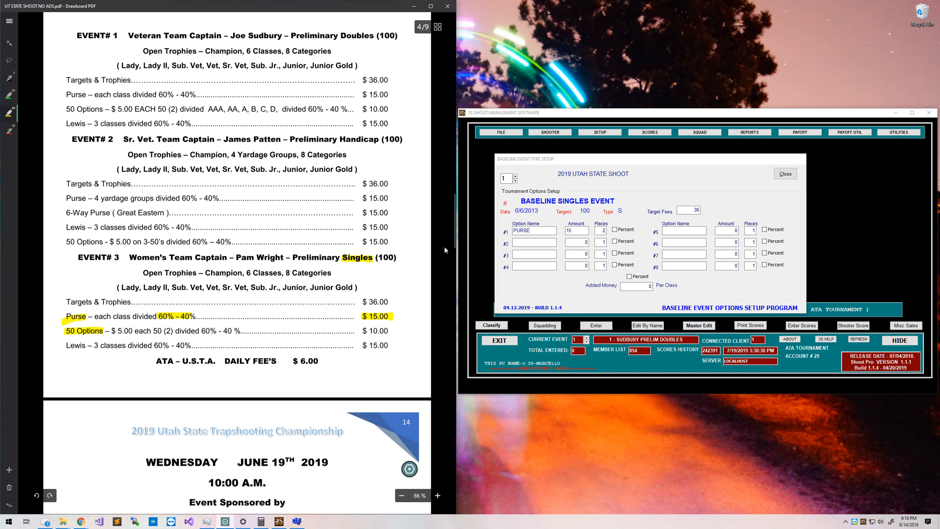
left_click(517, 240)
type("50S")
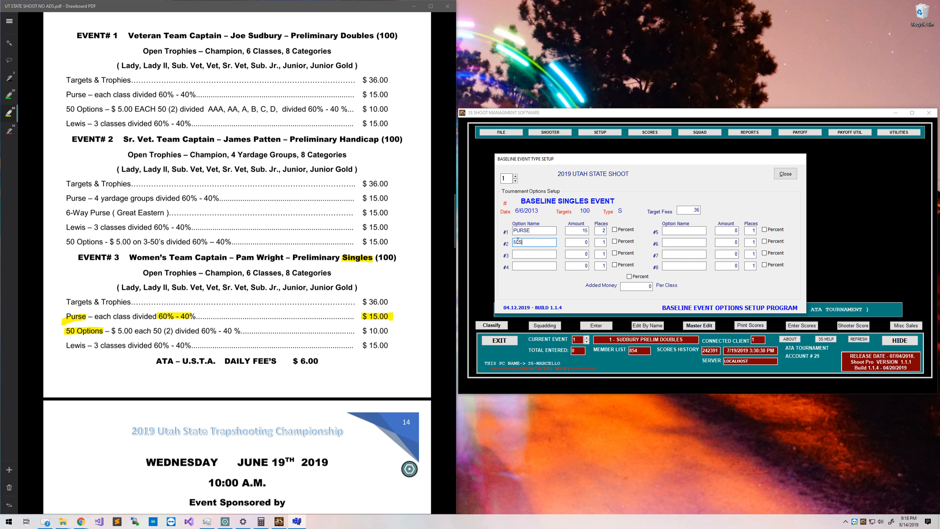
key("Tab")
type("10")
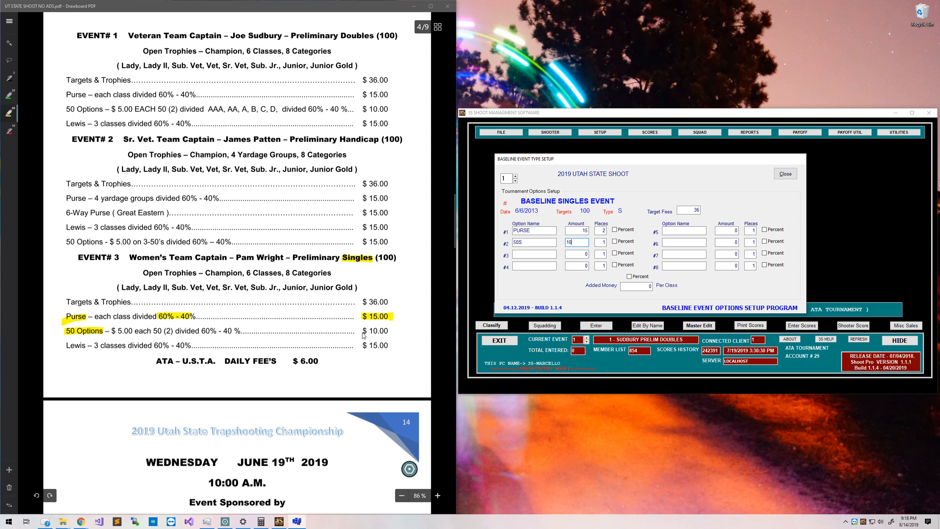
left_click_drag(360, 331, 388, 333)
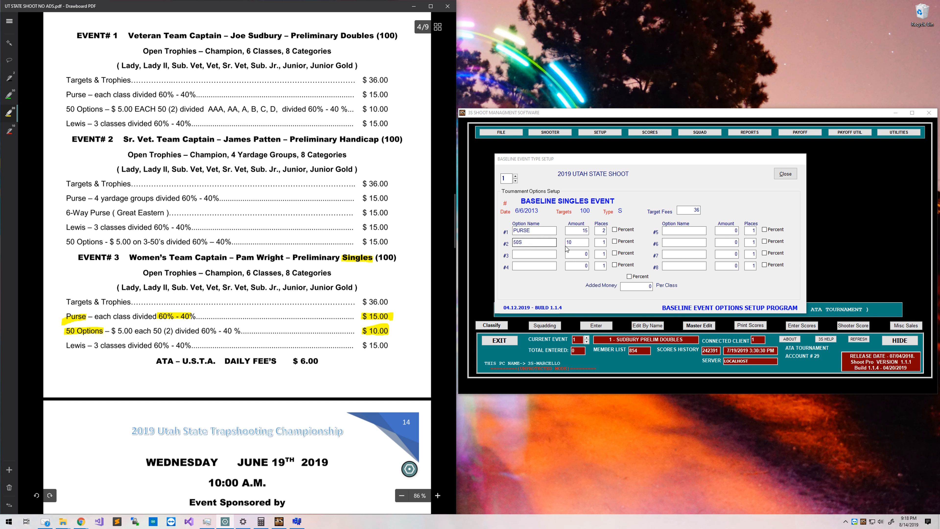
left_click(600, 243)
type("2")
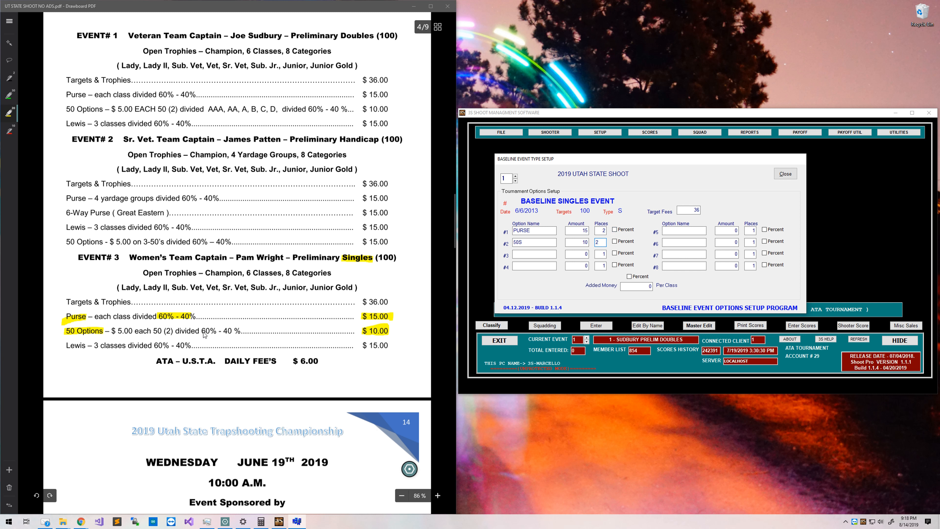
Highlight the 50 Options split and the Lewis line in the PDF program, undoing stray green marks.
left_click_drag(203, 331, 240, 331)
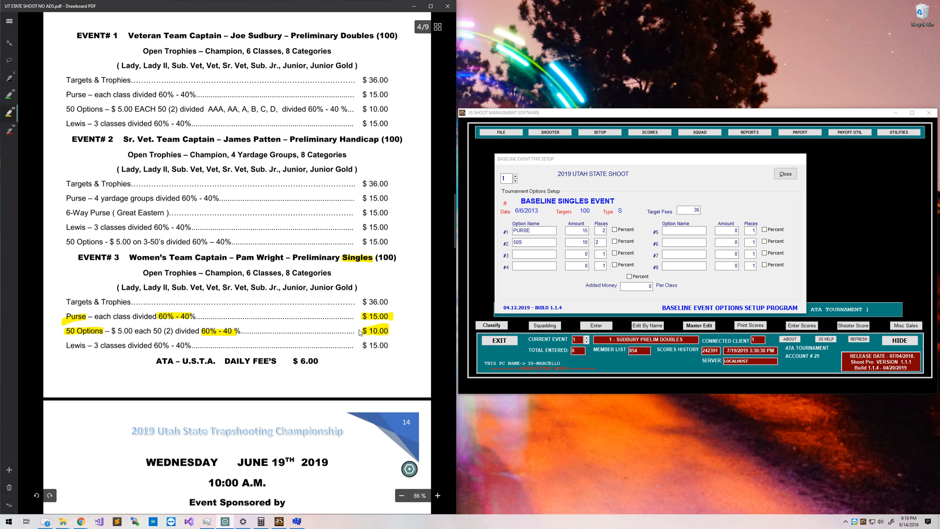
left_click(5, 95)
left_click_drag(110, 330, 174, 335)
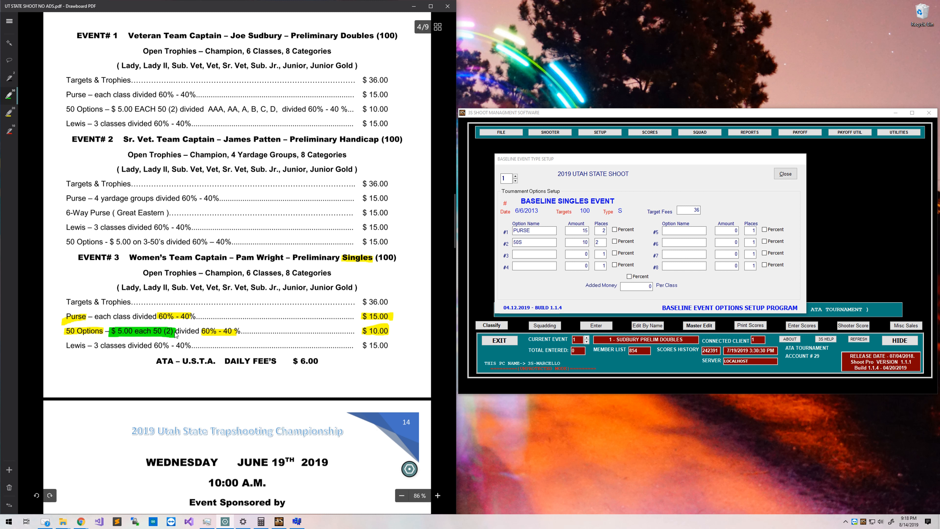
mouse_move(362, 333)
left_mouse_down()
mouse_move(387, 331)
mouse_move(367, 336)
left_mouse_up()
key("ctrl+z")
key("ctrl+z")
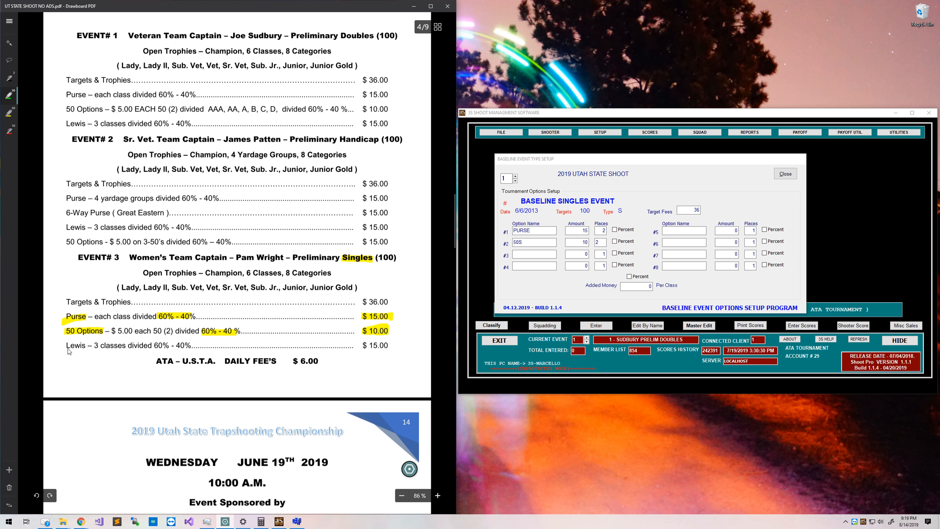
left_click_drag(66, 348, 81, 348)
key("ctrl+z")
left_click(9, 113)
left_click_drag(64, 344, 83, 348)
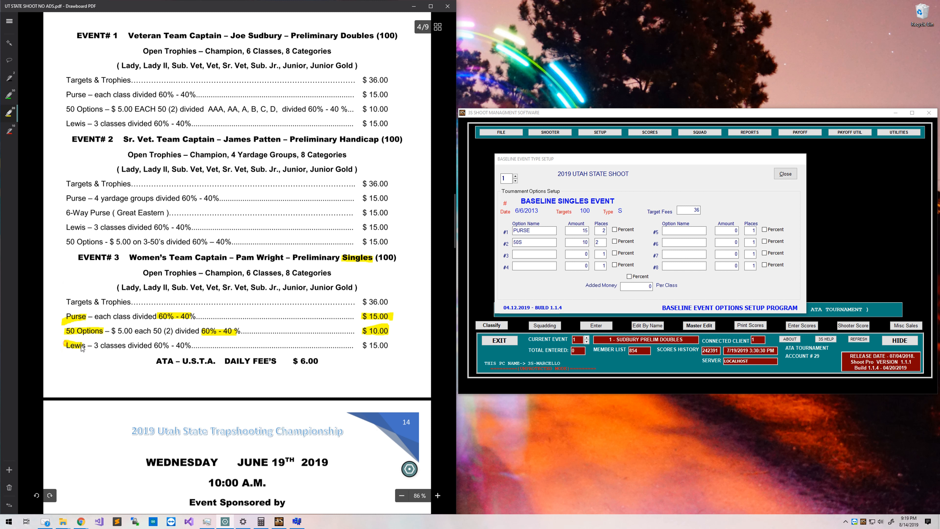
Add a third option named LEWIS with amount 15.
left_click(526, 254)
type("L")
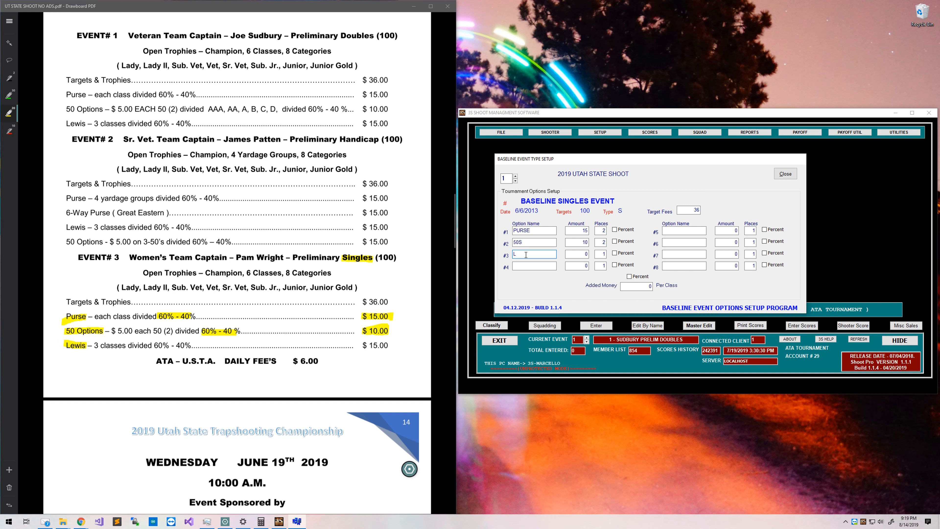
type("EWIS")
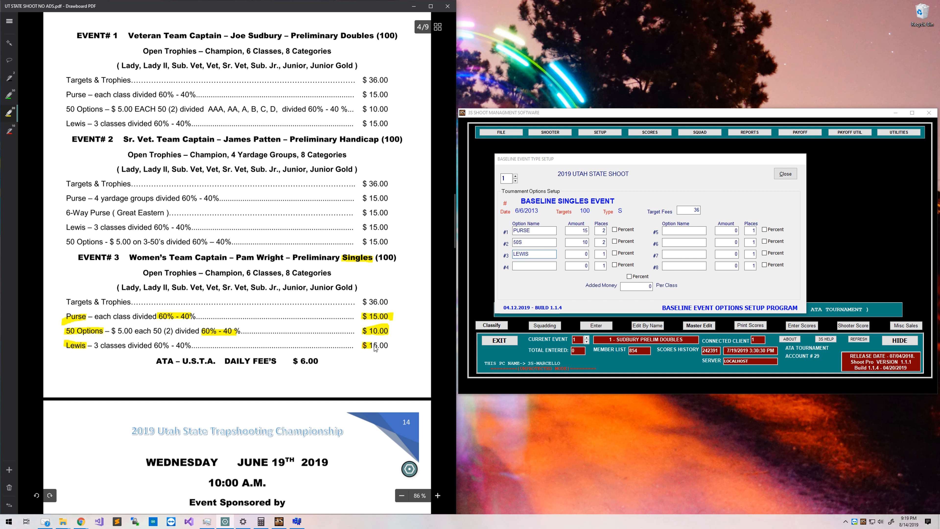
left_click_drag(361, 345, 390, 346)
left_click(570, 253)
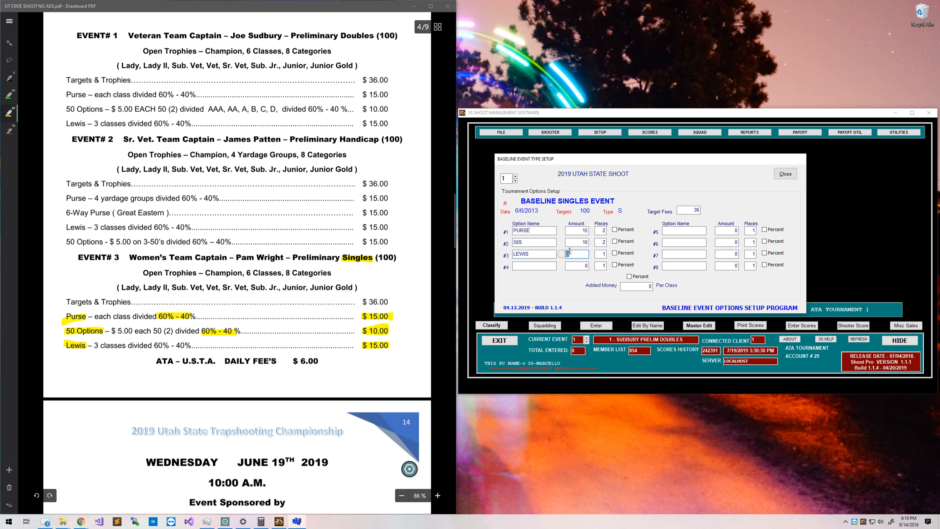
type("1")
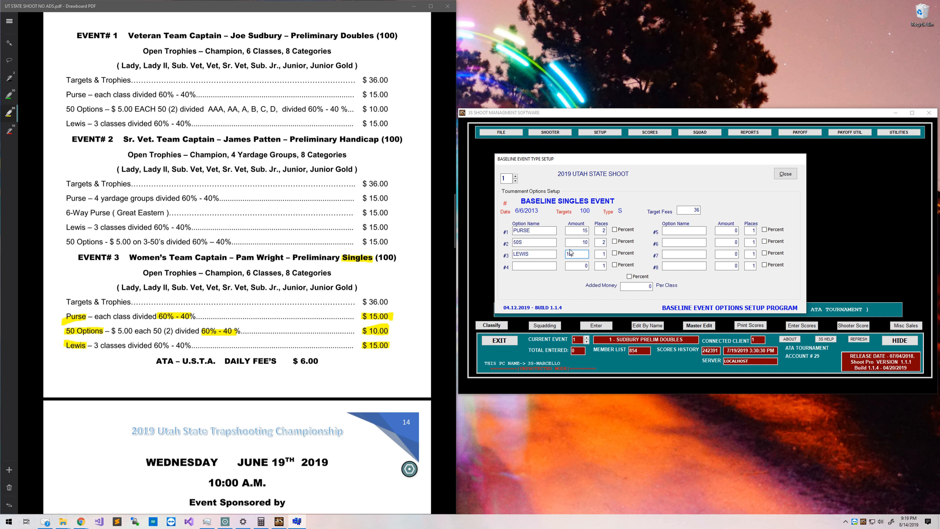
type("5")
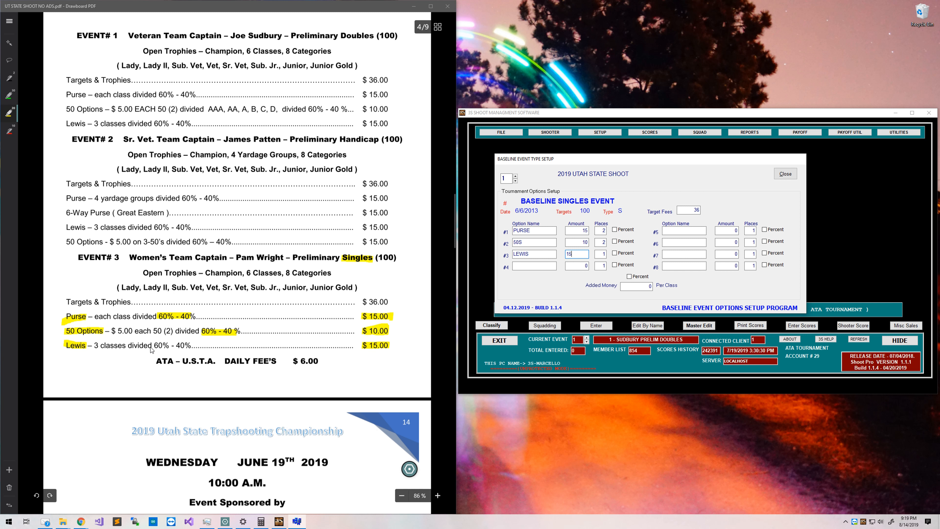
Strike through the Lewis line's 60%-40% in the program and highlight its 3 classes.
left_click_drag(152, 345, 192, 345)
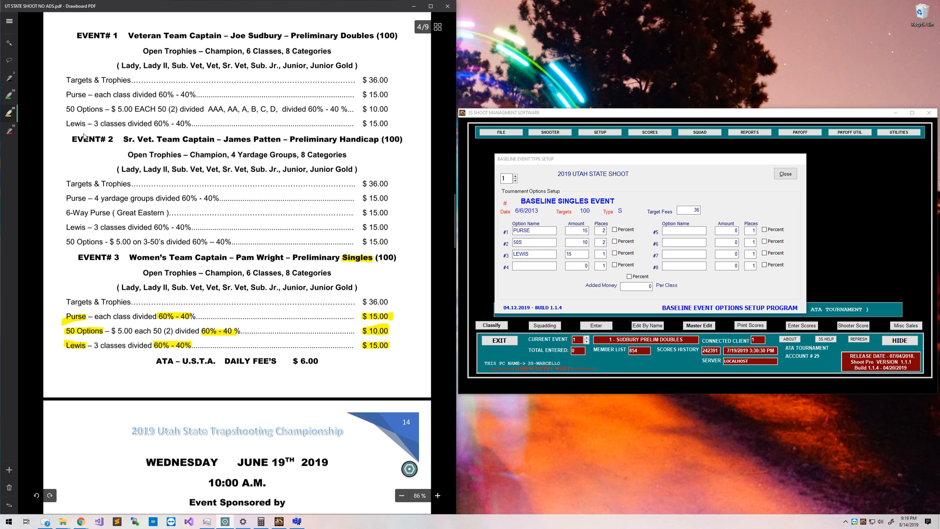
key("ctrl+z")
left_click(9, 78)
left_click_drag(153, 344, 189, 345)
left_click(10, 113)
left_click_drag(92, 346, 123, 349)
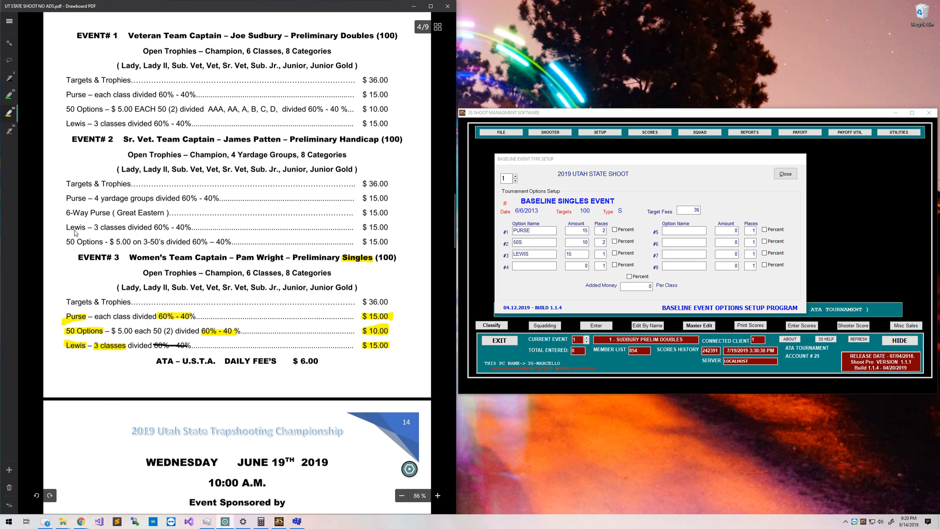
left_click(9, 95)
left_click_drag(101, 346, 128, 348)
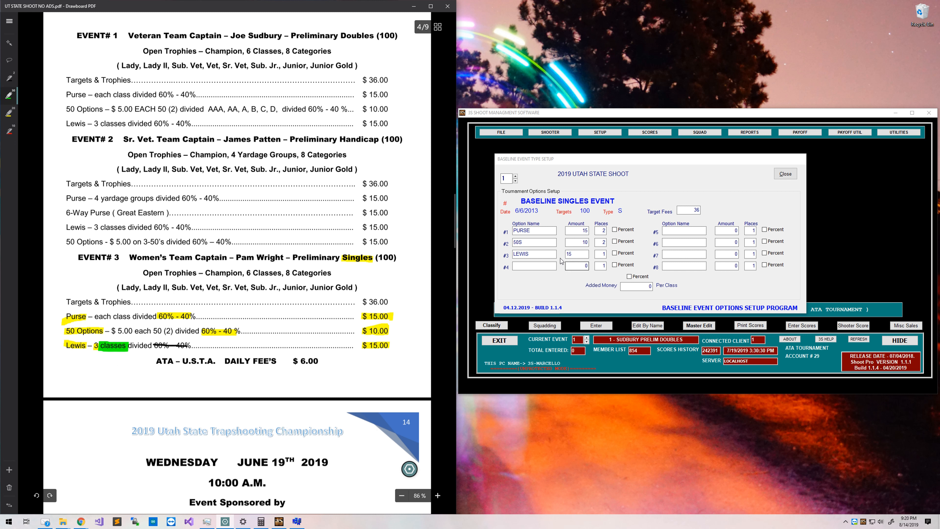
Set LEWIS to 15 paying 3 places and advance to the doubles event.
left_click(547, 257)
left_click(570, 254)
type("15")
key("Tab")
type("3")
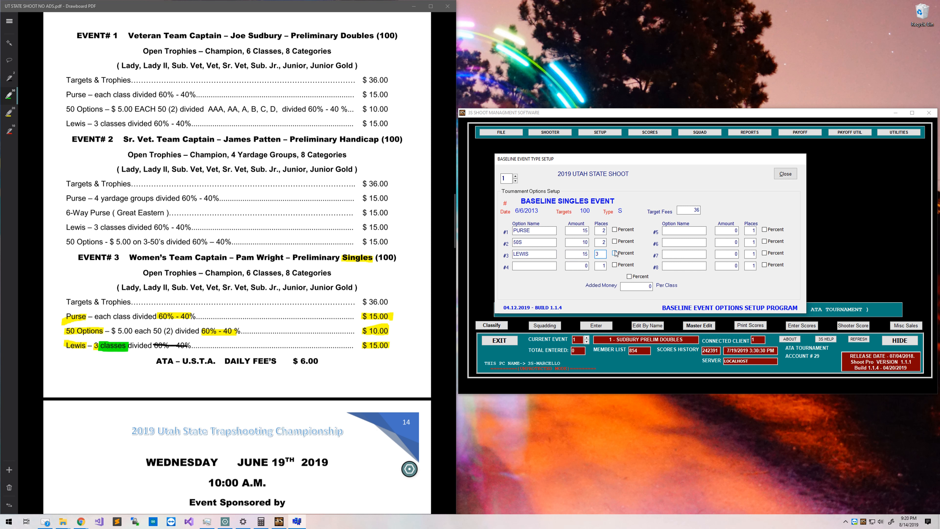
left_click(542, 262)
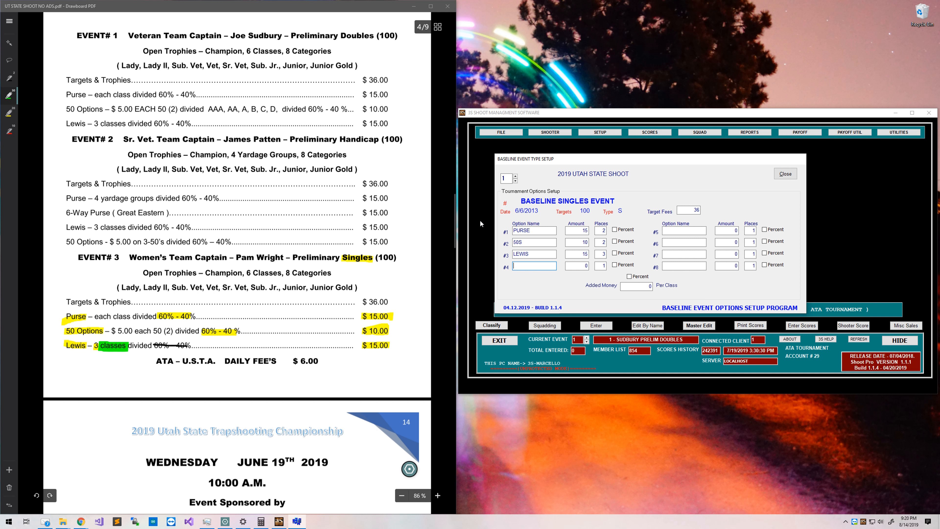
left_click(515, 176)
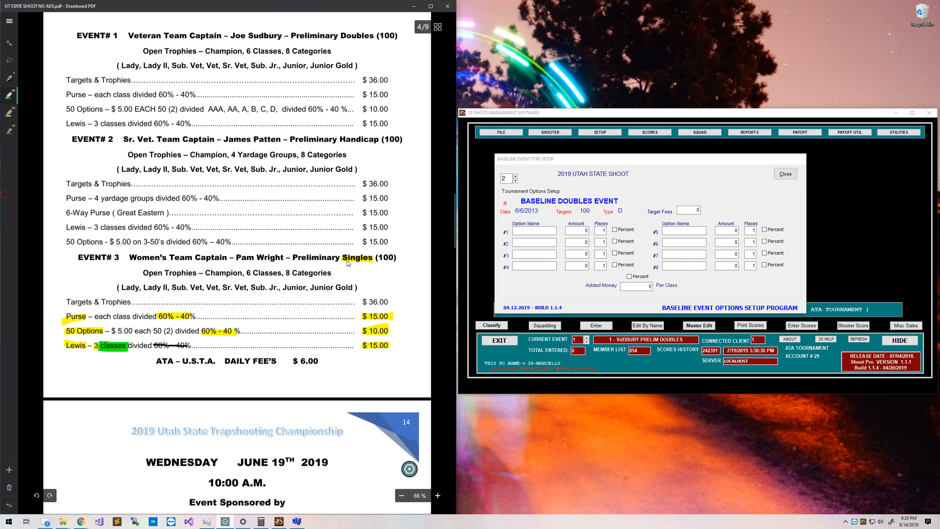
Erase the Event 3 highlight marks from the PDF program.
left_click(409, 468)
left_click(409, 444)
left_click_drag(81, 314, 80, 347)
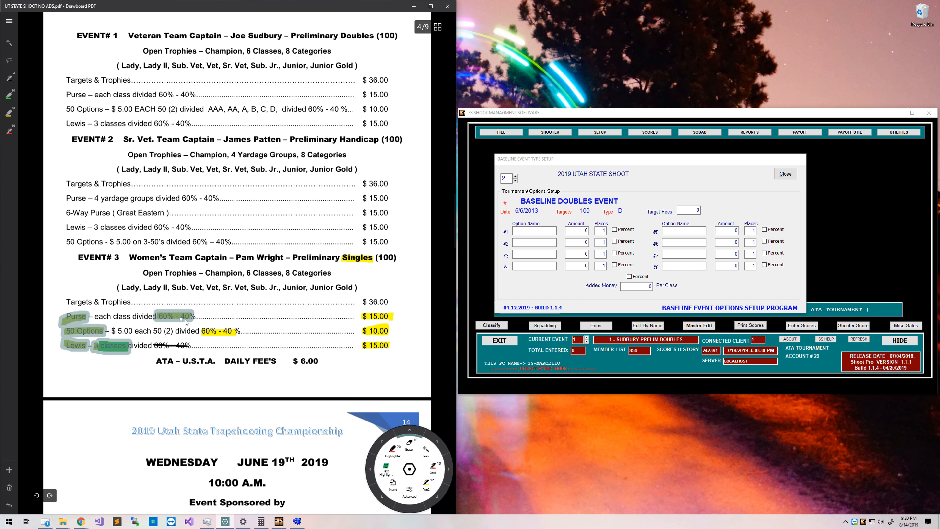
scroll(325, 280, "up", 5)
left_click(9, 113)
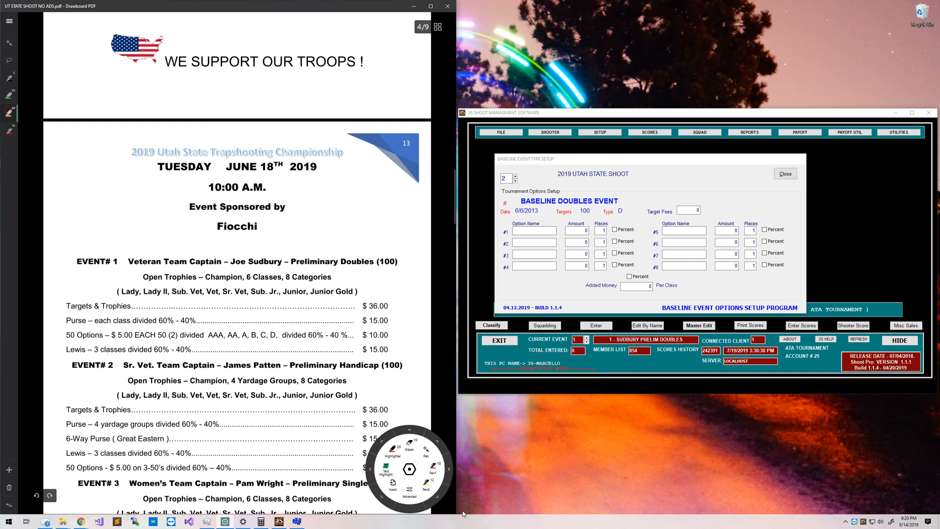
left_click(410, 474)
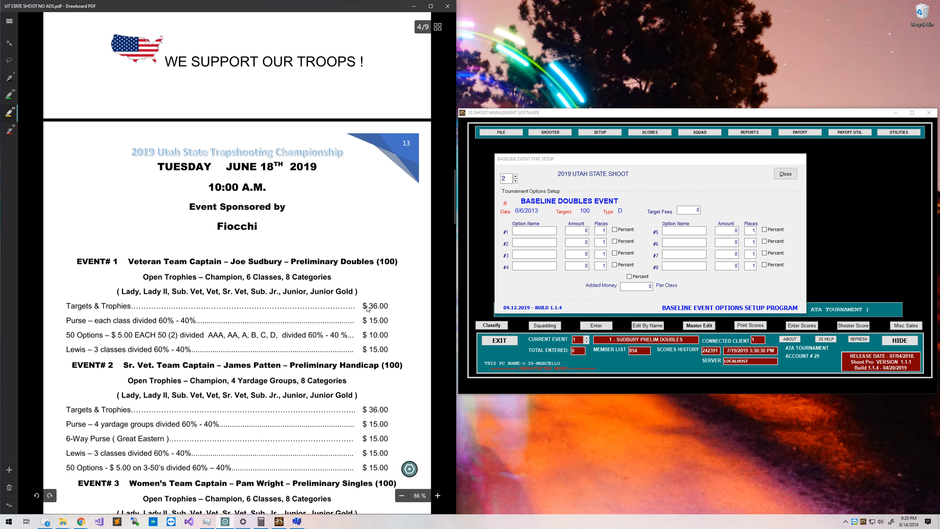
Enter 36 as the doubles event's target fees.
left_click_drag(367, 307, 390, 306)
left_click(697, 211)
type("3")
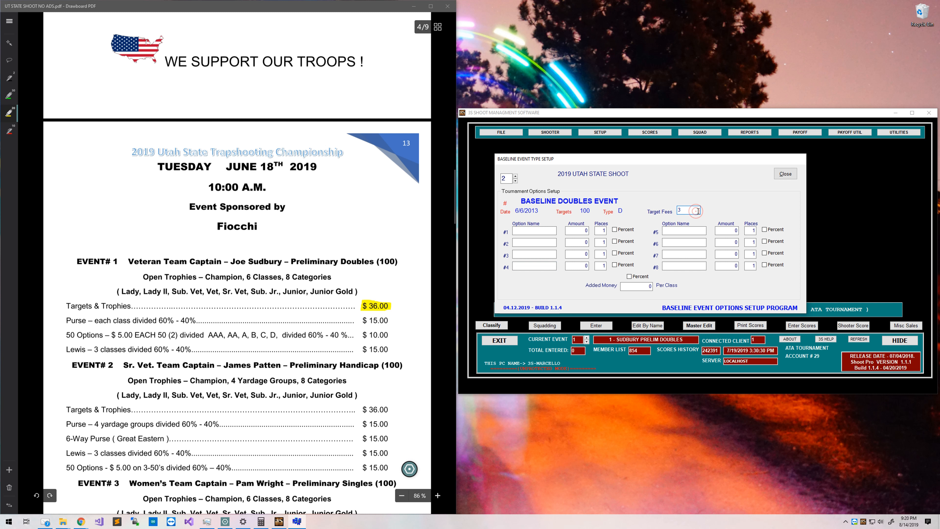
type("6")
left_click(515, 181)
left_click(515, 176)
left_click(530, 231)
Add a PURSE option at 15 for the doubles event, matching Event 1's purse line.
left_click_drag(66, 321, 86, 321)
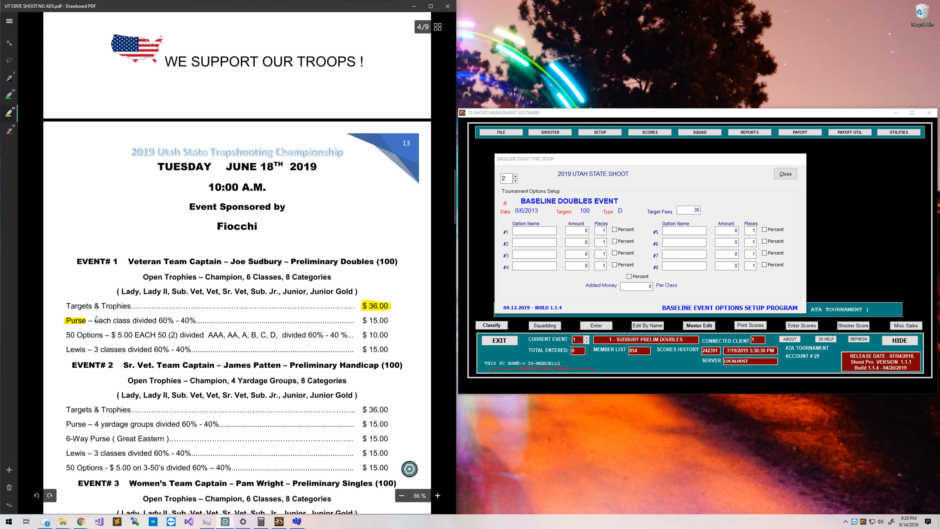
left_click(527, 232)
type("PURSE")
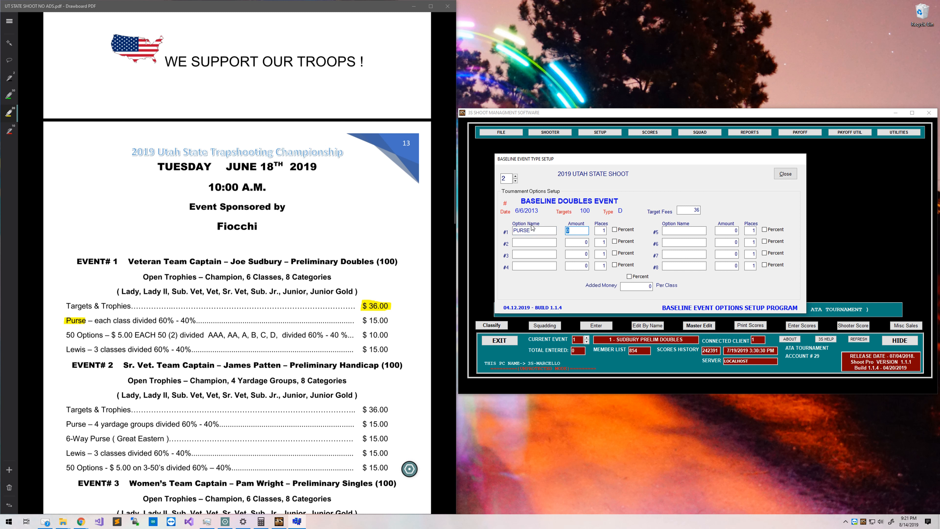
left_click_drag(360, 320, 388, 322)
left_click(581, 230)
type("15")
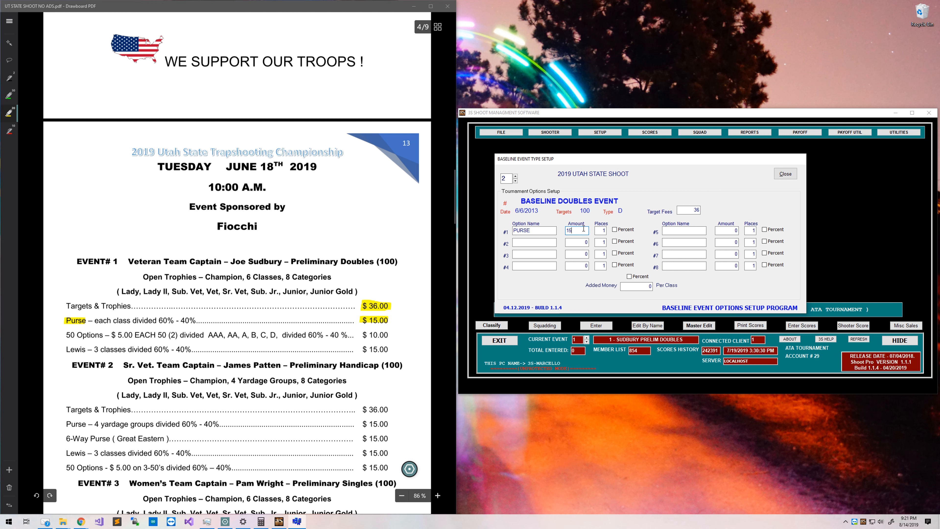
left_click_drag(161, 322, 189, 320)
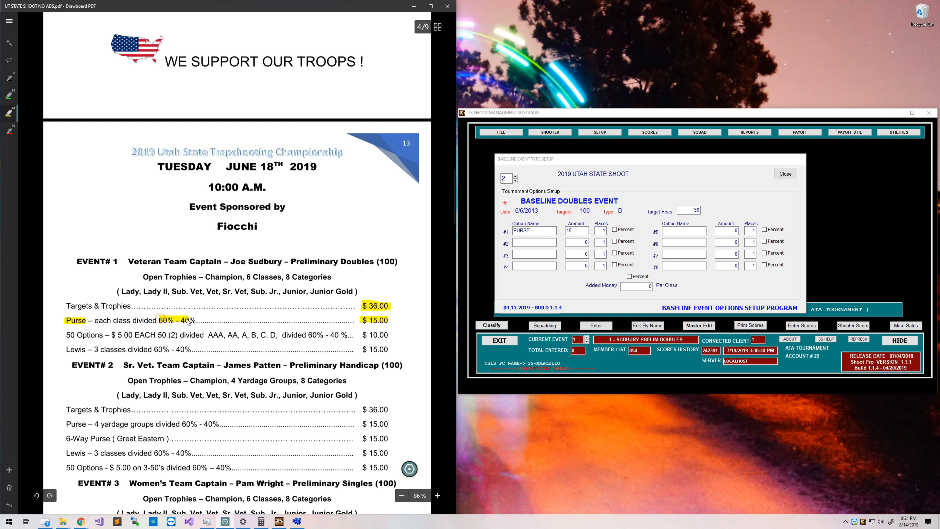
left_click(604, 232)
Give PURSE 2 places and add a 50S option at 10 paying 2 places.
type("2")
left_click(543, 242)
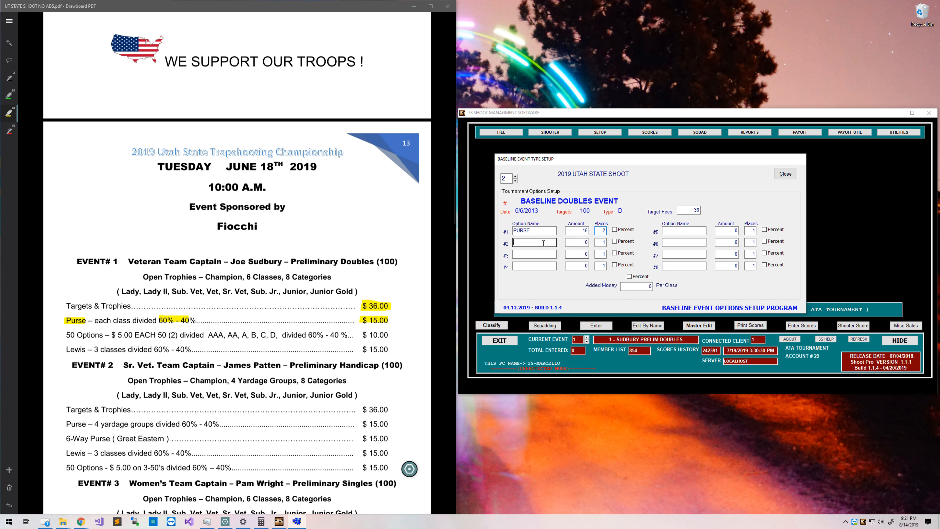
type("50S")
key("Tab")
left_click_drag(67, 334, 101, 335)
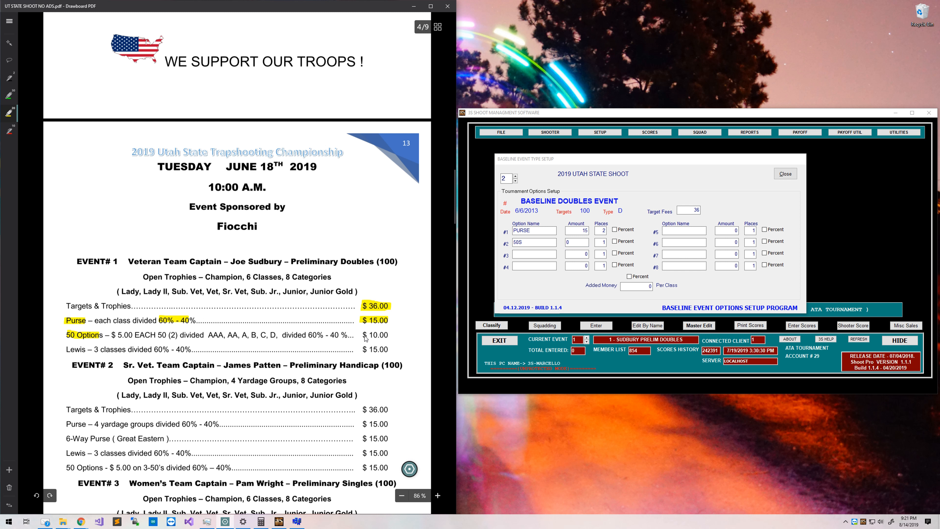
left_click_drag(365, 337, 388, 338)
left_click_drag(307, 337, 347, 338)
left_click(572, 243)
type("1")
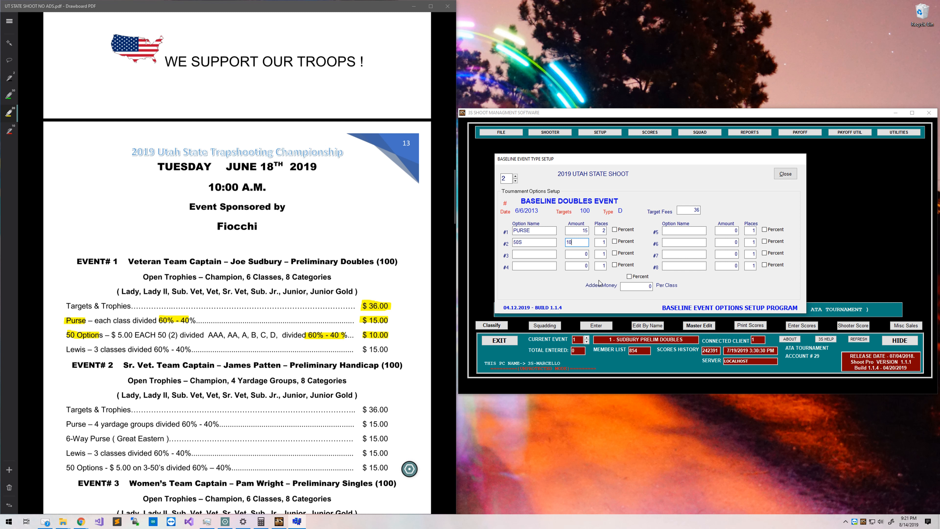
key("Tab")
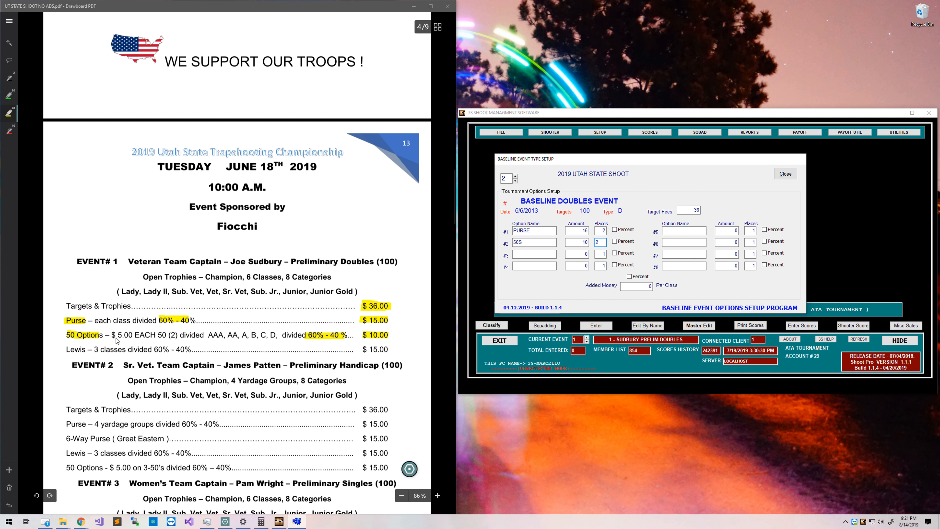
left_click_drag(208, 335, 113, 336)
key("ctrl+z")
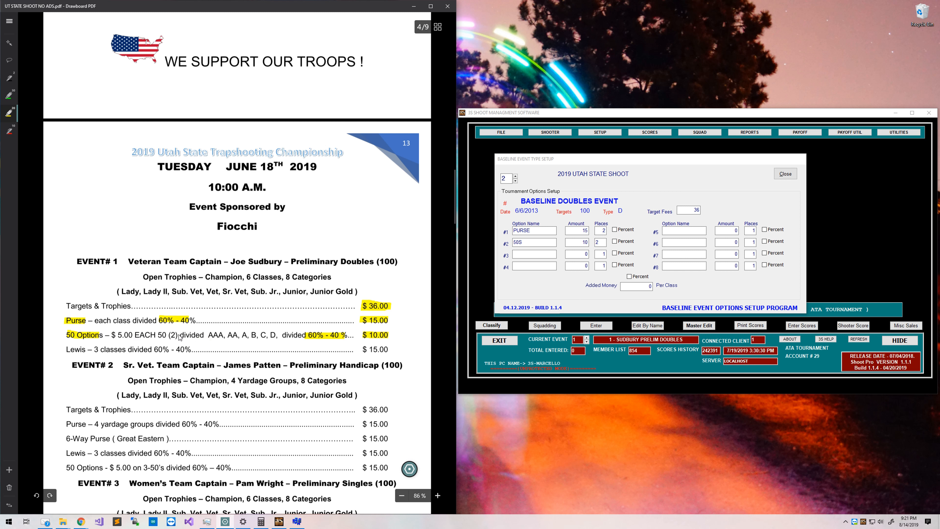
Add a LEWIS option at 15 paying 3 places, then step to the handicap event.
left_click(547, 254)
type("LEWIS")
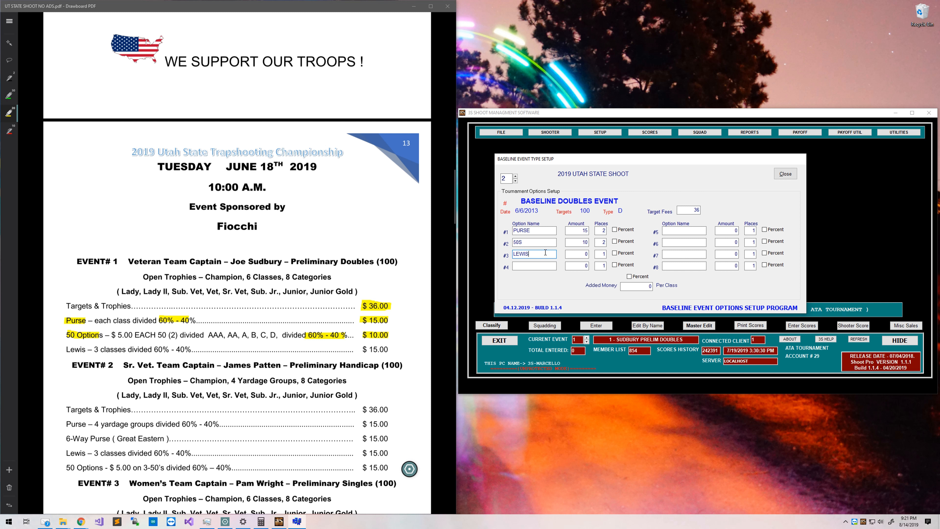
key("Tab")
left_click_drag(361, 349, 391, 349)
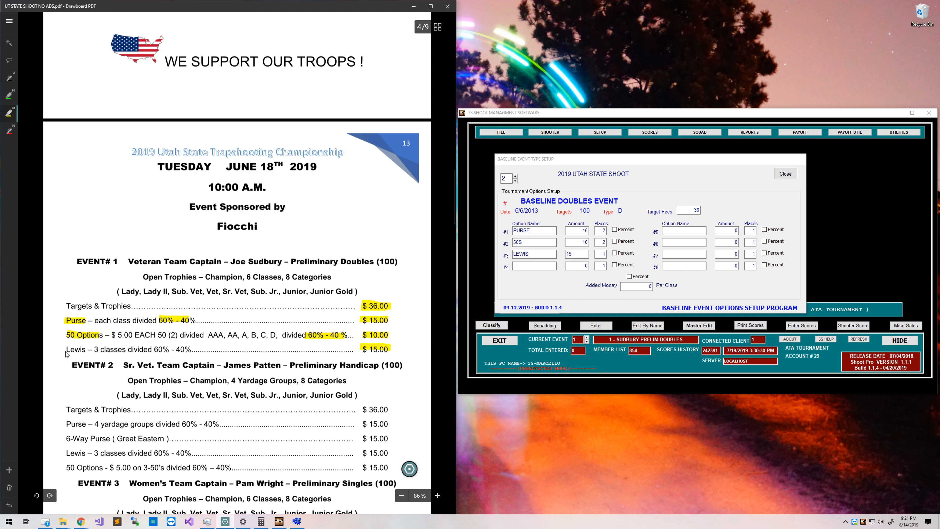
left_click_drag(65, 350, 86, 349)
left_click(10, 80)
left_click_drag(153, 350, 193, 350)
left_click(9, 112)
left_click_drag(92, 349, 126, 349)
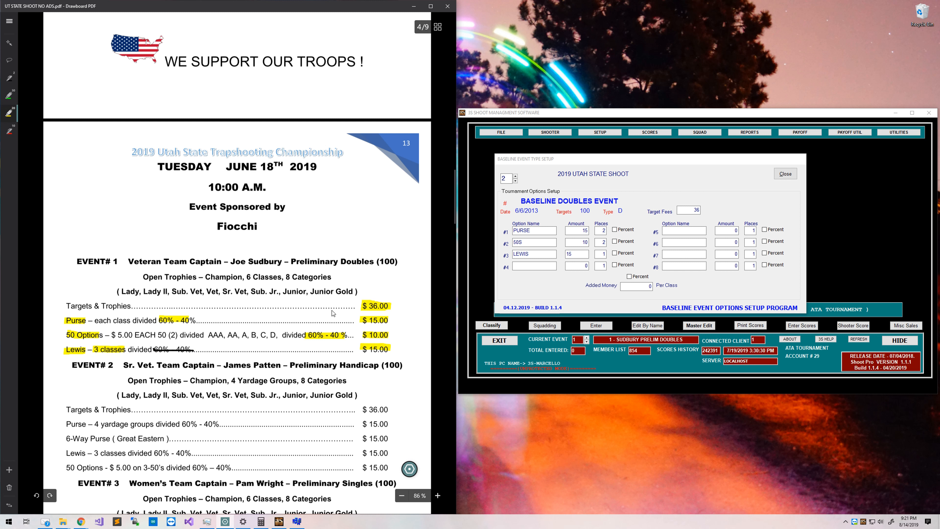
left_click(598, 253)
type("3")
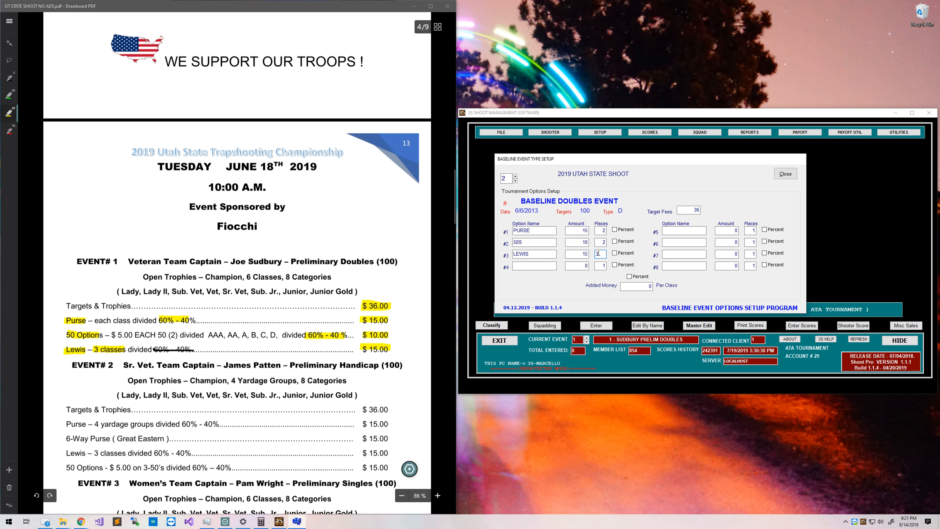
left_click(514, 176)
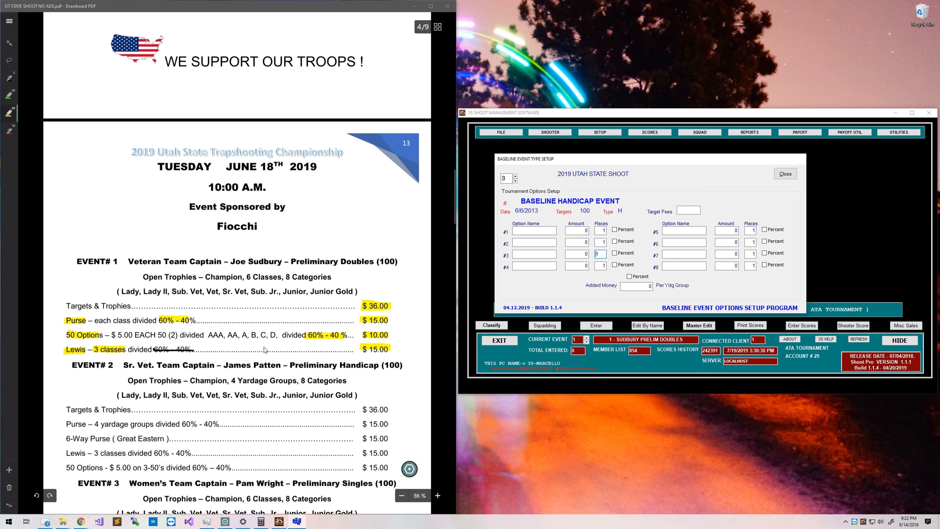
Erase the Event 1 highlights and strike line from the PDF program.
left_click(410, 469)
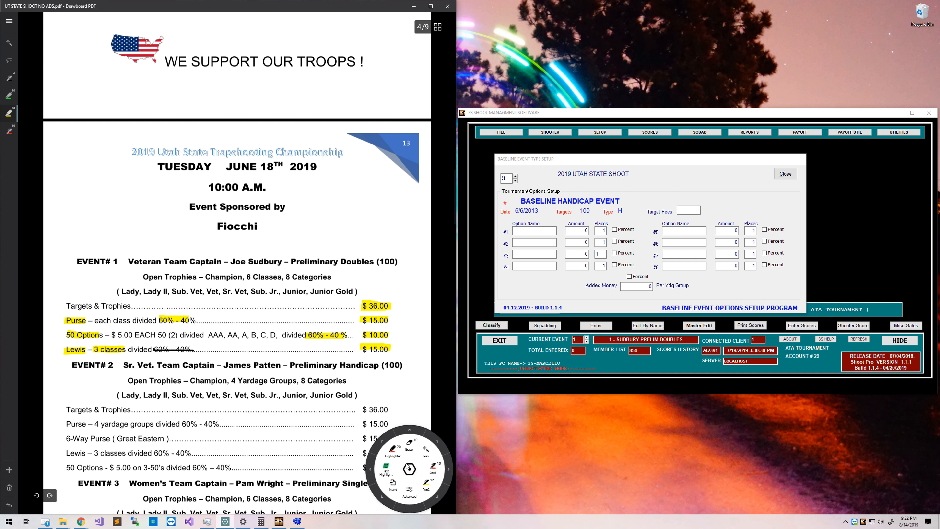
left_click(409, 449)
mouse_move(73, 318)
left_mouse_down()
mouse_move(377, 343)
mouse_move(160, 319)
left_mouse_up()
scroll(255, 363, "down", 1)
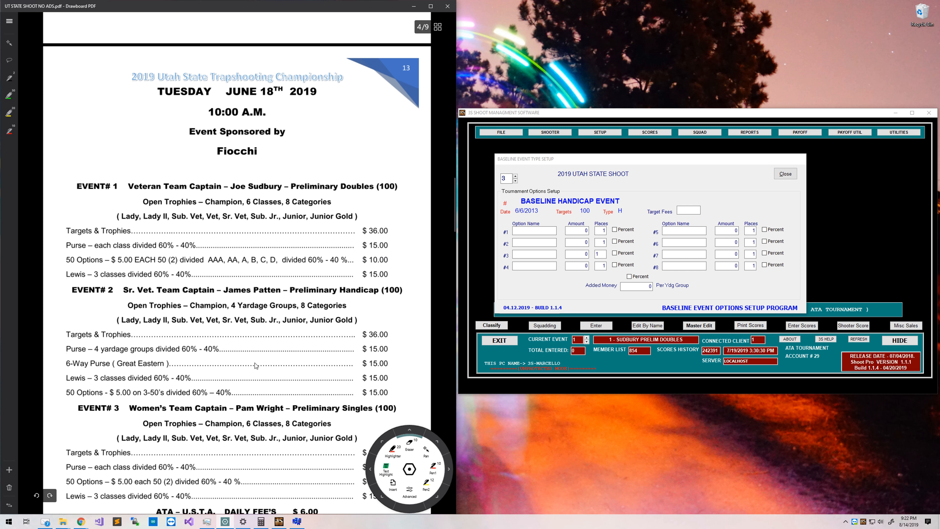
left_click(406, 472)
left_click(5, 115)
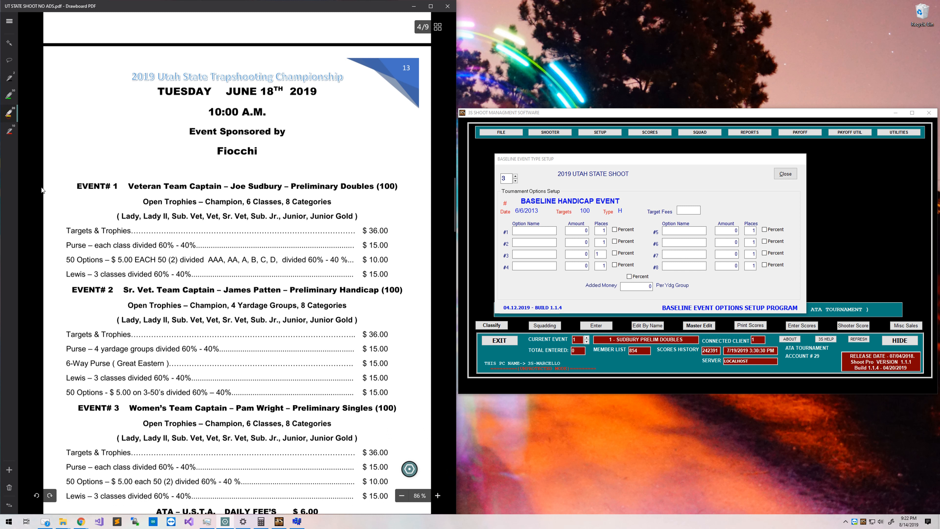
Set the handicap event's target fee to 36 and add PURSE at 15 paying 2 places.
left_click_drag(292, 294, 378, 296)
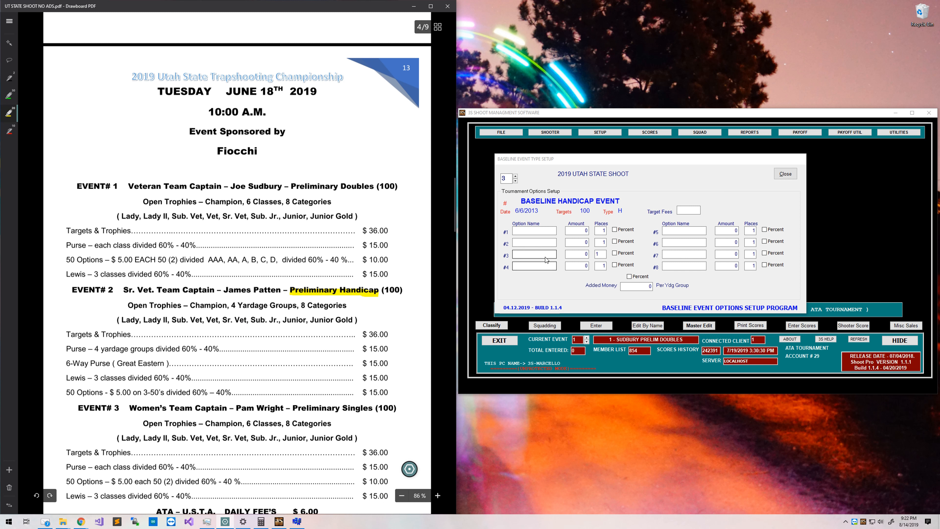
left_click_drag(374, 338, 370, 338)
left_click(685, 211)
type("36")
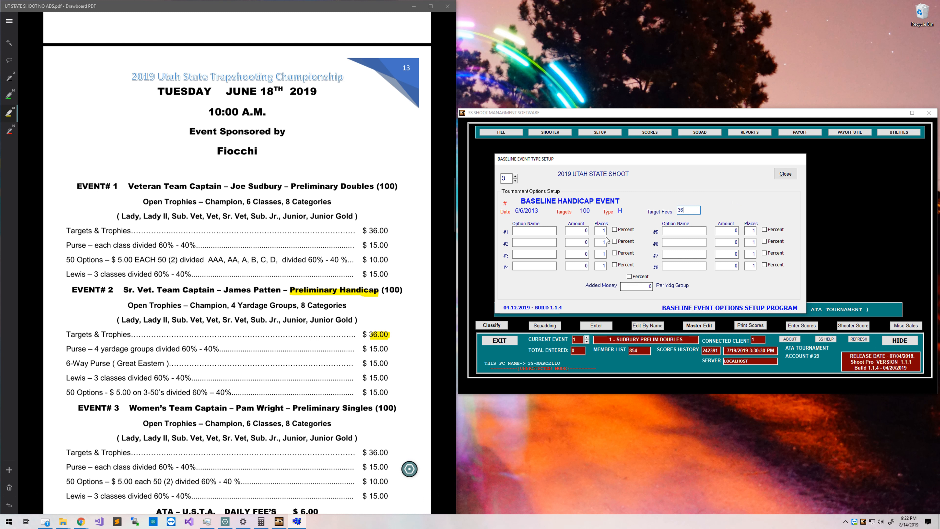
left_click(545, 230)
type("PURSE")
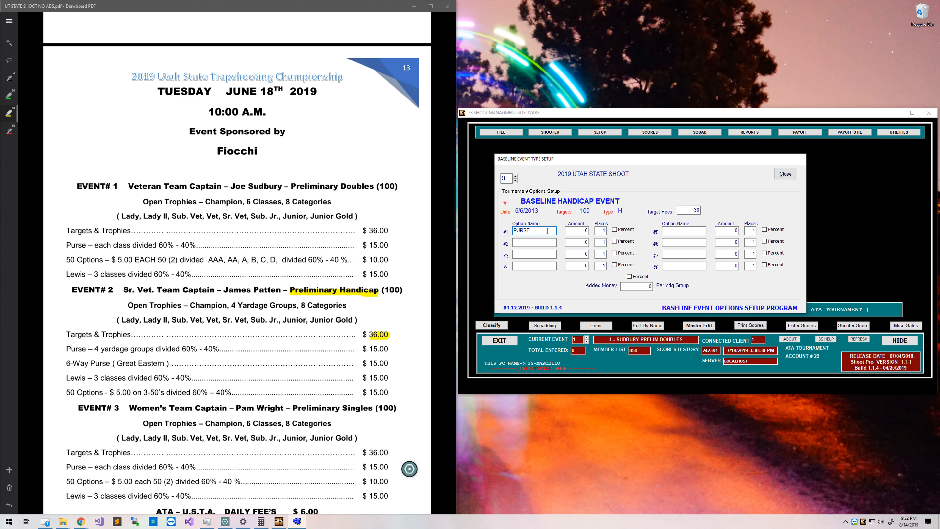
key("Tab")
key("Tab")
left_click_drag(66, 349, 86, 349)
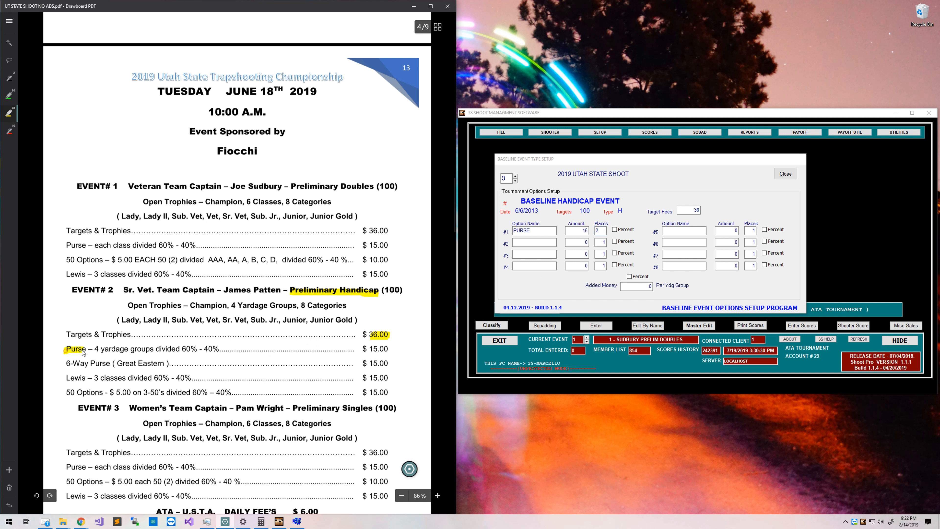
left_click_drag(181, 348, 214, 349)
left_click_drag(360, 349, 389, 349)
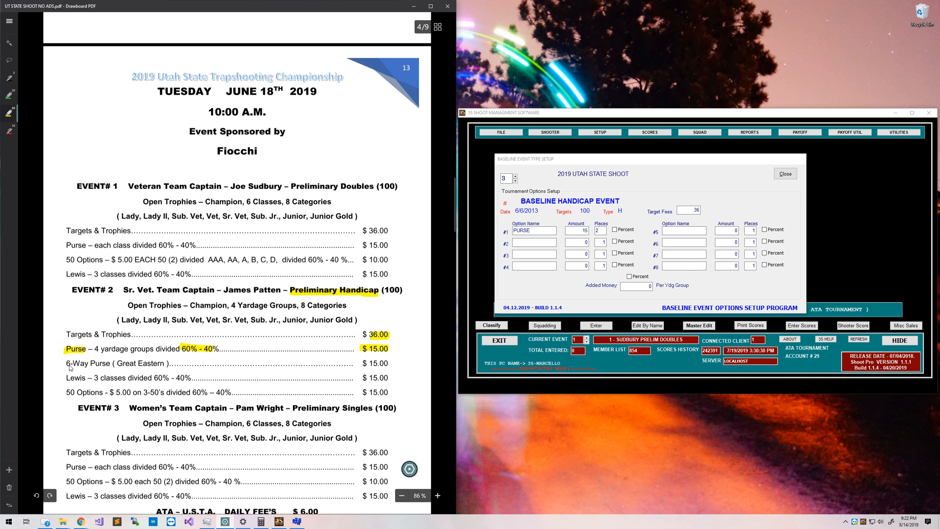
left_click_drag(64, 364, 111, 364)
Add a 6 WAY option at 15 paying 1 place.
left_click(524, 249)
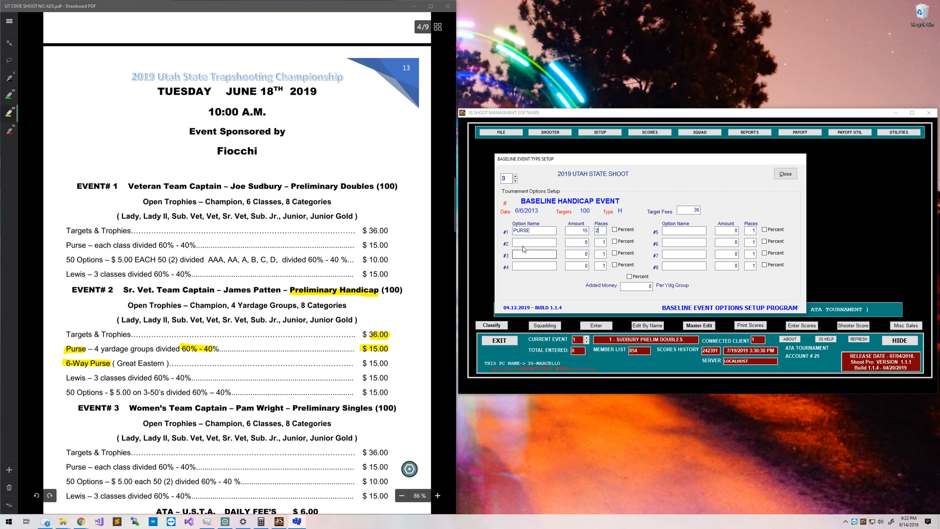
left_click(525, 243)
type("6 WAY")
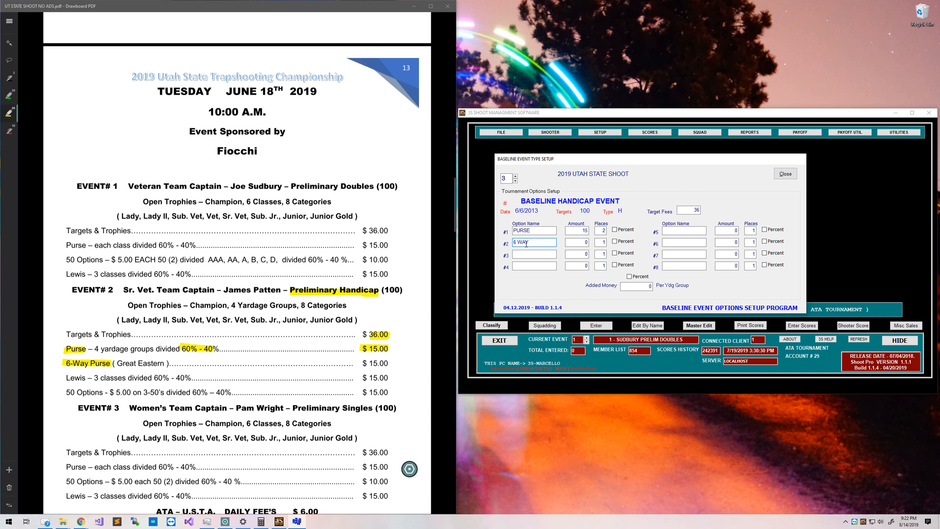
key("Tab")
left_click(600, 242)
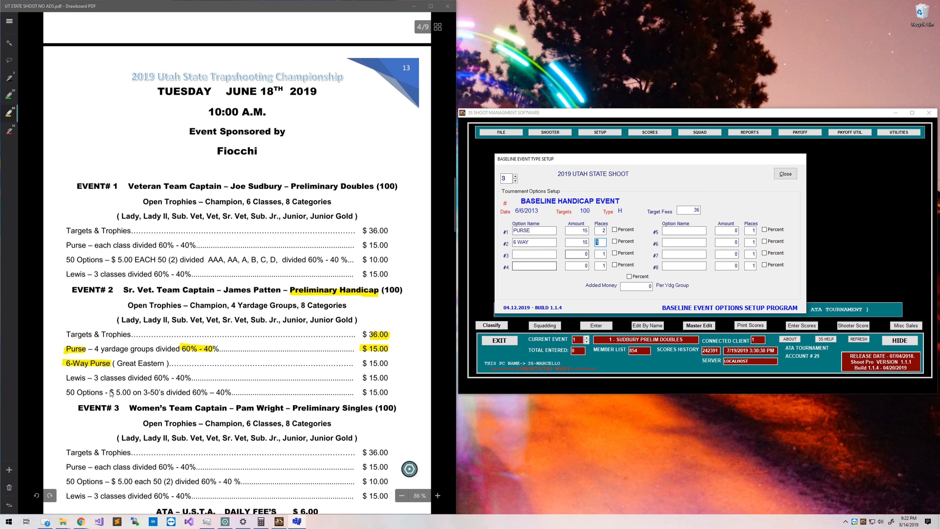
Add a LEWIS option at 15 paying 3 places.
left_click_drag(63, 377, 101, 378)
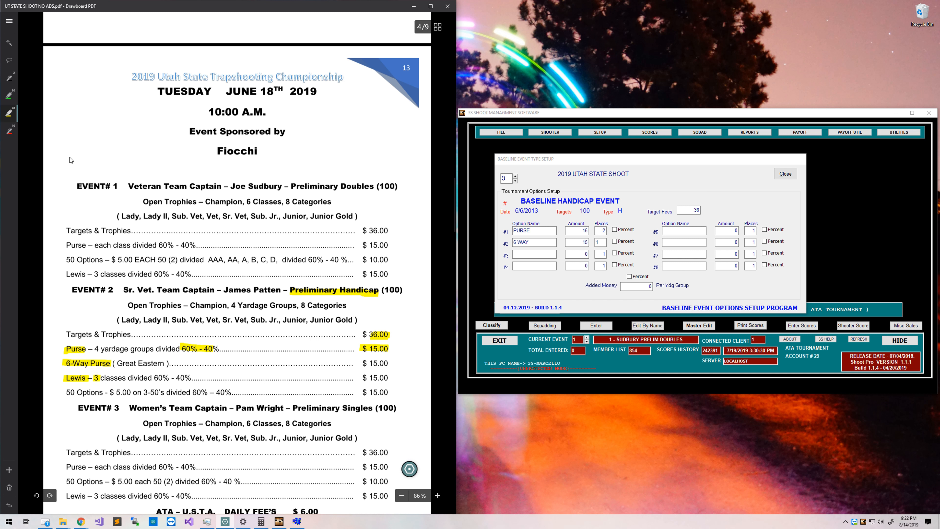
left_click(10, 80)
left_click_drag(152, 378, 190, 378)
left_click(9, 112)
left_click(533, 255)
type("LEWIS")
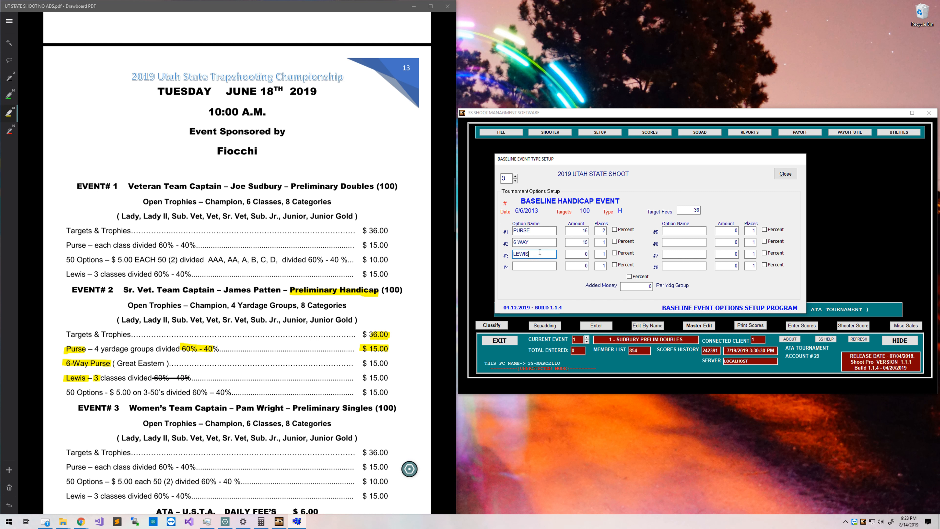
key("Tab")
type("3")
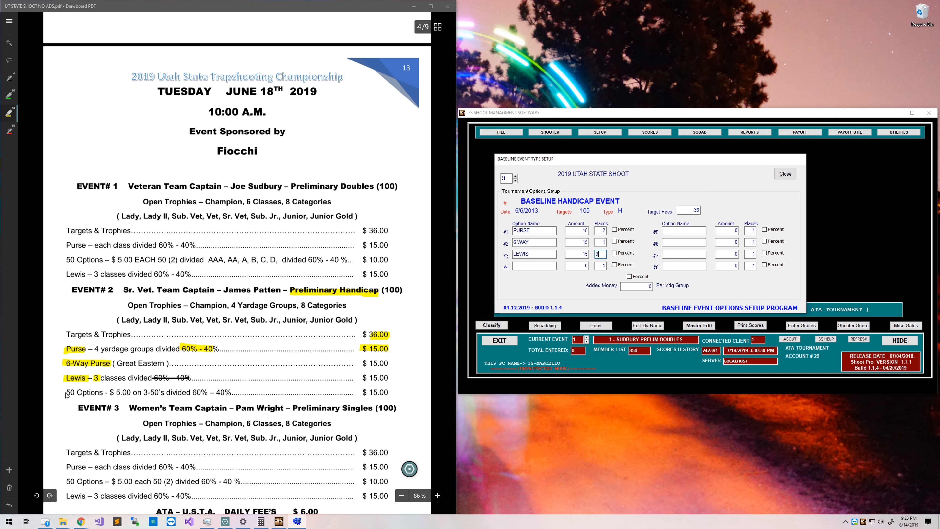
Add a 50S option at 15 paying 2 places and close the baseline setup.
left_click_drag(65, 392, 102, 393)
left_click_drag(192, 392, 222, 393)
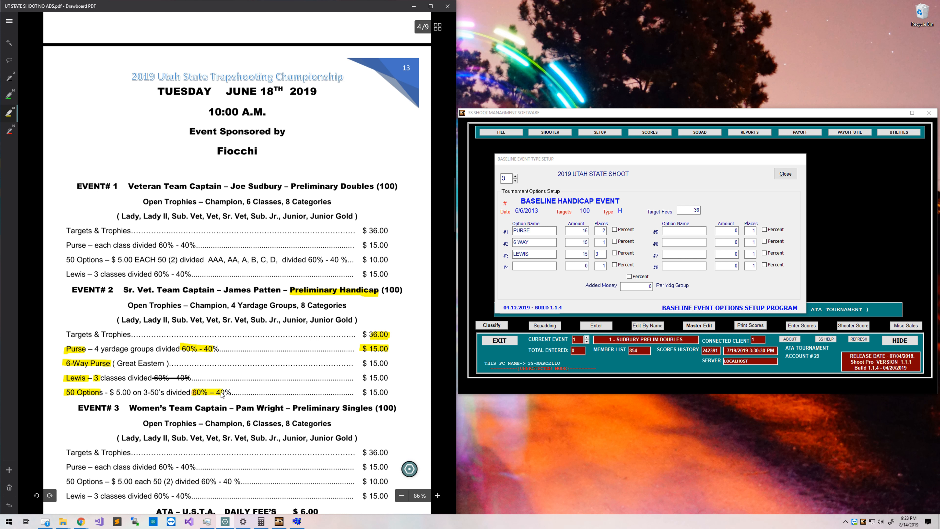
mouse_move(363, 392)
left_mouse_down()
mouse_move(406, 393)
mouse_move(389, 378)
mouse_move(393, 363)
left_mouse_up()
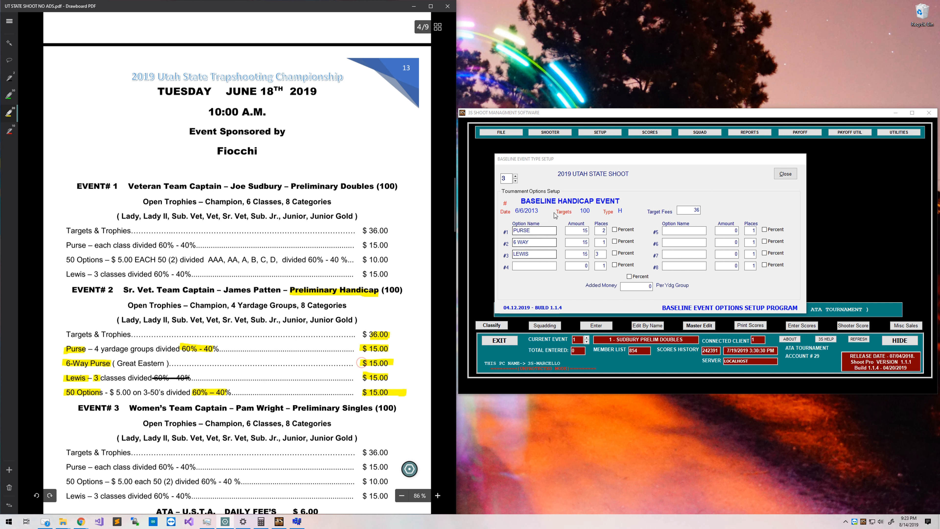
left_click(530, 266)
type("50S")
key("Tab")
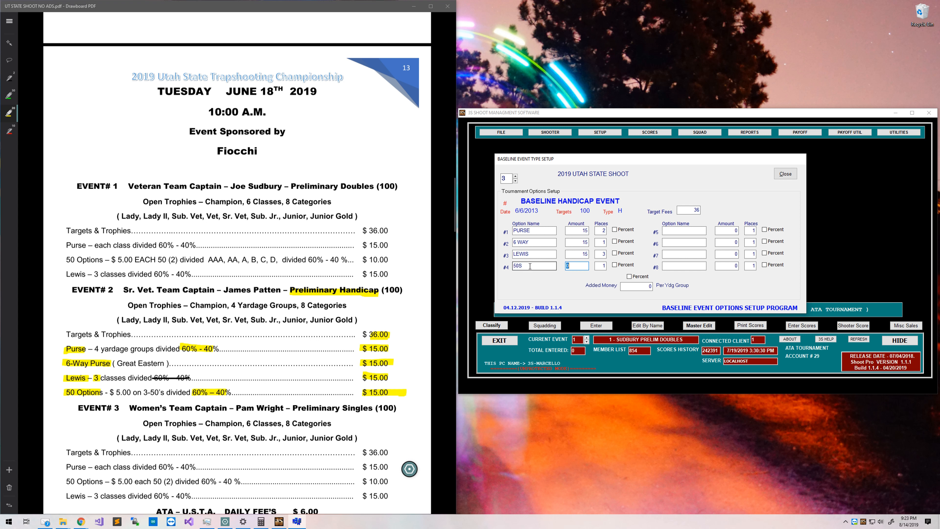
key("Tab")
scroll(301, 319, "down", 2)
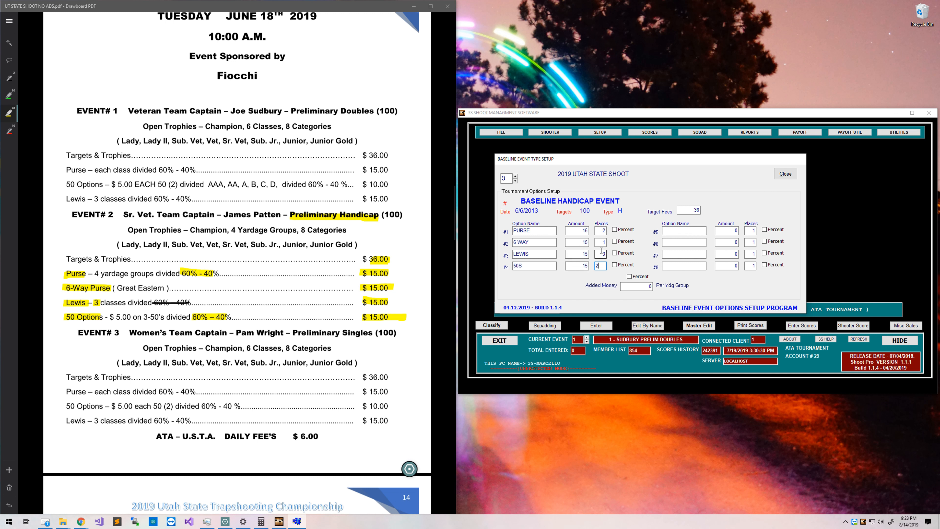
left_click(693, 241)
left_click(785, 174)
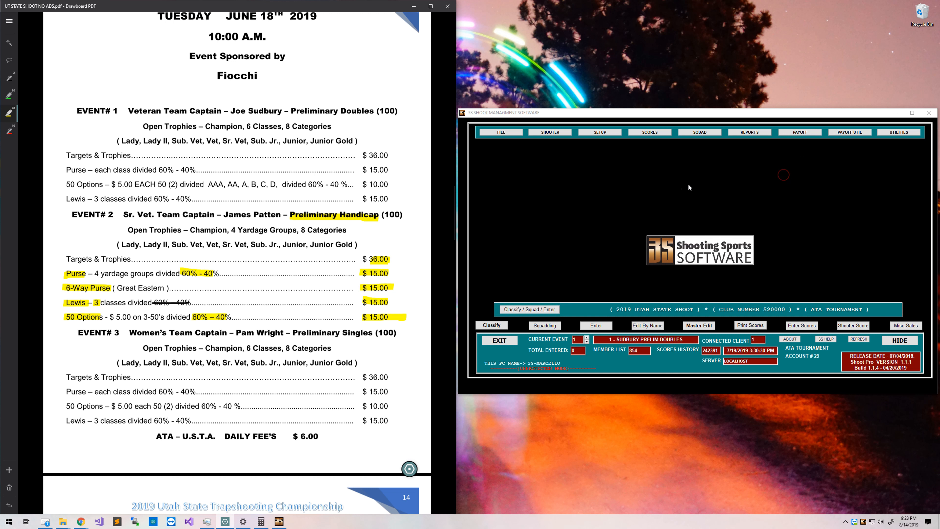
Clear the Event 2 PDF marks and open Events Setup under 3- Tgt Fee / Options.
left_click(409, 468)
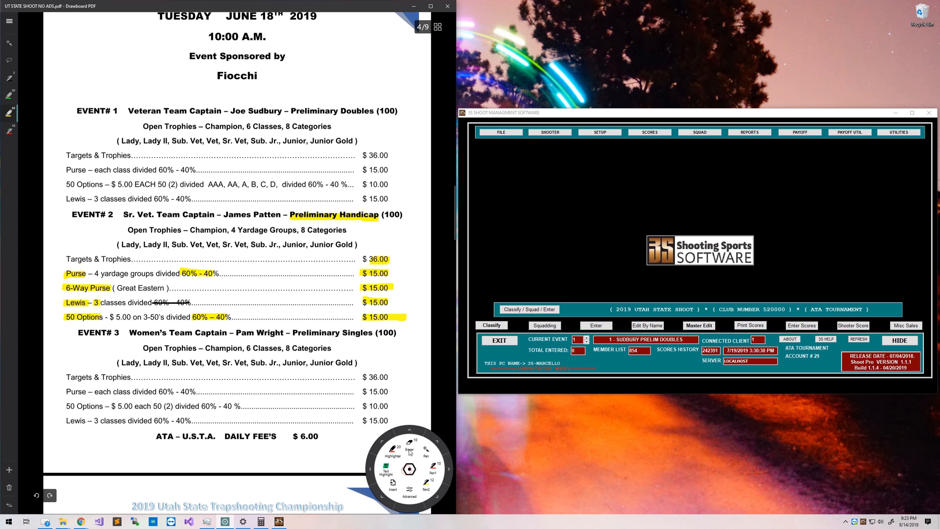
mouse_move(57, 253)
left_mouse_down()
mouse_move(140, 321)
mouse_move(202, 273)
mouse_move(235, 295)
mouse_move(313, 307)
mouse_move(117, 320)
mouse_move(403, 315)
mouse_move(368, 241)
mouse_move(370, 216)
left_mouse_up()
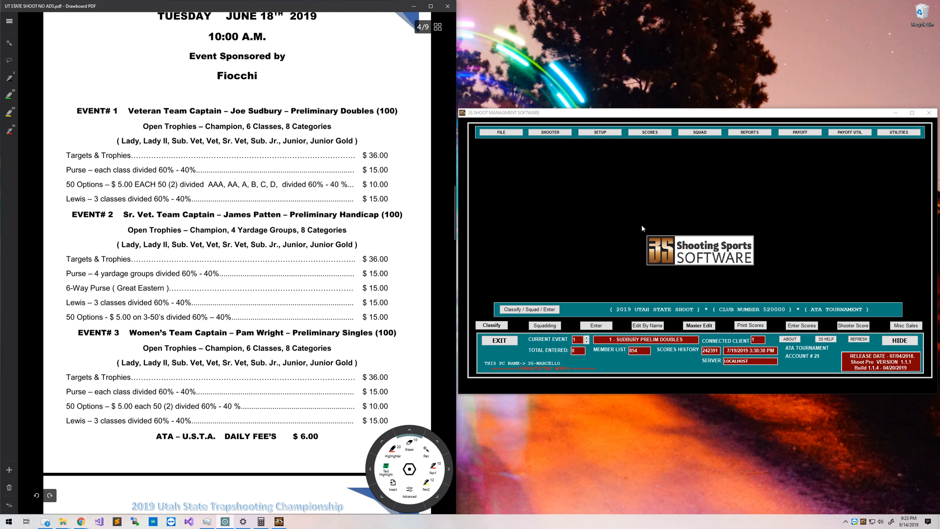
left_click(600, 133)
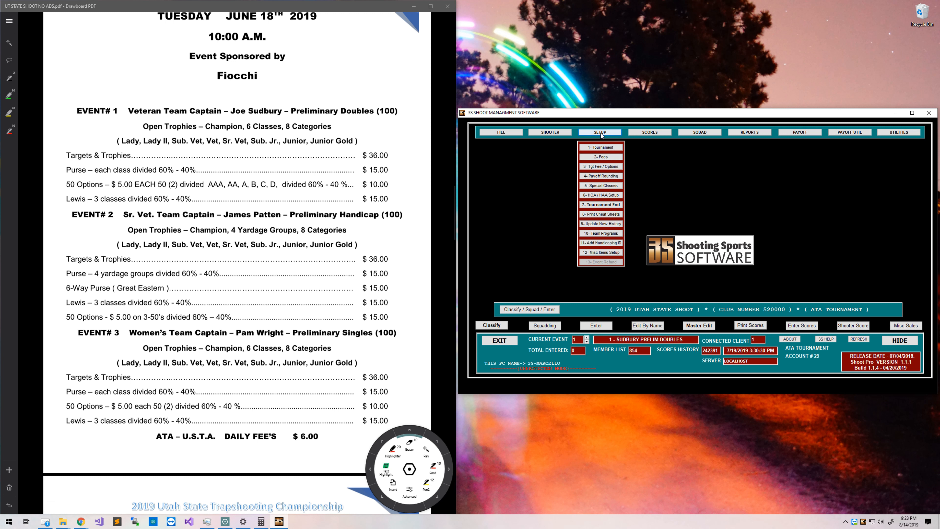
left_click(601, 168)
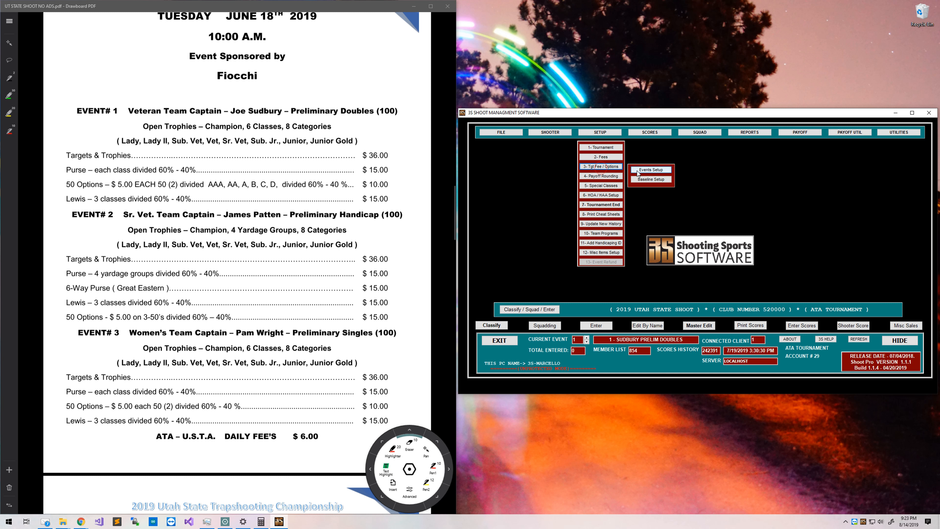
left_click(637, 171)
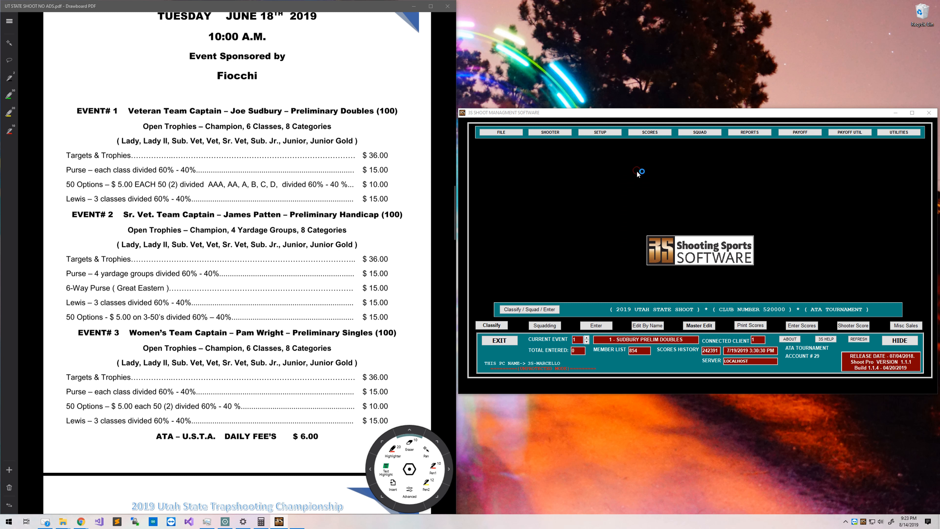
left_click_drag(521, 185, 707, 170)
Borrow the baseline fees and options into events 1, 2 and 3.
left_click(558, 187)
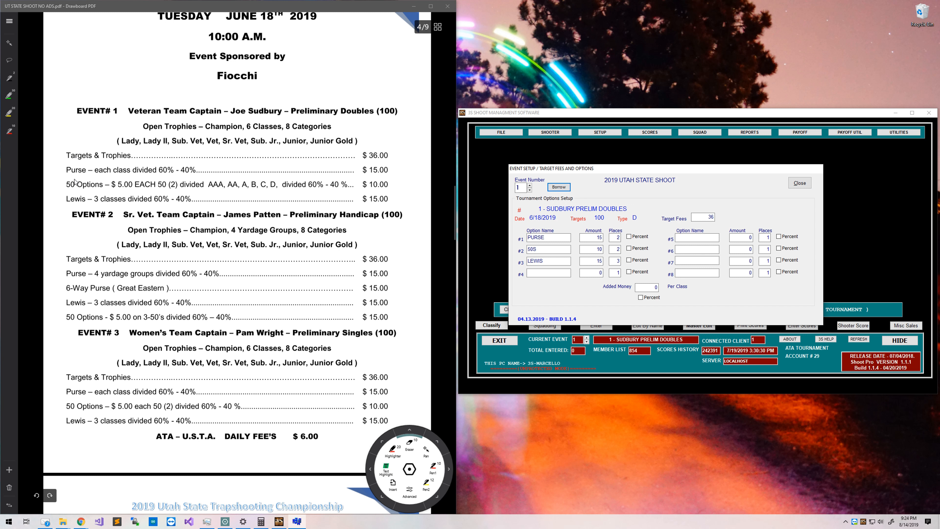
left_click(530, 186)
left_click(554, 187)
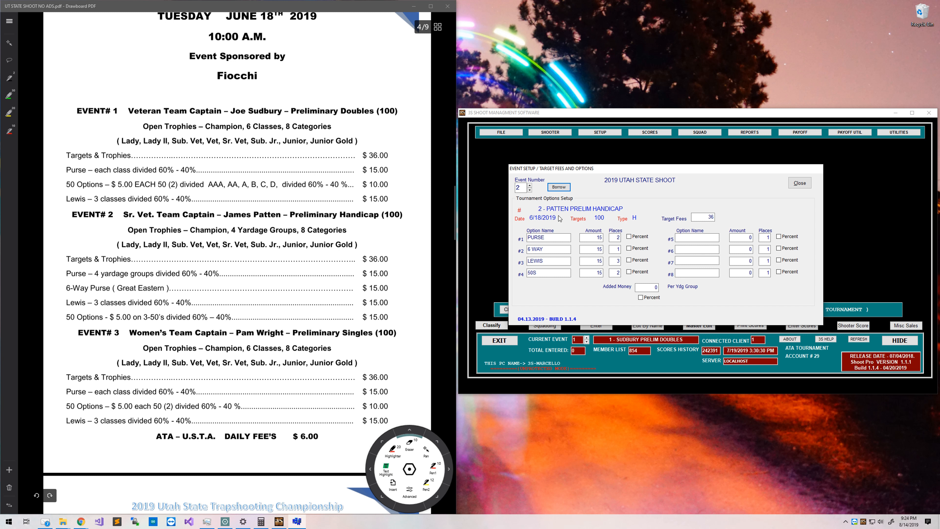
left_click(529, 185)
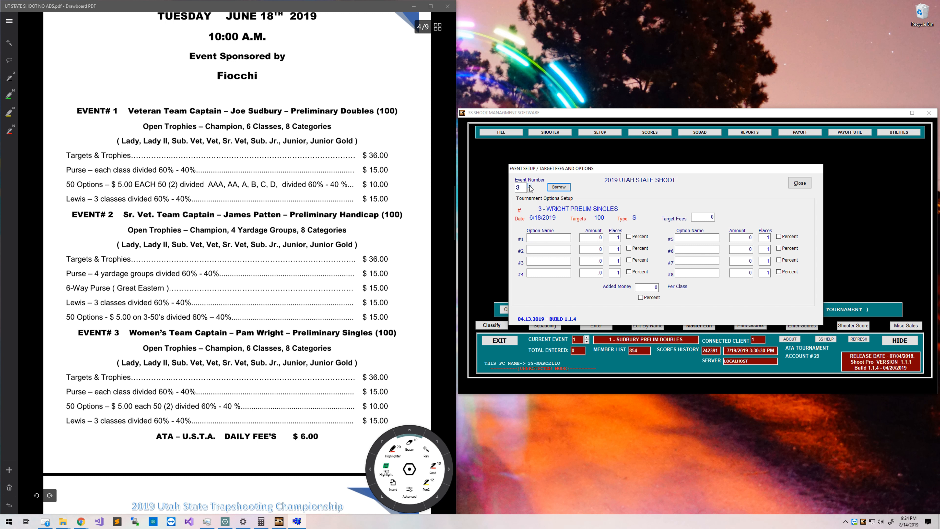
left_click(561, 187)
scroll(367, 303, "down", 3)
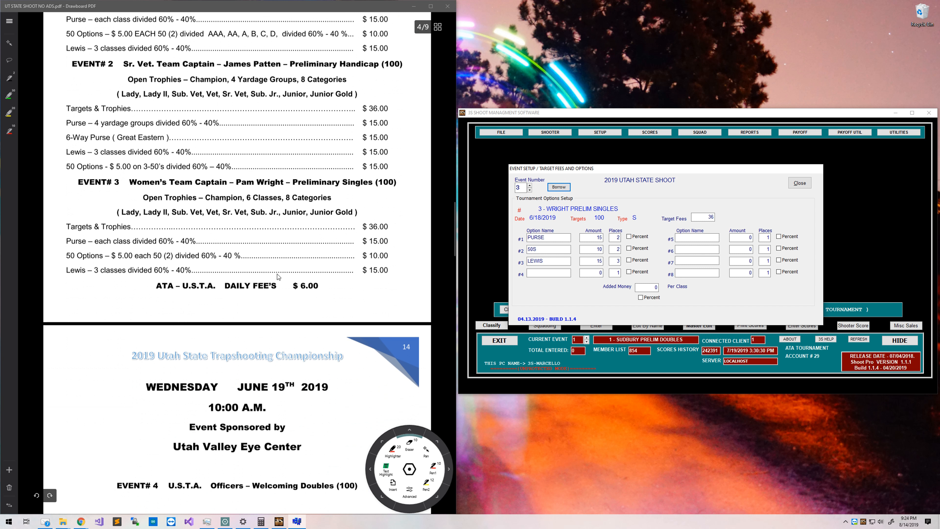
Copy the previous event's fees and options into events 4, 5 and 6.
left_click(530, 186)
scroll(198, 371, "down", 4)
scroll(198, 371, "down", 2)
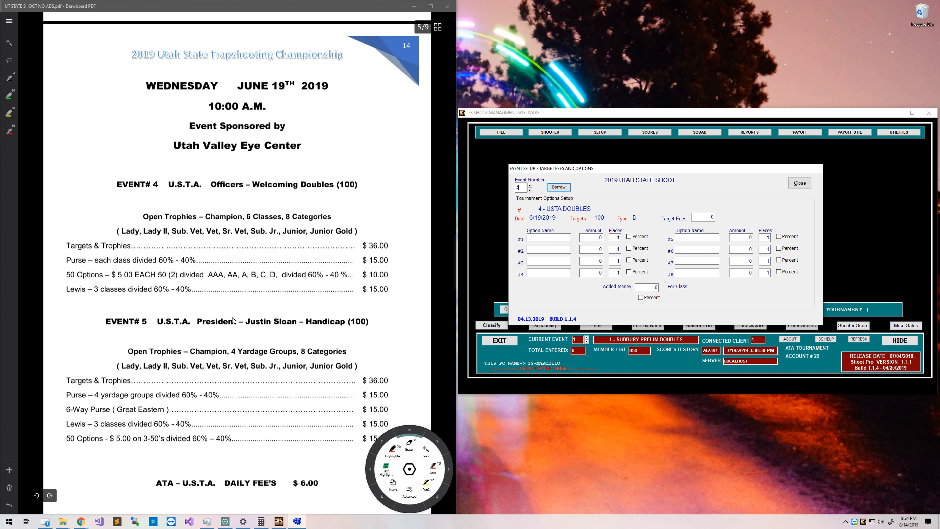
left_click(565, 187)
left_click(530, 185)
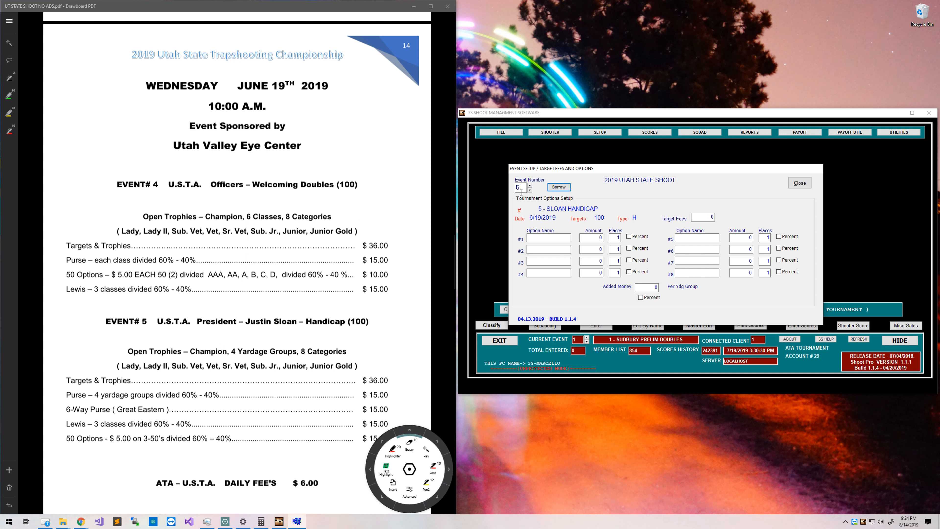
left_click(557, 187)
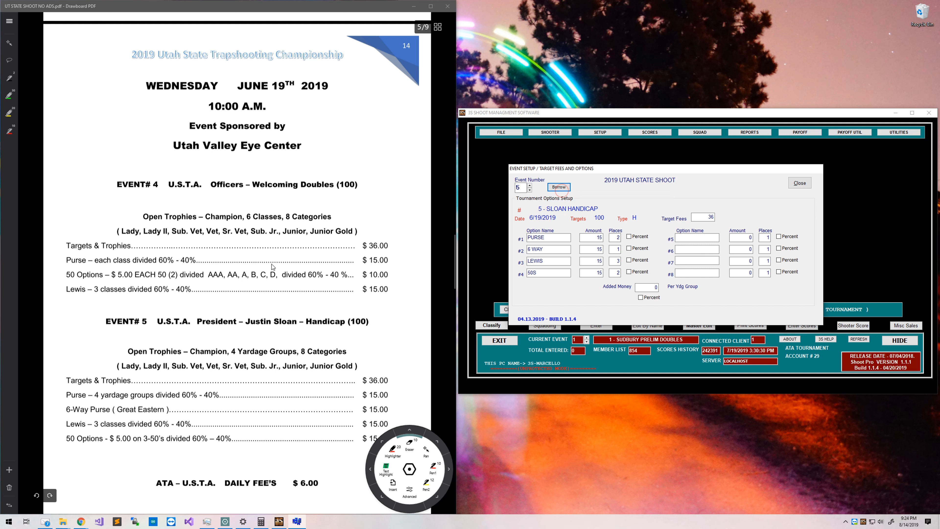
scroll(273, 306, "down", 2)
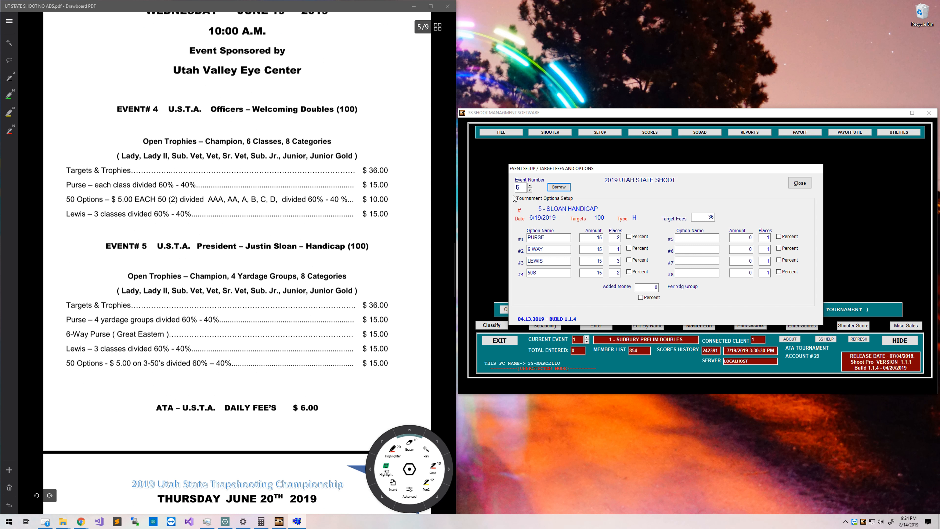
left_click(530, 190)
scroll(288, 293, "down", 5)
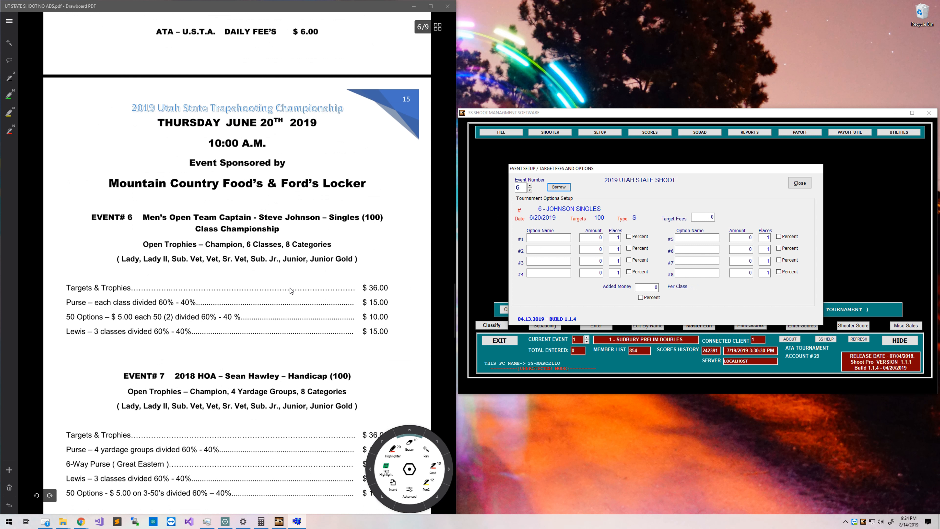
left_click(559, 187)
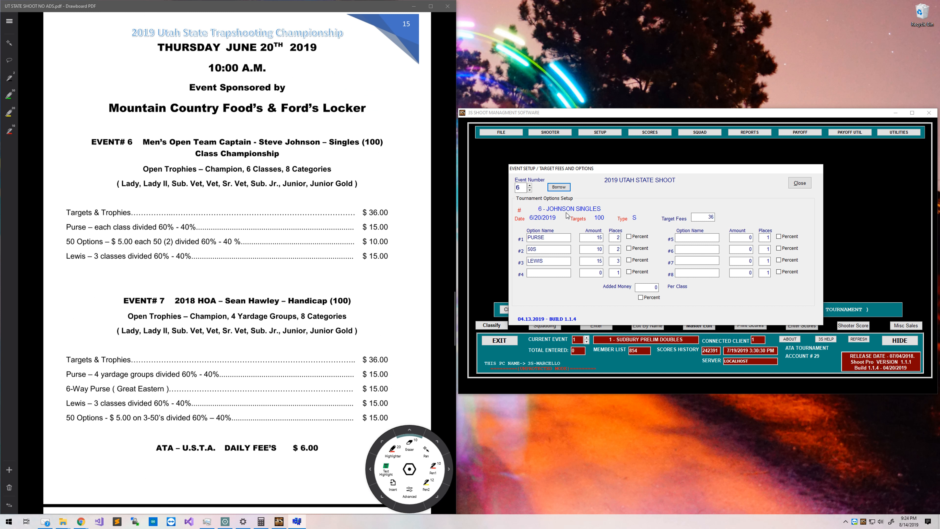
scroll(415, 283, "down", 3)
Borrow fees into events 7–9, leaving event 9 at 36 with PURSE, 6 WAY, LEWIS, 50S at 15.
left_click(530, 185)
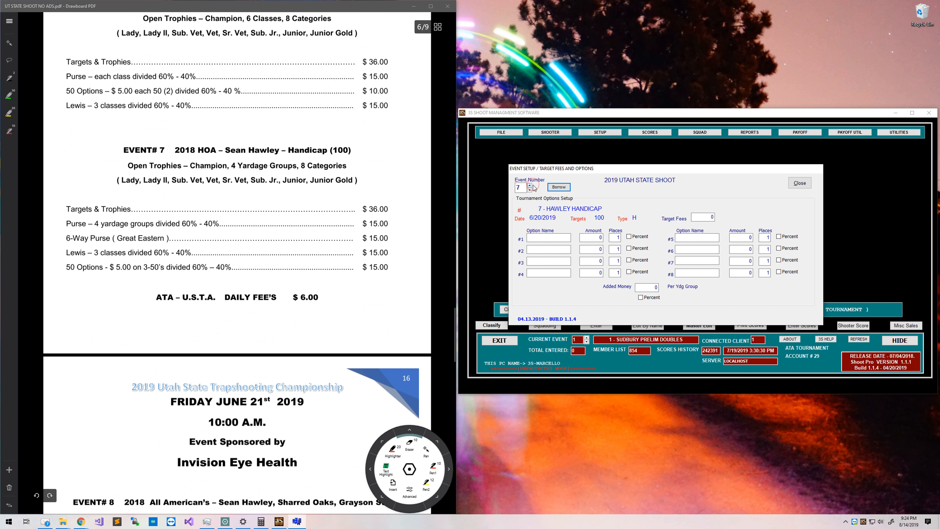
left_click(558, 187)
scroll(100, 302, "down", 5)
scroll(88, 308, "down", 3)
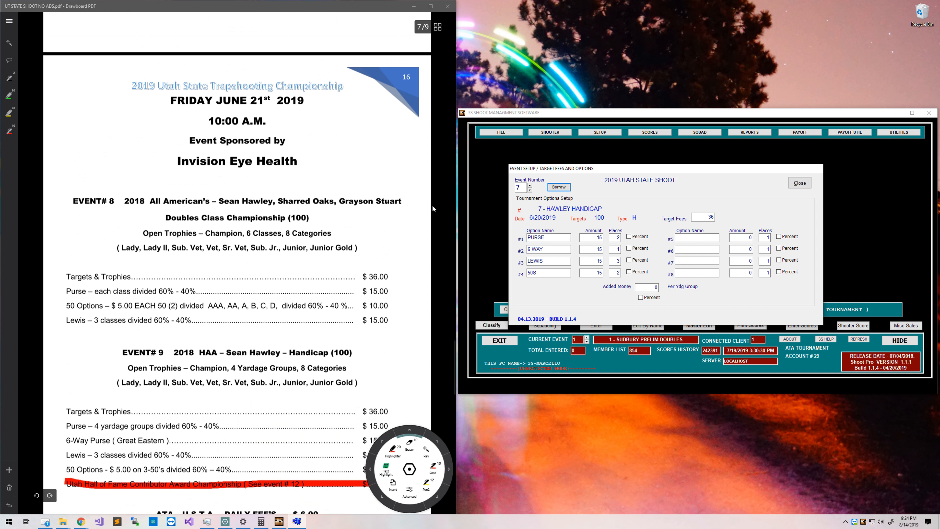
left_click(530, 185)
left_click(558, 187)
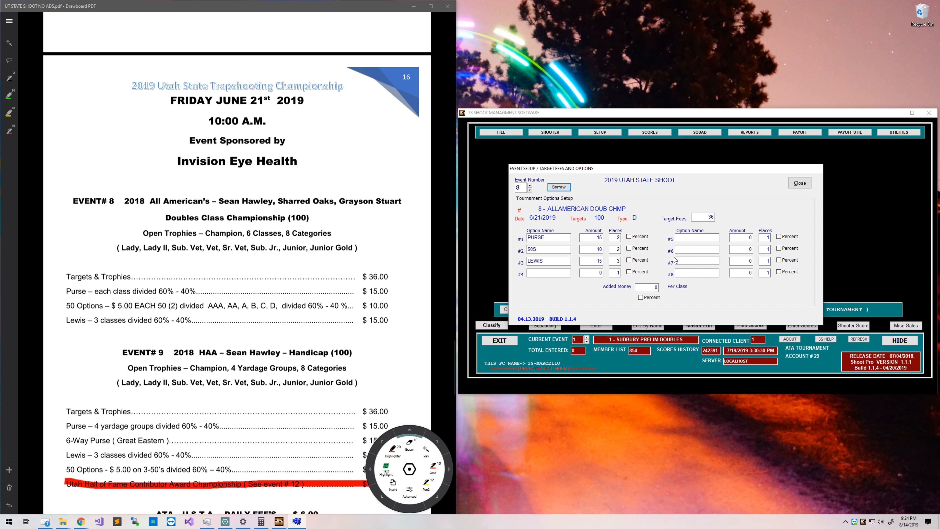
left_click(530, 185)
scroll(289, 356, "down", 2)
scroll(289, 357, "down", 3)
left_click(558, 187)
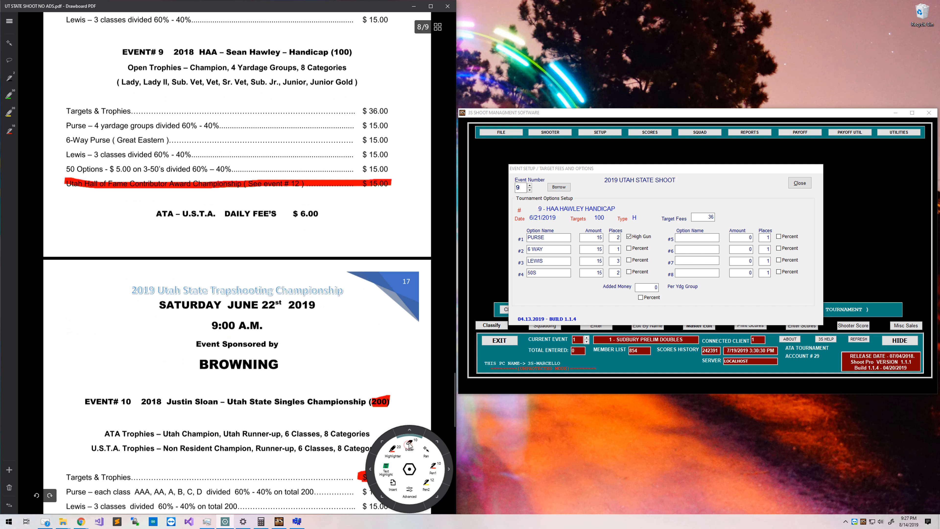
Erase the red mark on the Hall of Fame line and highlight 'See event # 12' in yellow.
left_click(409, 444)
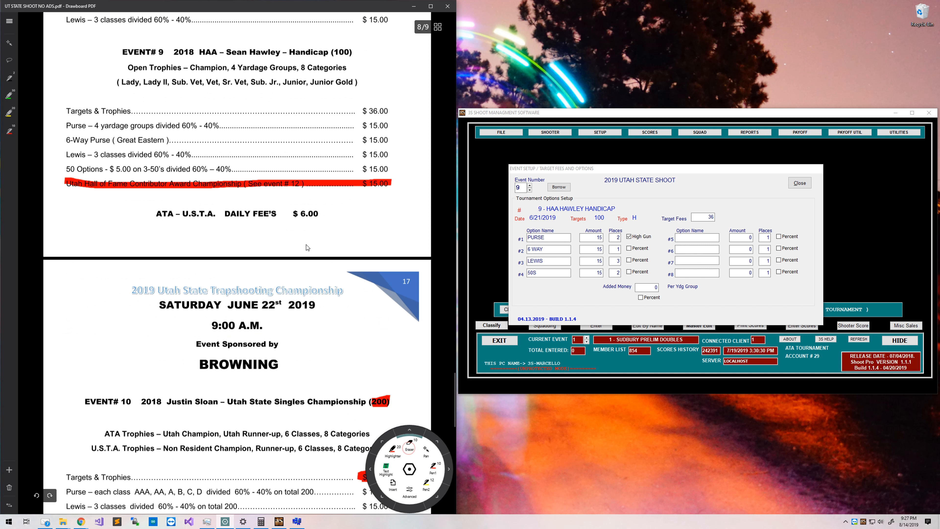
left_click(332, 184)
left_click(13, 113)
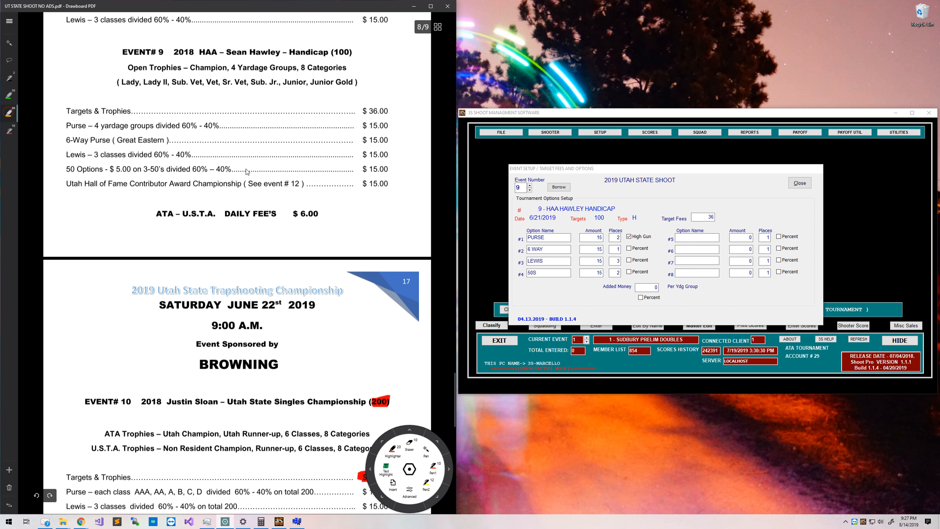
mouse_move(248, 185)
left_mouse_down()
mouse_move(300, 187)
mouse_move(235, 186)
left_mouse_up()
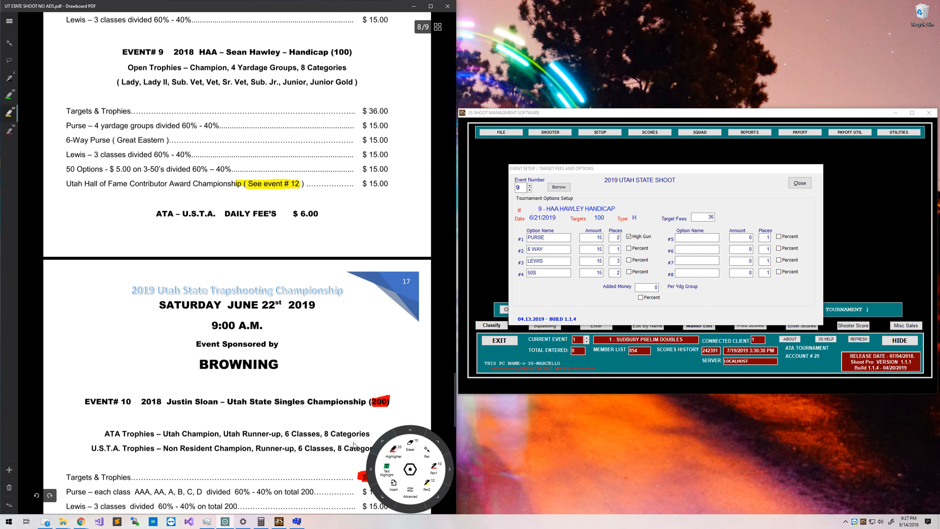
Highlight the Utah Hall of Fame Contributor Award name in red and move the annotation toolbar aside.
left_click(398, 449)
left_click_drag(65, 184, 216, 186)
scroll(214, 280, "down", 6)
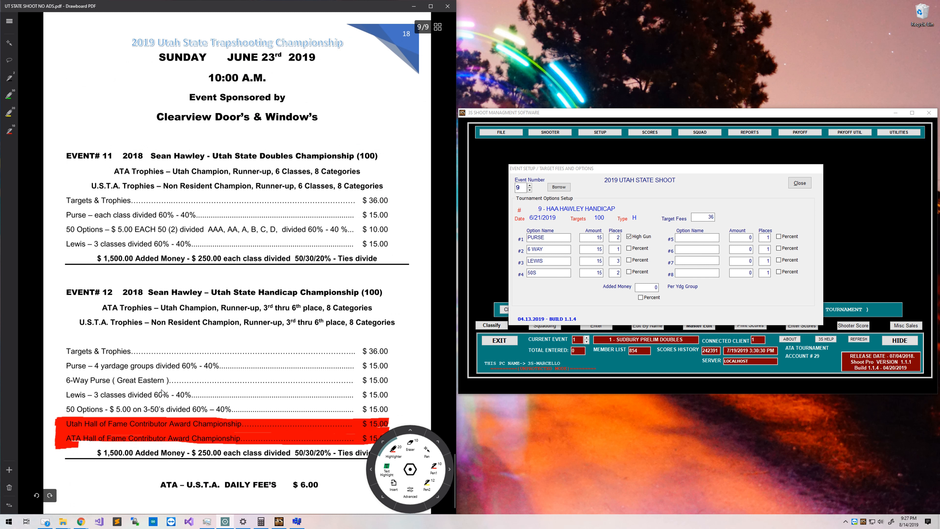
mouse_move(410, 468)
left_mouse_down()
mouse_move(429, 471)
mouse_move(438, 447)
mouse_move(407, 448)
mouse_move(420, 442)
mouse_move(412, 483)
mouse_move(413, 471)
left_mouse_up()
scroll(292, 370, "up", 10)
scroll(289, 371, "down", 1)
scroll(289, 372, "down", 10)
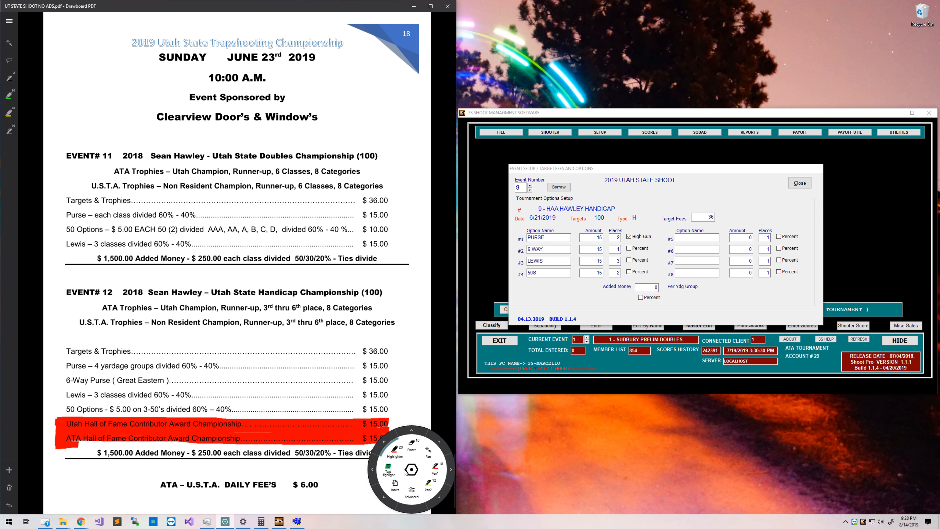
scroll(224, 393, "up", 10)
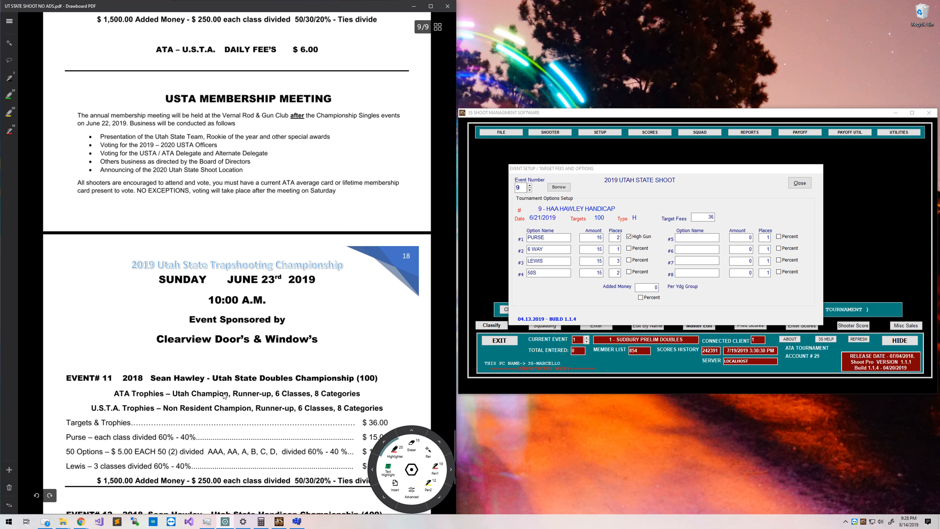
scroll(224, 392, "up", 4)
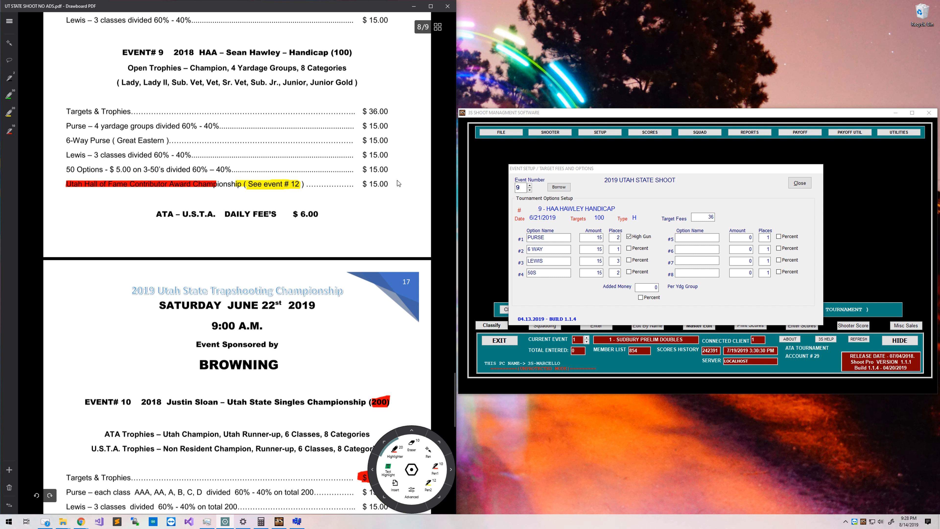
Name event 9's fifth option 'UT HOF AWRD' and move on to its amount.
left_click(692, 238)
type("UT ")
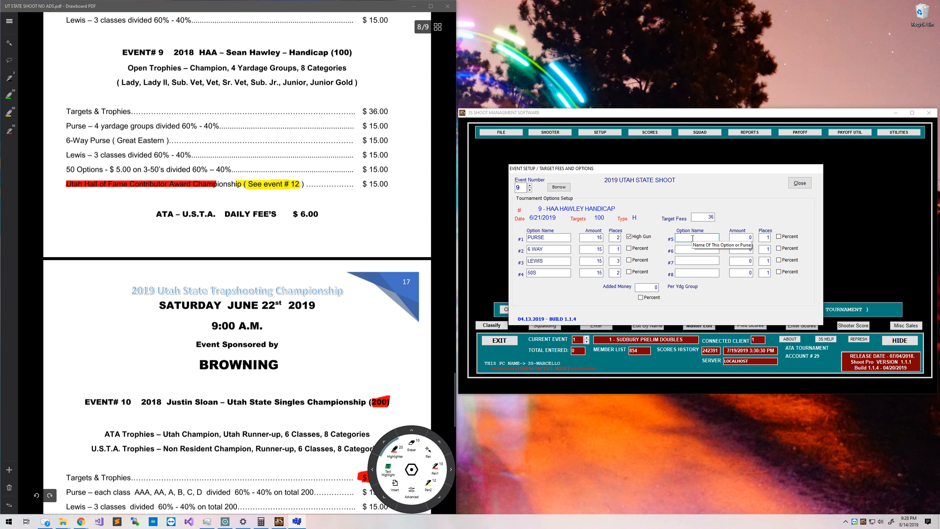
type("HOF AWRD")
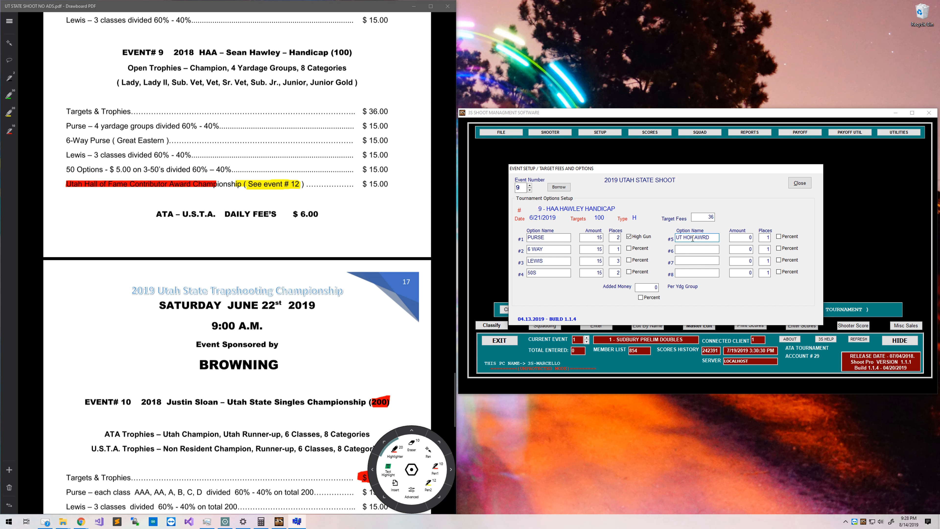
key("Tab")
key("Tab")
Erase the highlight marks on the PDF's Hall of Fame line.
left_click(409, 451)
left_click_drag(143, 186, 293, 185)
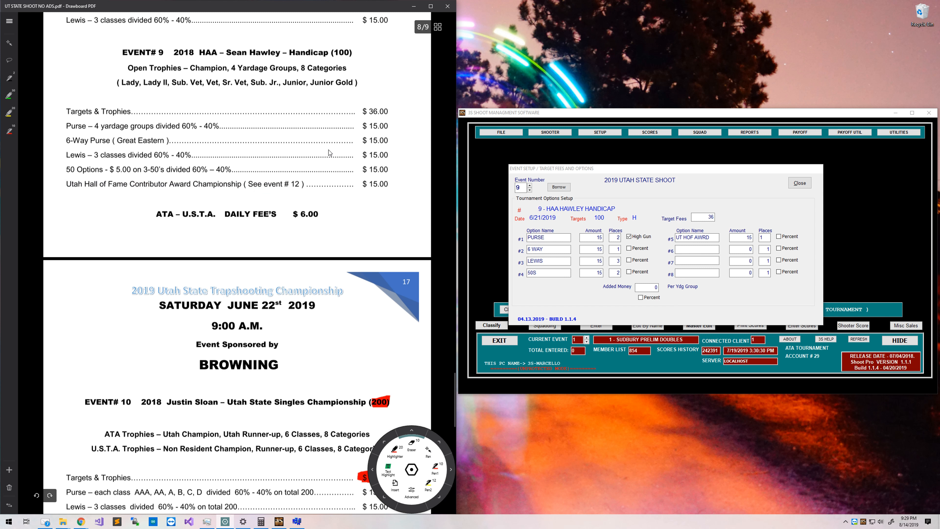
scroll(385, 314, "down", 4)
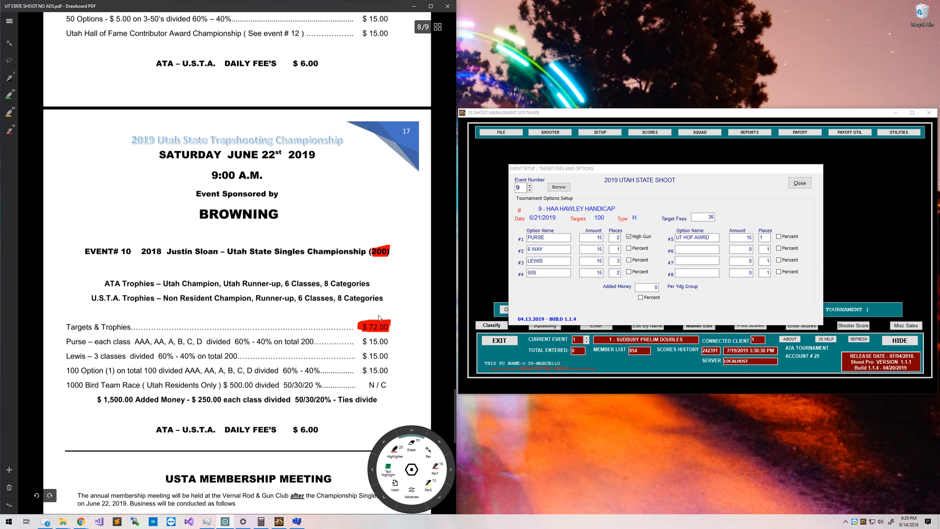
Copy earlier fees and options into event 10 and erase the red mark over (200) in the PDF.
left_click(529, 184)
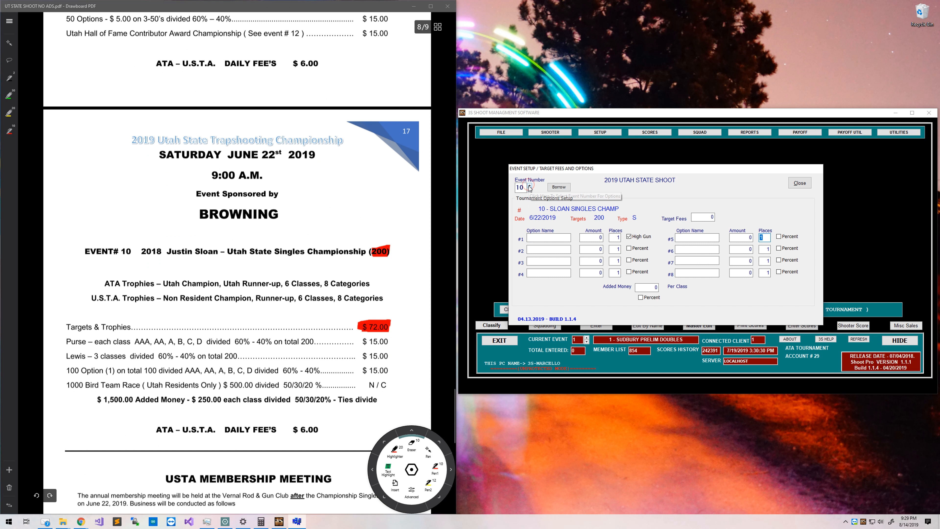
left_click(557, 187)
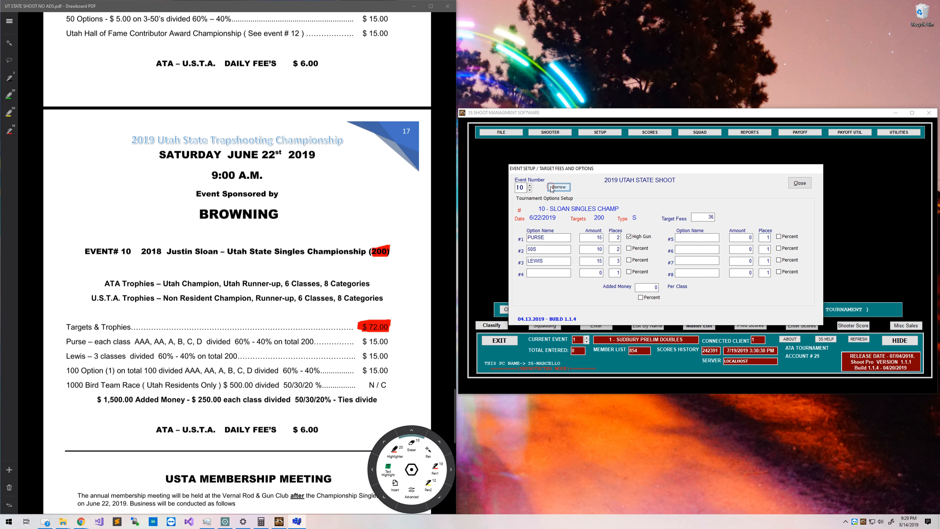
left_click(381, 253)
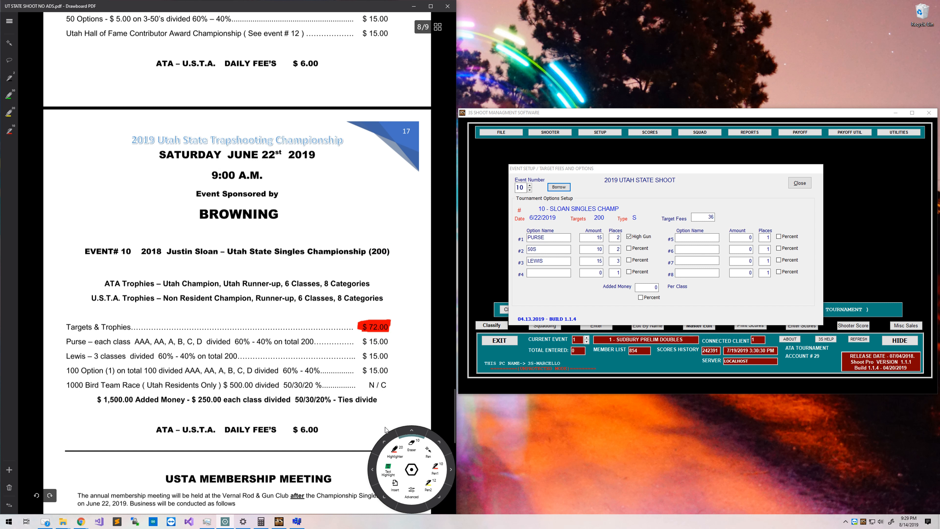
left_click(395, 449)
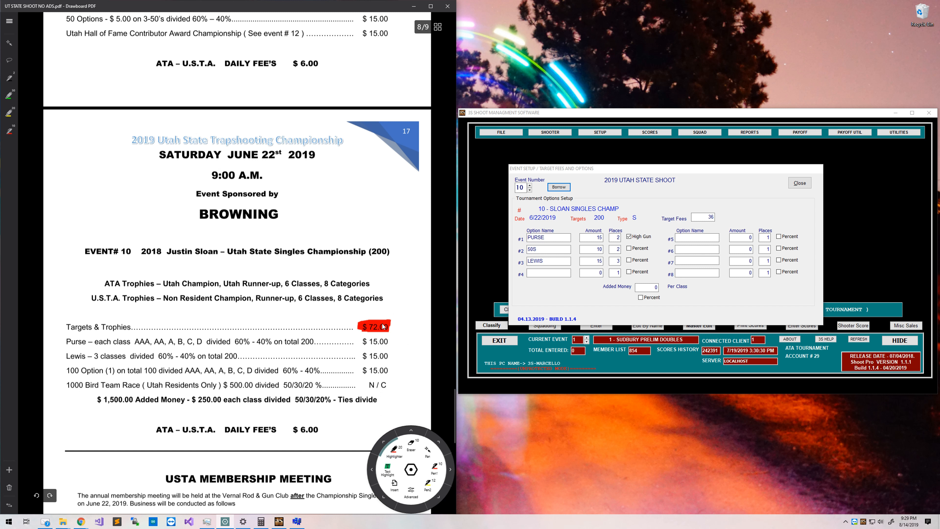
Set event 10's target fees to 72 and 50S to 15; red-highlight the 1000 Bird Team Race line.
double_click(701, 218)
type("7")
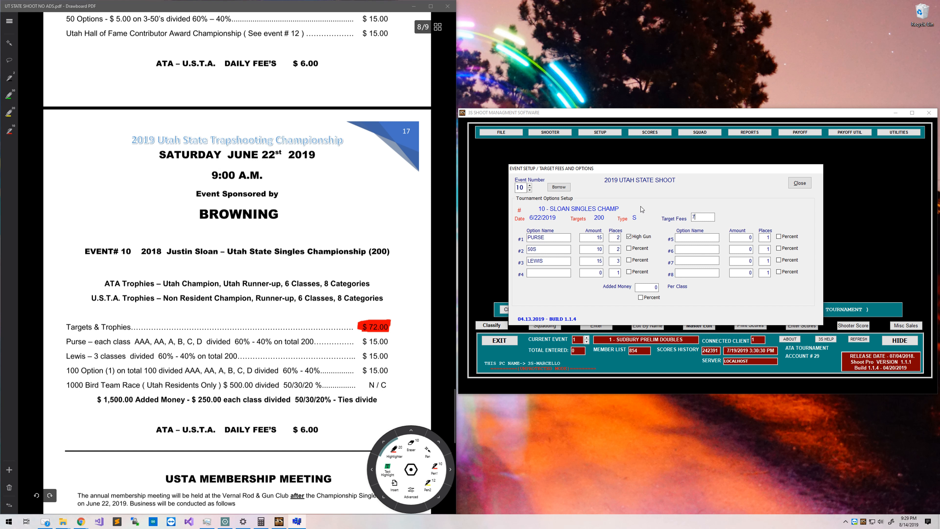
type("2")
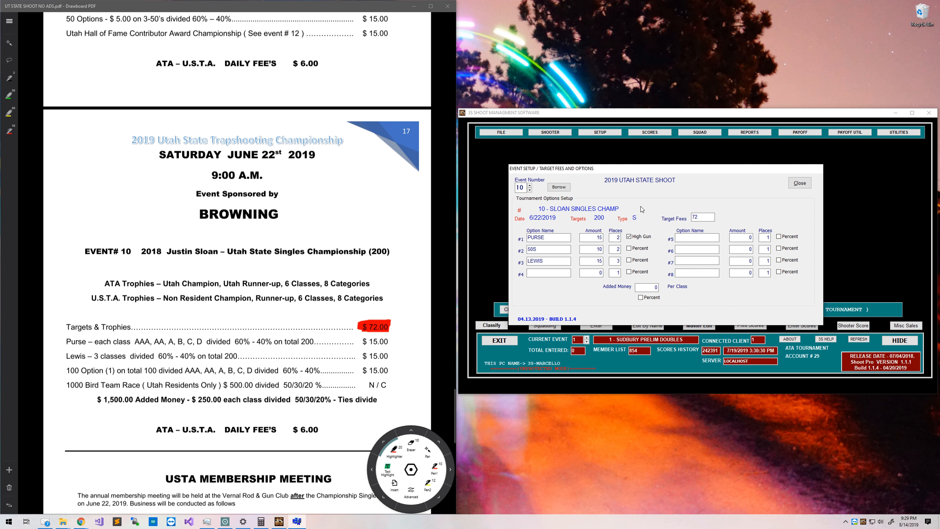
double_click(599, 248)
type("1")
left_click(588, 261)
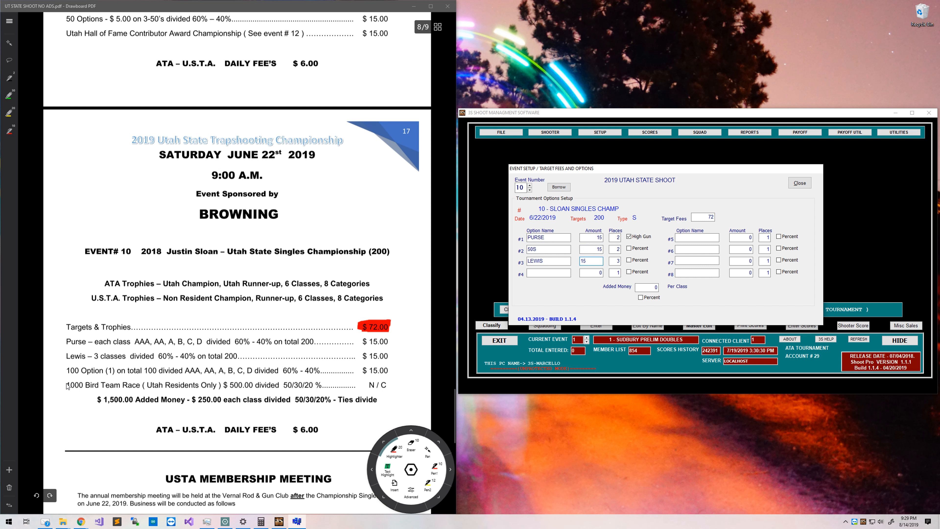
left_click_drag(67, 387, 323, 386)
left_click_drag(259, 387, 61, 388)
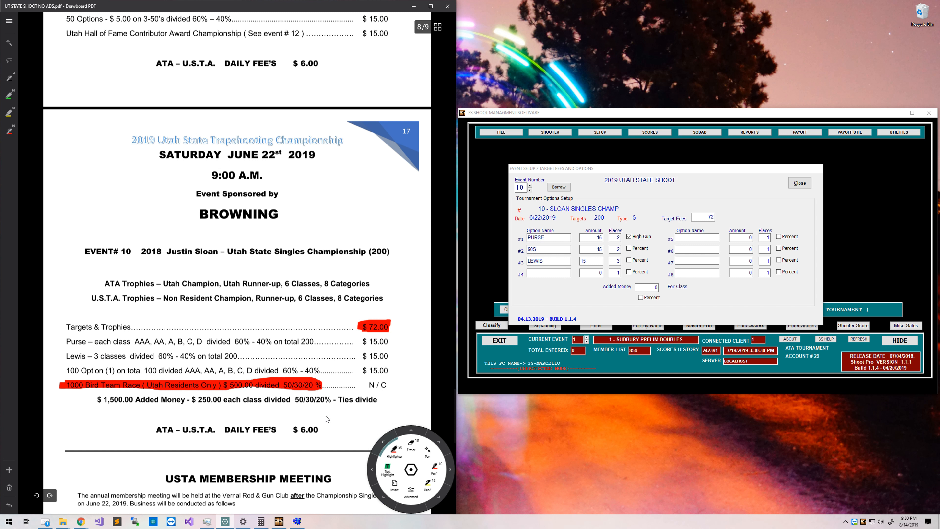
Highlight the Purse, Lewis and 100 Option lines green in the PDF program.
left_click(8, 96)
left_click_drag(60, 338, 376, 341)
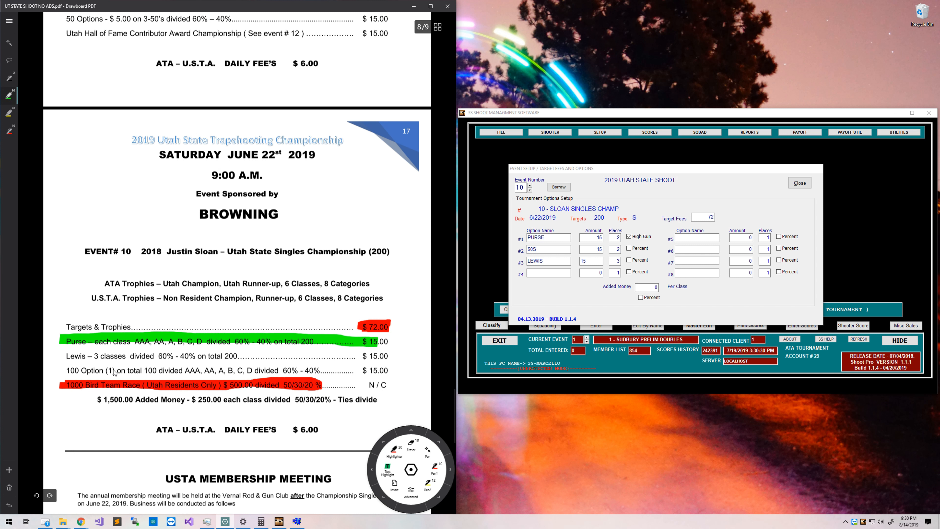
left_click_drag(61, 355, 390, 357)
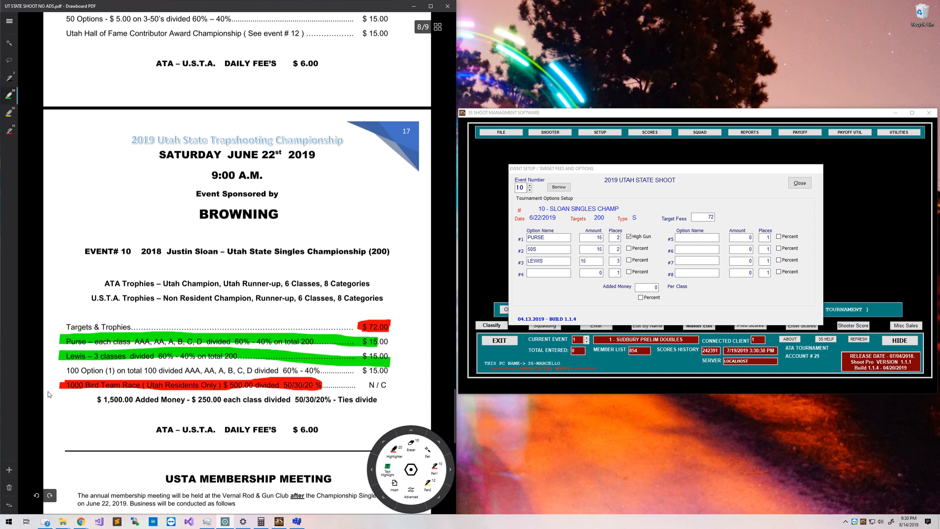
left_click_drag(66, 369, 383, 372)
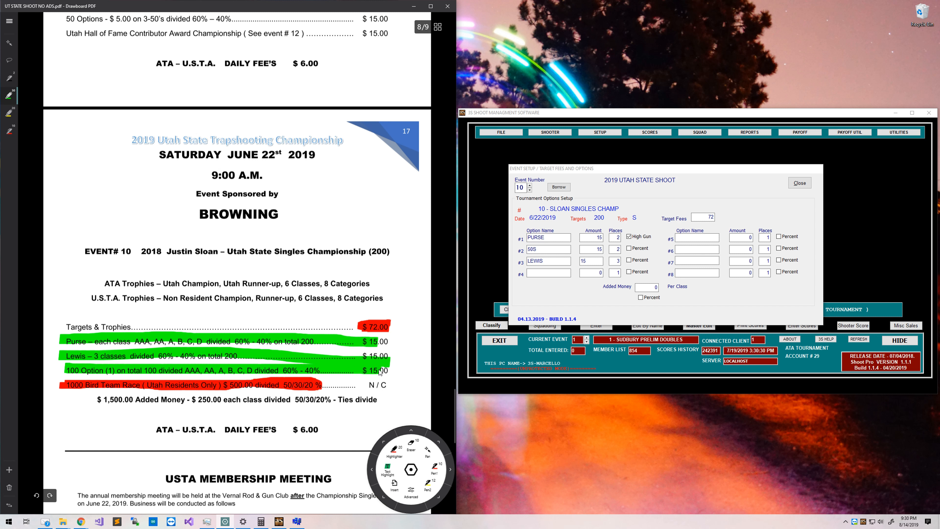
Clear event 10's 50S option row and retype LEWIS as option 2.
double_click(569, 248)
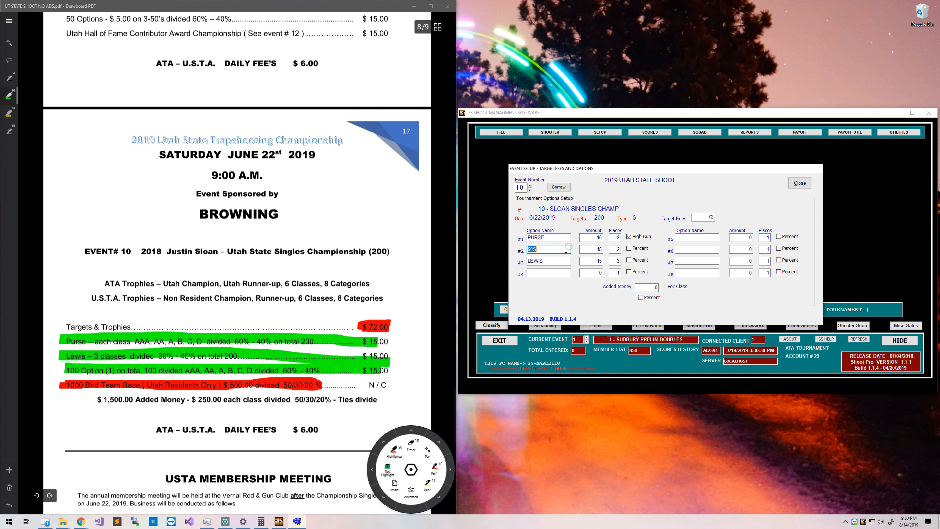
key("Delete")
double_click(600, 250)
key("Delete")
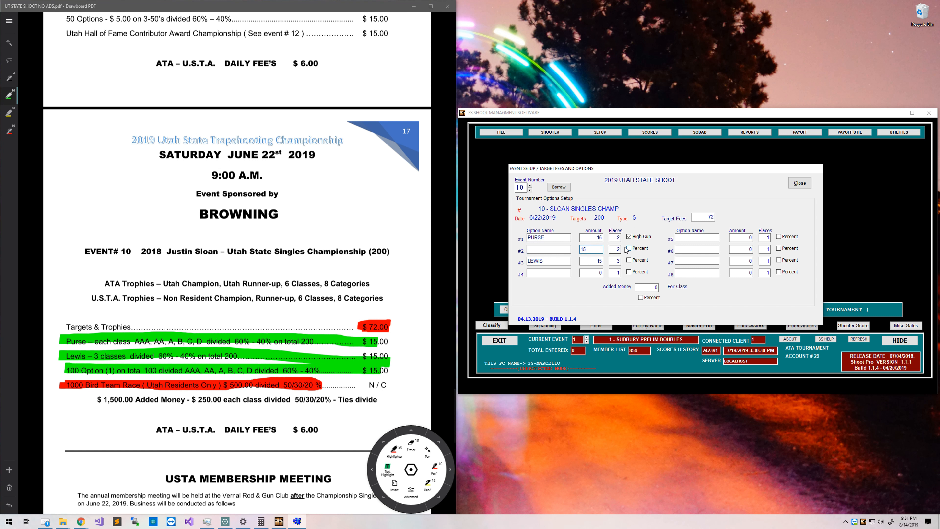
double_click(617, 250)
key("Delete")
left_click(568, 263)
double_click(569, 264)
type("X")
left_click(566, 246)
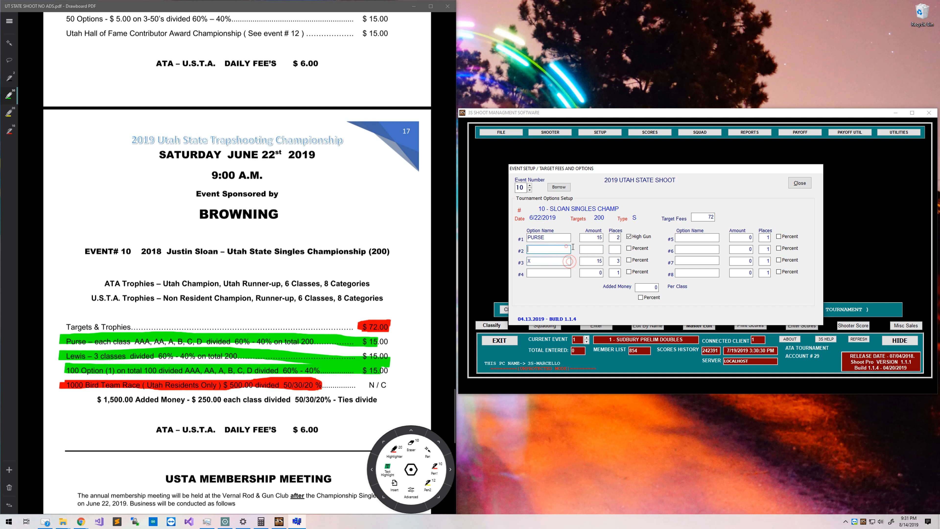
type("LEWIS")
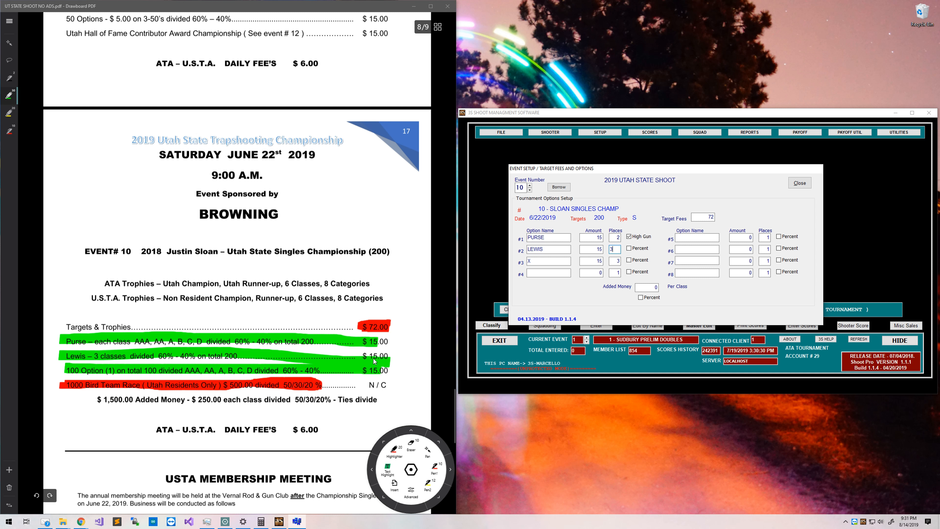
Make option 3 HG PURSE with 2 places and mark it as High Gun.
left_click(635, 268)
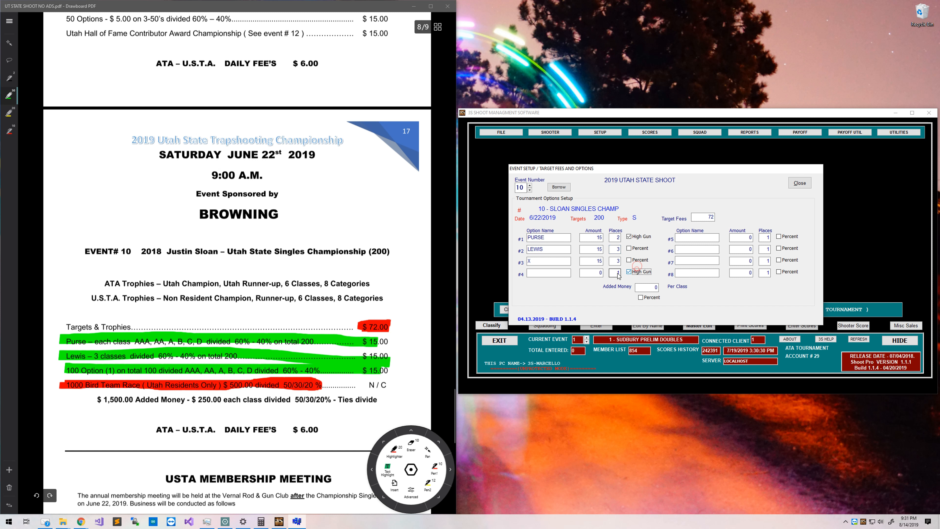
left_click(631, 271)
left_click(633, 261)
double_click(529, 262)
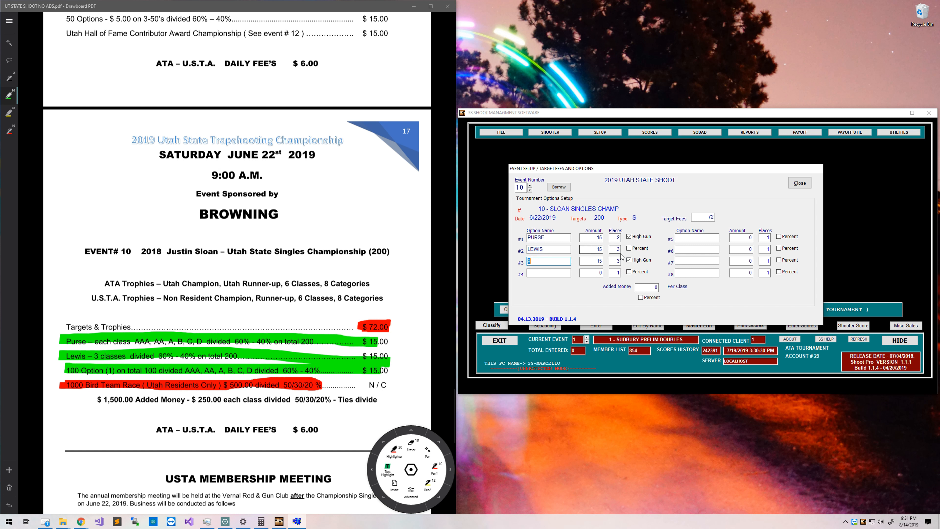
double_click(614, 261)
type("2")
double_click(556, 261)
key("BackSpace")
type("HG PURSE")
Highlight the $1,500.00 Added Money line and enter 1500 as event 10's added money.
scroll(236, 260, "down", 1)
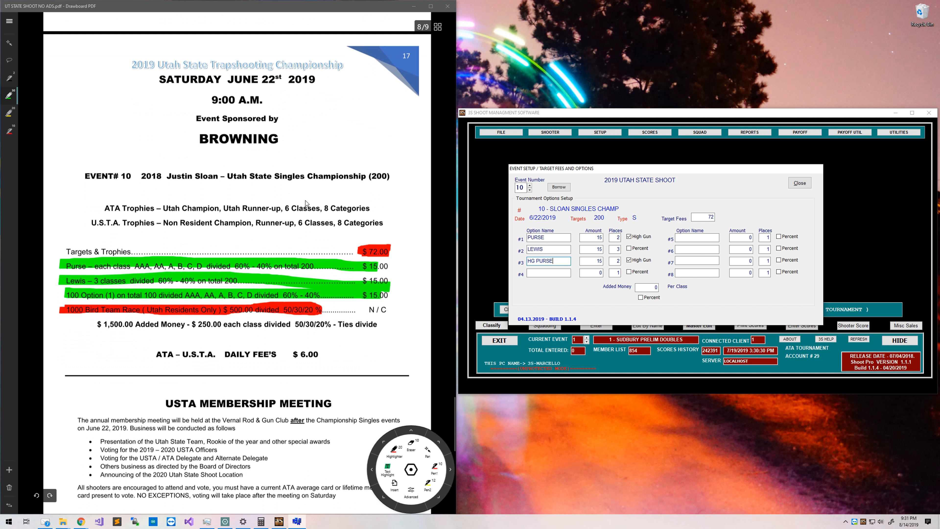
scroll(306, 201, "down", 4)
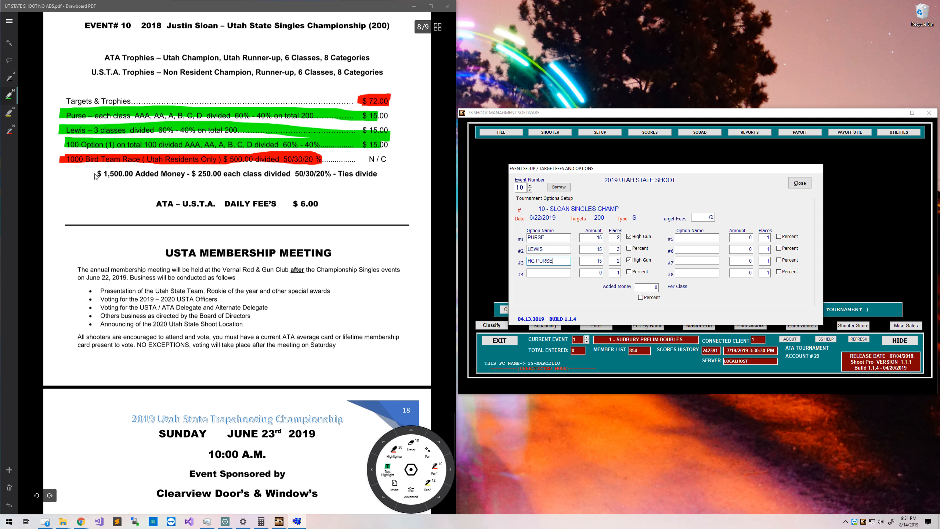
left_click_drag(96, 174, 383, 174)
left_click(646, 287)
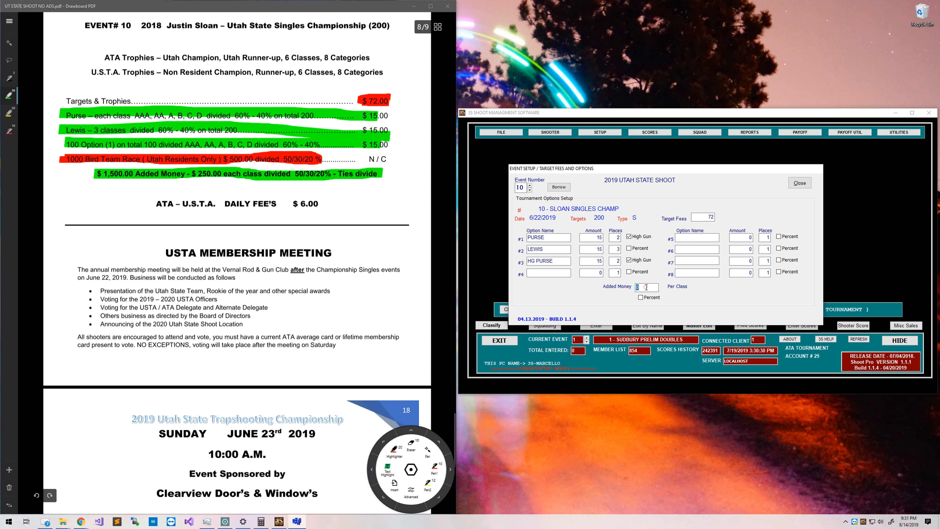
type("1500")
scroll(313, 281, "down", 8)
scroll(288, 274, "down", 2)
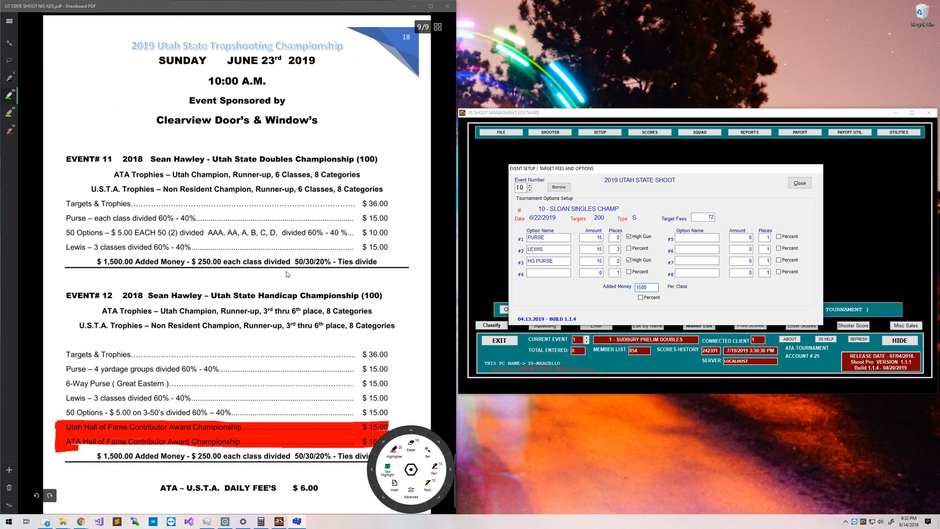
Borrow the previous options into event 11, give it 1500 added money, then advance to event 12.
left_click(530, 186)
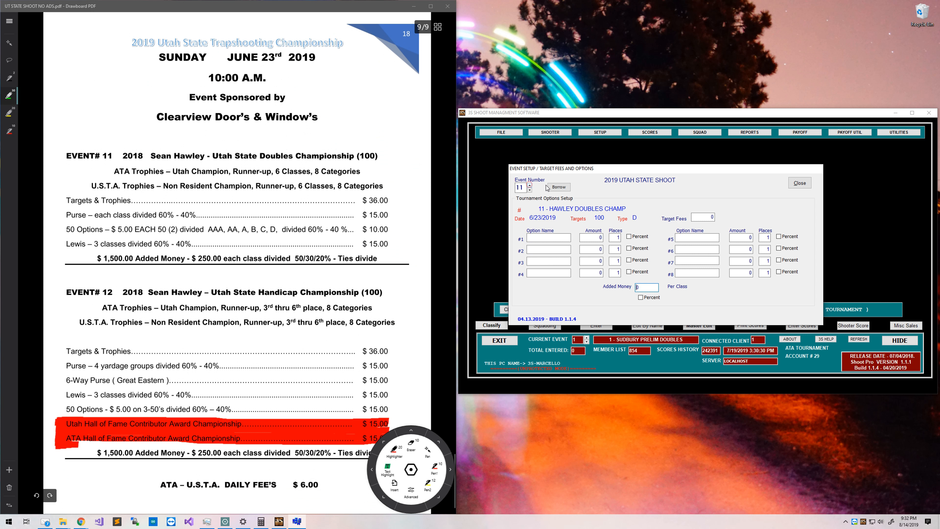
left_click(549, 187)
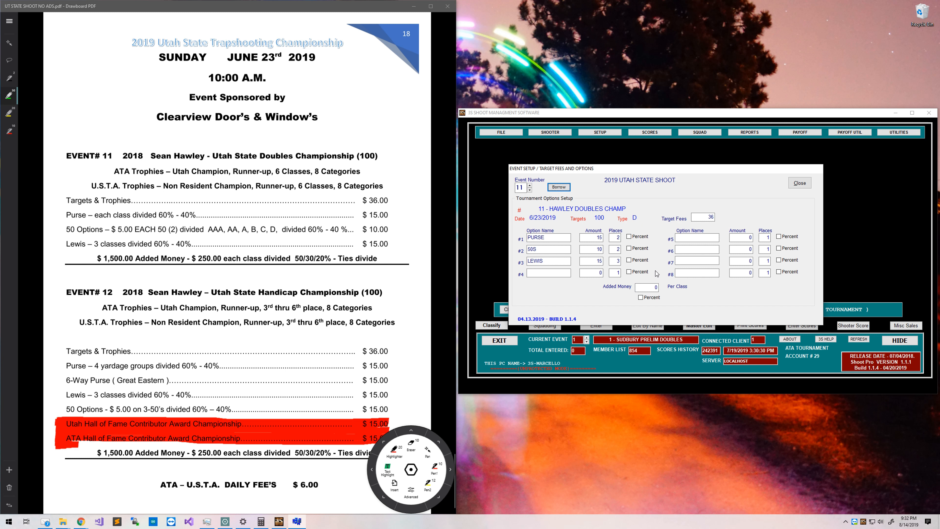
left_click_drag(97, 258, 197, 261)
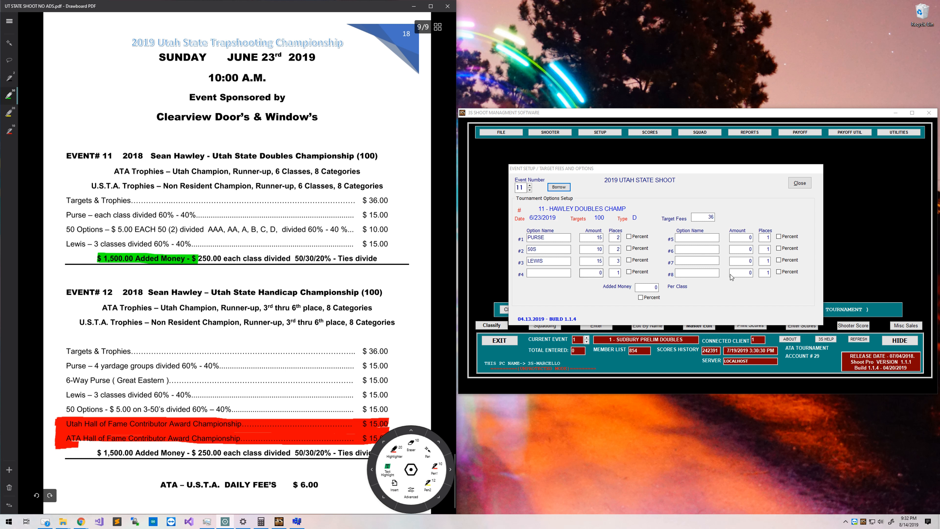
left_click(644, 287)
type("1500")
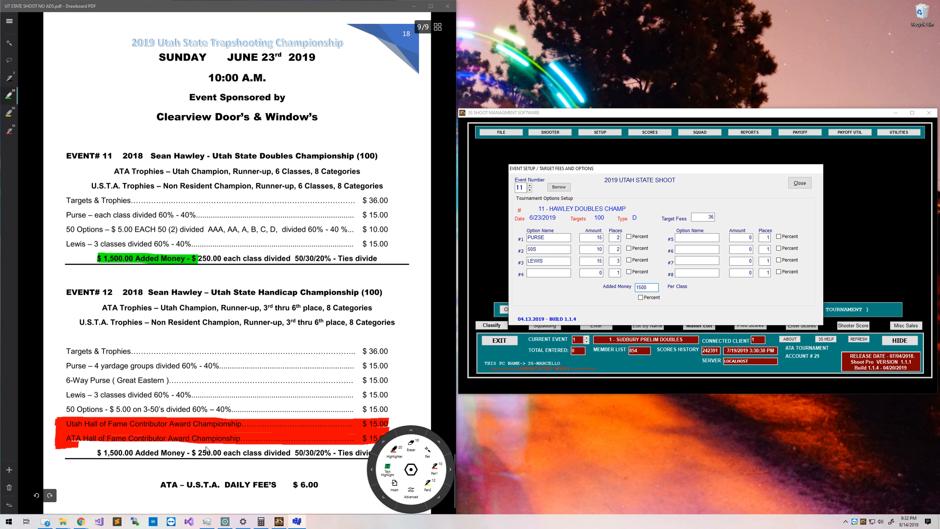
left_click(529, 185)
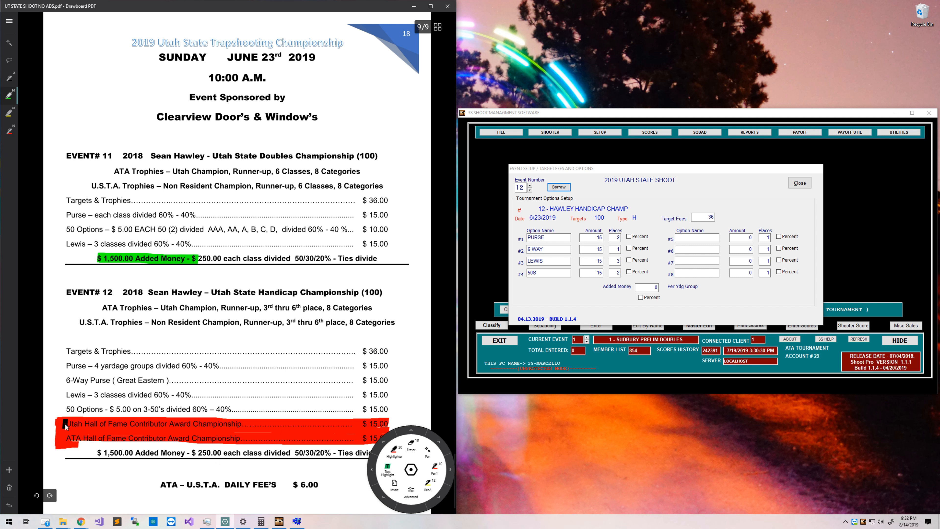
Highlight the Utah and ATA Hall of Fame lines and the $15.00 fee green in the PDF.
left_click_drag(63, 423, 158, 425)
key("ctrl+z")
left_click(213, 421)
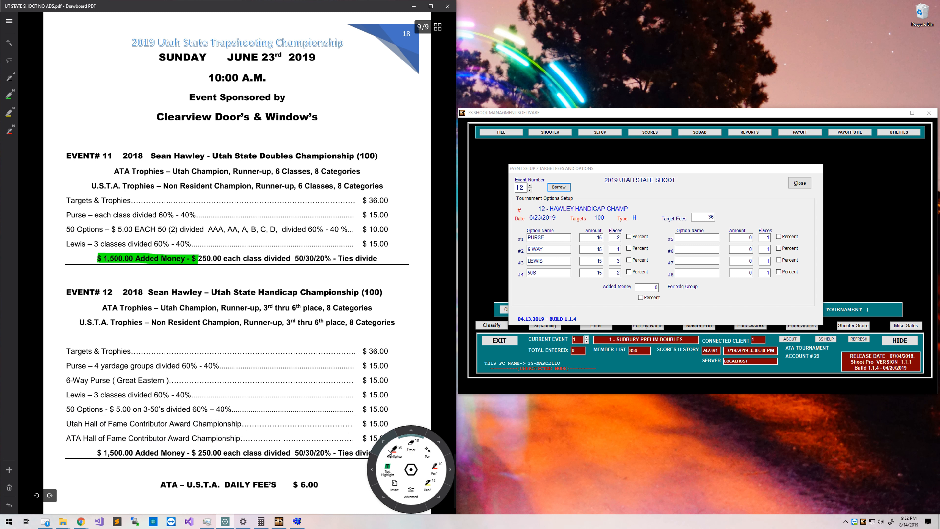
left_click(5, 97)
left_click_drag(62, 423, 242, 424)
mouse_move(63, 434)
left_mouse_down()
mouse_move(237, 441)
mouse_move(74, 439)
left_mouse_up()
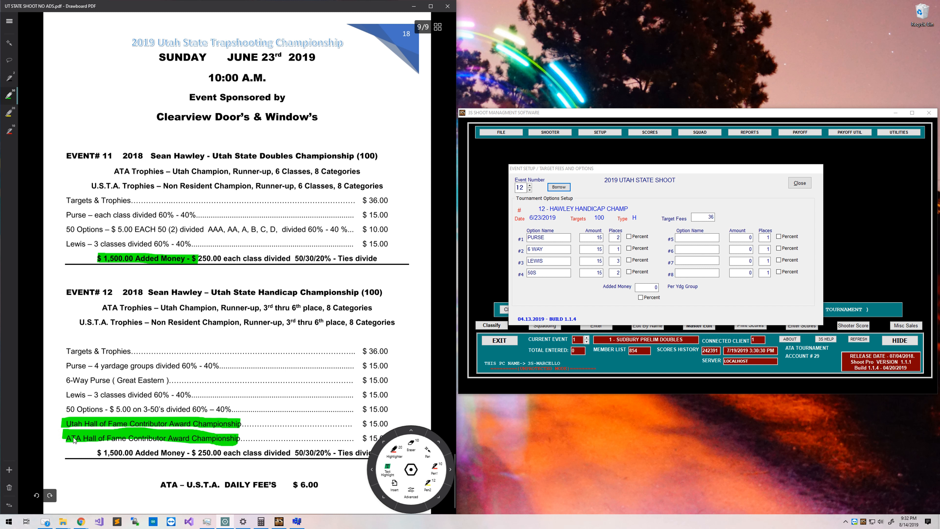
mouse_move(362, 430)
left_mouse_down()
mouse_move(381, 429)
mouse_move(371, 435)
mouse_move(381, 440)
left_mouse_up()
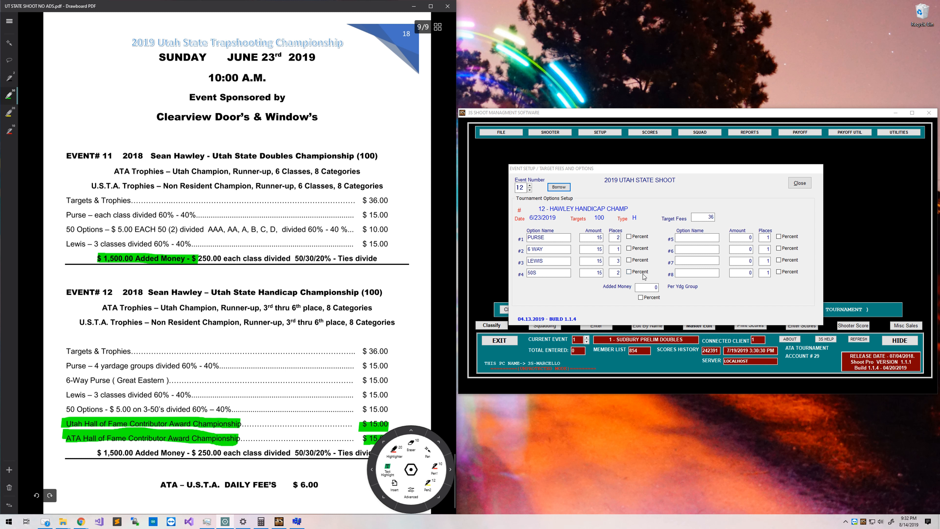
Give event 12 1500 added money, UT HOF AWD and ATA HOF AWD at 15, and close setup.
left_click(652, 287)
type("1500")
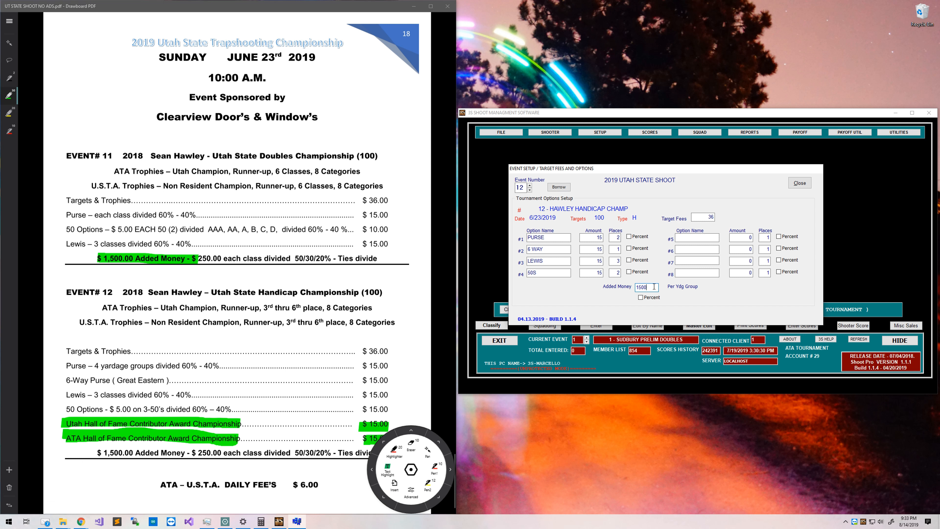
left_click(704, 238)
type("UT HOF AWD")
key("Tab")
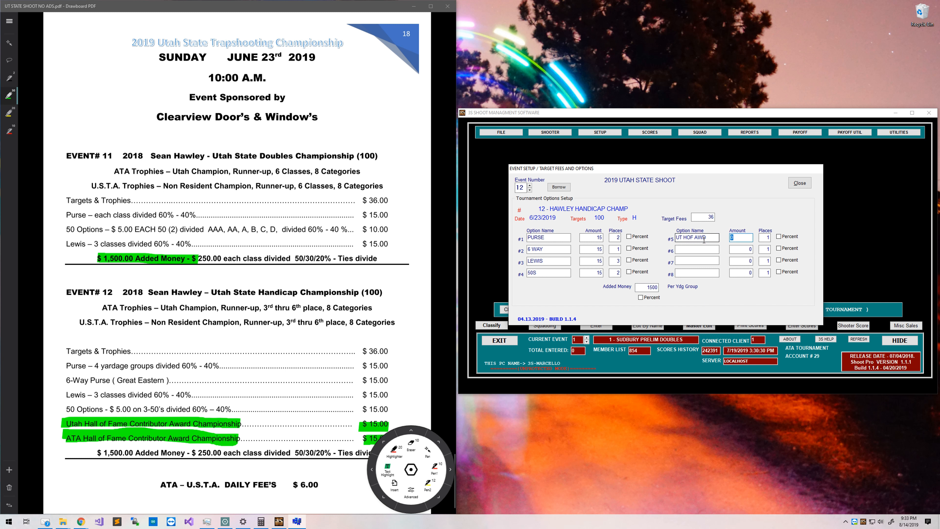
type("15")
key("Tab")
key("Tab")
key("Tab")
type("ATAHOF AWD")
key("Tab")
type("15")
key("Tab")
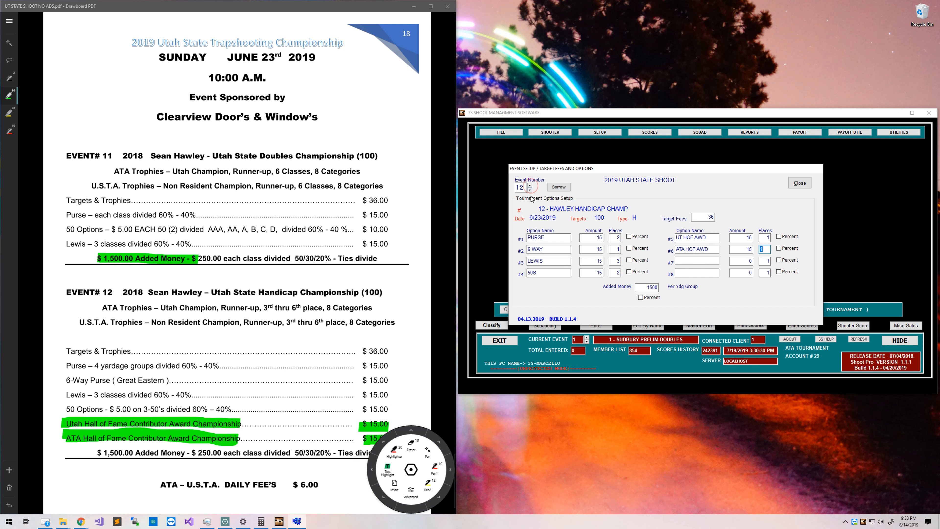
left_click(799, 183)
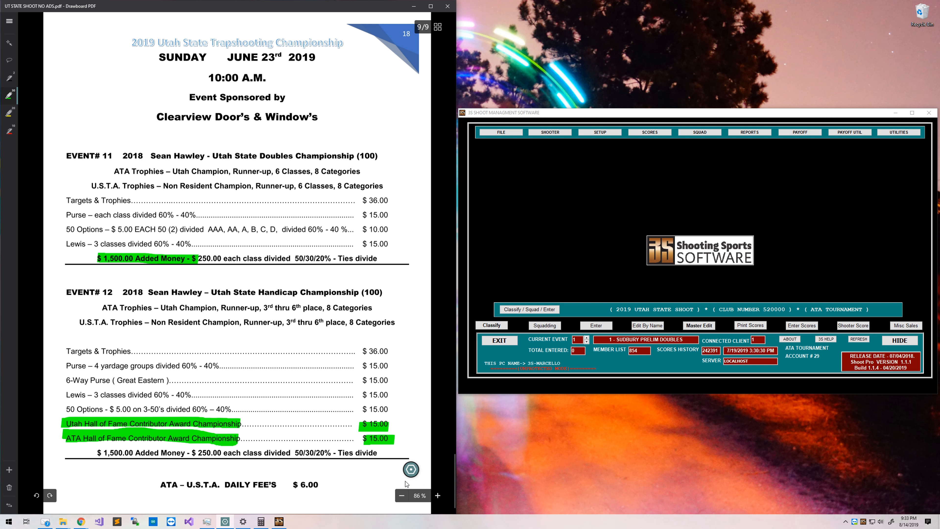
Highlight Target Fee, Options and Added Money green on the Tournament Setup Checklist.
left_click(5, 19)
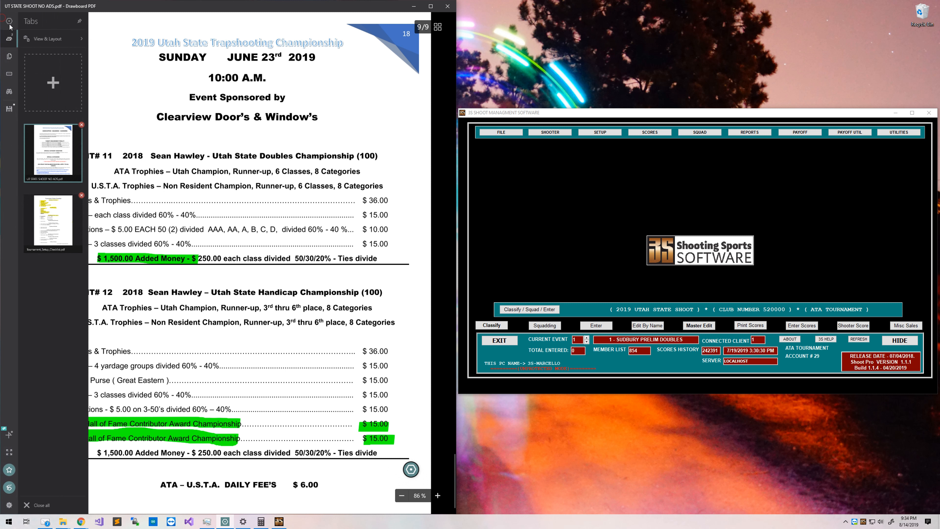
left_click(35, 234)
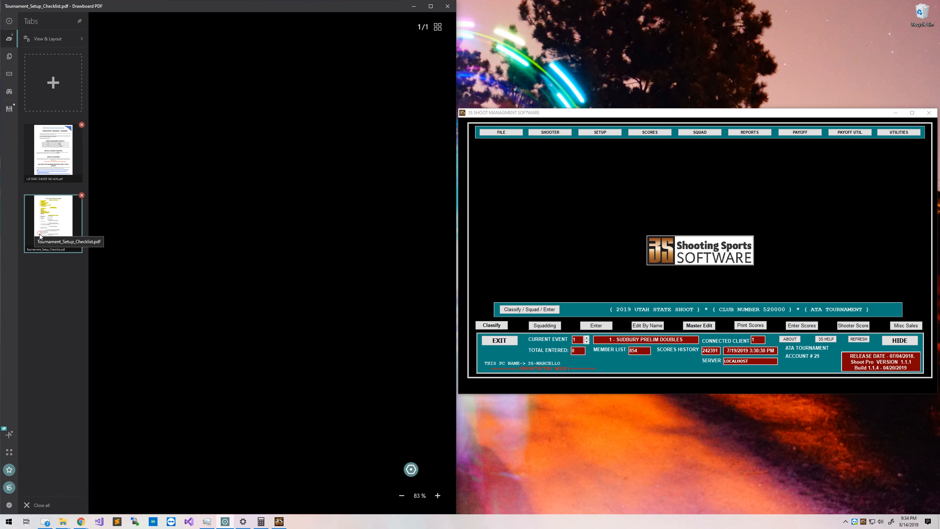
left_click(437, 196)
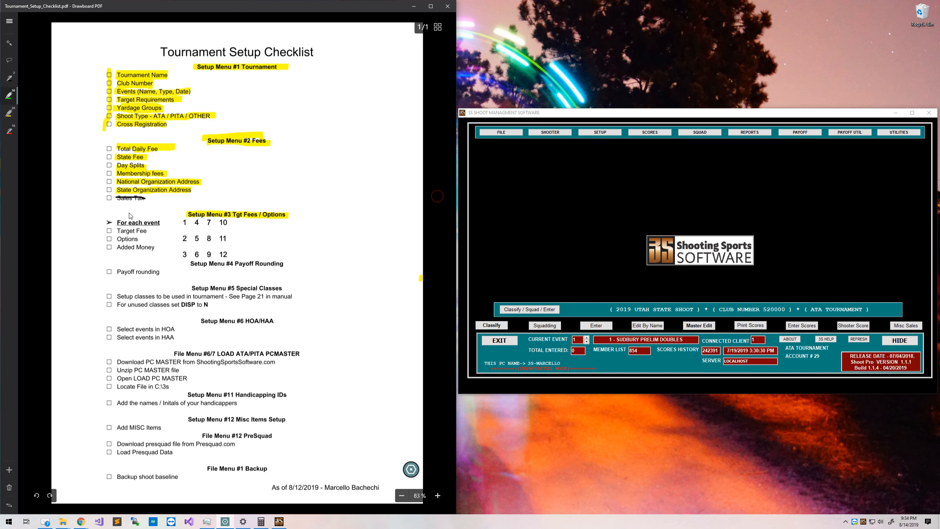
left_click(108, 231)
mouse_move(110, 233)
left_mouse_down()
mouse_move(148, 232)
mouse_move(109, 240)
mouse_move(132, 242)
left_mouse_up()
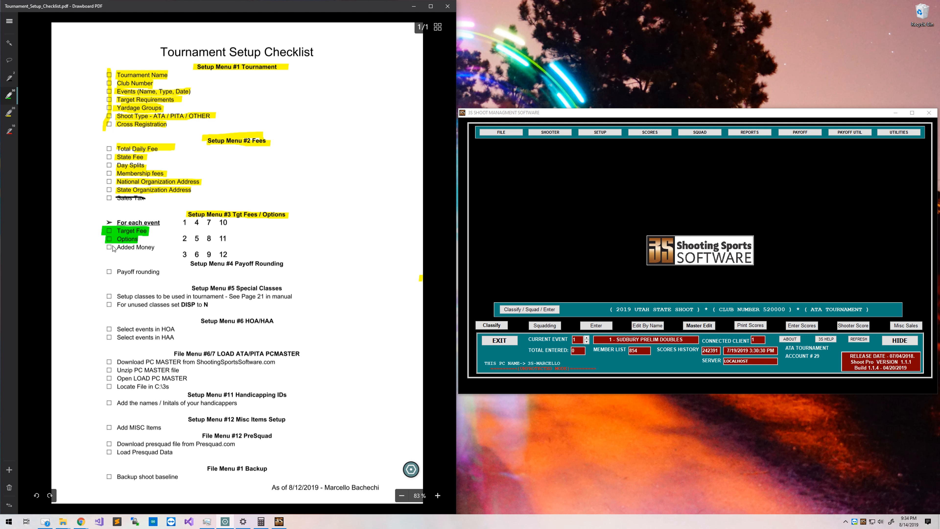
left_click_drag(107, 247, 151, 249)
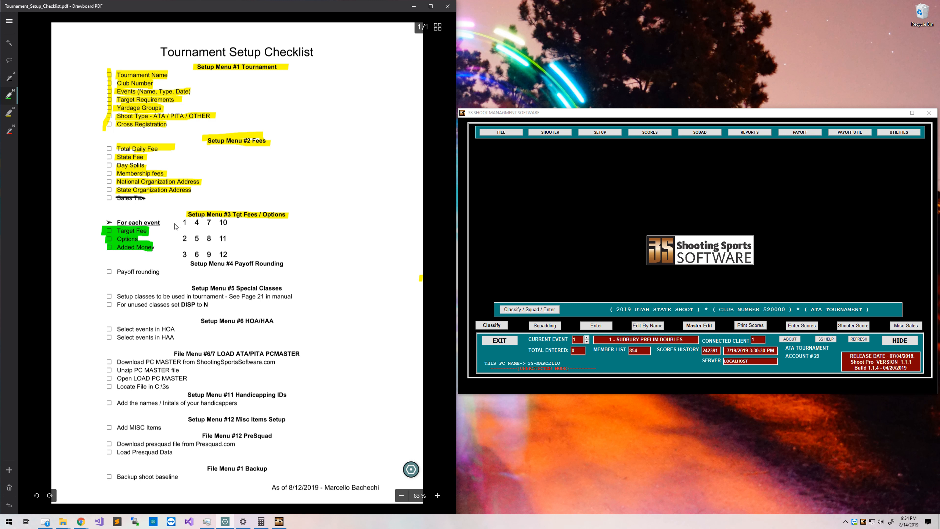
mouse_move(180, 221)
left_mouse_down()
mouse_move(226, 222)
mouse_move(227, 263)
mouse_move(184, 256)
mouse_move(184, 227)
left_mouse_up()
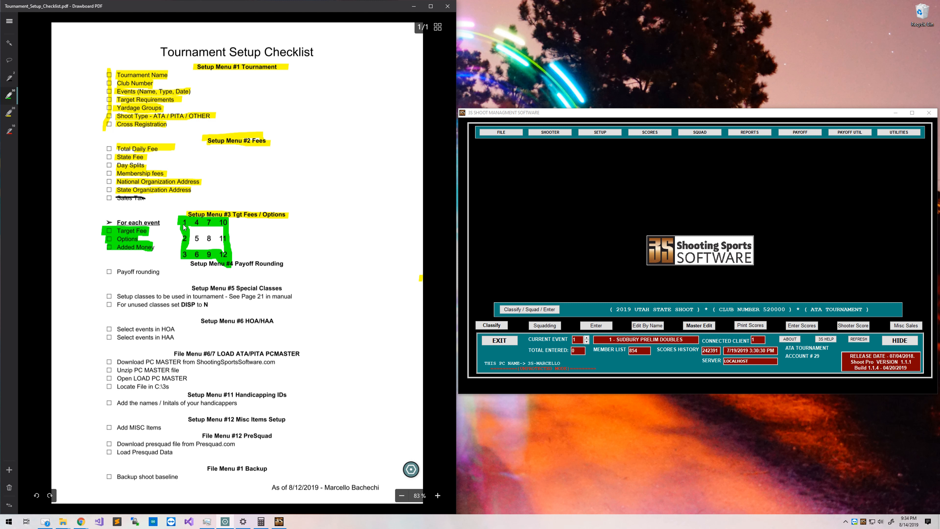
key("ctrl+z")
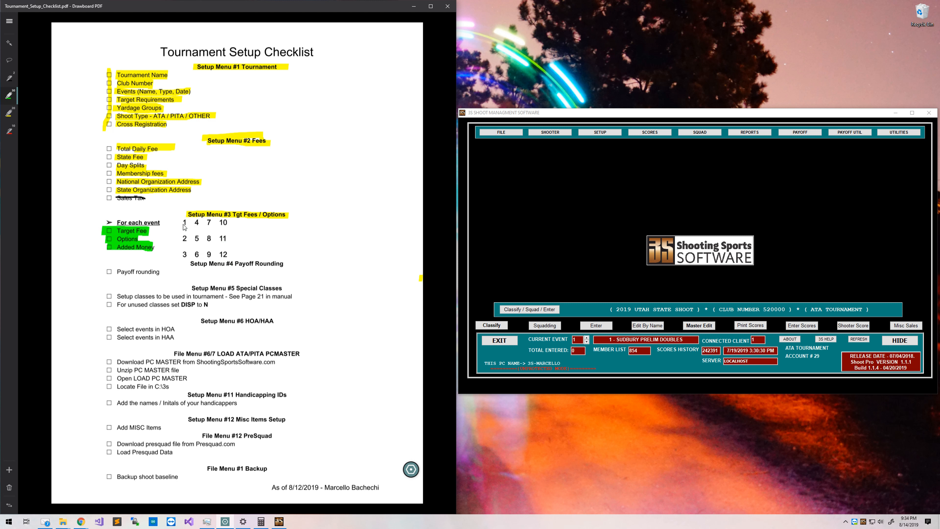
Erase the green highlights on Event 12 in the shoot program PDF.
left_click(3, 23)
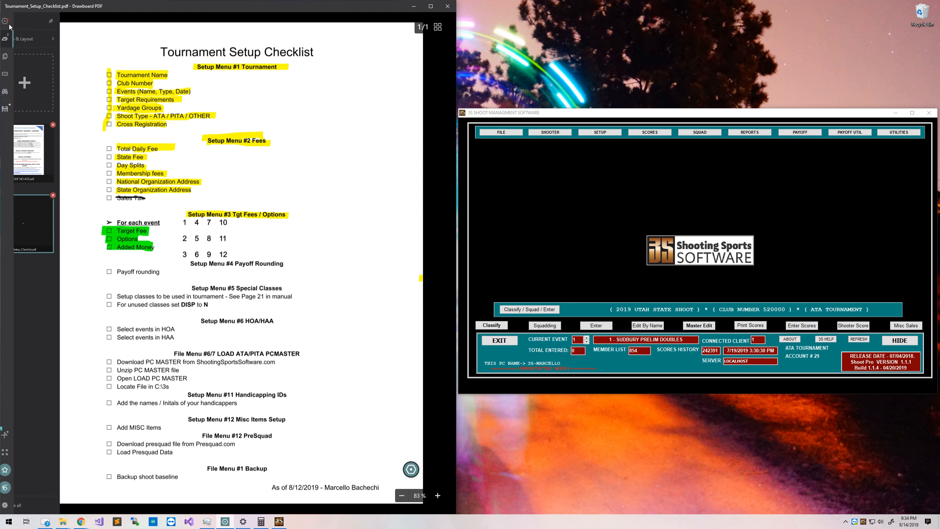
left_click(56, 158)
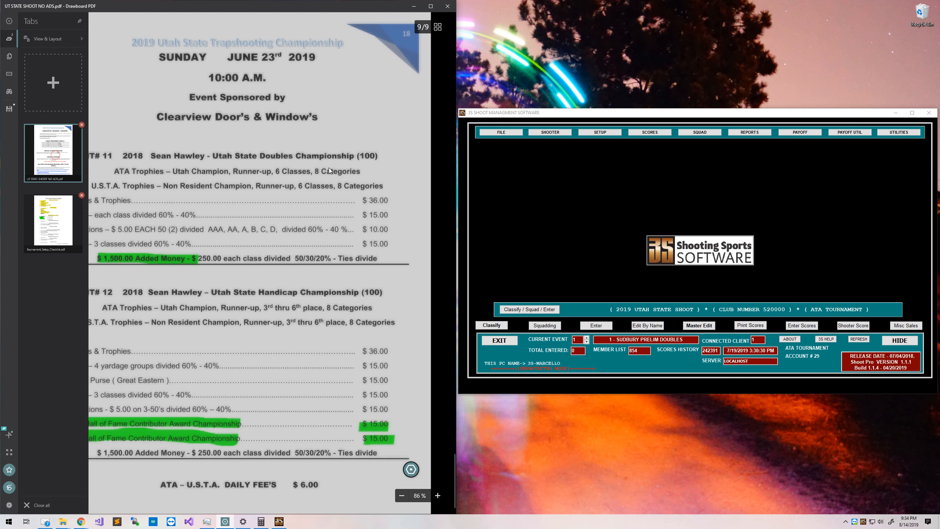
scroll(332, 166, "up", 7)
scroll(350, 206, "down", 7)
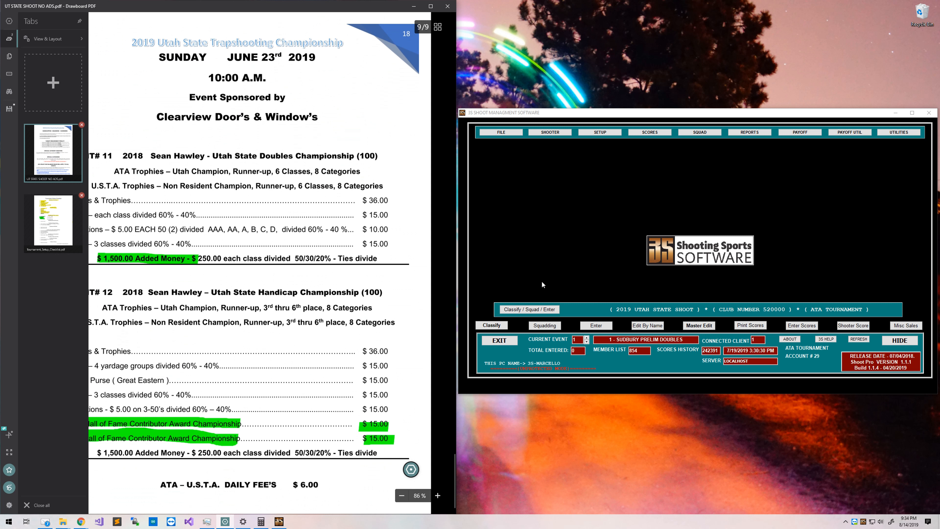
left_click(445, 275)
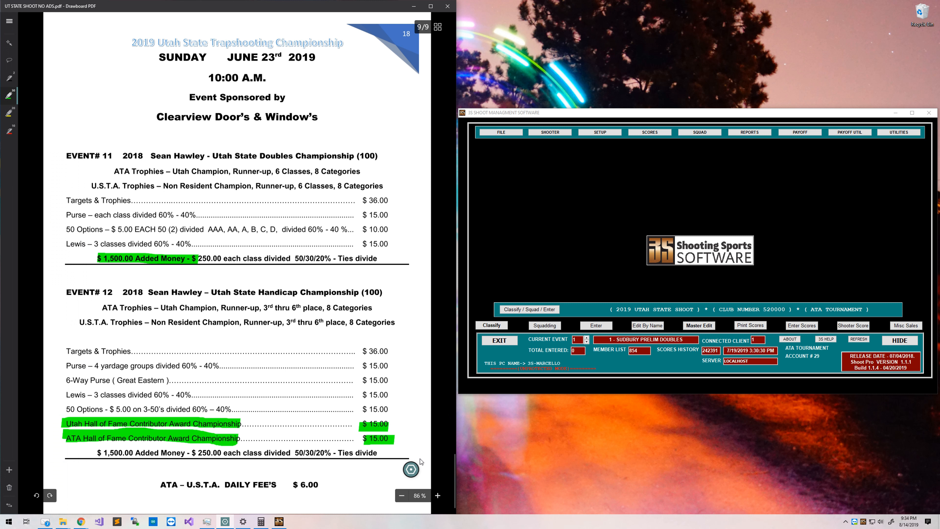
left_click(411, 469)
left_click(411, 449)
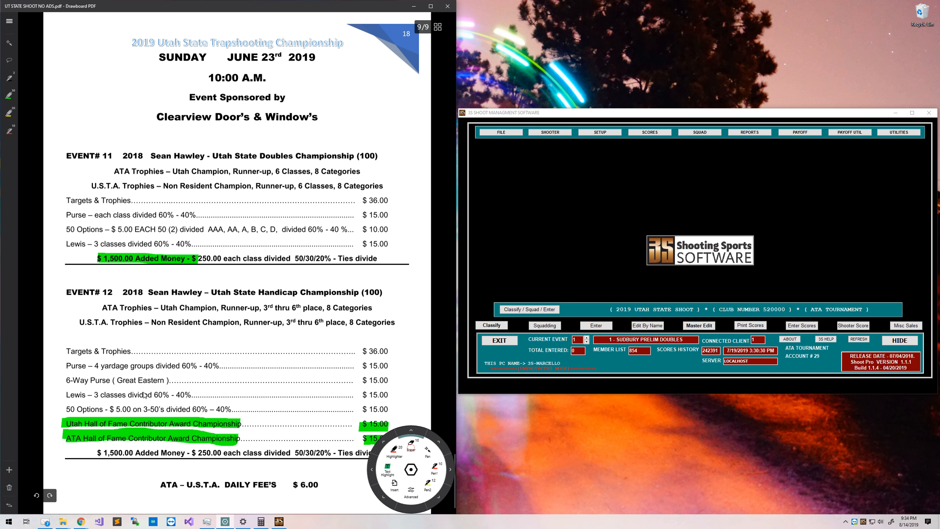
mouse_move(142, 399)
left_mouse_down()
mouse_move(192, 440)
mouse_move(373, 437)
mouse_move(372, 420)
left_mouse_up()
left_click_drag(153, 274, 159, 257)
scroll(237, 362, "up", 10)
left_click_drag(252, 330, 375, 252)
scroll(219, 369, "up", 20)
scroll(221, 371, "down", 10)
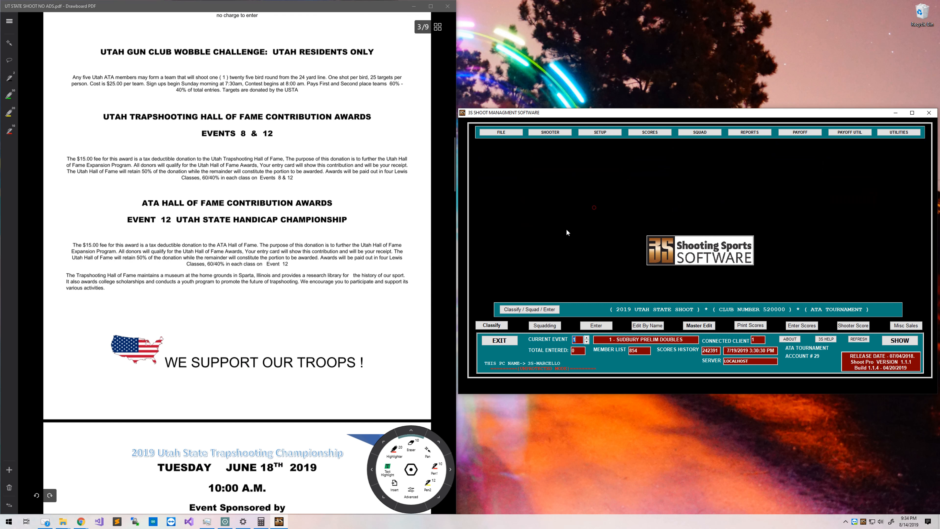
Preview the Just Setup Info Tournament Setup Report from Print Cheat Sheets.
left_click(584, 133)
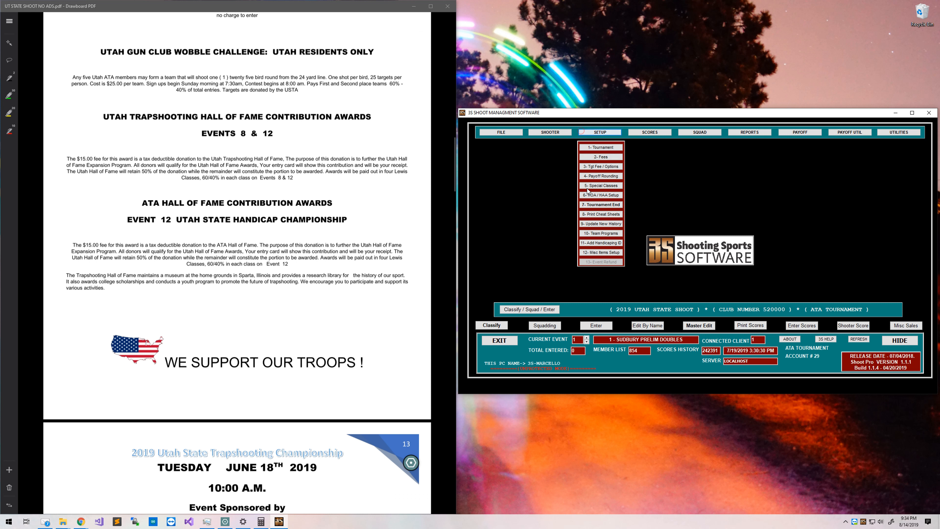
left_click(600, 213)
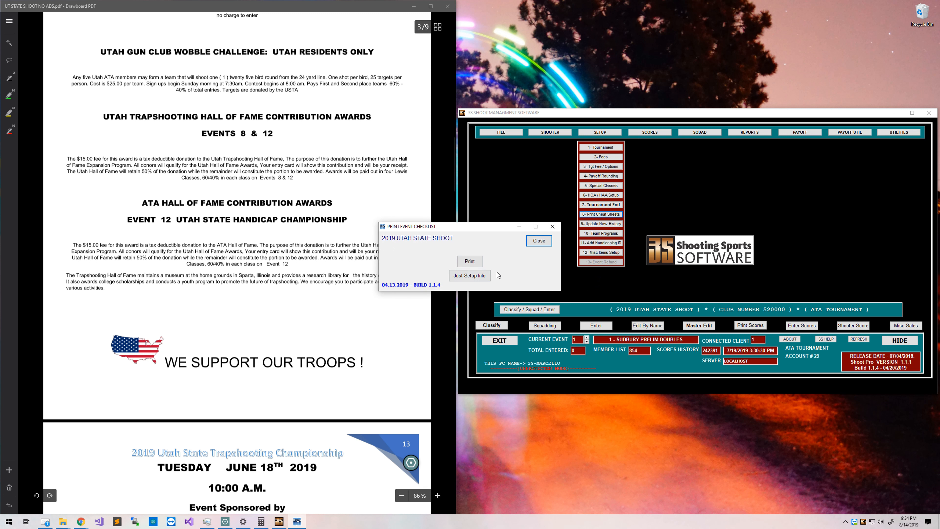
left_click(474, 275)
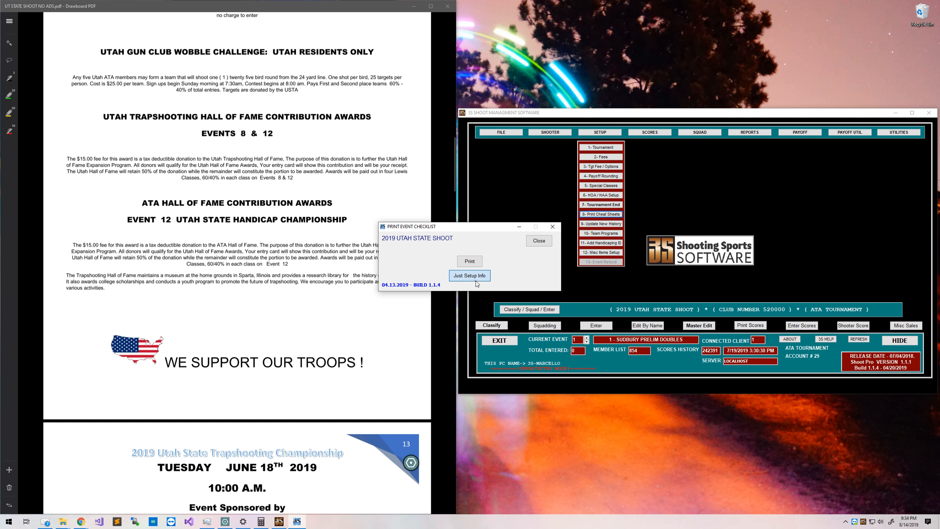
Snap the report preview to the right half of the screen beside the PDF program.
double_click(317, 8)
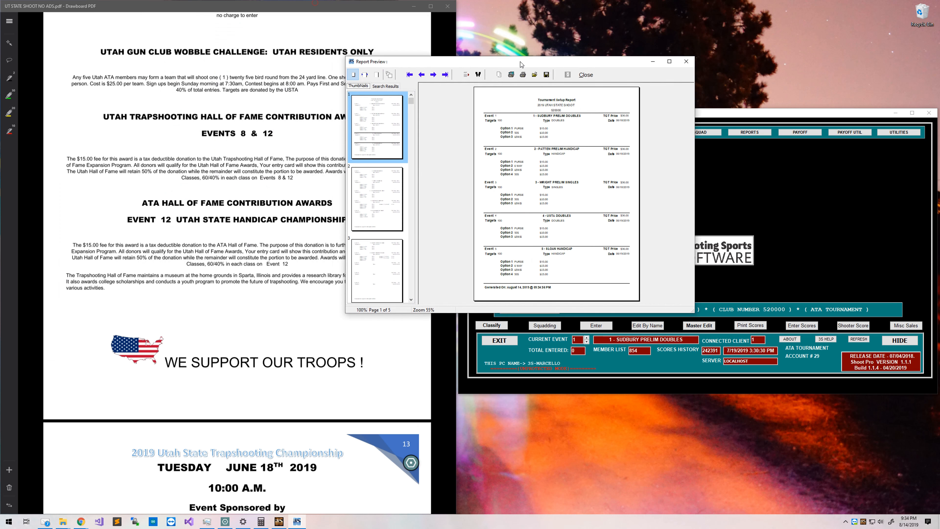
left_click_drag(684, 101, 681, 180)
key("super+Right")
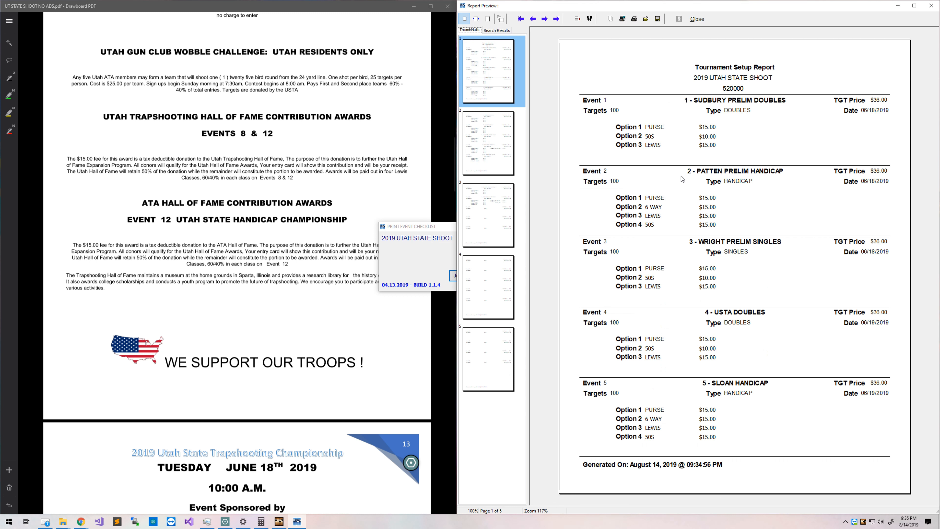
key("super+Right")
left_click(532, 90)
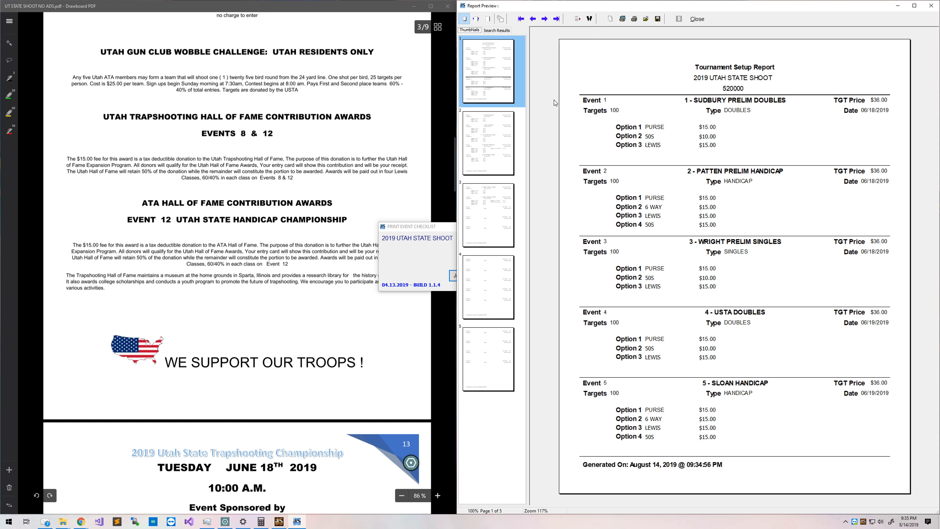
left_click(444, 203)
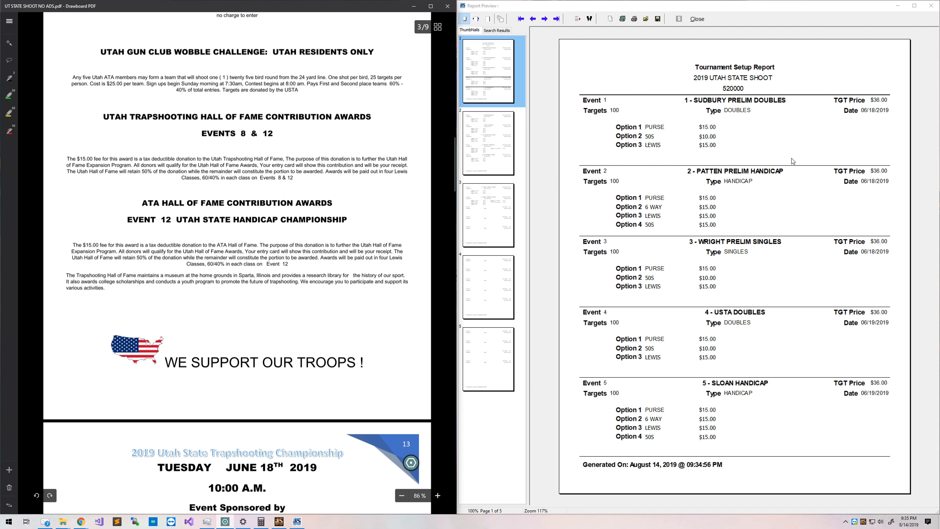
scroll(261, 204, "down", 5)
scroll(261, 205, "down", 5)
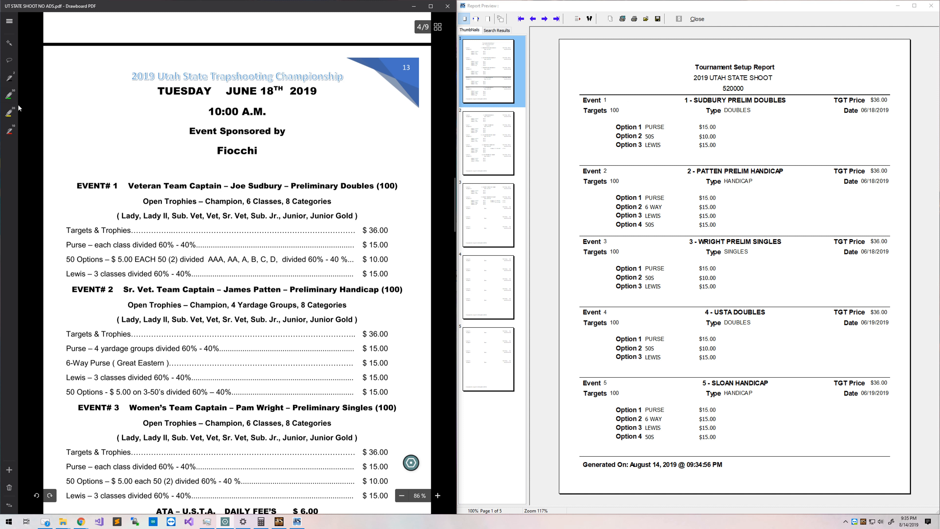
Highlight Event 1's Targets $36.00, Purse $15.00, 50 Options $10.00 and Lewis $15.00 green.
left_click(4, 98)
left_click_drag(356, 229, 386, 233)
left_click_drag(63, 244, 85, 246)
left_click_drag(362, 245, 396, 247)
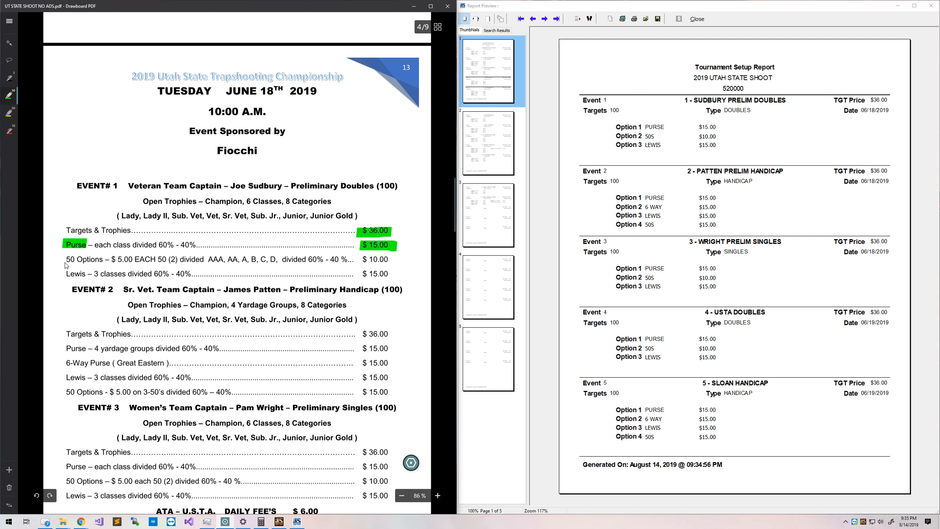
left_click_drag(65, 260, 102, 261)
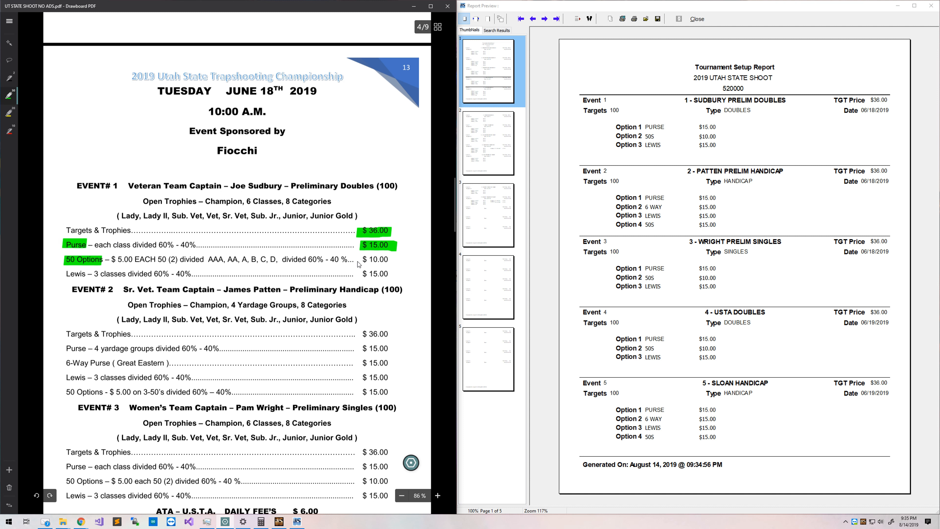
left_click_drag(360, 261, 389, 260)
left_click_drag(57, 274, 90, 274)
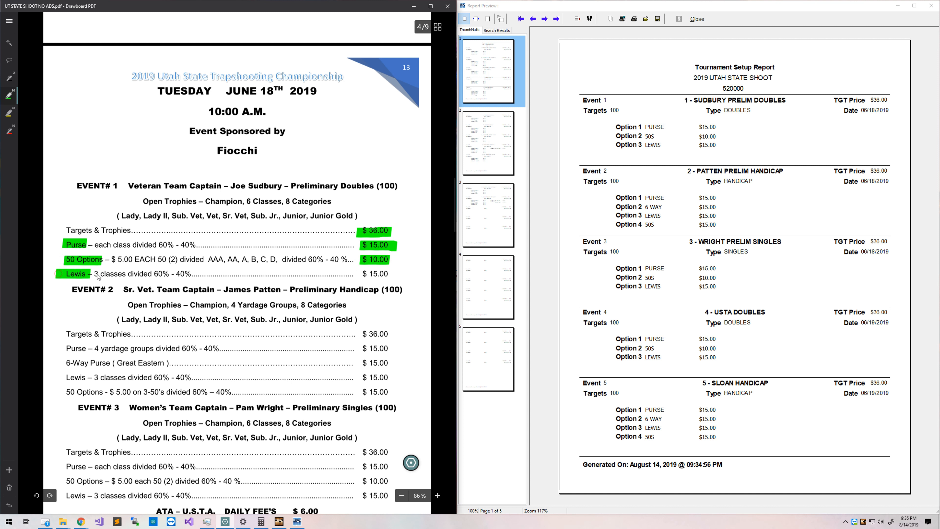
left_click_drag(356, 275, 388, 273)
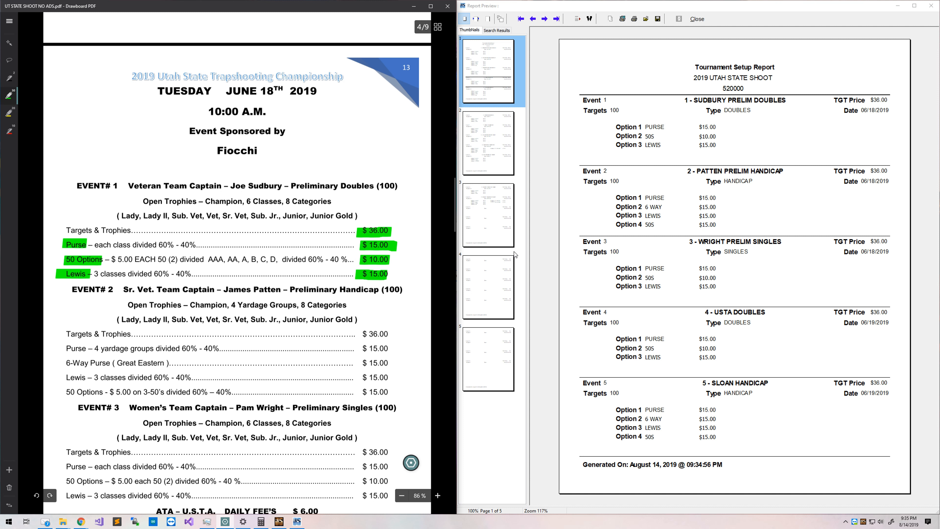
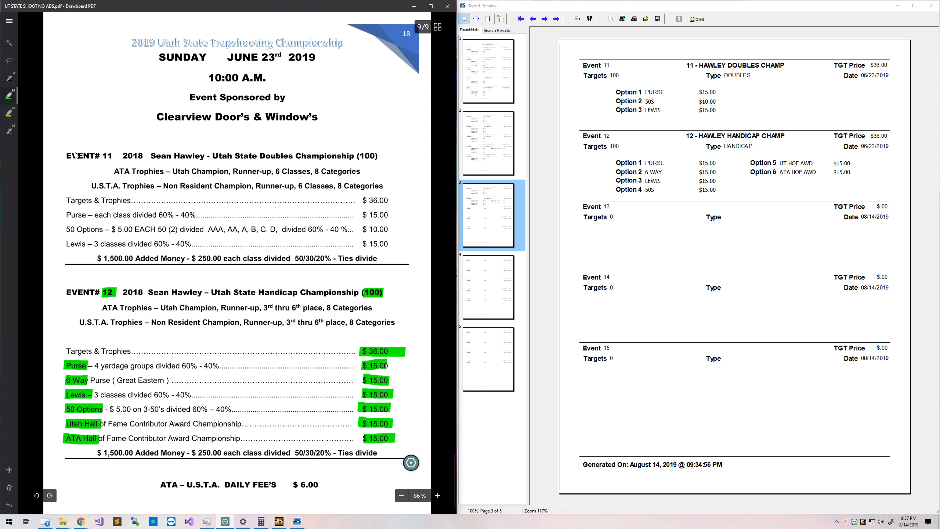
Switch Drawboard PDF from the report to the Tournament Setup Checklist document.
left_click(10, 21)
left_click(50, 239)
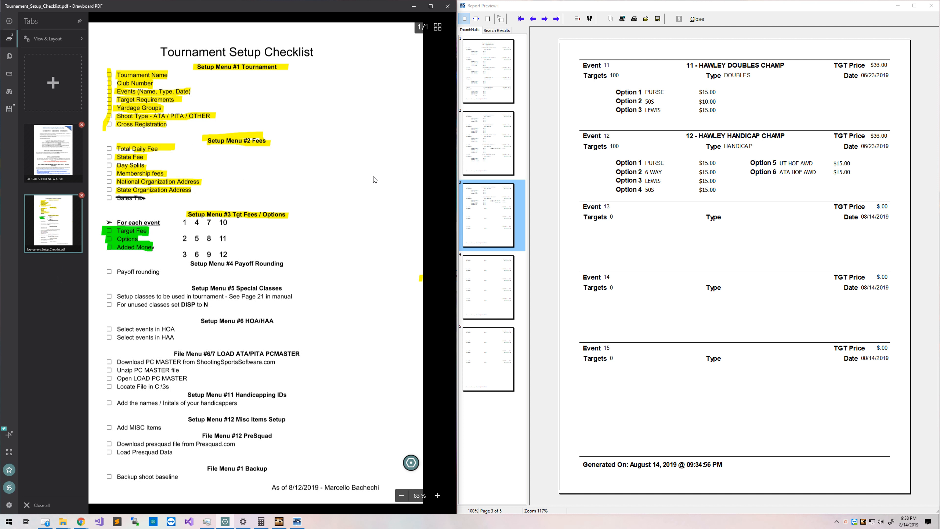
Strike through the 1–12 event grid in black and highlight 'For each event' yellow.
left_click(406, 176)
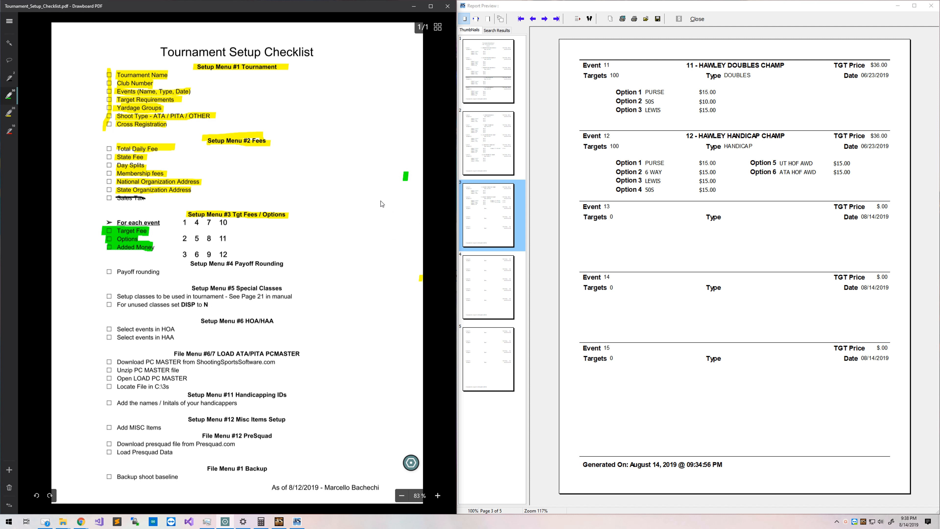
left_click(9, 78)
mouse_move(176, 223)
left_mouse_down()
mouse_move(198, 221)
mouse_move(188, 253)
mouse_move(204, 222)
mouse_move(199, 254)
mouse_move(211, 223)
mouse_move(213, 254)
mouse_move(231, 255)
mouse_move(229, 222)
left_mouse_up()
left_click(6, 113)
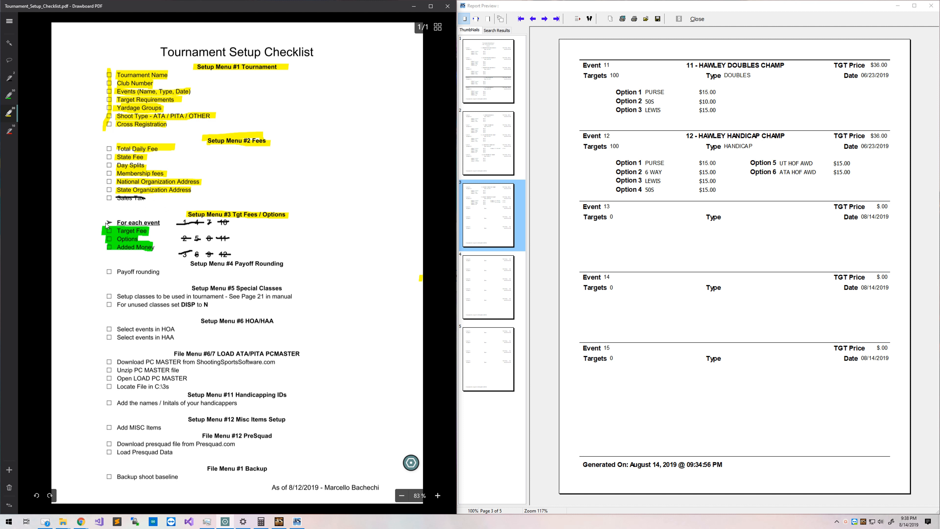
left_click_drag(105, 223, 162, 226)
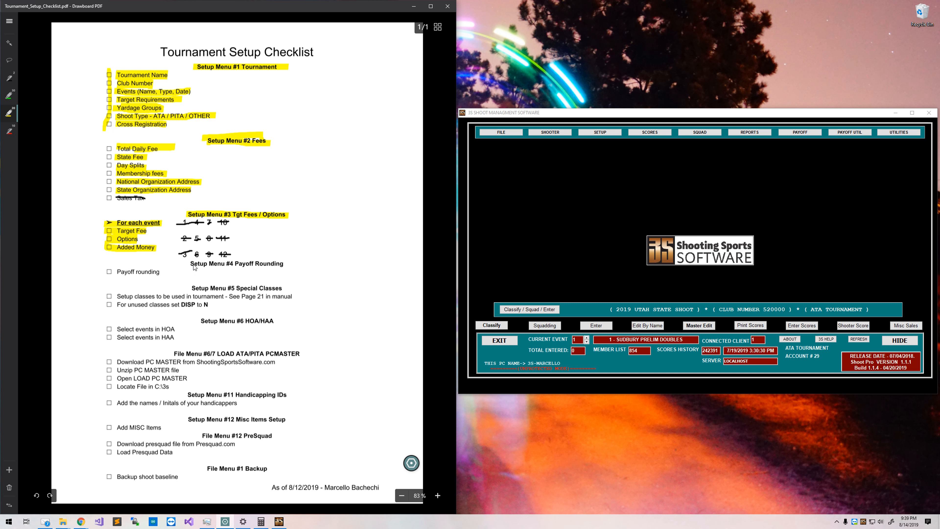
Set 3S payoffs to pay the total amount, rounded down to the dollar, and highlight the checklist's Setup Menu #4 lines.
left_click_drag(191, 266, 300, 267)
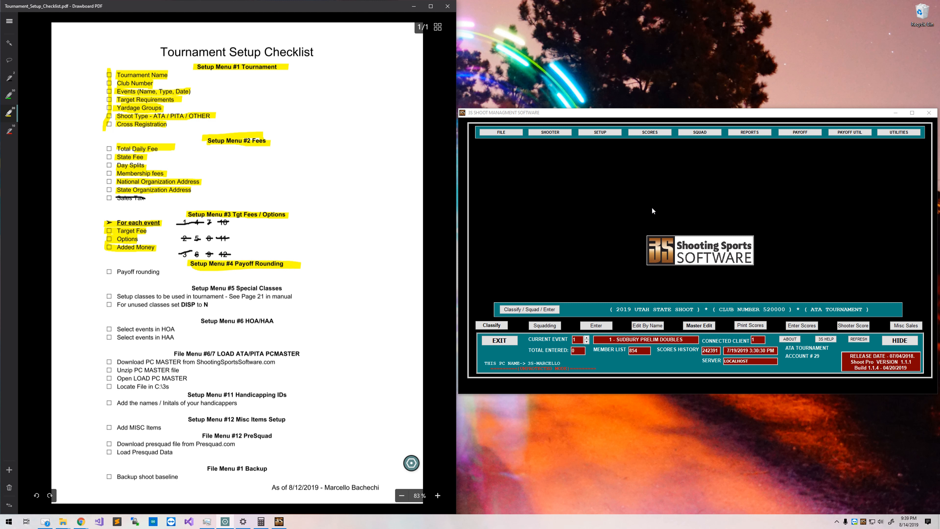
left_click(599, 133)
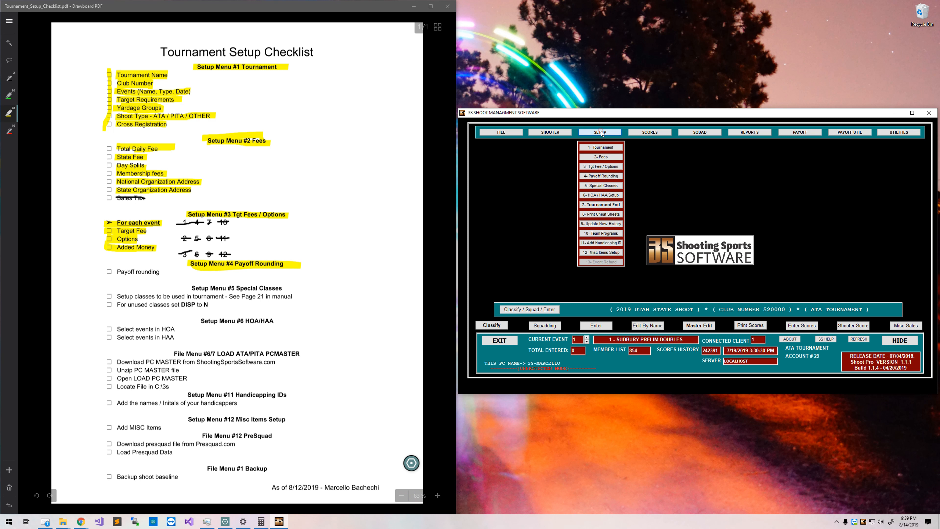
left_click(598, 177)
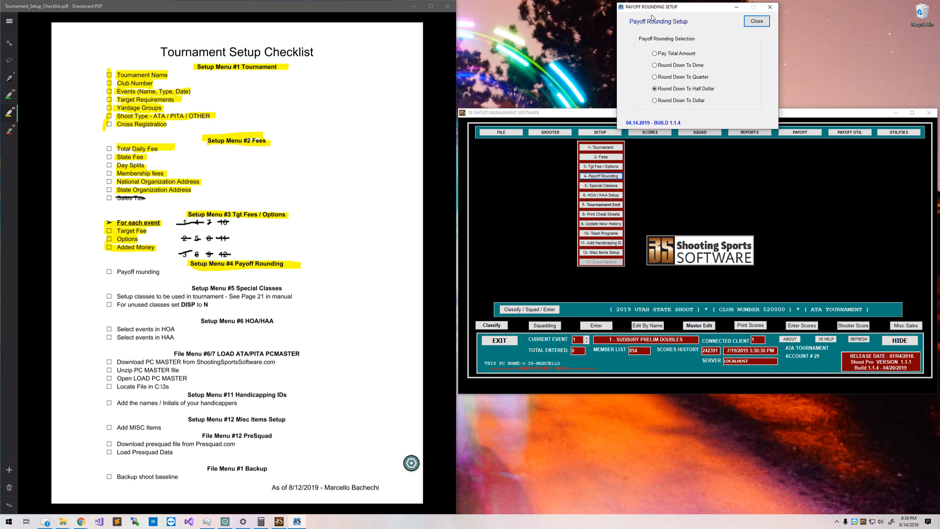
left_click_drag(650, 11, 545, 178)
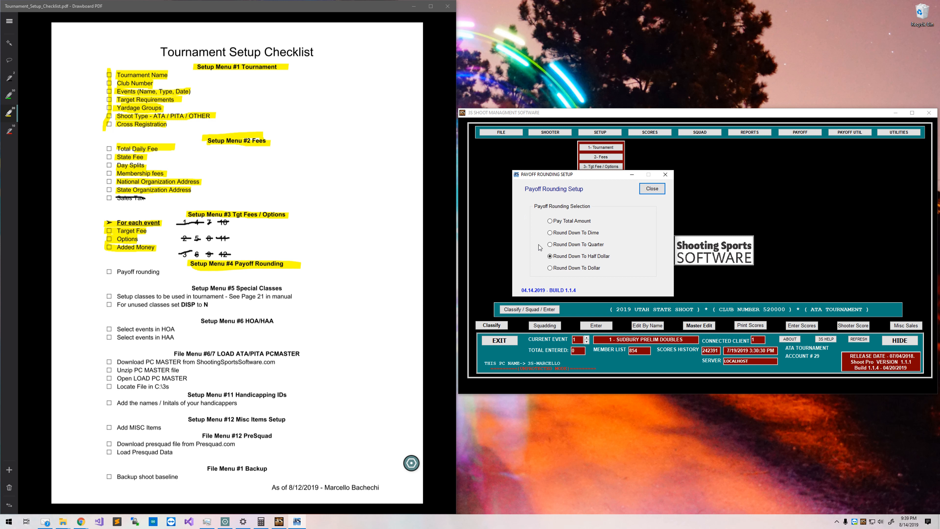
left_click(568, 221)
left_click(575, 270)
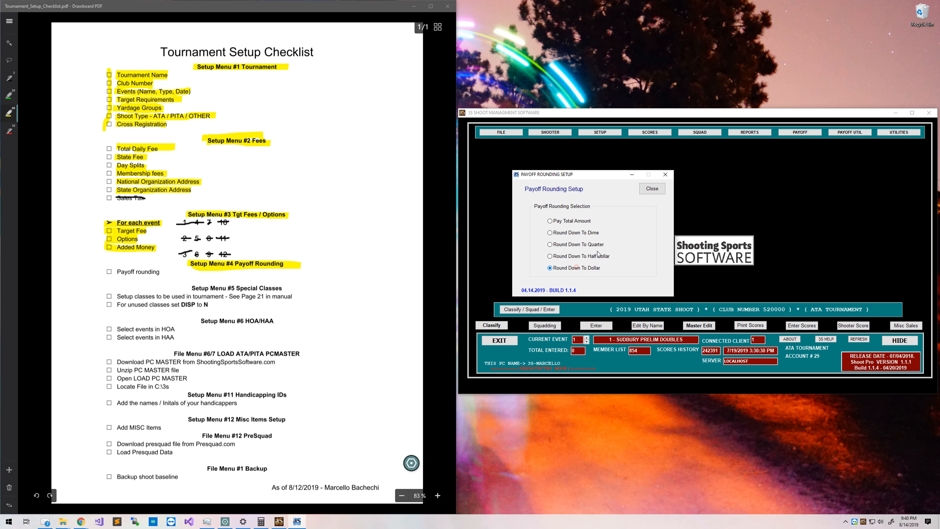
left_click(649, 192)
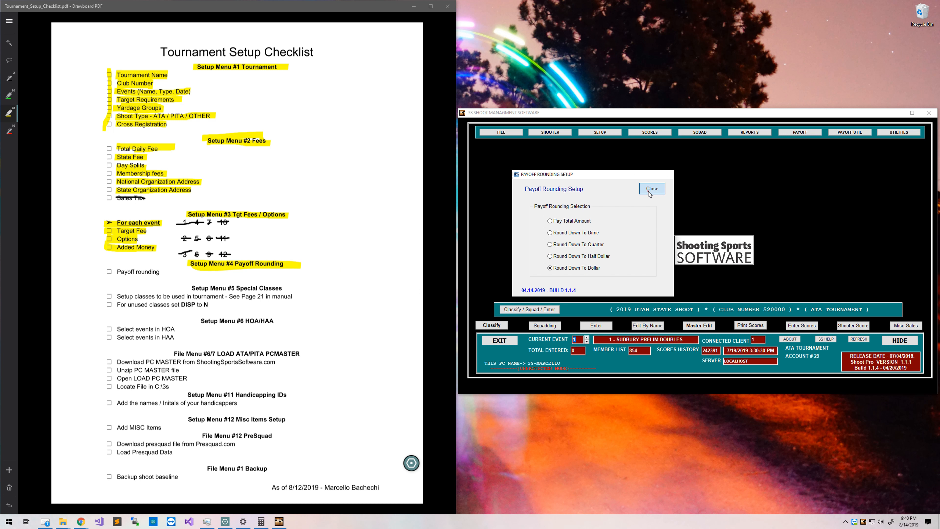
left_click_drag(108, 272, 161, 276)
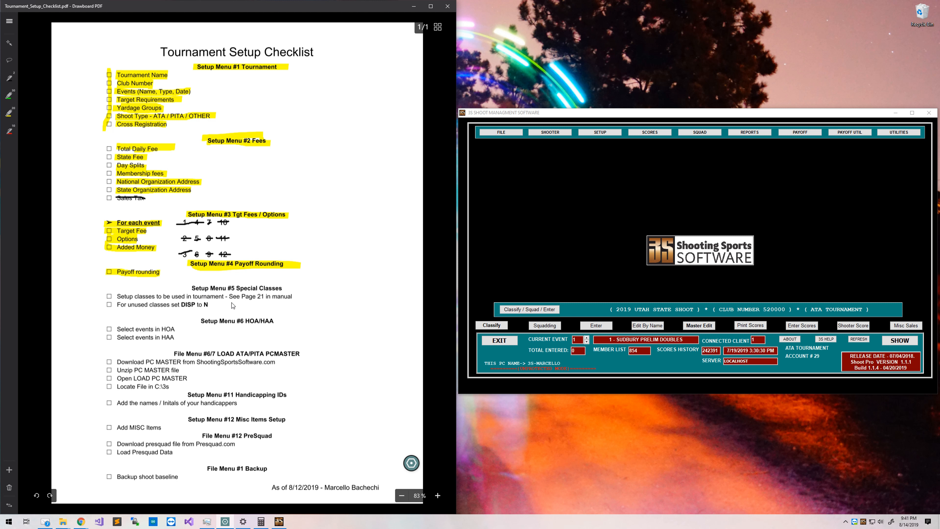
Switch to UT STATE SHOOT NO ADS.pdf and scroll to the Special Categories section.
left_click(9, 21)
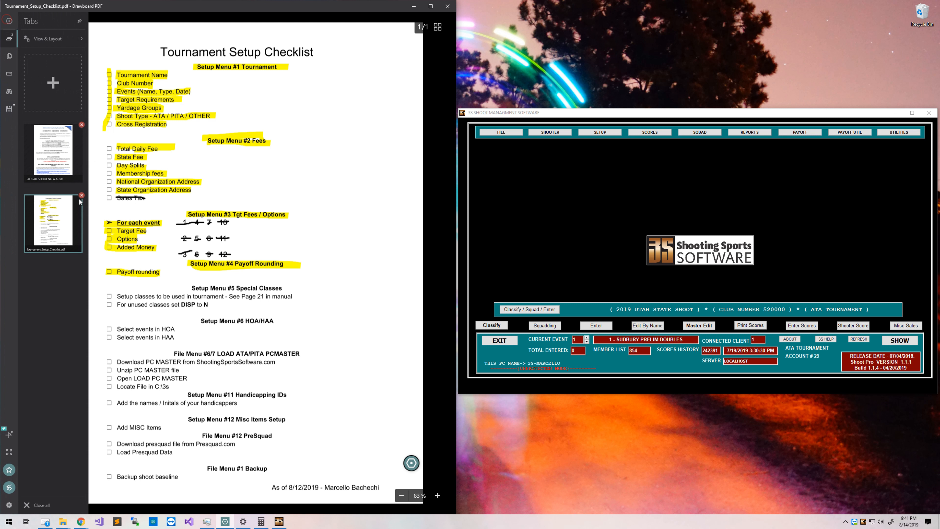
left_click(51, 170)
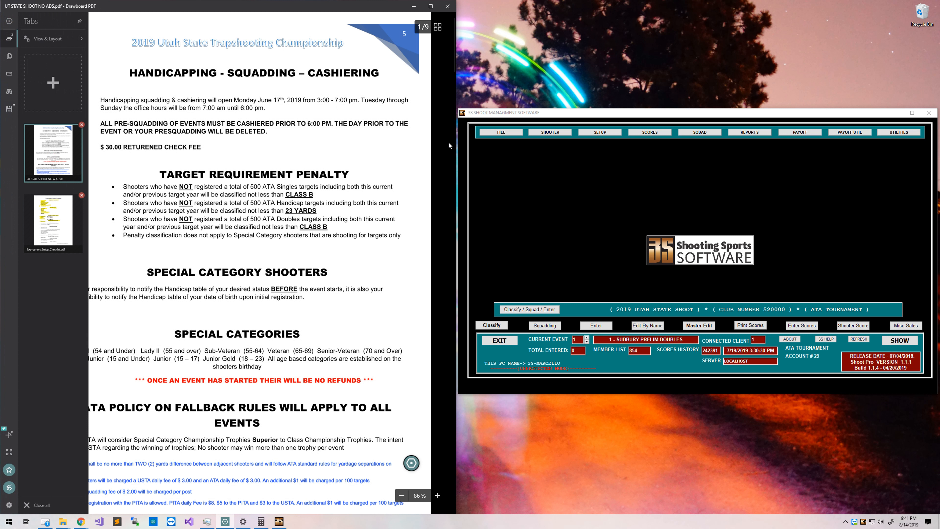
left_click(446, 143)
scroll(434, 171, "down", 4)
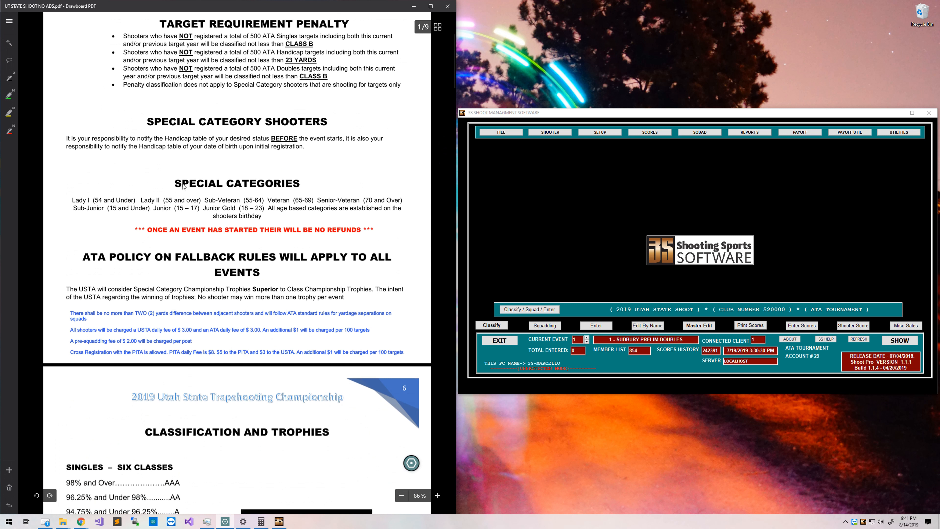
Highlight the Special Categories heading yellow and Lady I, Lady II, Sub-Junior and Junior green.
left_click(9, 113)
left_click_drag(160, 185, 296, 188)
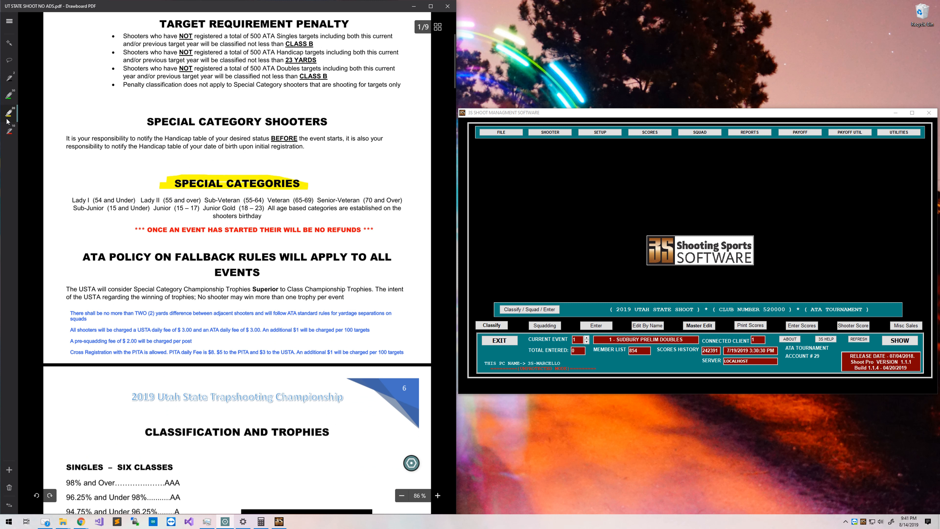
left_click(6, 102)
left_click_drag(71, 200, 361, 200)
left_click_drag(75, 210, 229, 211)
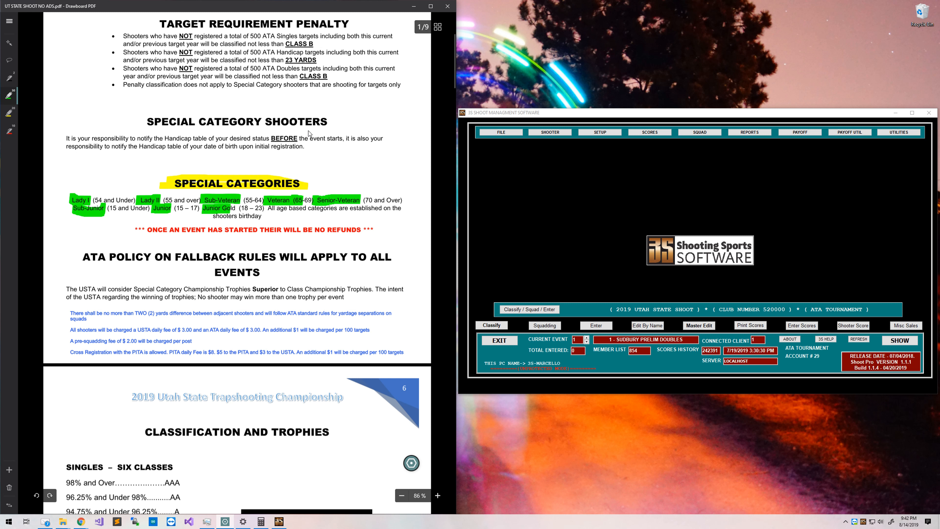
left_click(592, 134)
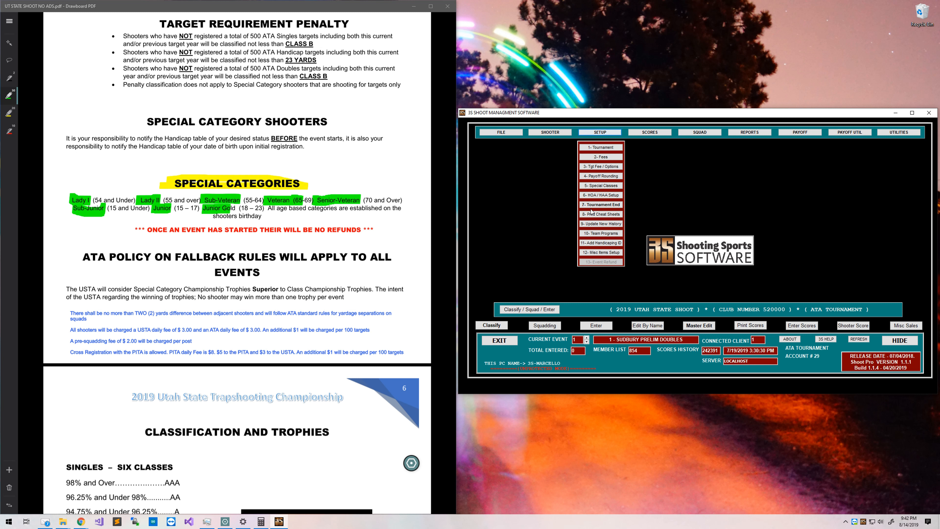
In 5- Special Classes, enter Y in the Disp column from LADY I through SENIOR VETERAN.
left_click(592, 186)
left_click_drag(478, 180, 583, 151)
left_click(665, 193)
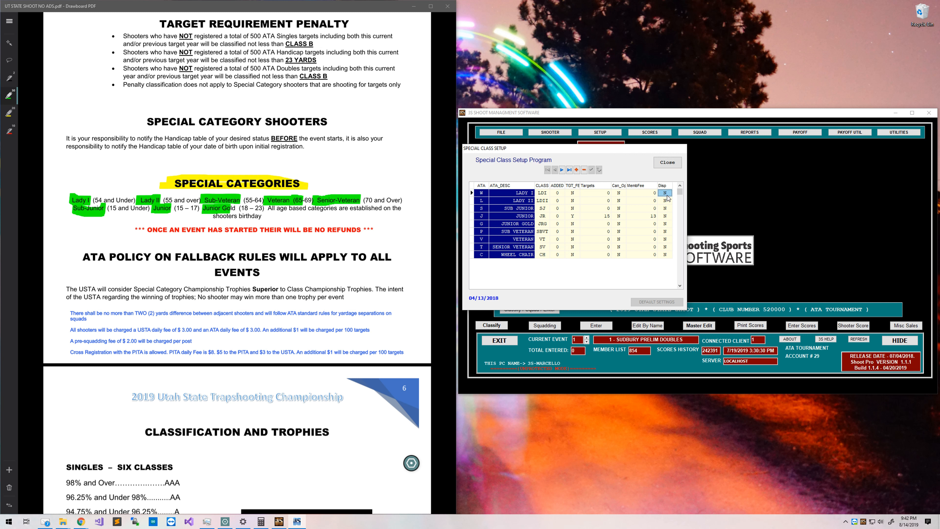
type("y")
key("Down")
type("y")
key("Down")
key("Up")
key("Up")
type("Y")
key("Down")
type("Y")
key("Down")
type("Y")
key("Down")
key("shift+y")
key("Down")
key("shift+y")
key("Down")
type("Y")
key("Down")
type("Y")
key("Down")
type("Y")
key("Down")
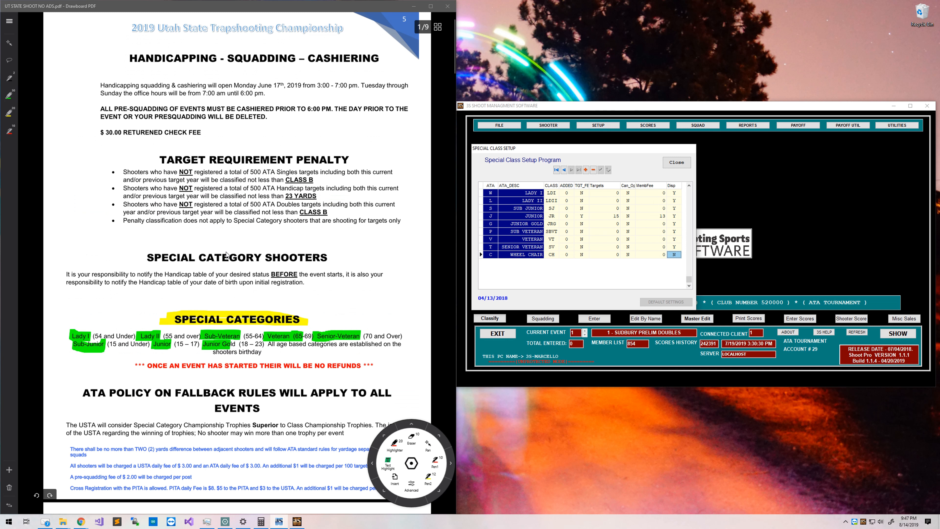
scroll(226, 252, "up", 2)
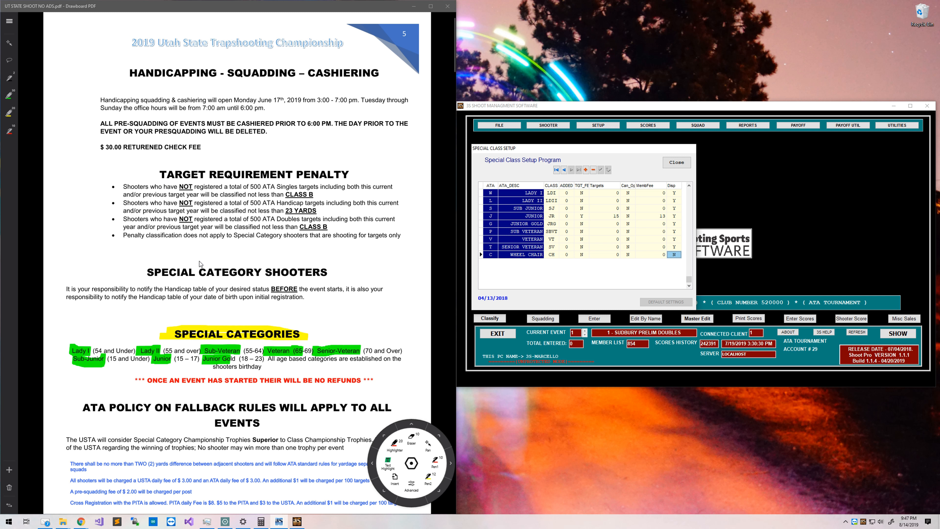
Highlight the 'Juniors and Sub-Juniors get half priced targets' sentence green on page 3.
scroll(179, 253, "down", 10)
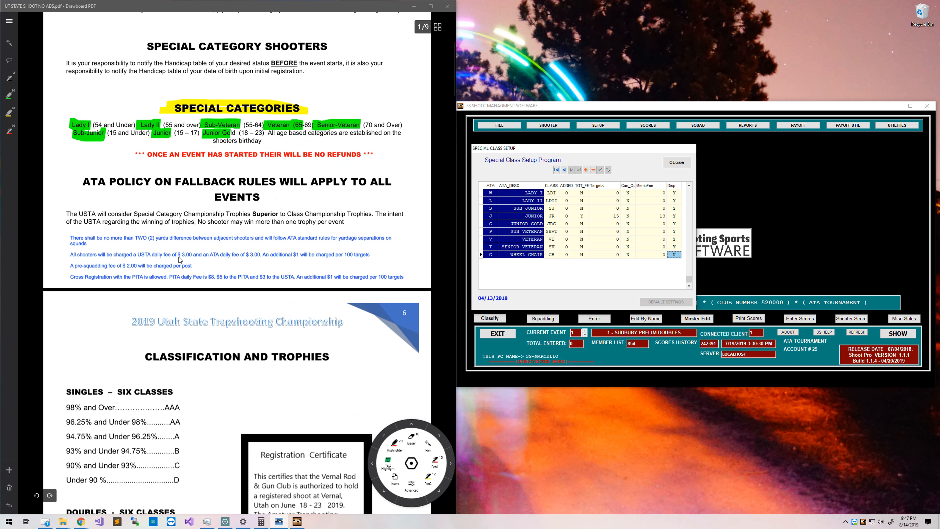
scroll(178, 259, "down", 10)
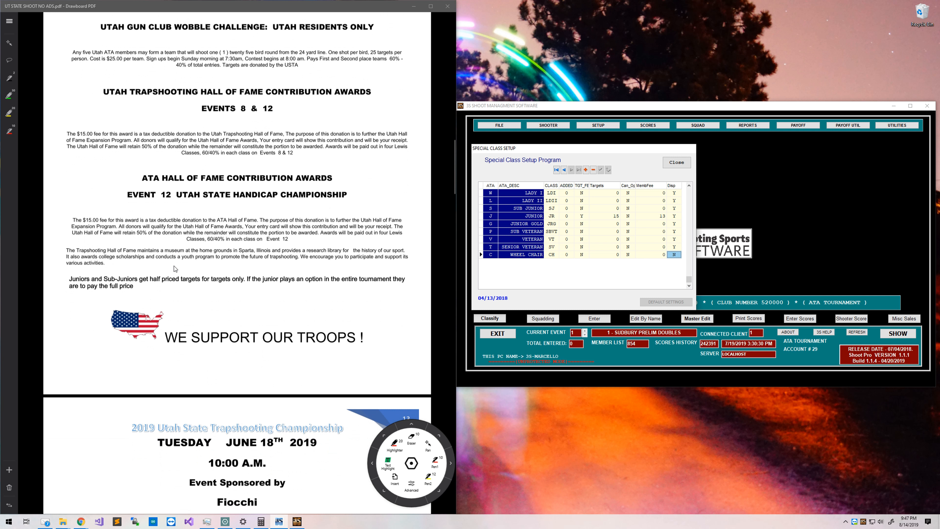
left_click(14, 98)
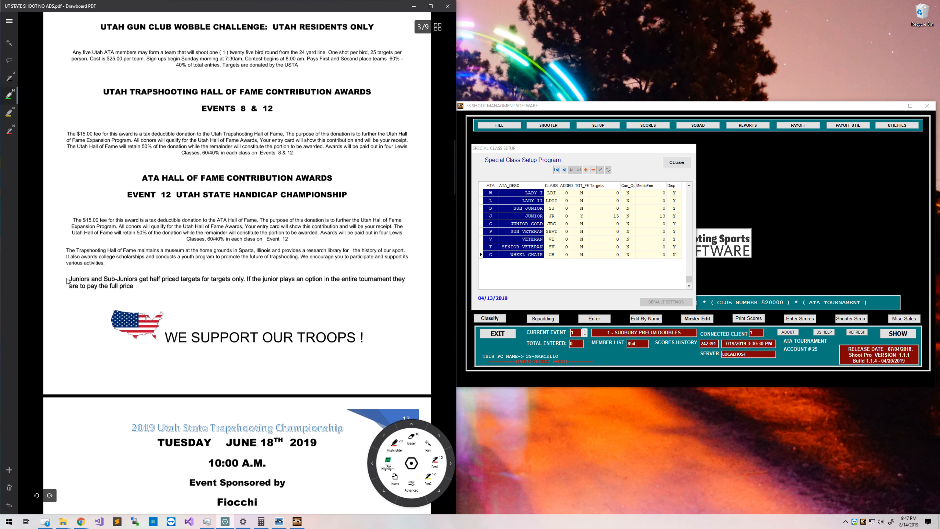
left_click_drag(66, 282, 184, 283)
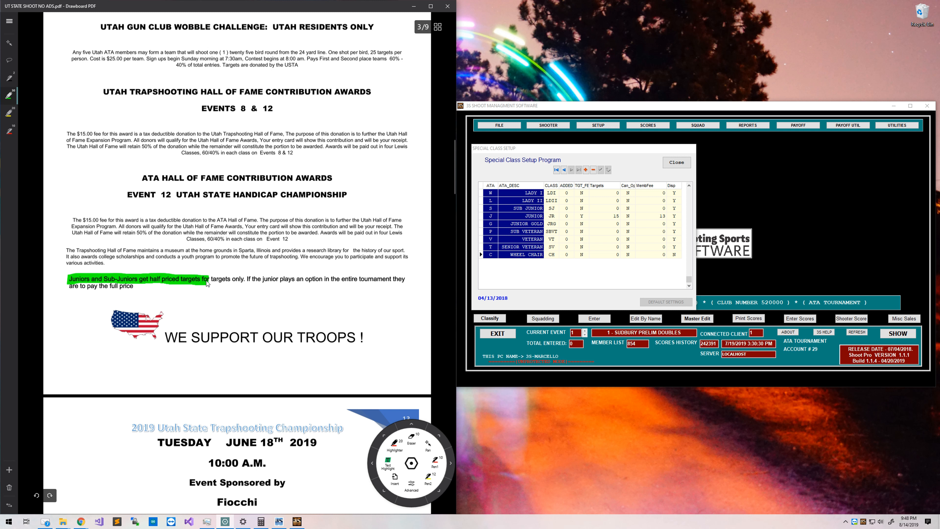
mouse_move(207, 281)
left_mouse_down()
mouse_move(409, 284)
mouse_move(77, 288)
mouse_move(132, 286)
left_mouse_up()
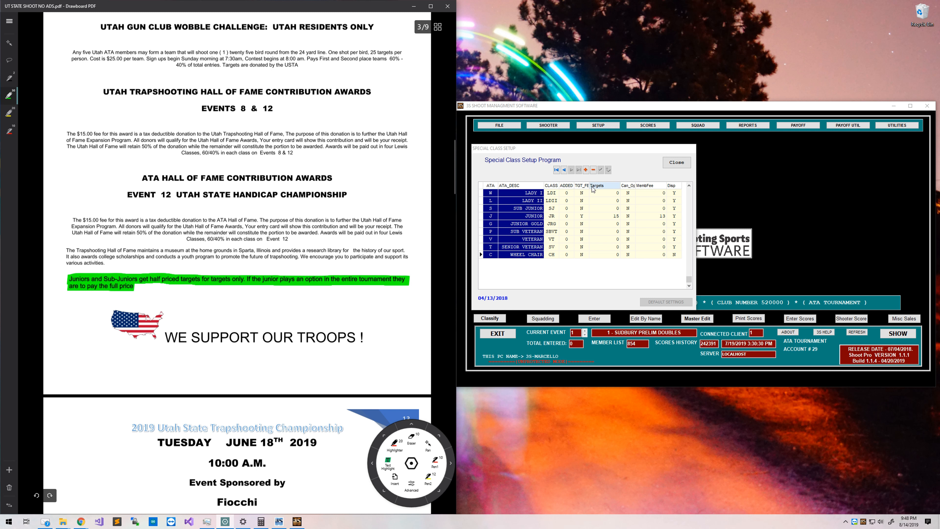
Set SUB JUNIOR's target-fee flag to Y and its Targets to 18.
left_click(582, 192)
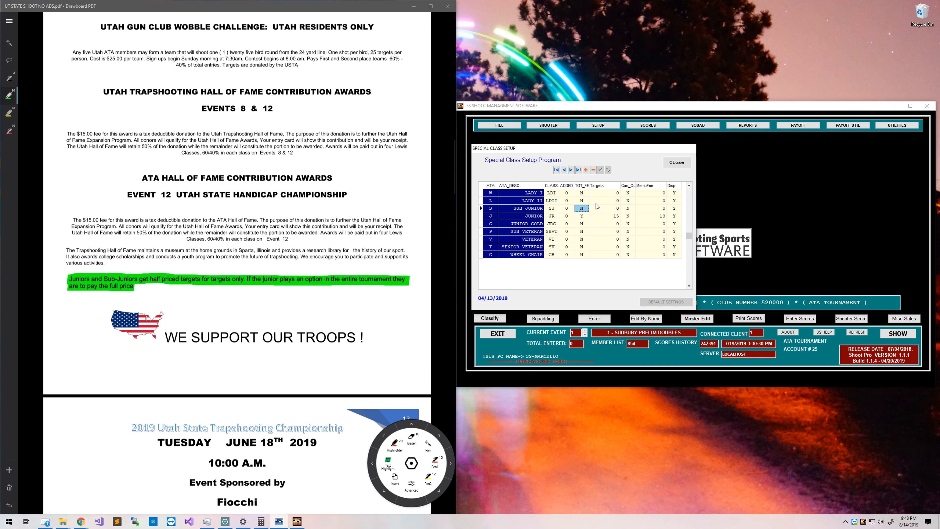
type("Y")
left_click(583, 217)
type("T")
key("Escape")
key("Up")
type("18")
key("Down")
Set JUNIOR's Targets to 18 as well.
left_click(266, 518)
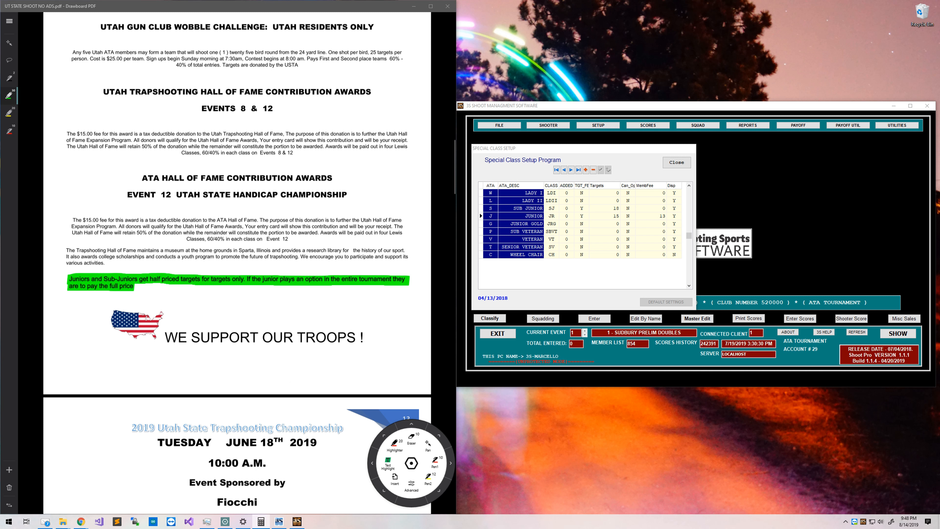
left_click(618, 217)
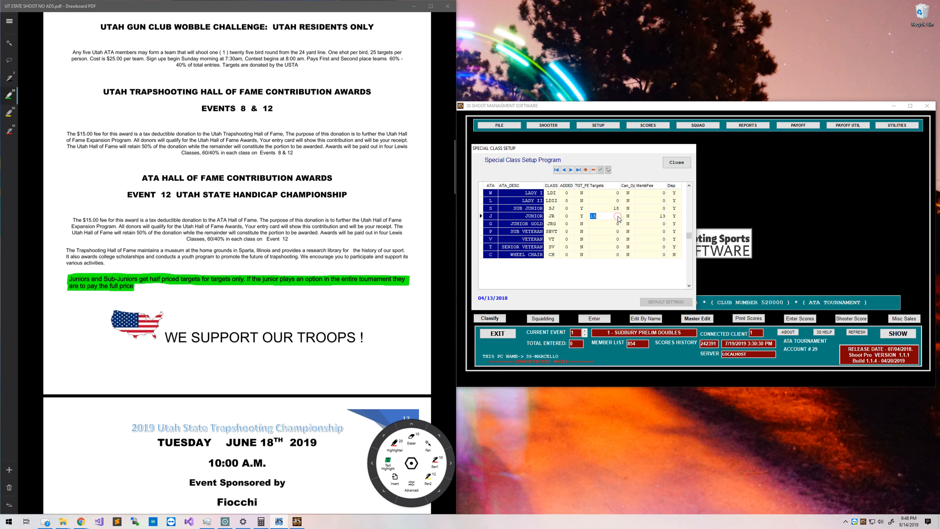
type("18")
key("Up")
key("Right")
left_click_drag(635, 185, 645, 185)
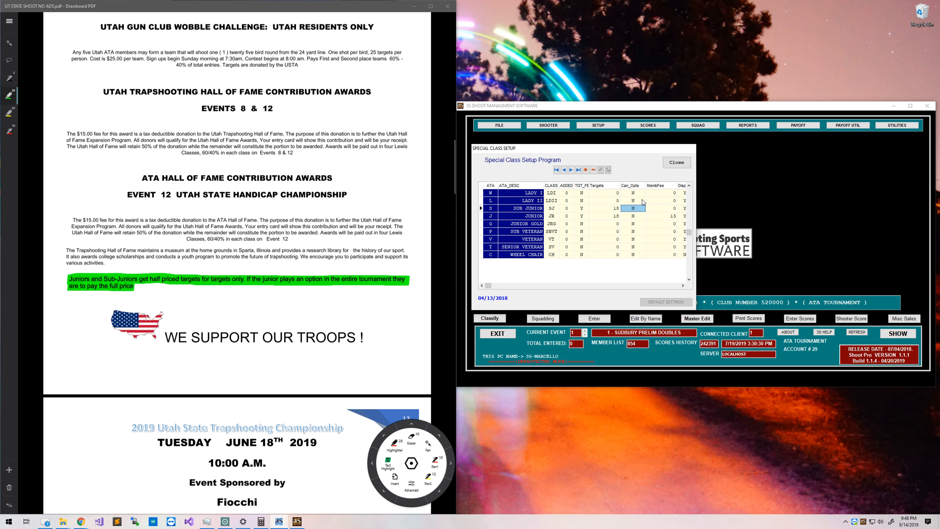
left_click_drag(646, 188, 637, 199)
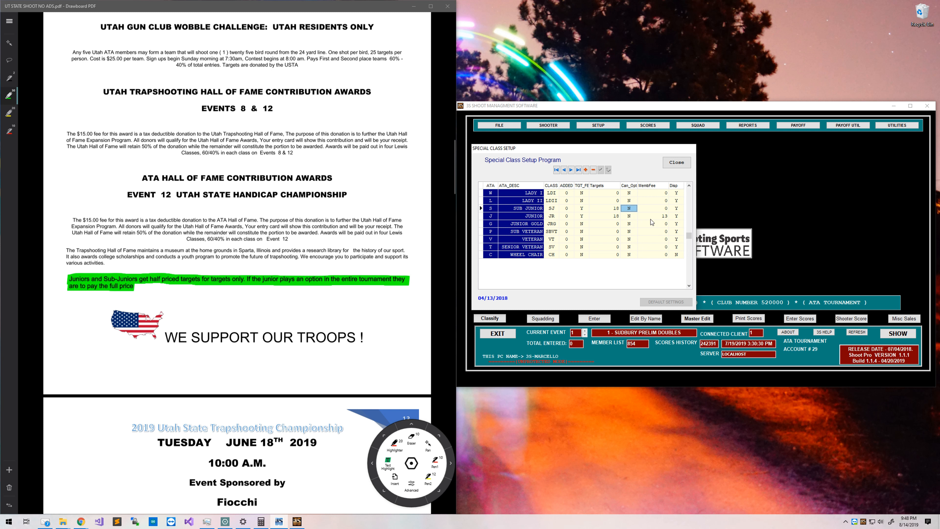
Enter a membership fee of 13 for SUB JUNIOR.
left_click(582, 208)
left_click(584, 214)
left_click(519, 209)
left_click(671, 208)
left_click(663, 209)
type("13")
key("Down")
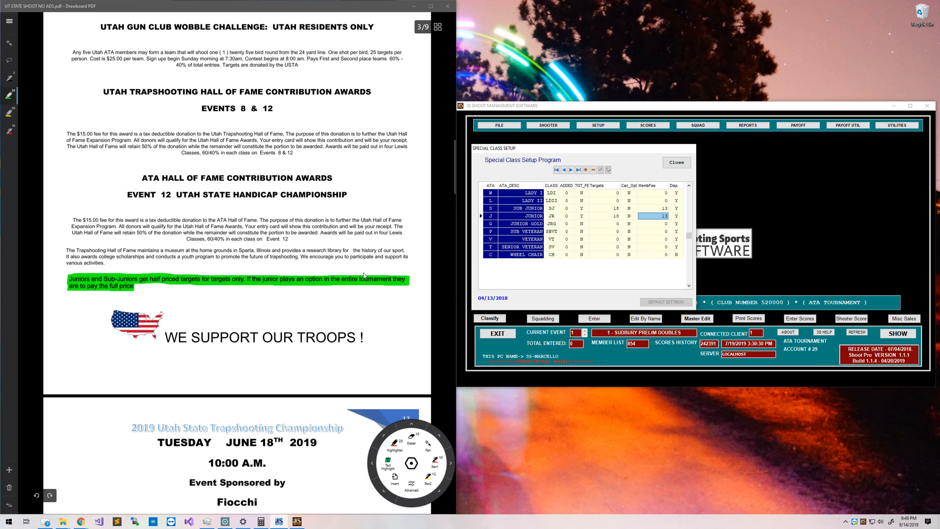
Highlight the junior full-price option sentence yellow in the program and close Special Class Setup.
left_click(5, 118)
left_click(5, 116)
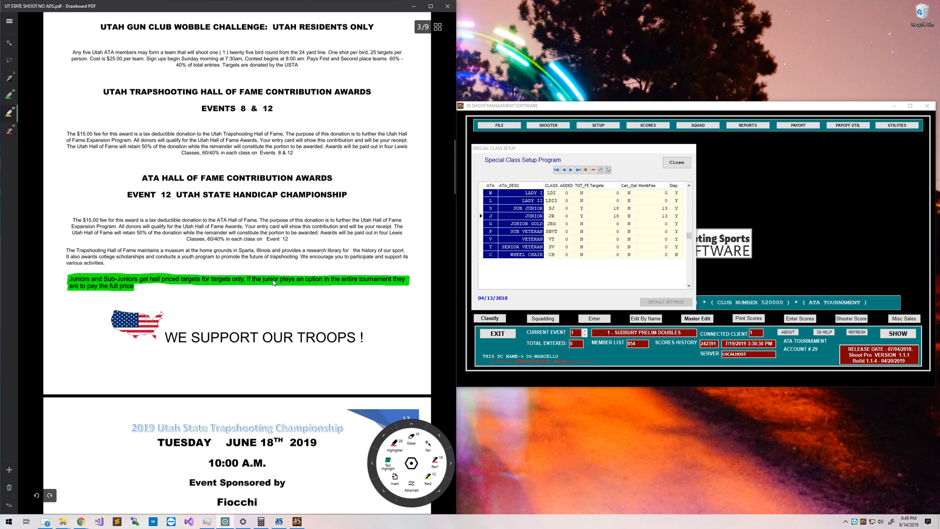
left_click_drag(277, 280, 319, 280)
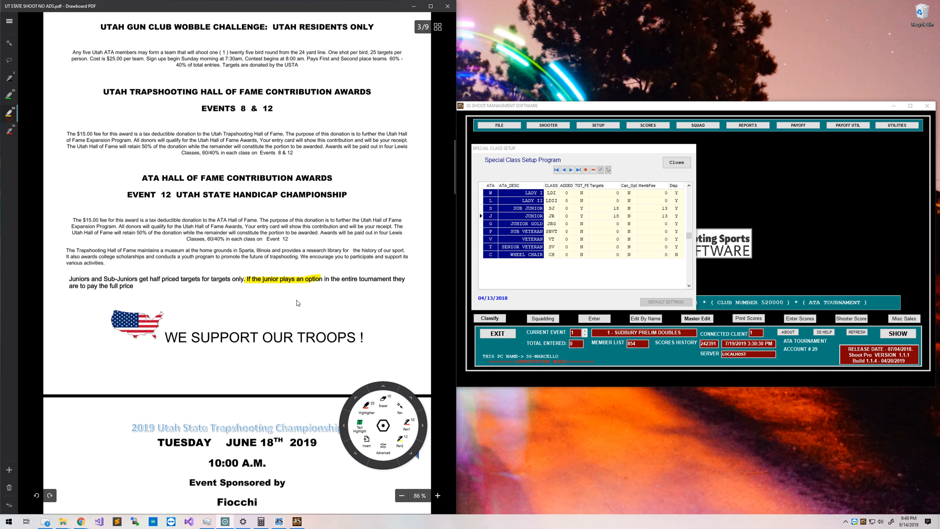
left_click_drag(249, 279, 405, 280)
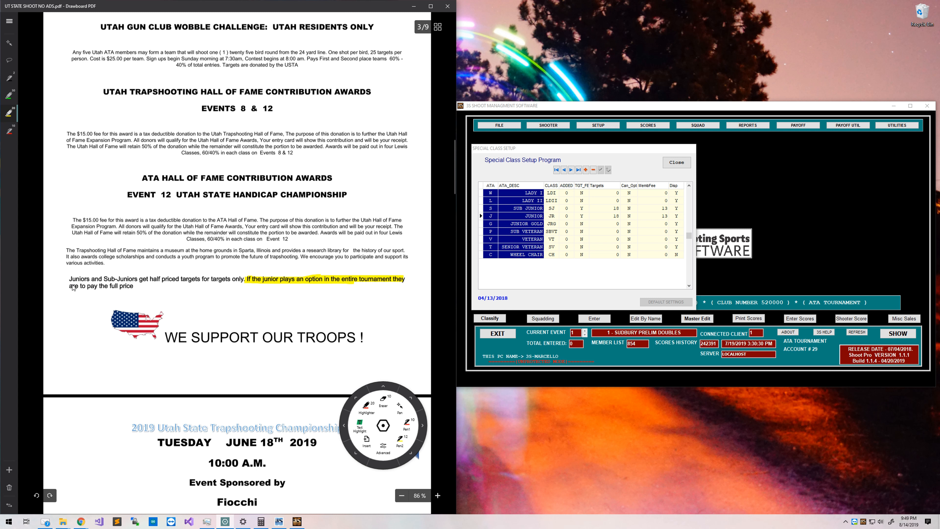
left_click_drag(70, 287, 138, 288)
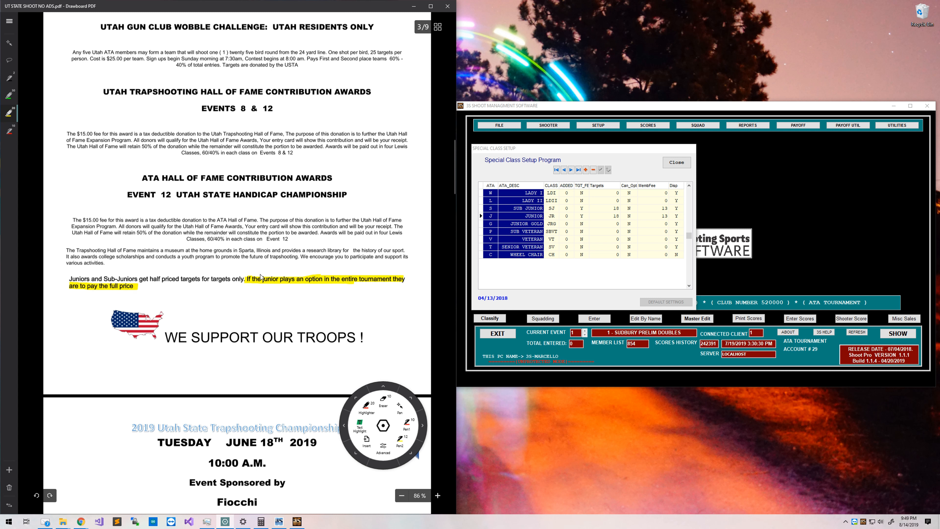
left_click(677, 162)
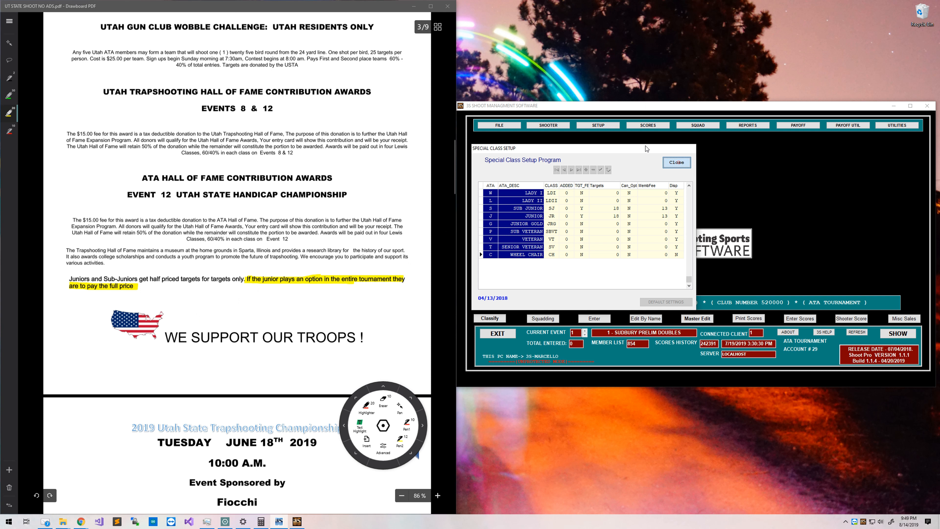
In 1- Tournament setup, make disc targets apply Per Event, then let 3S restart.
left_click(596, 127)
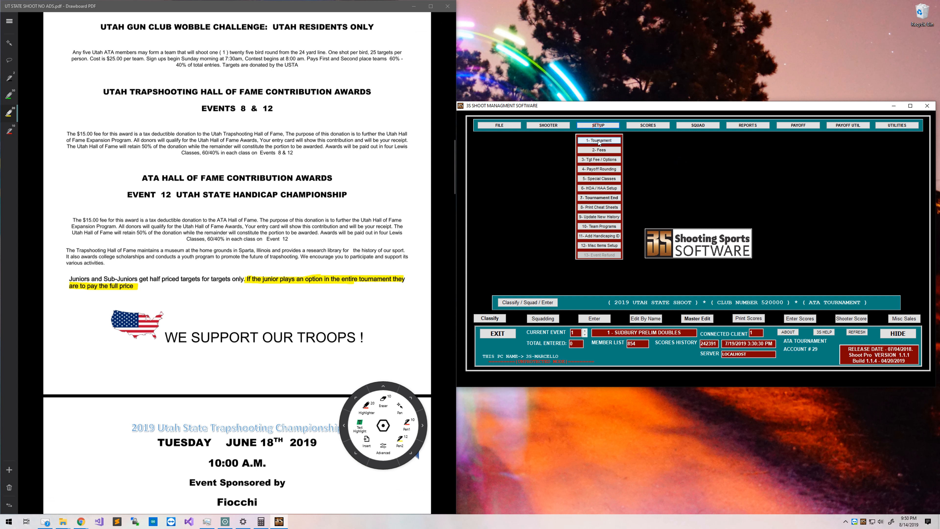
left_click(599, 141)
left_click_drag(542, 123, 681, 119)
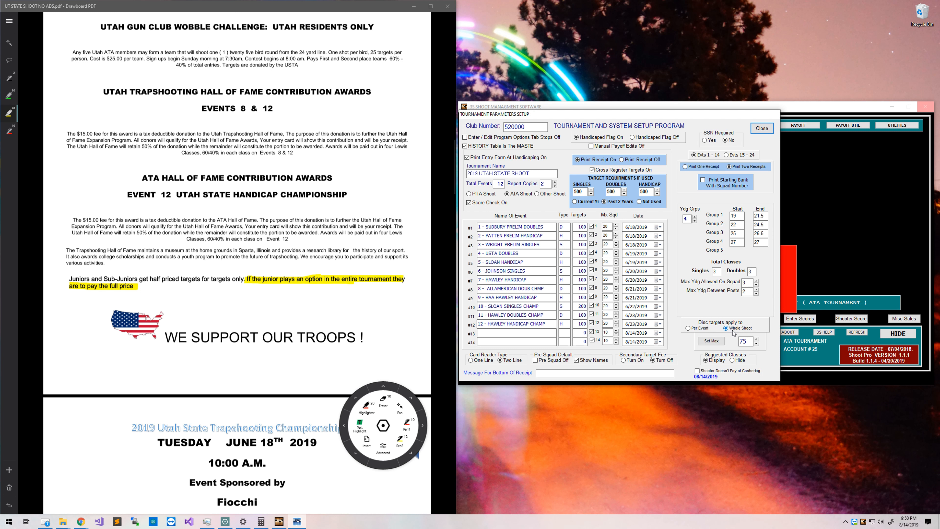
left_click(709, 328)
left_click(762, 128)
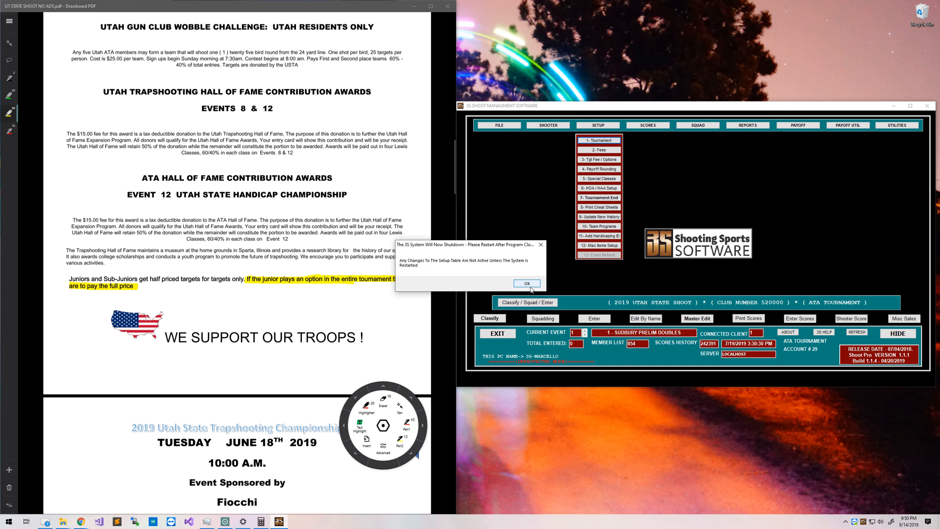
left_click(529, 285)
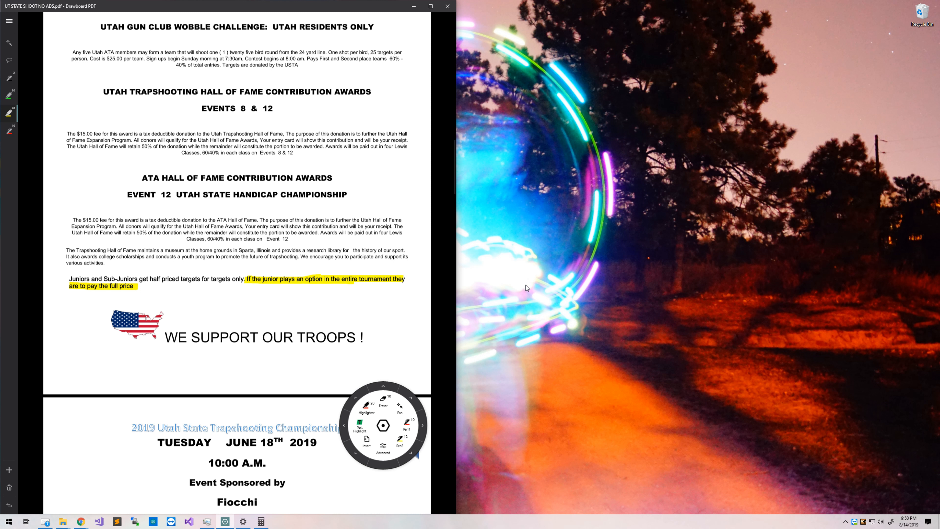
left_click_drag(550, 122, 777, 117)
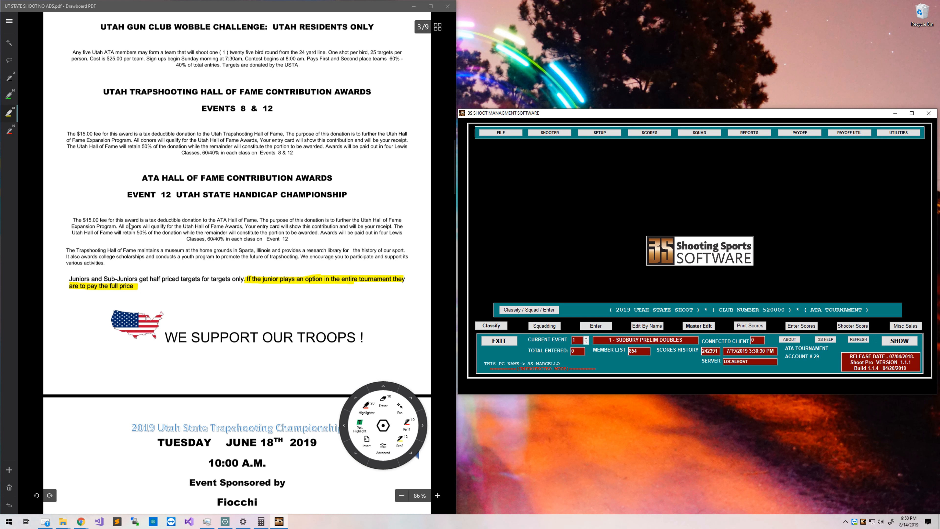
Highlight both Setup Menu #5 Special Classes items on the Tournament_Setup_Checklist.
left_click(9, 22)
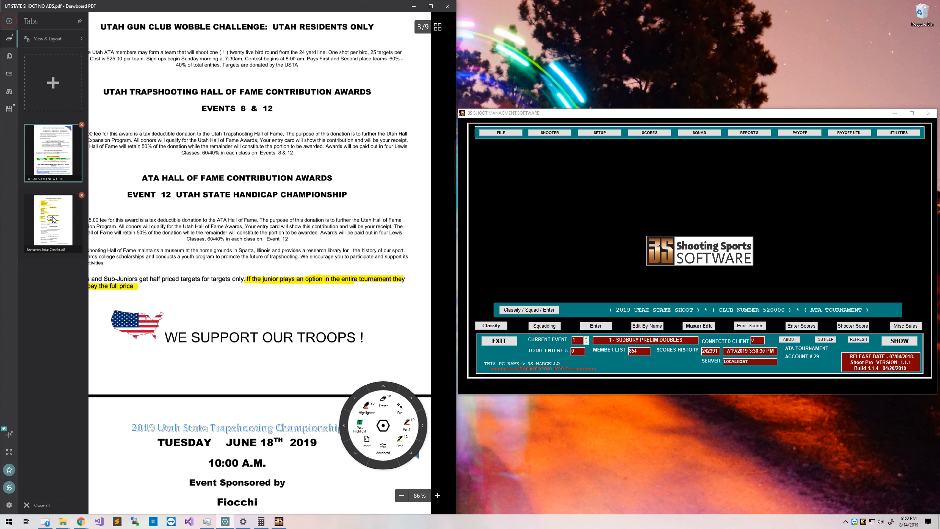
left_click(79, 241)
left_click(431, 240)
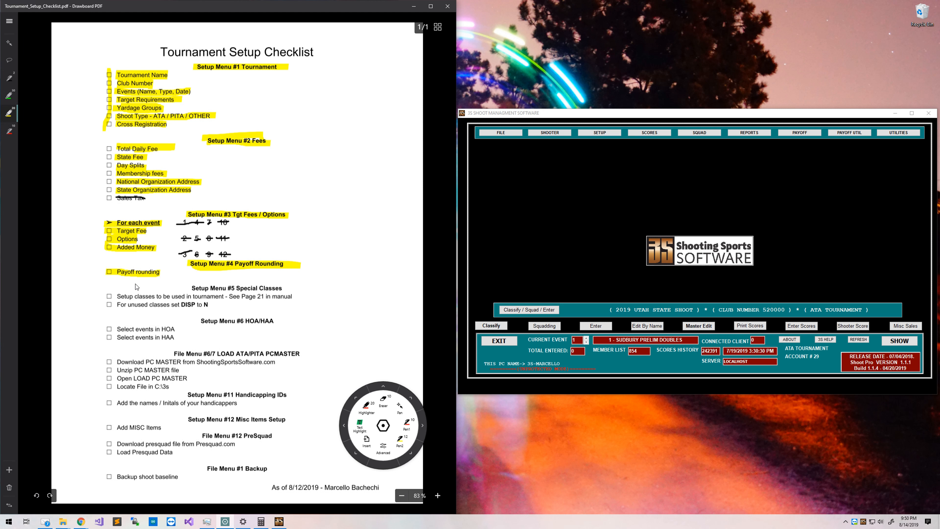
left_click_drag(121, 297, 224, 299)
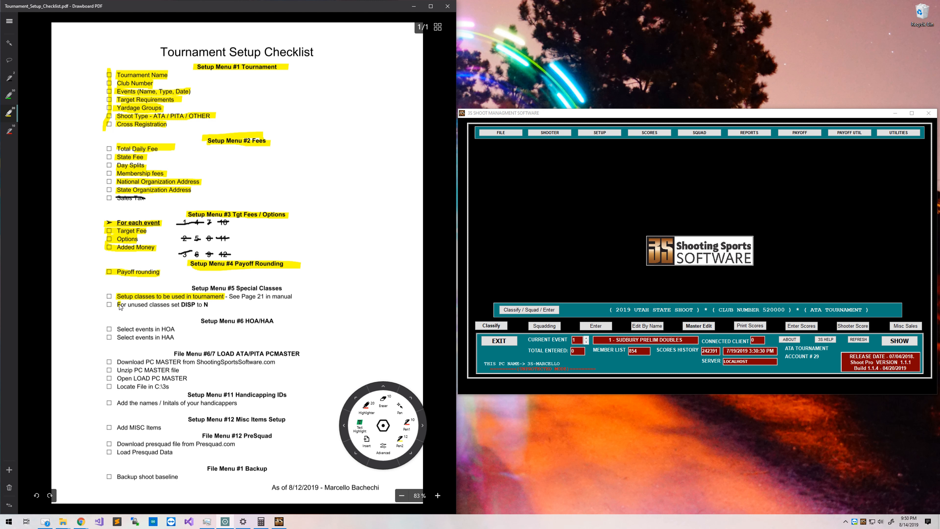
left_click_drag(120, 306, 206, 304)
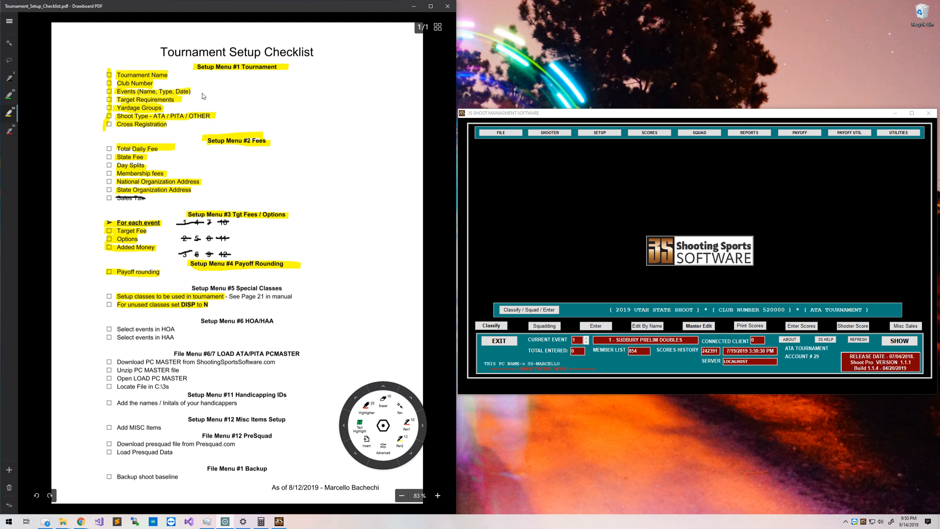
Bring the ShootProManual_R1.2_3S.pdf browser window into view and maximize it at Special Classes.
left_click_drag(45, 0, 279, 303)
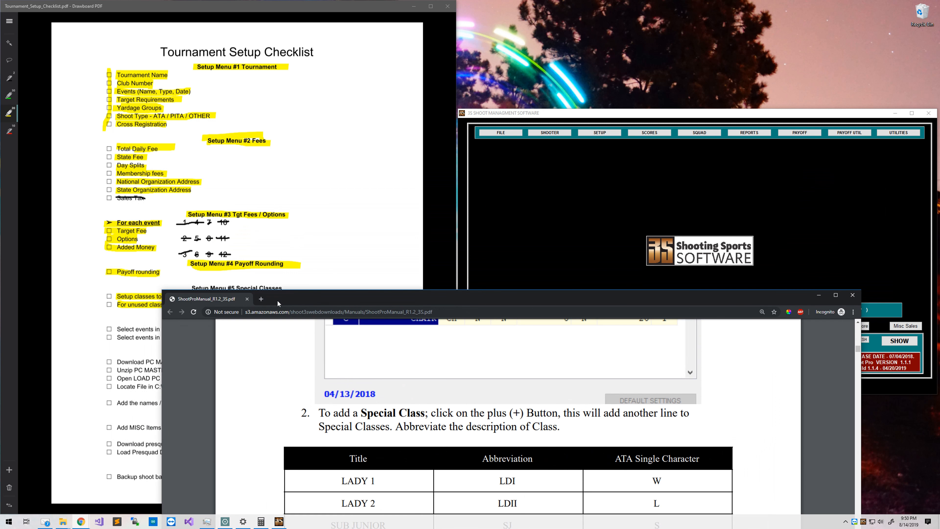
double_click(278, 304)
scroll(281, 300, "up", 5)
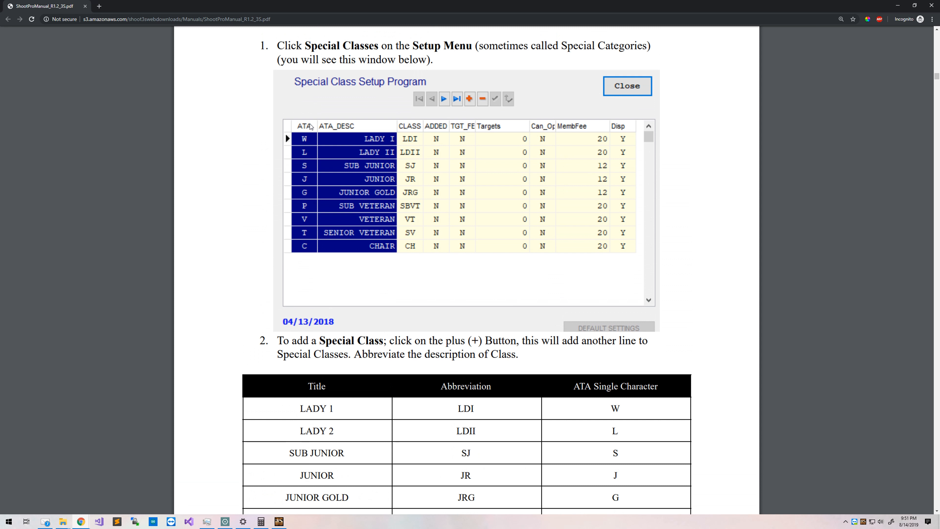
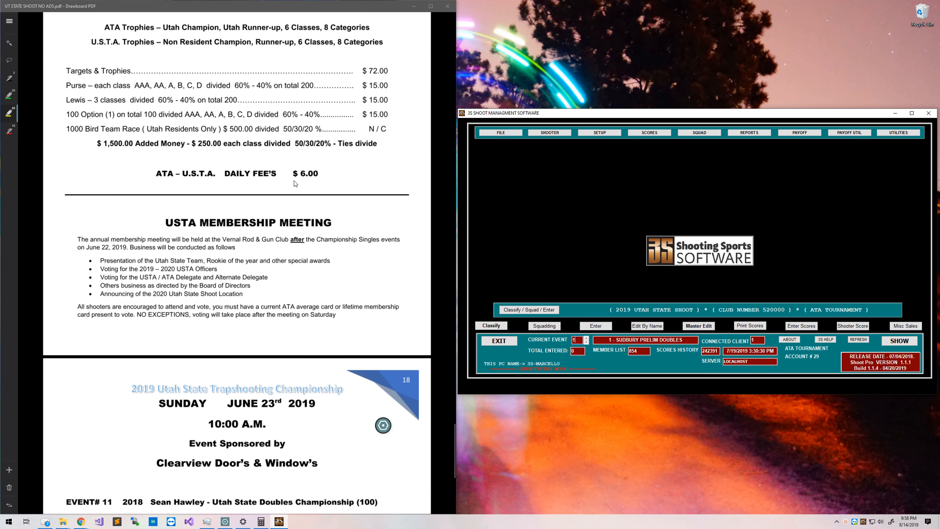
scroll(299, 183, "up", 10)
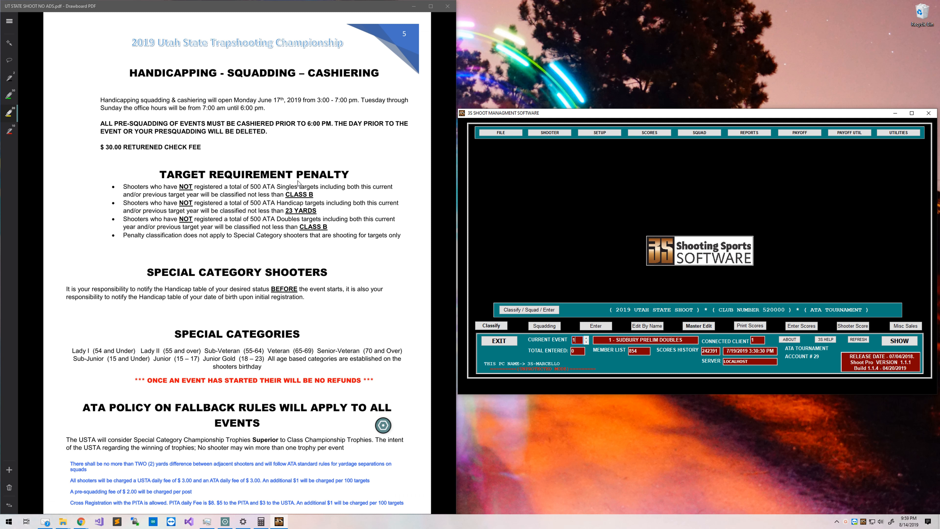
Scroll the shoot program back up to page 5, Handicapping – Squadding – Cashiering.
left_click(380, 429)
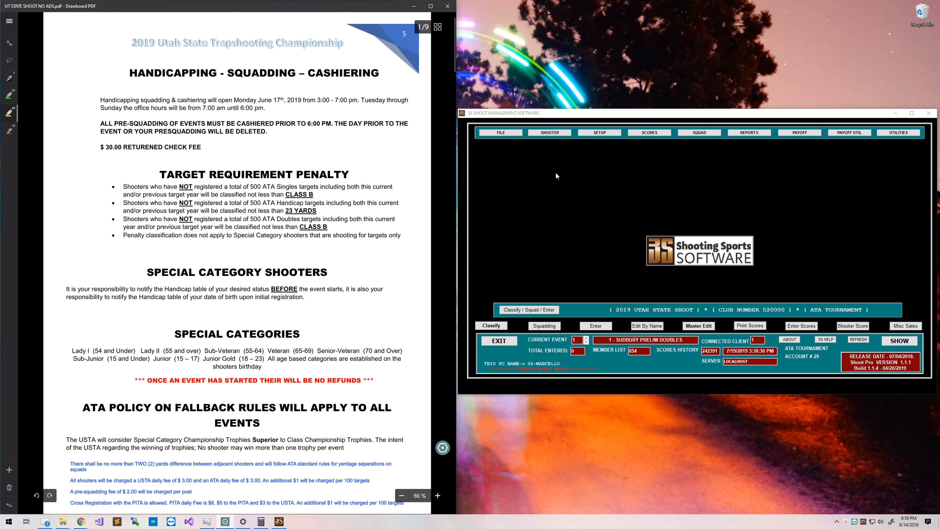
left_click(596, 134)
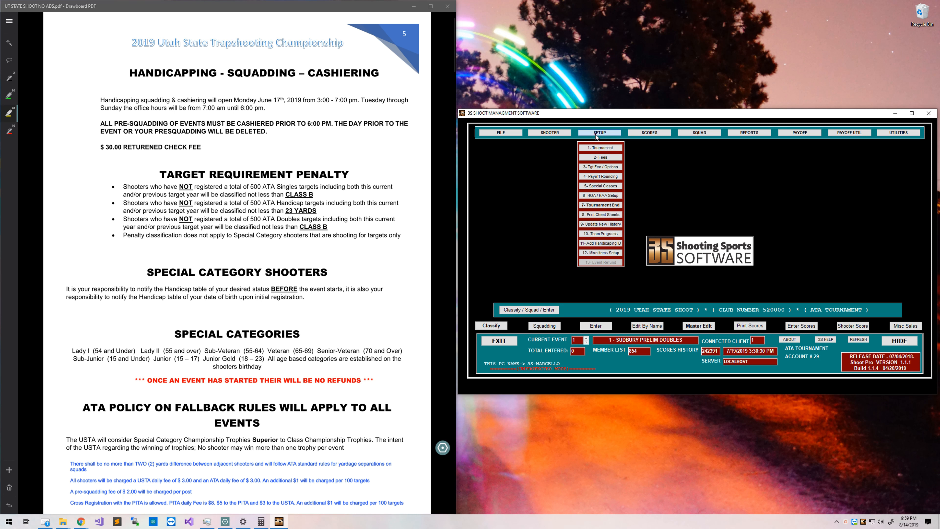
Open HOA/HAA Setup and exclude events 1–3 from High Over All.
left_click(600, 197)
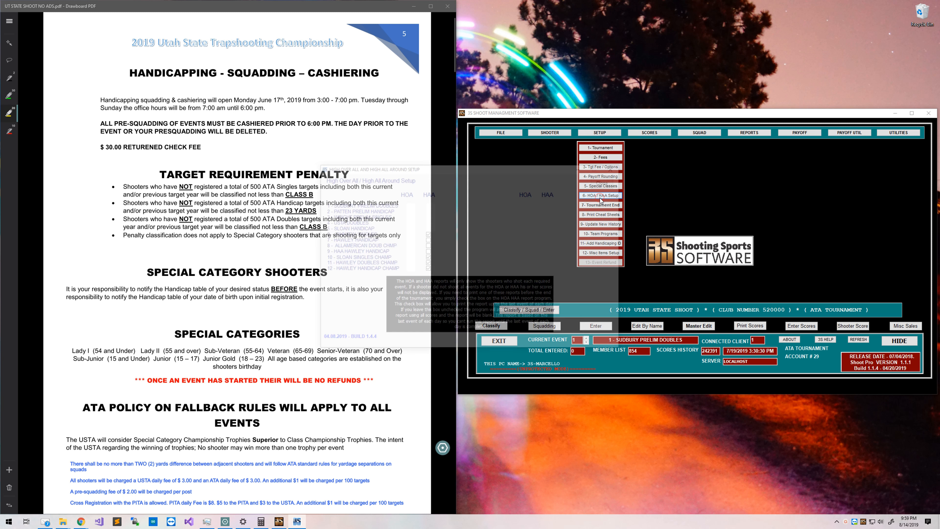
left_click_drag(453, 163, 587, 157)
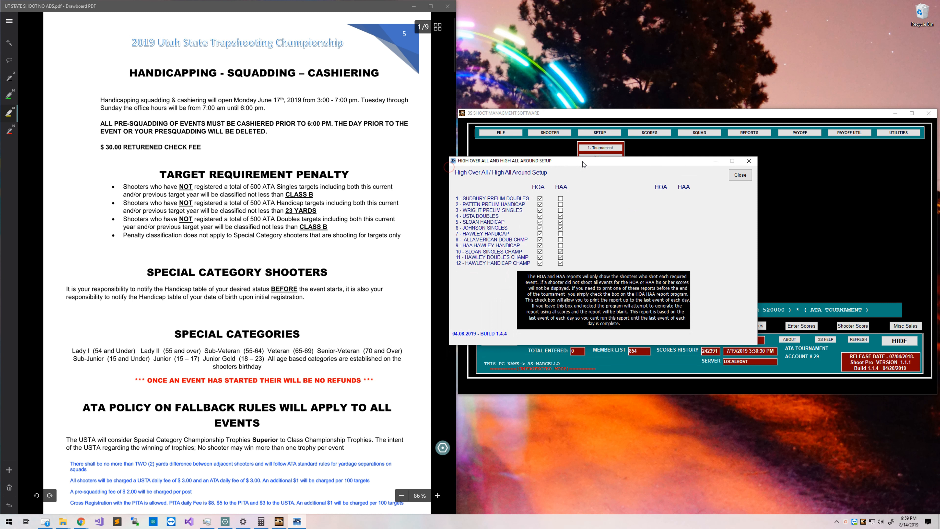
left_click(540, 198)
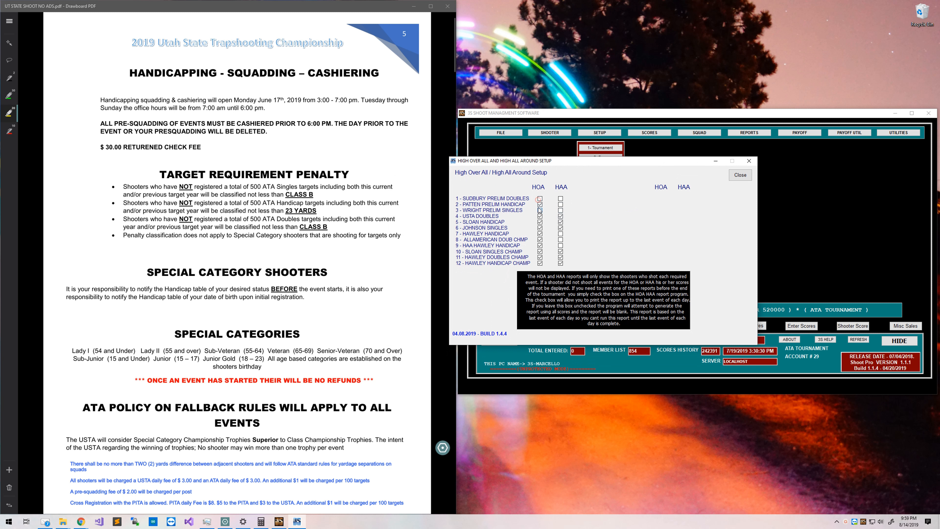
left_click(540, 205)
left_click(540, 210)
Uncheck High All Around for events 4–6 and 10–12.
left_click(560, 216)
left_click(560, 222)
left_click(559, 227)
left_click(561, 252)
left_click(561, 263)
left_click(560, 257)
Re-check High All Around for events 10–12, leaving only events 9–12 counted.
left_click(560, 240)
left_click(560, 252)
left_click(561, 258)
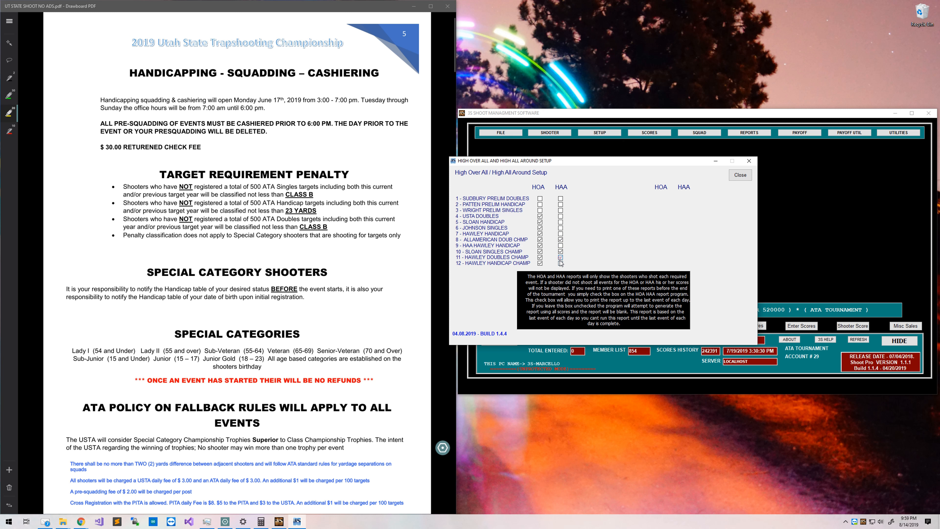
left_click(561, 263)
scroll(293, 239, "down", 20)
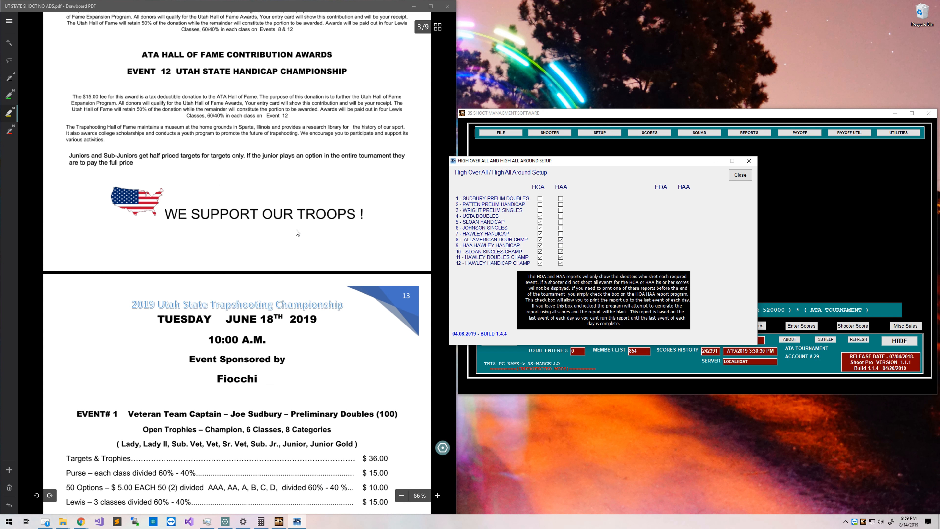
scroll(296, 237, "down", 15)
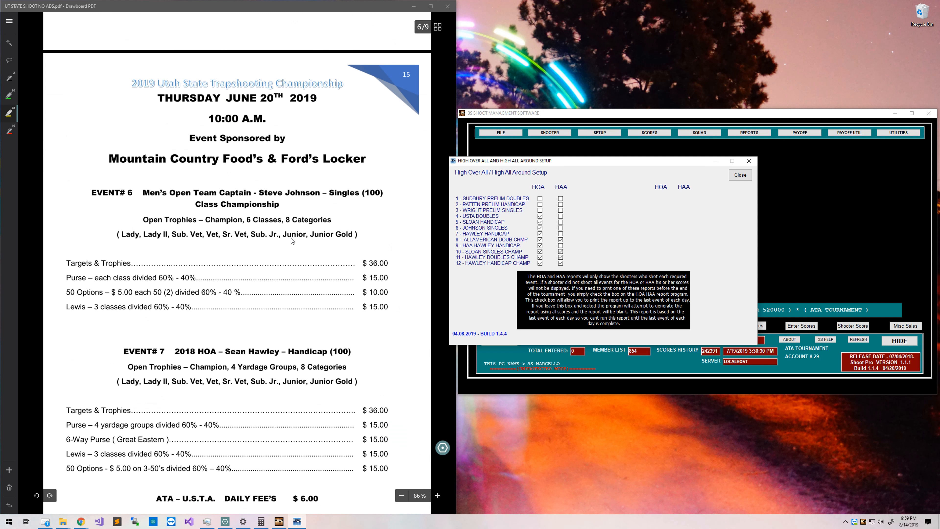
scroll(291, 239, "down", 8)
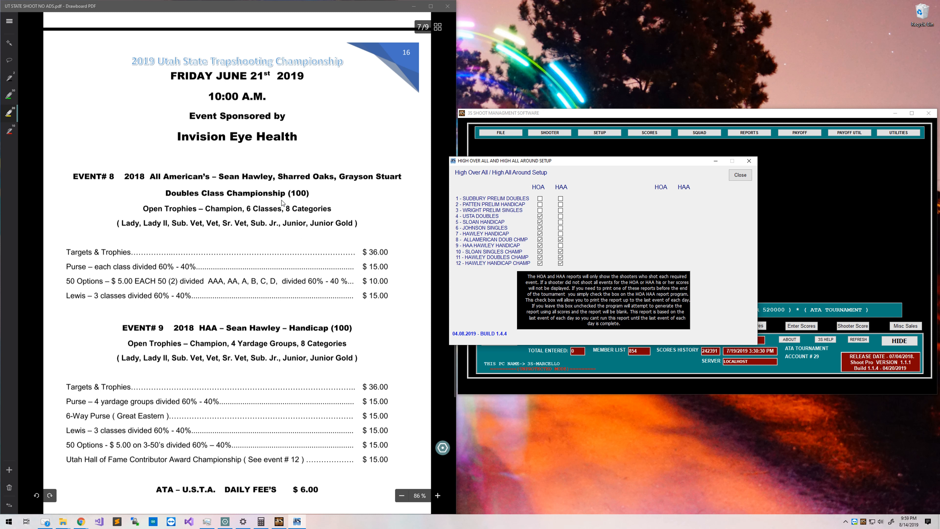
left_click(560, 240)
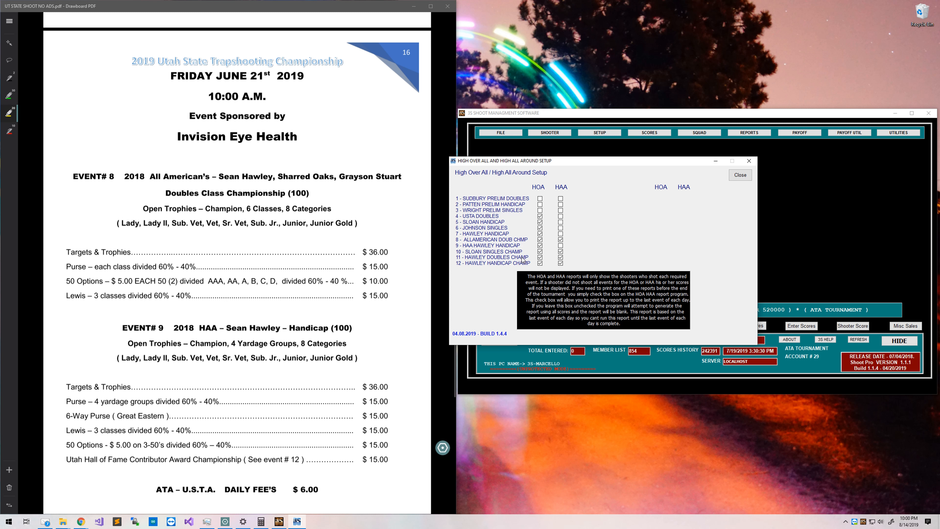
left_click(560, 234)
left_click(560, 234)
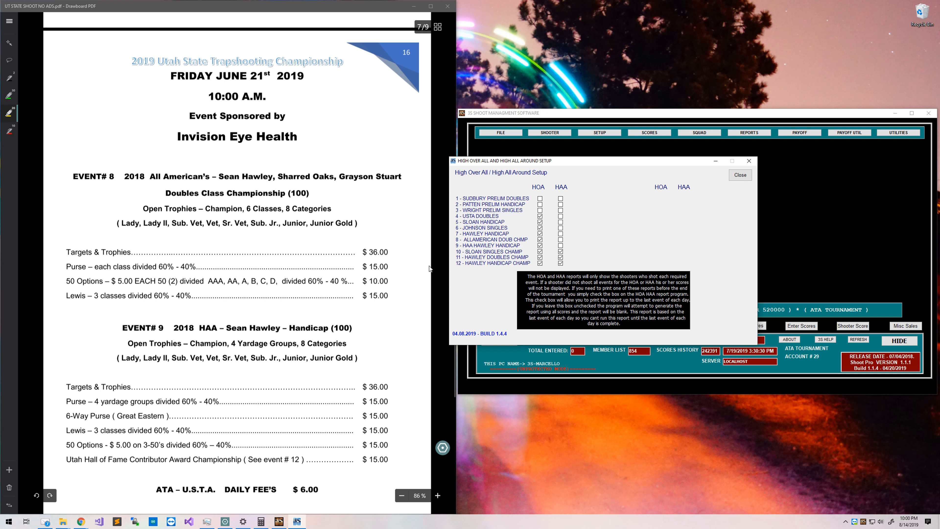
left_click_drag(520, 161, 573, 149)
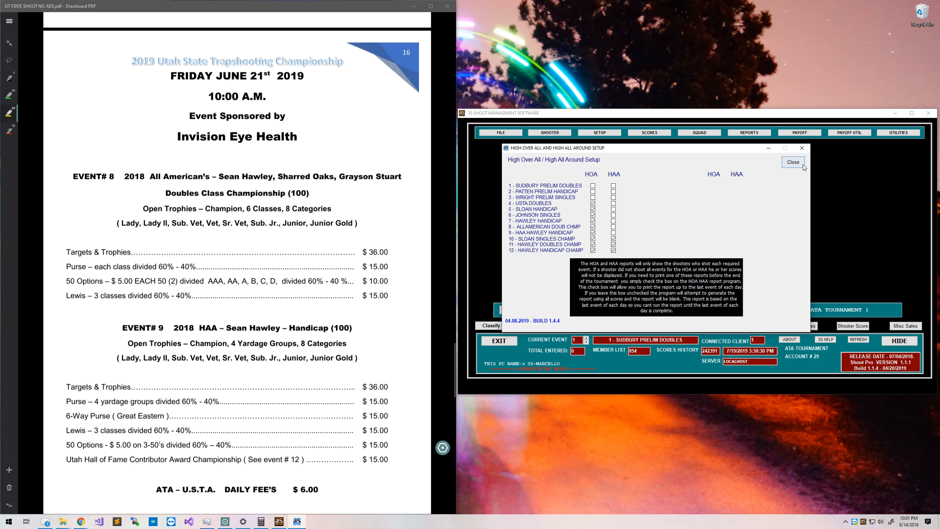
Close HOA/HAA setup and highlight the checklist's Setup Menu #6 HOA/HAA lines.
left_click(793, 163)
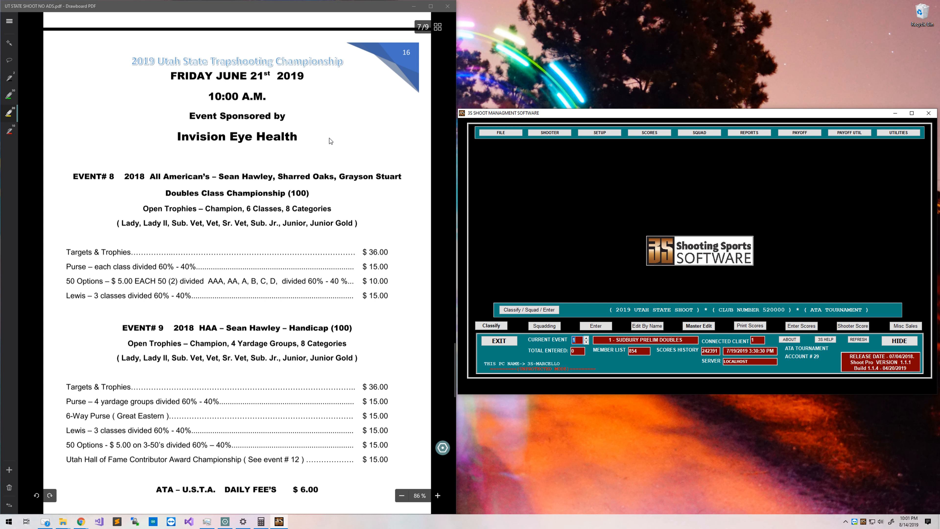
left_click(9, 21)
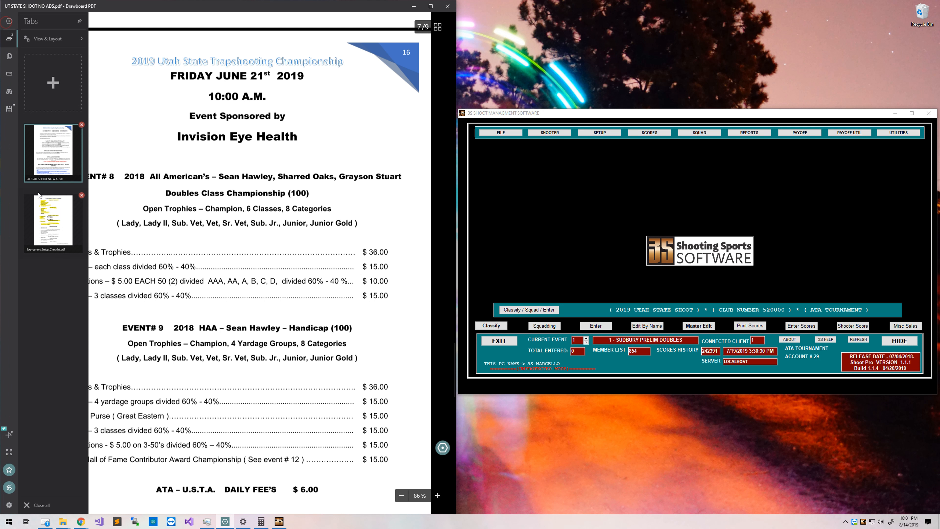
left_click(37, 237)
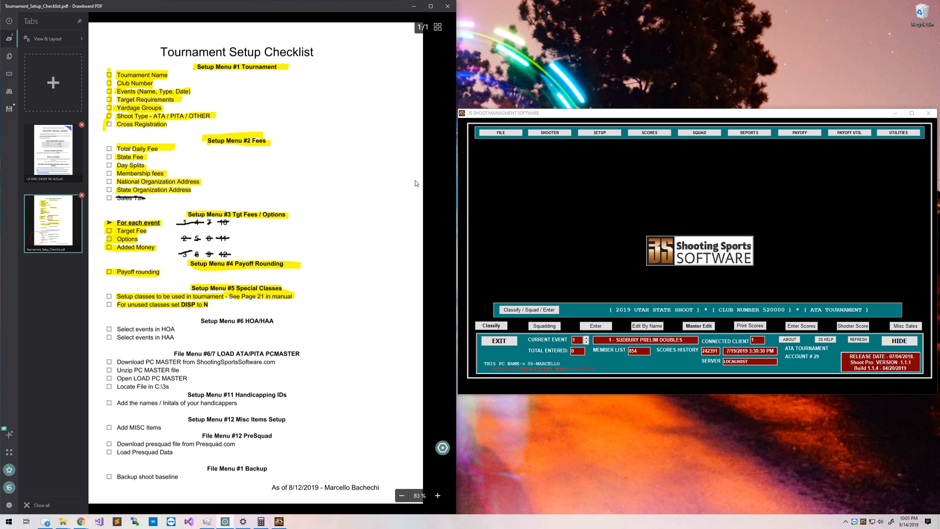
left_click(431, 196)
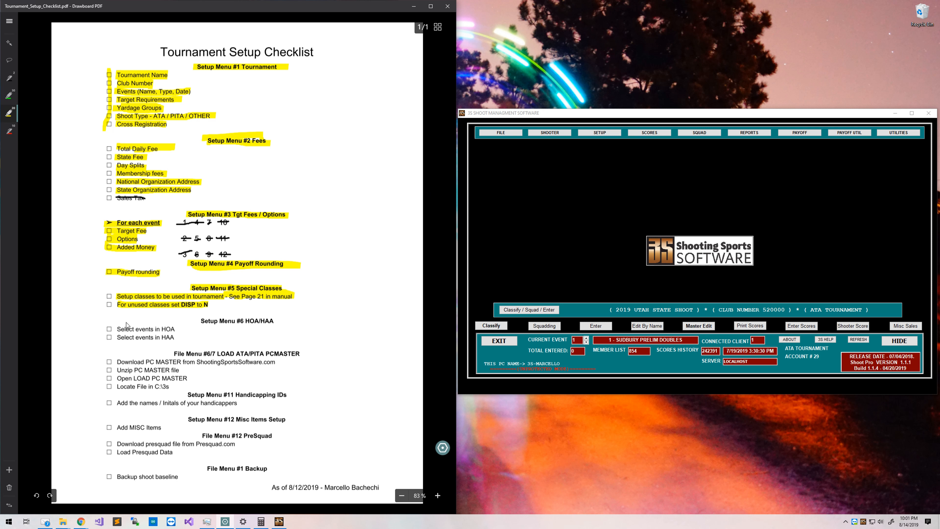
left_click(202, 321)
left_click_drag(120, 329, 178, 329)
left_click_drag(115, 337, 175, 338)
left_click(199, 319)
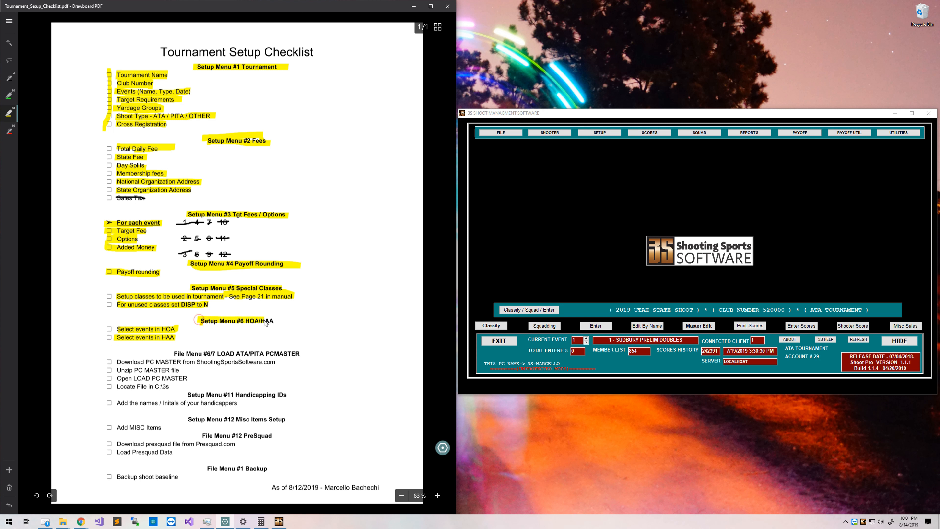
left_click_drag(265, 323, 277, 322)
Highlight File Menu #6/7 Load PC MASTER with its download, unzip and locate steps.
left_click_drag(174, 354, 300, 354)
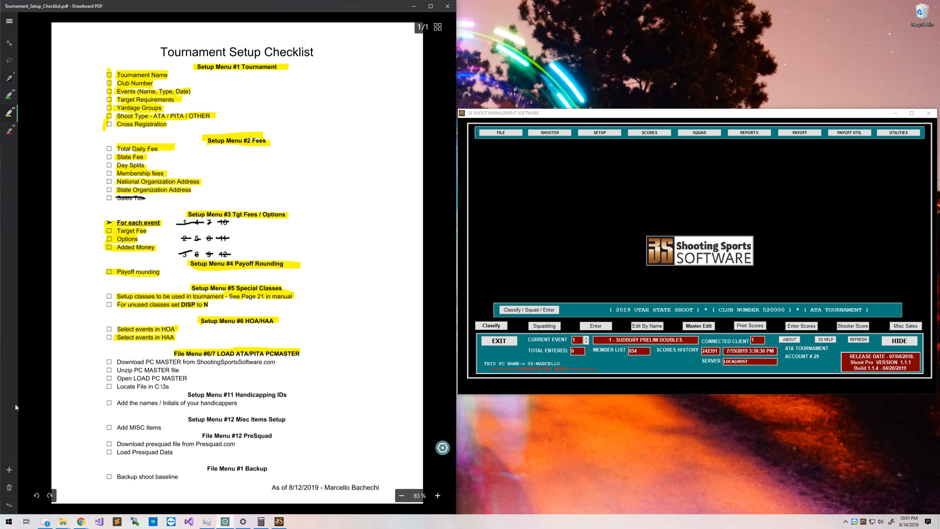
left_click_drag(116, 364, 251, 368)
left_click_drag(117, 370, 180, 370)
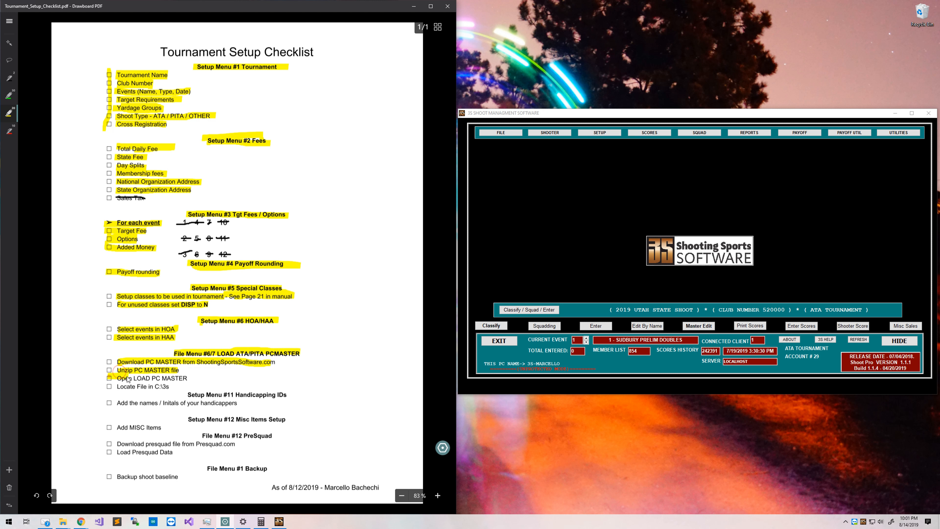
left_click_drag(111, 387, 174, 385)
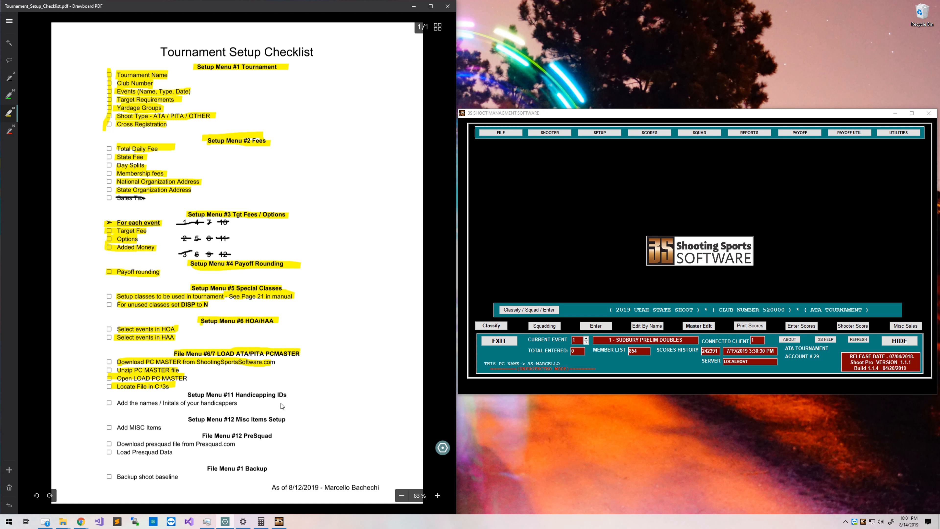
Return to UT STATE SHOOT NO ADS.pdf and show its page overview.
left_click(9, 21)
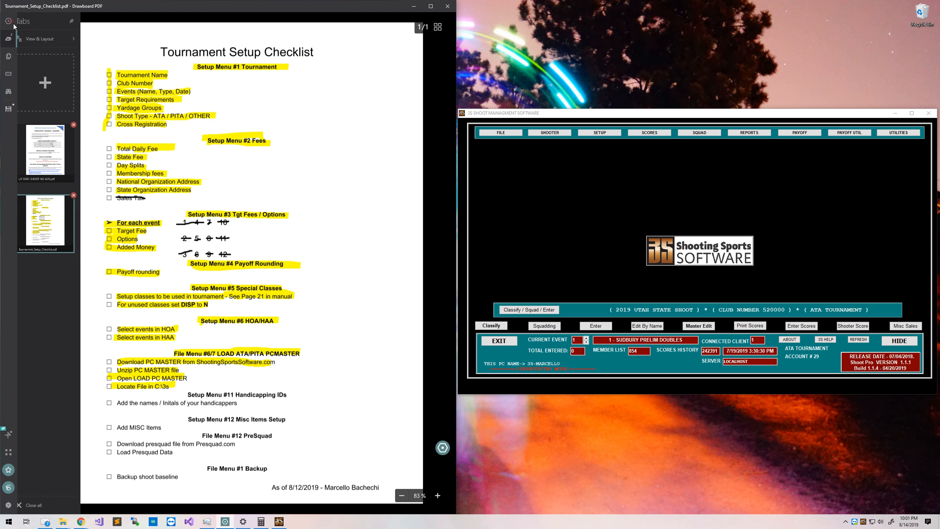
left_click(53, 172)
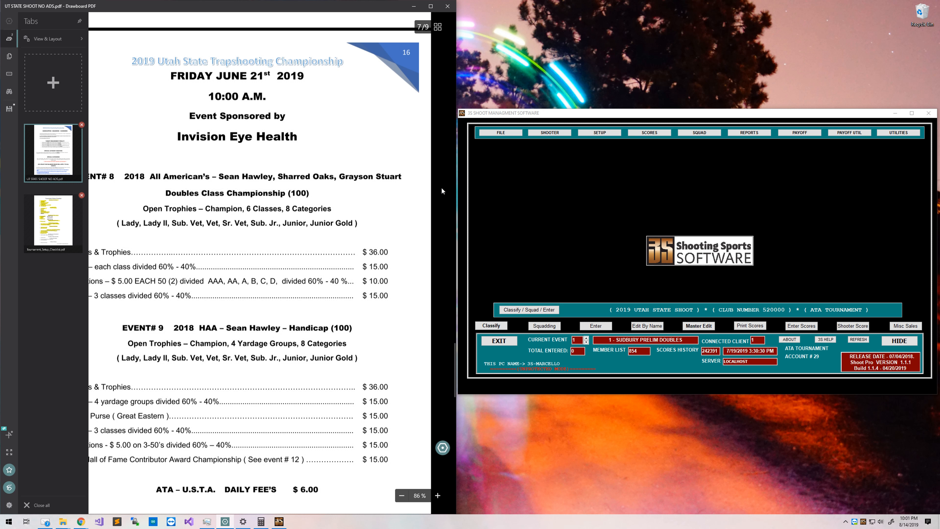
left_click(441, 187)
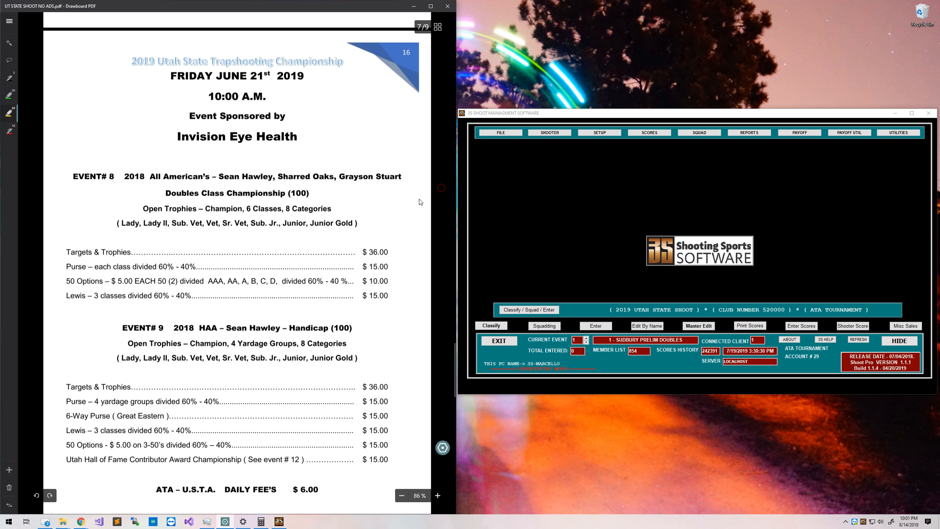
left_click(436, 31)
left_click(24, 50)
left_click(439, 31)
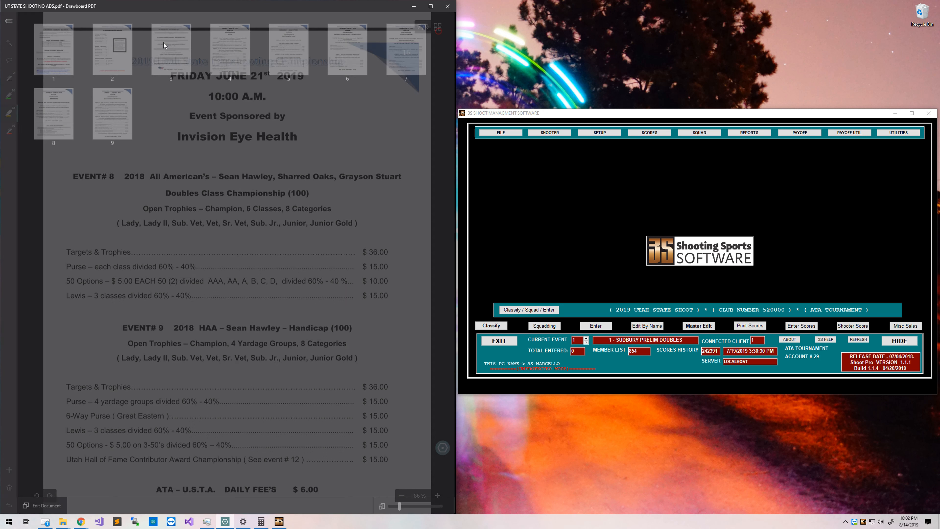
Jump to the Handicapping, Squadding, Cashiering page from the page overview.
left_click(164, 45)
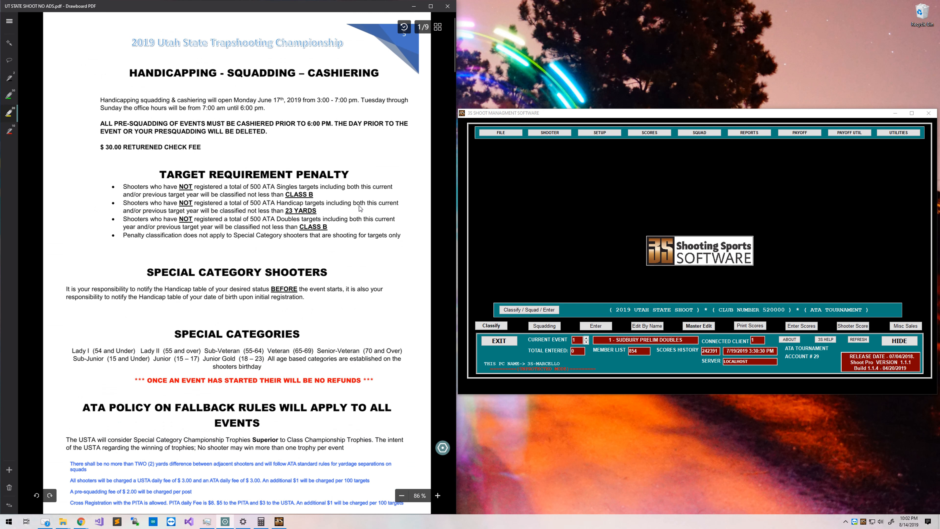
scroll(359, 206, "down", 8)
scroll(359, 206, "up", 8)
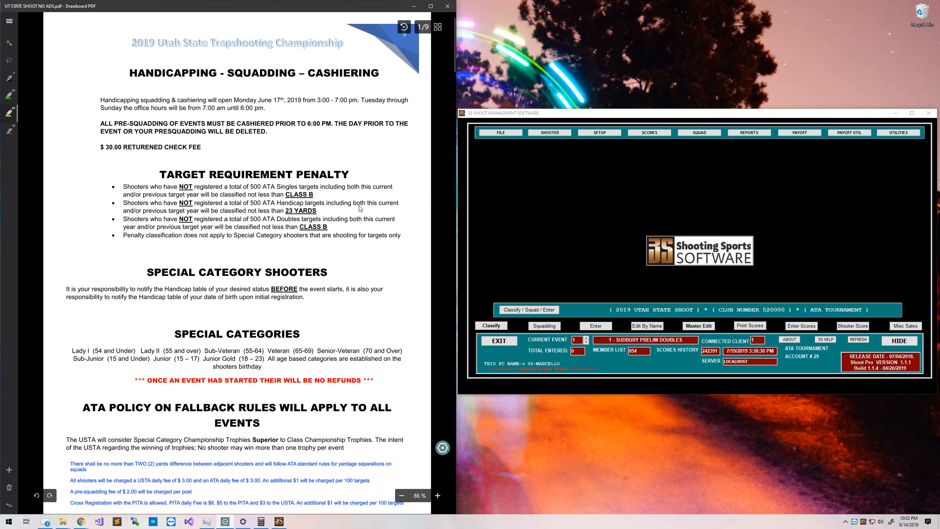
scroll(359, 209, "down", 10)
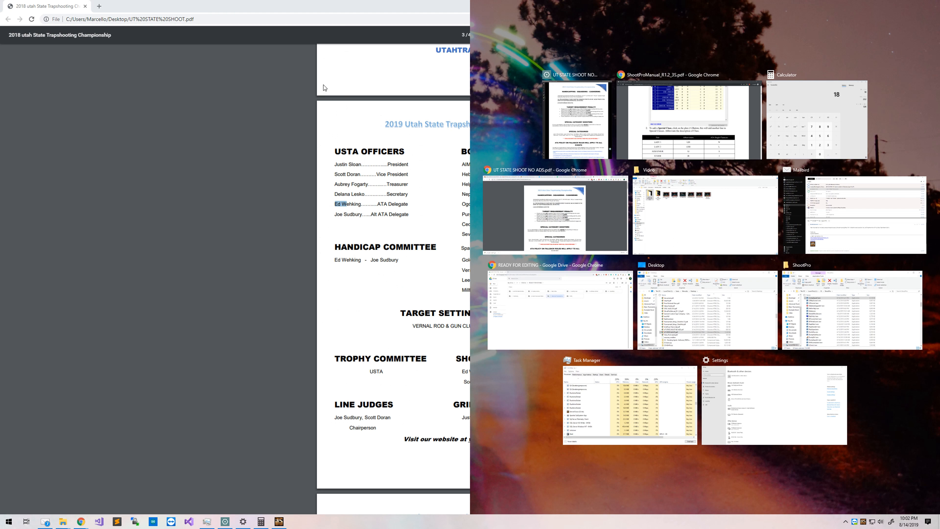
scroll(425, 248, "up", 4)
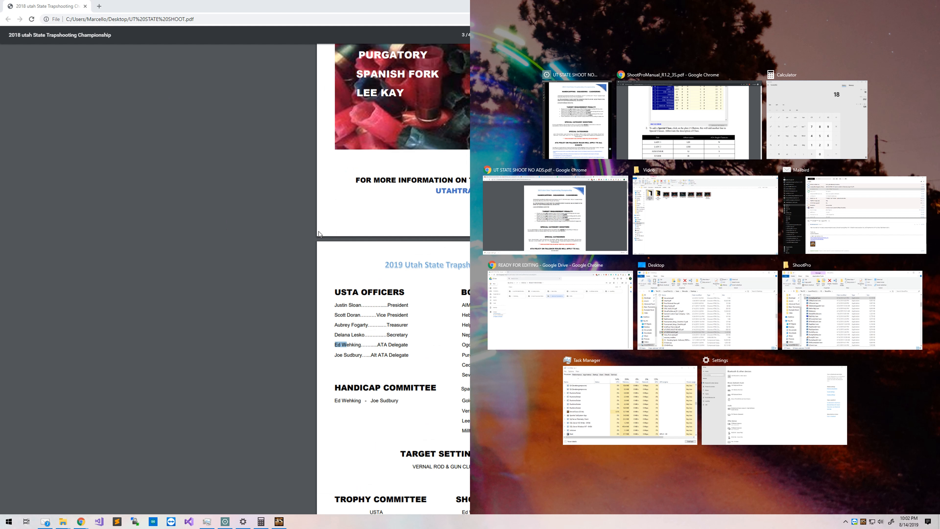
scroll(425, 247, "down", 3)
Snap Chrome to the left half and scroll its program to the page 3 Handicap Committee.
left_click(31, 17)
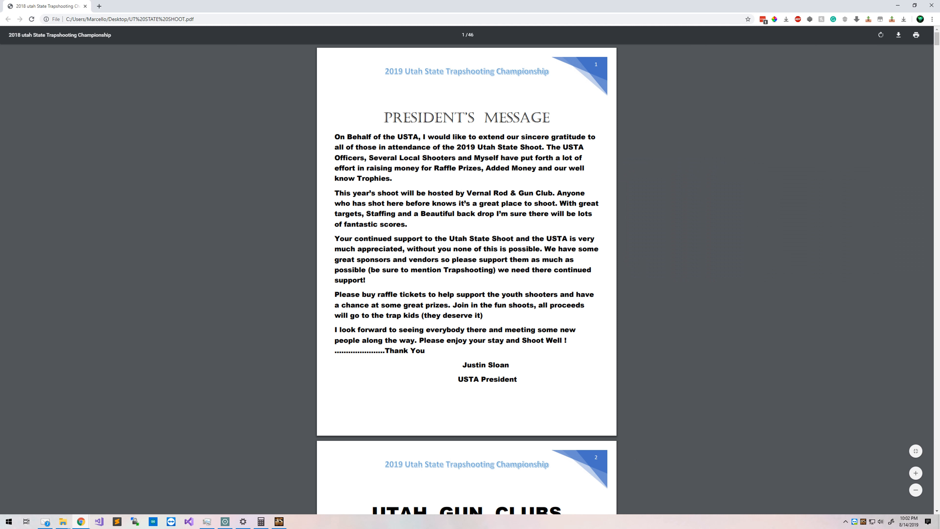
key("super+Left")
scroll(300, 199, "down", 10)
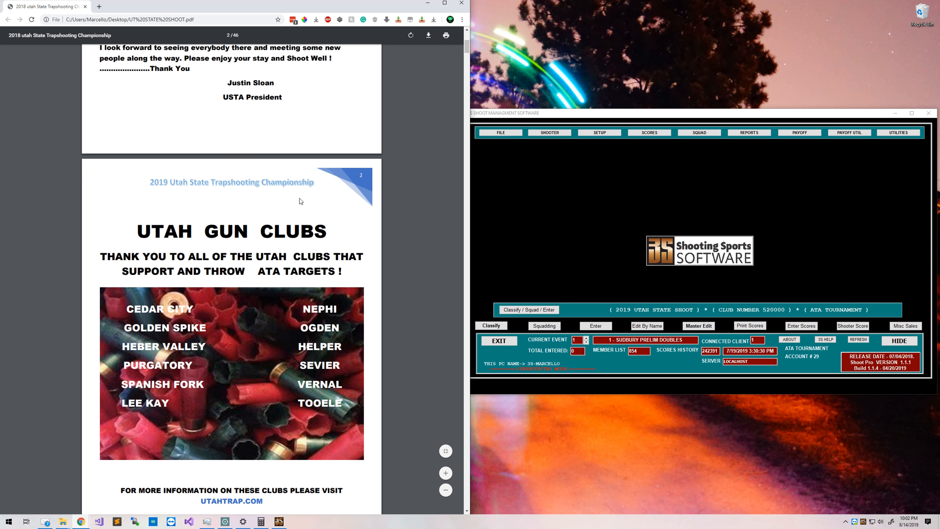
scroll(300, 210, "down", 5)
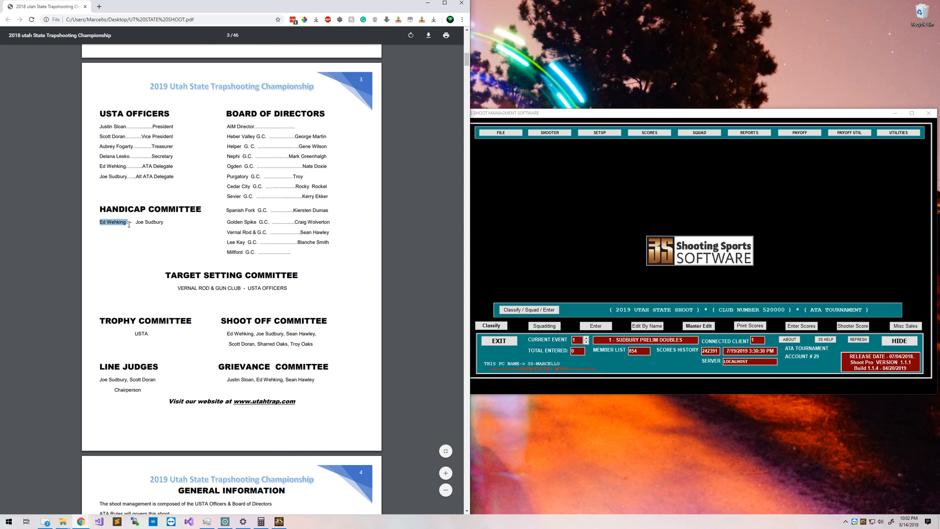
left_click(633, 181)
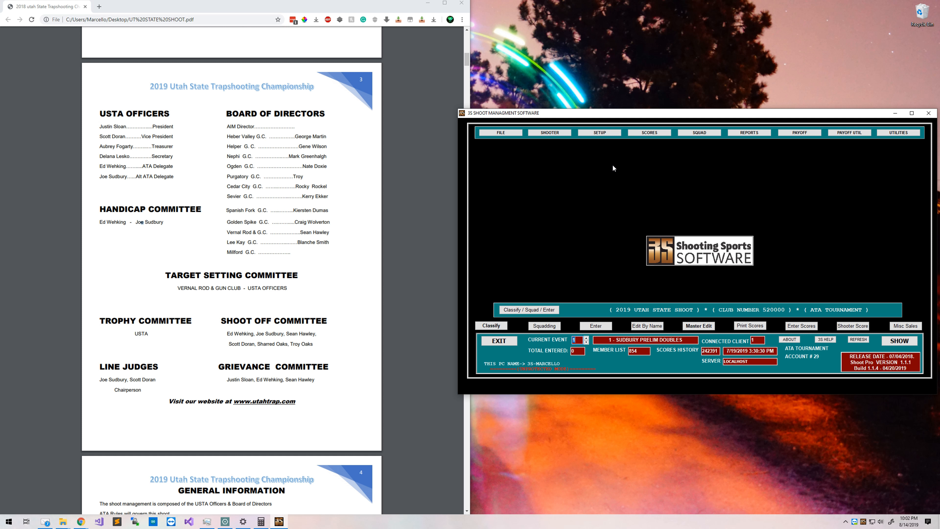
left_click(600, 133)
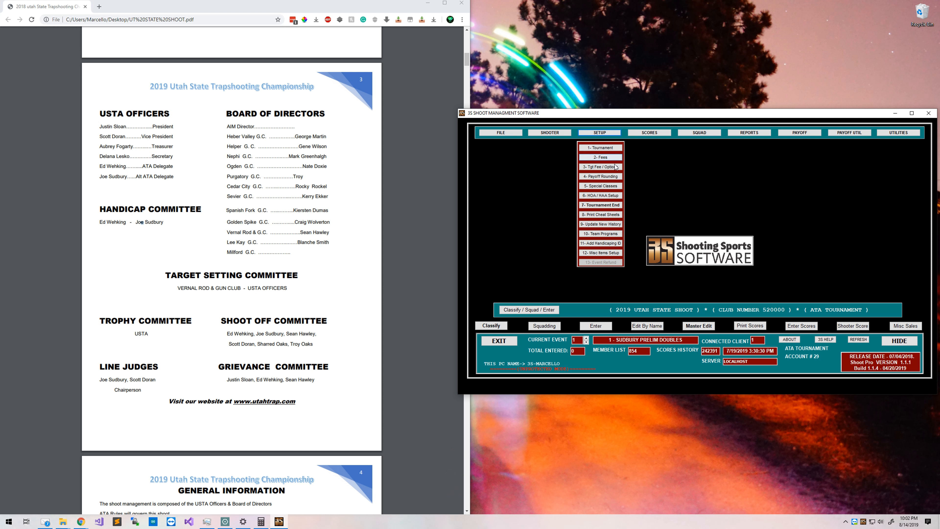
In Add Handicapping ID, delete all four existing classifier records.
left_click(600, 242)
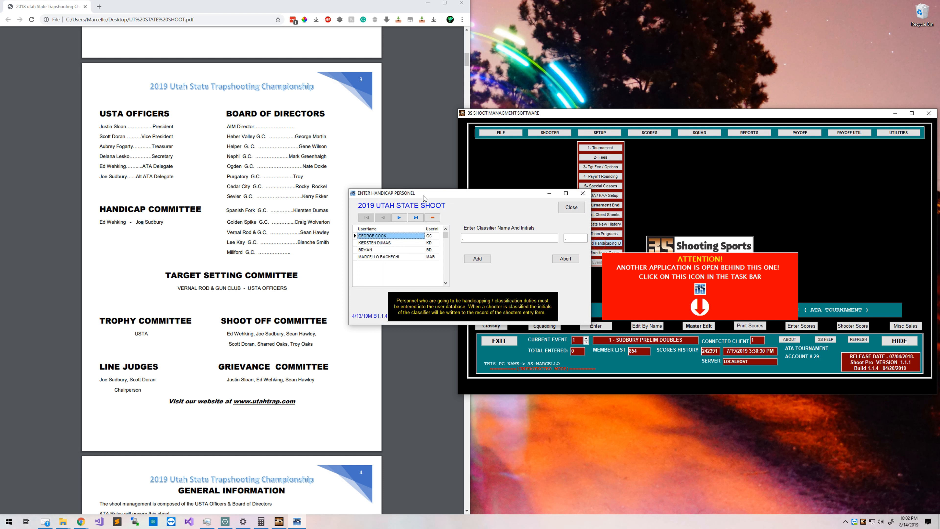
left_click_drag(428, 194, 562, 185)
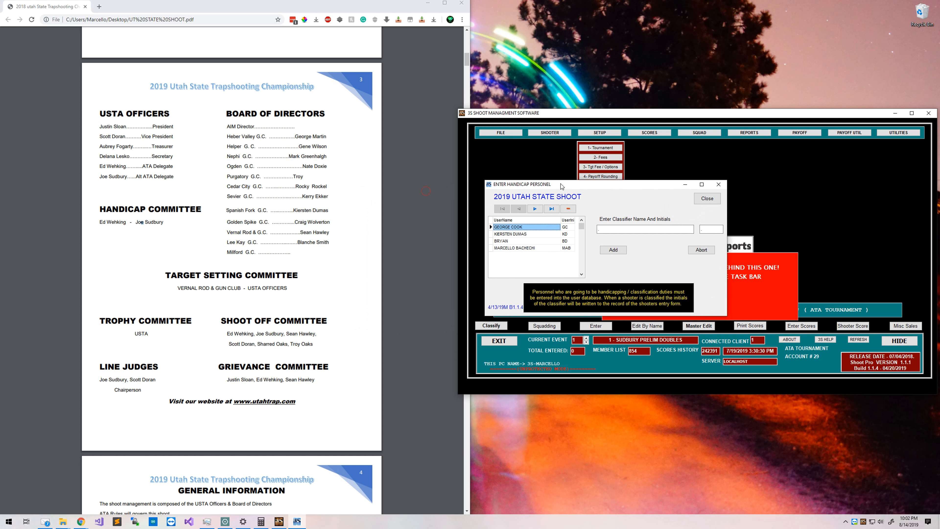
left_click(574, 204)
key("Return")
left_click(576, 204)
key("Return")
left_click(575, 204)
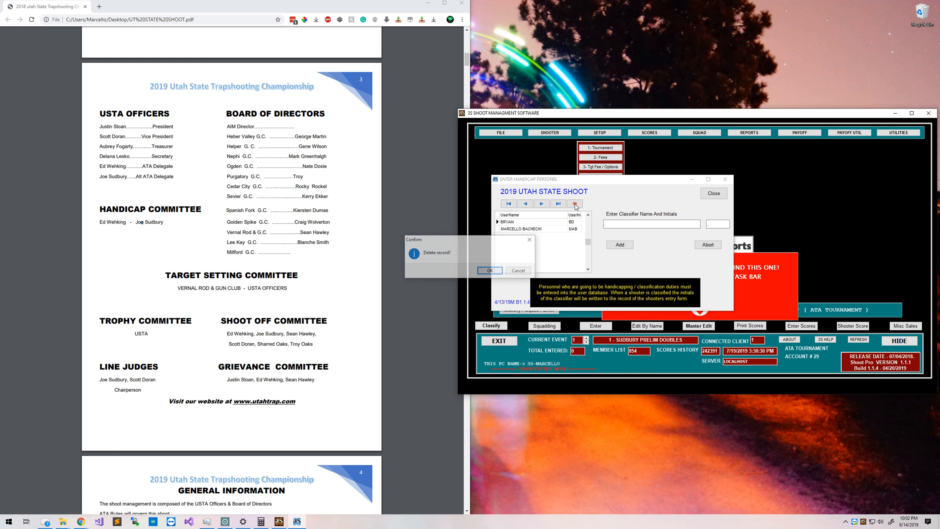
key("Return")
left_click(574, 204)
key("Return")
Add both Handicap Committee members by name and initials, then close the window.
left_click(625, 223)
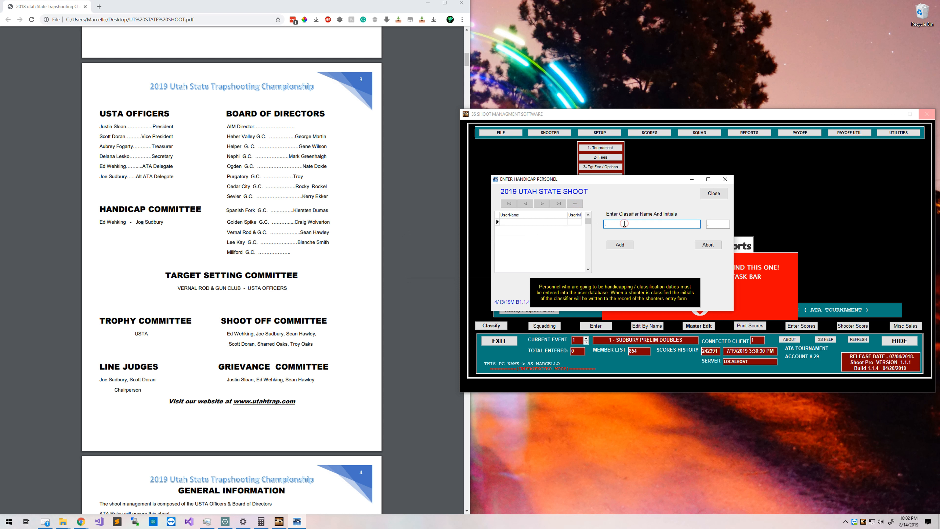
type("EW")
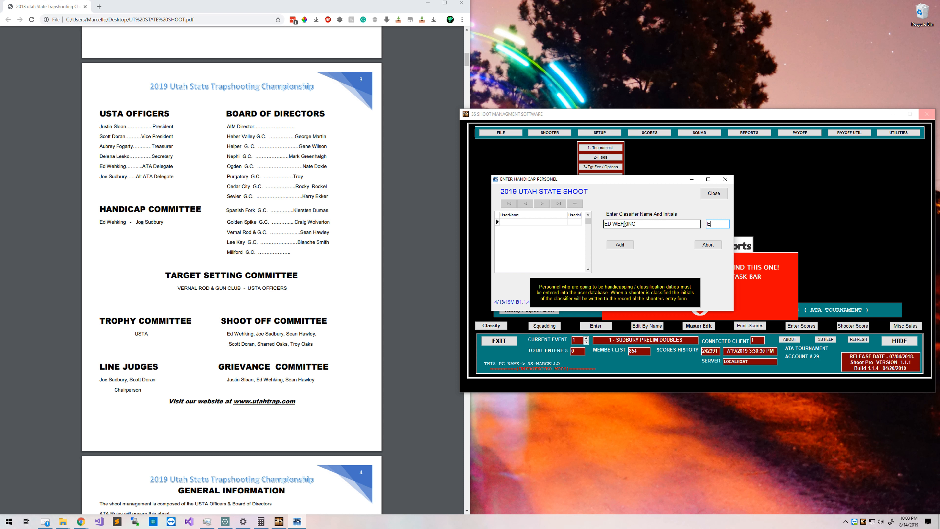
left_click(628, 246)
left_click(649, 222)
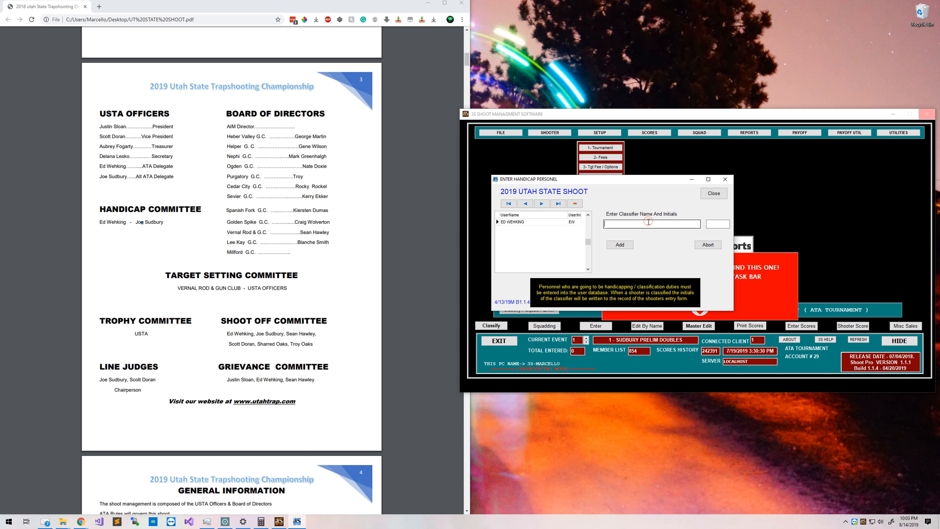
type("SJ")
left_click(615, 245)
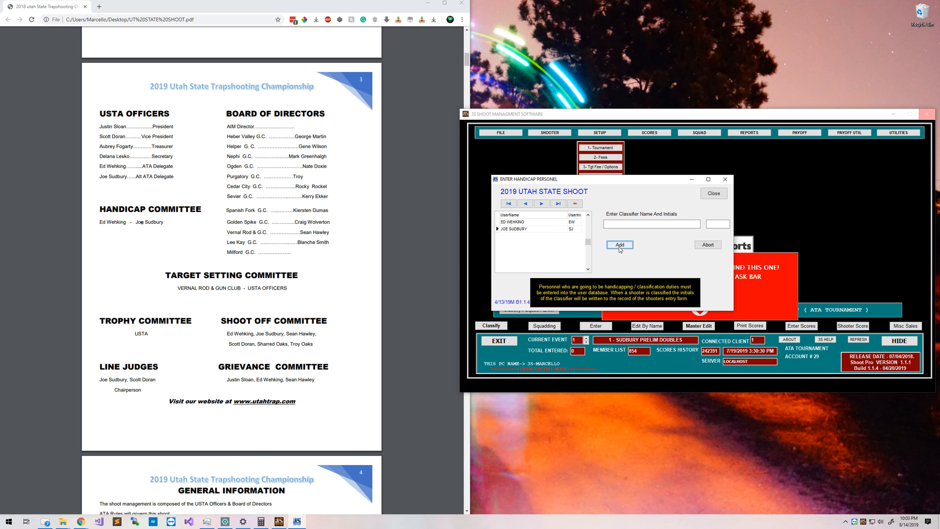
left_click(713, 193)
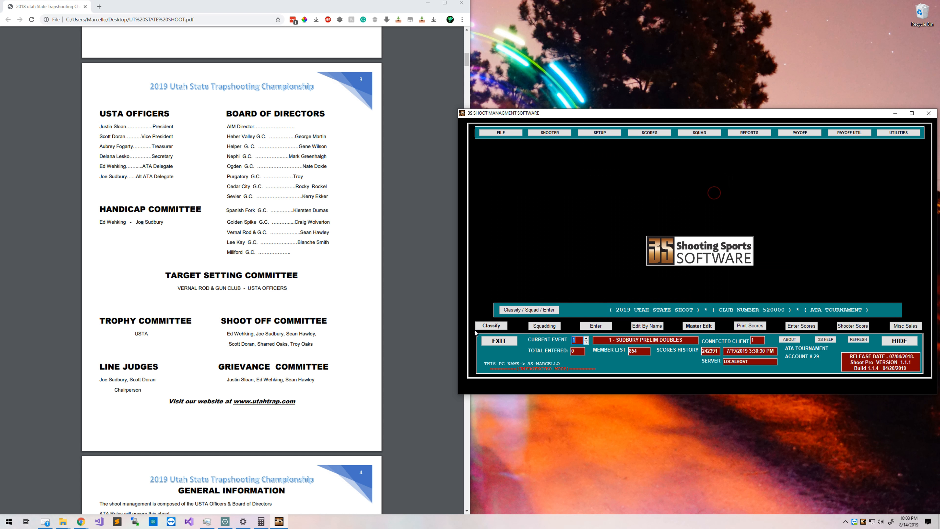
left_click(491, 325)
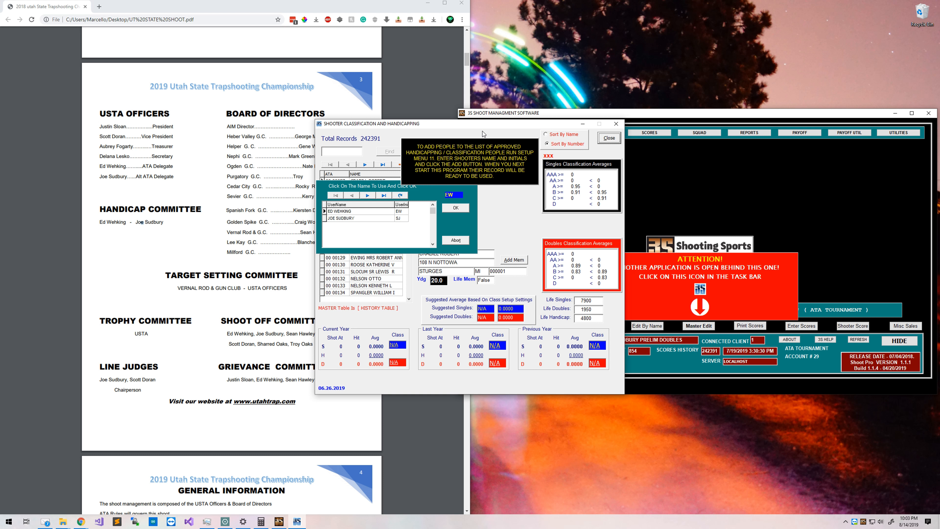
Pick the first Handicap Committee member as classifier and confirm.
left_click_drag(483, 126, 658, 157)
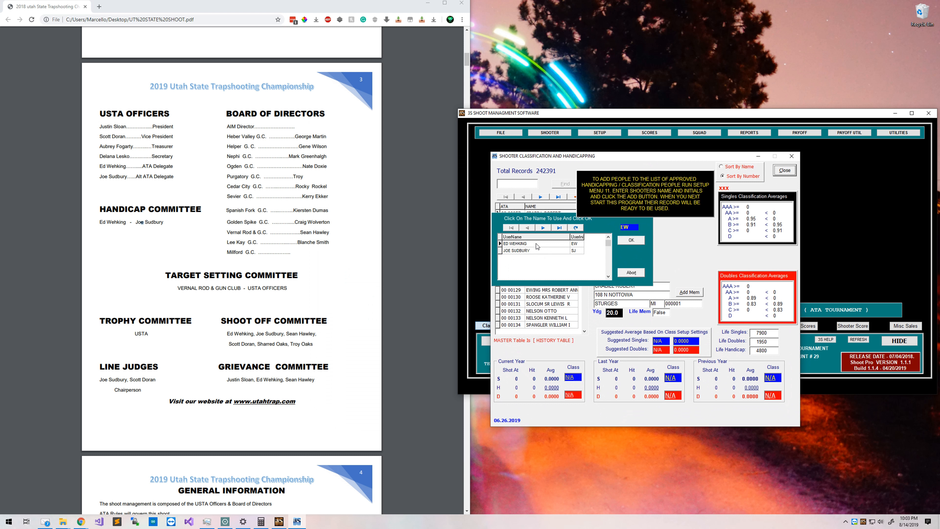
left_click(529, 250)
left_click(527, 245)
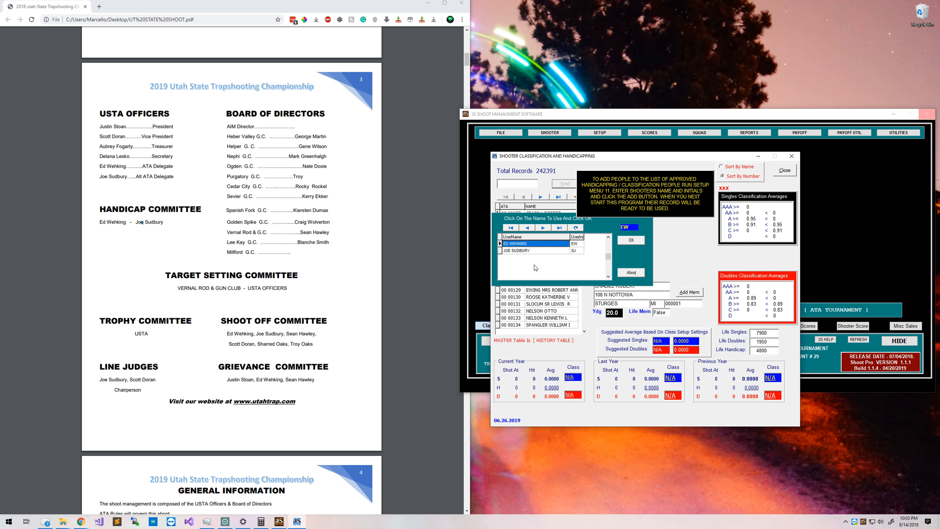
left_click(631, 240)
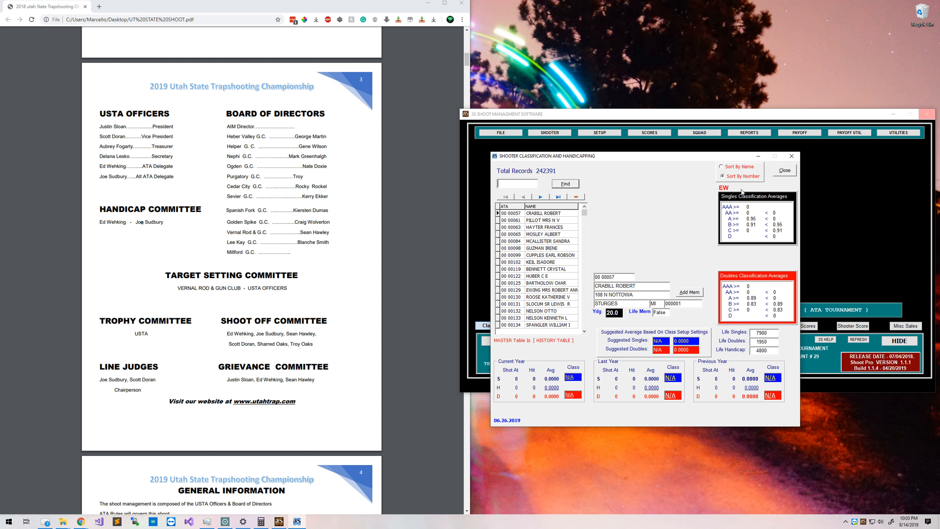
Close the classification window and drag Chrome's program PDF off screen.
left_click(781, 171)
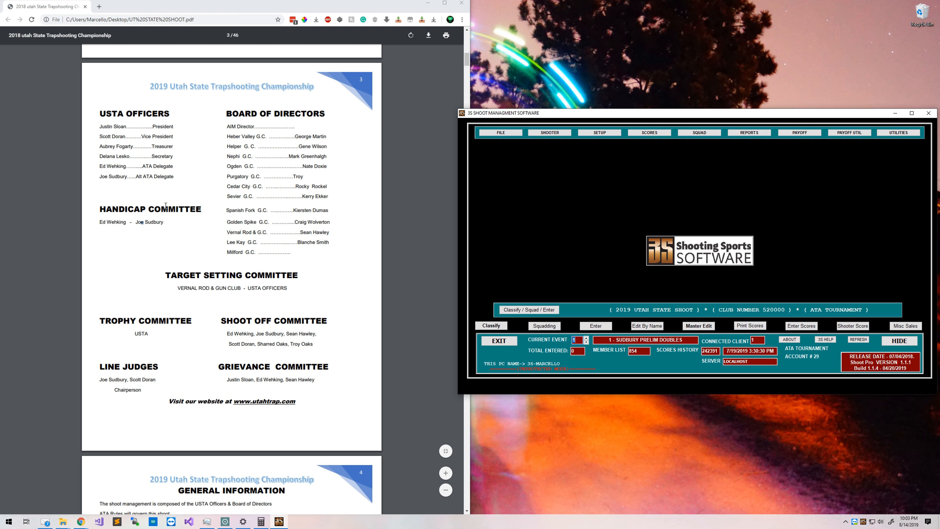
left_click_drag(165, 223, 99, 211)
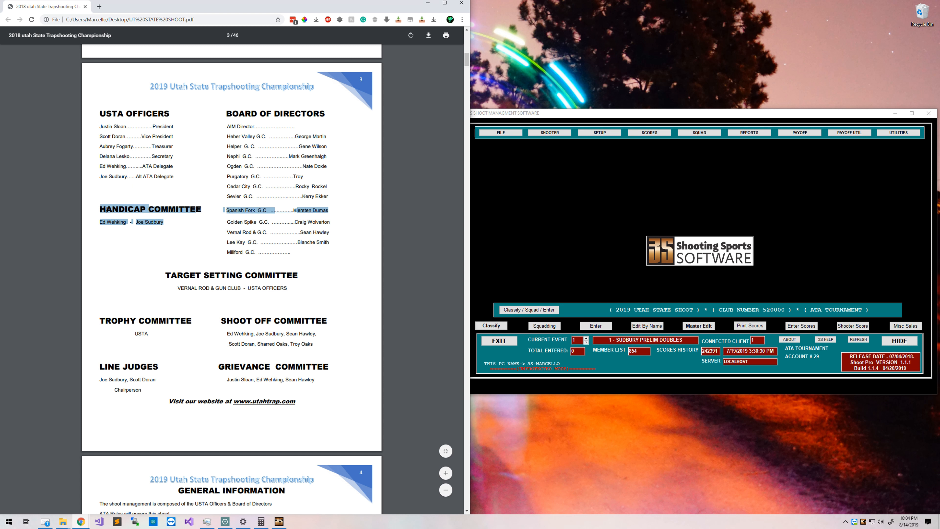
left_click(100, 210)
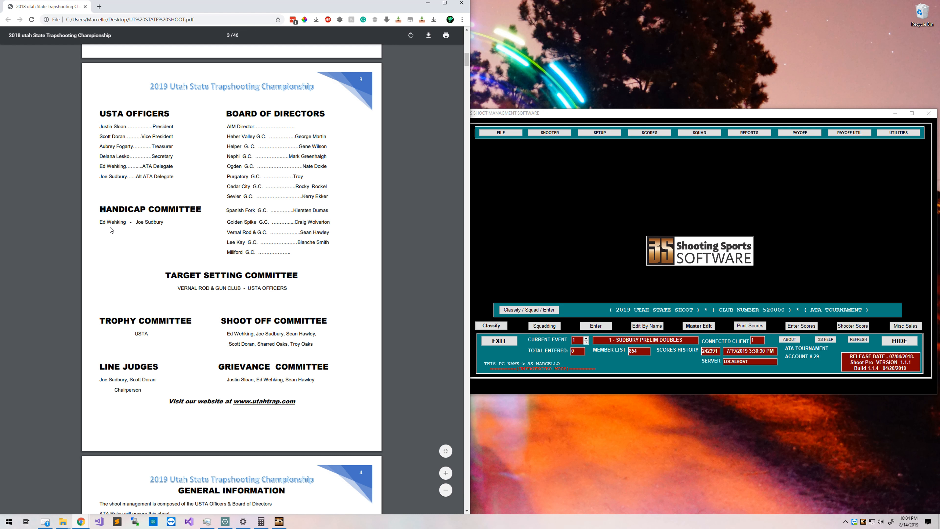
left_click(98, 210)
left_click_drag(164, 8, 163, 0)
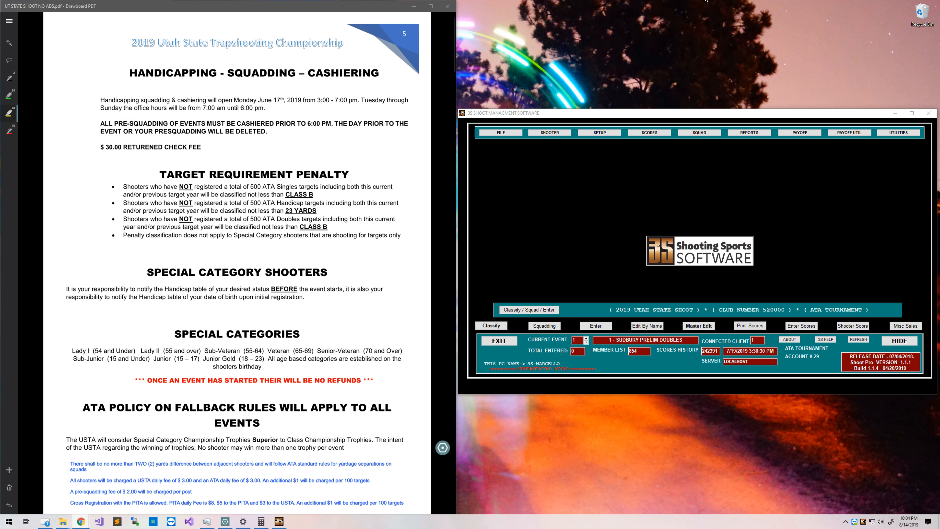
In Tournament_Setup_Checklist.pdf, highlight the Setup Menu #11 add-handicapper-names line in yellow.
left_click(546, 215)
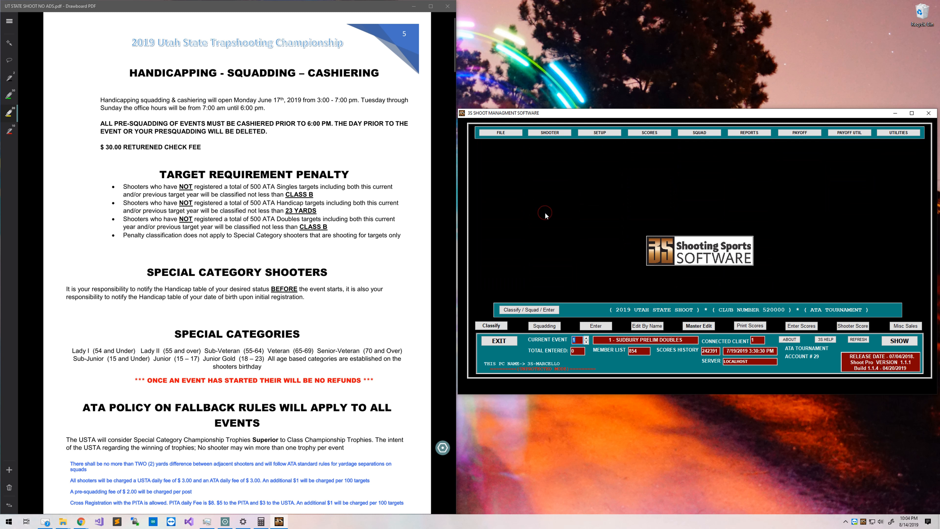
left_click(9, 21)
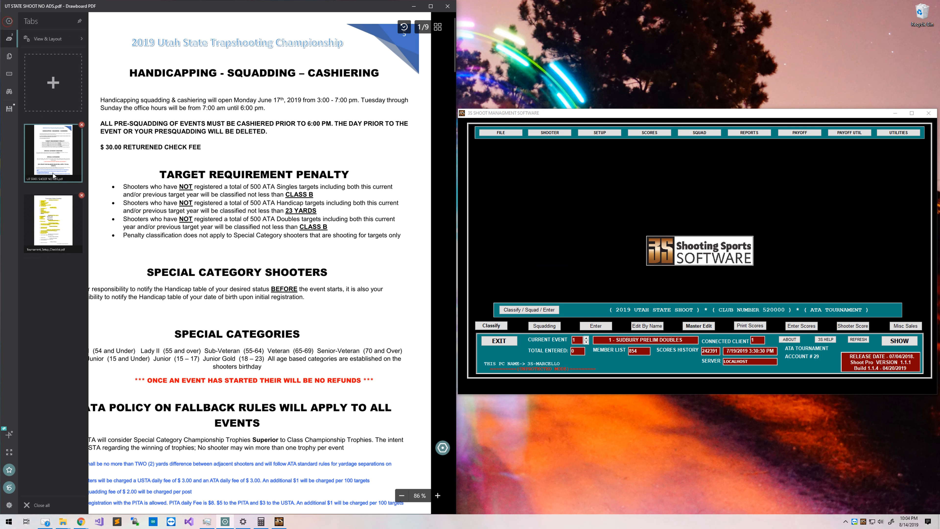
left_click(57, 229)
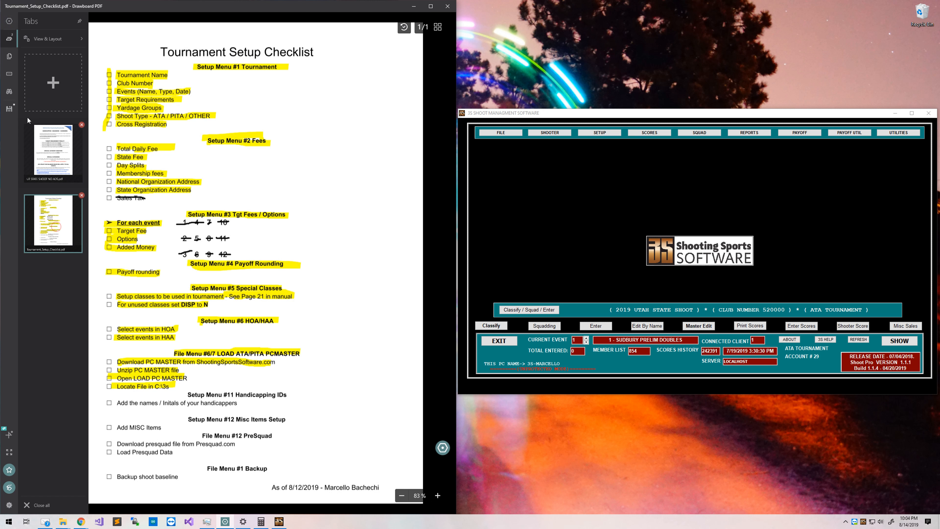
left_click(415, 201)
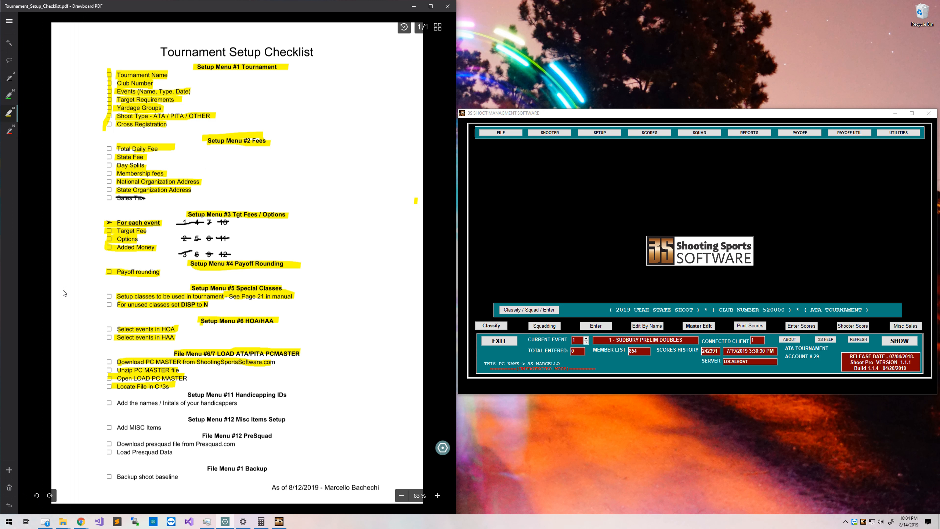
left_click_drag(108, 403, 287, 395)
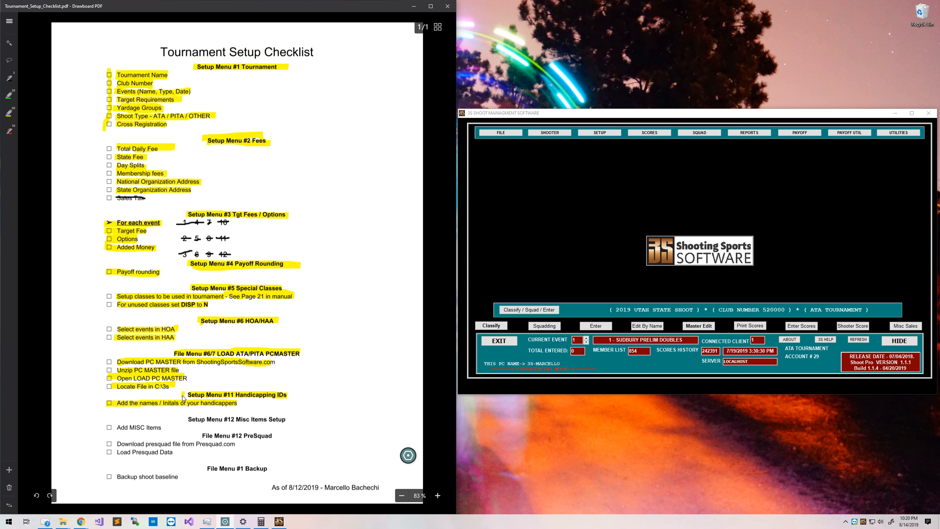
left_click(5, 118)
left_click(599, 132)
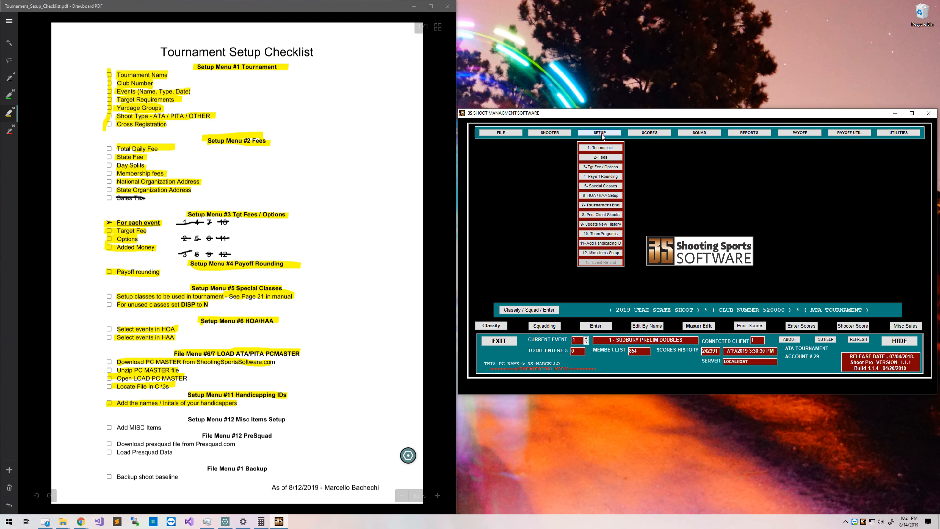
Add a Practice Ticket 25 Shots misc item priced 5.
left_click(600, 253)
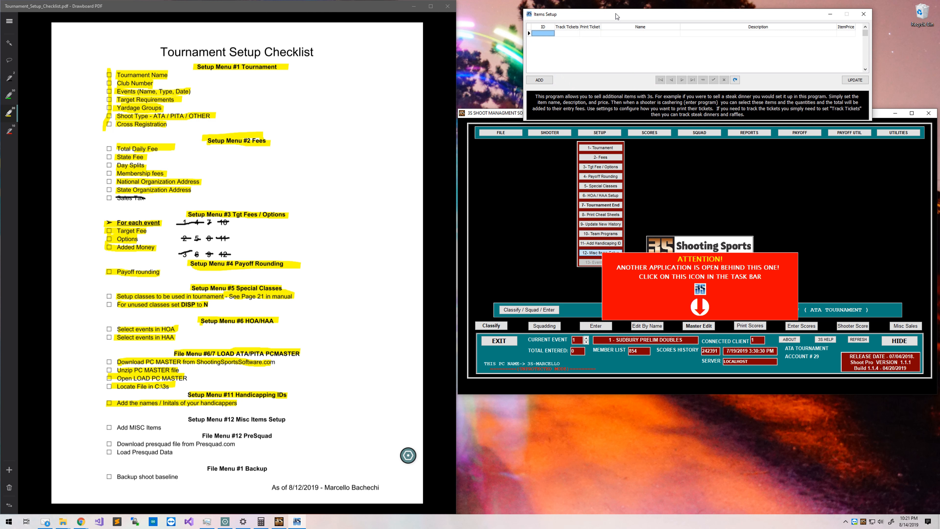
left_click_drag(611, 172, 611, 210)
left_click(534, 269)
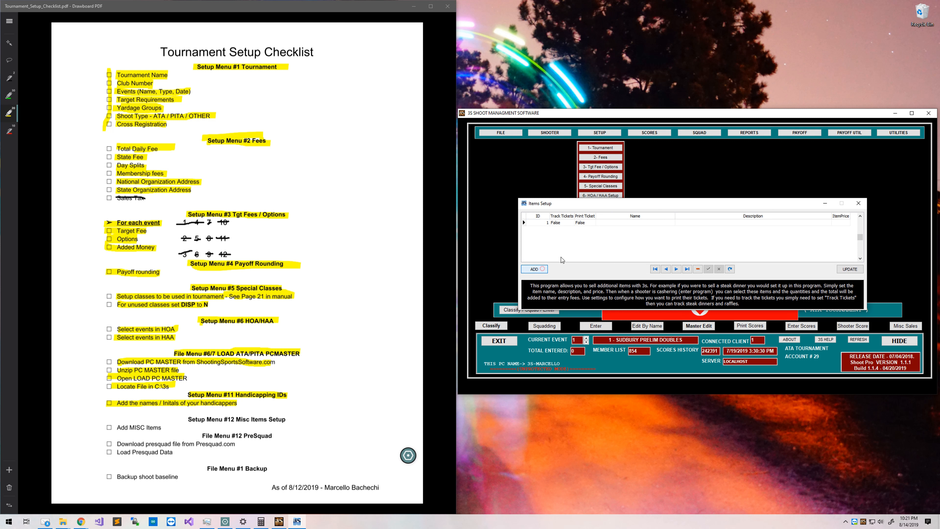
left_click(617, 223)
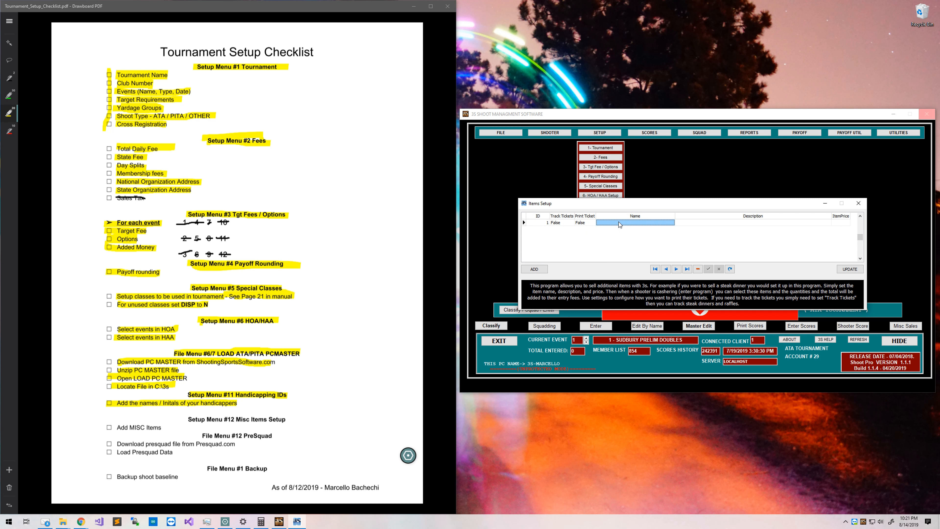
type("Practive")
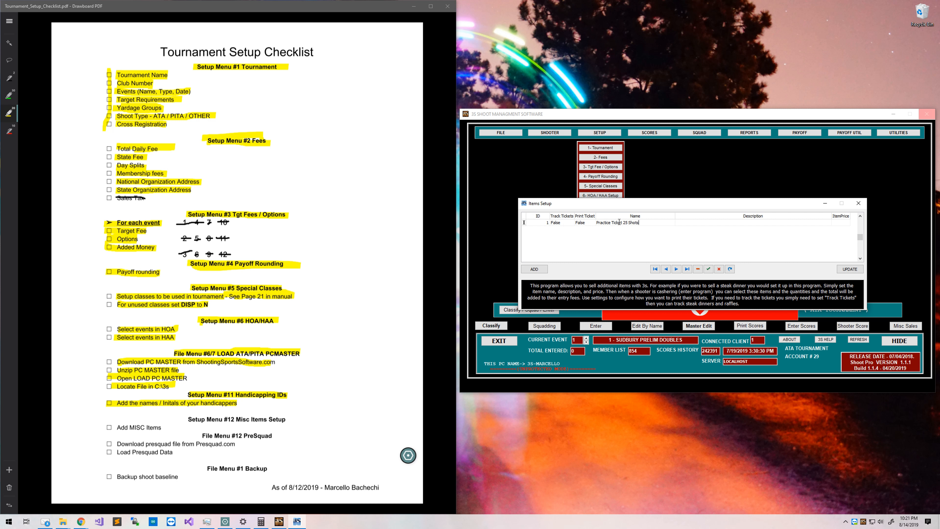
key("Return")
key("ctrl+c")
left_click(696, 225)
left_click(818, 228)
key("ctrl+v")
key("Tab")
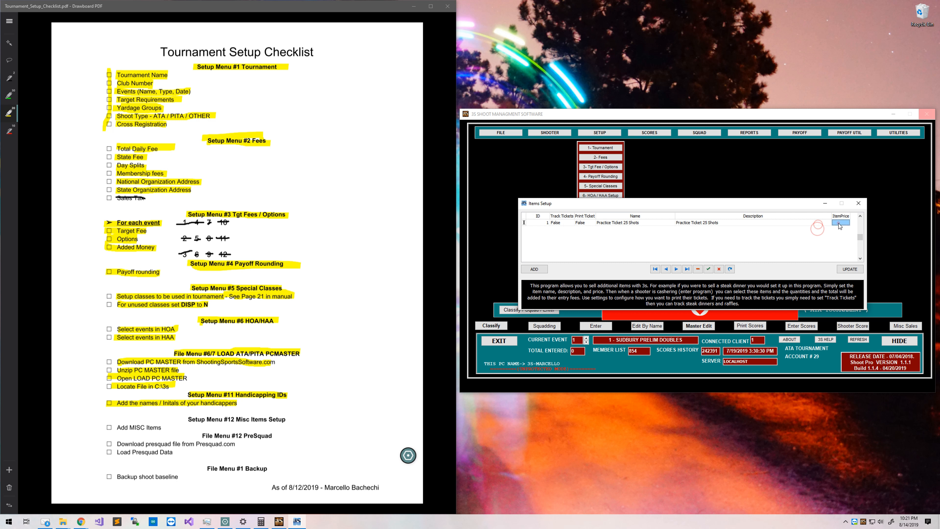
type("5")
Add a Practice Ticket 10 Shot misc item priced 1.
left_click(535, 272)
left_click(659, 228)
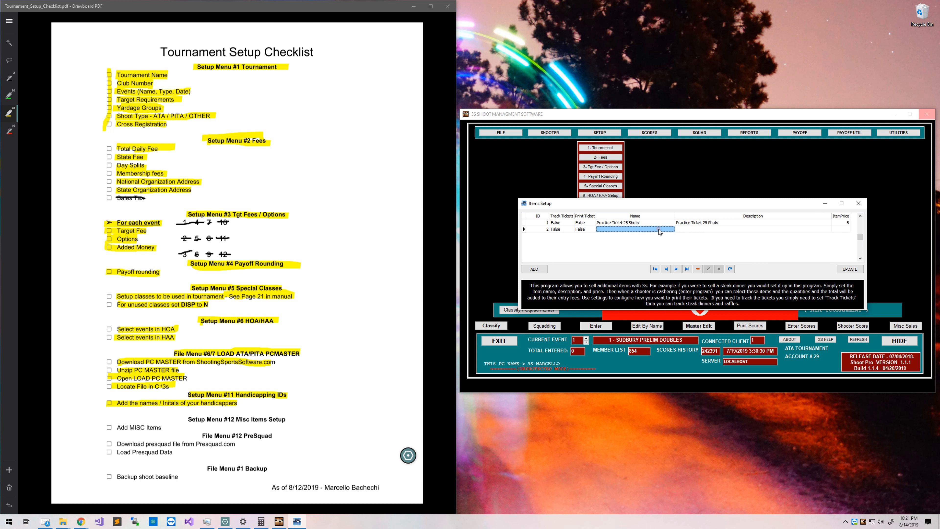
left_click(658, 229)
key("ctrl+v")
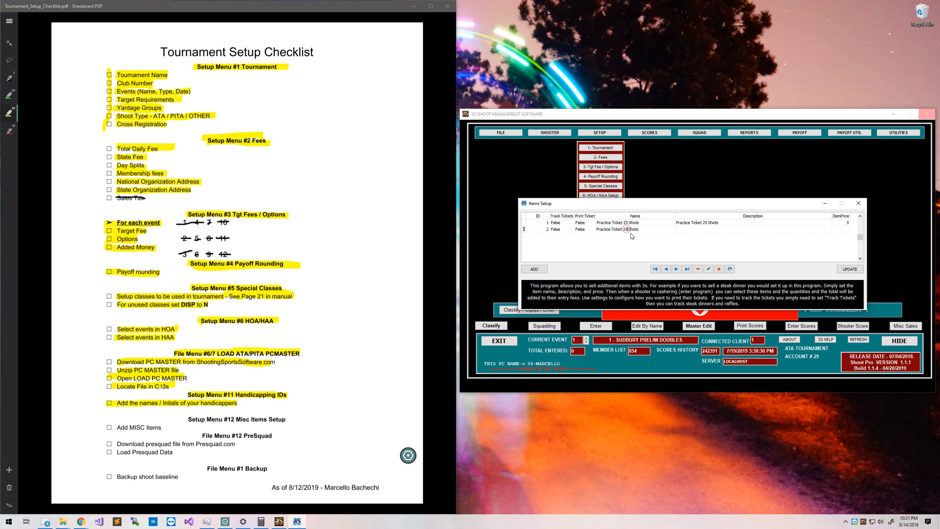
double_click(626, 229)
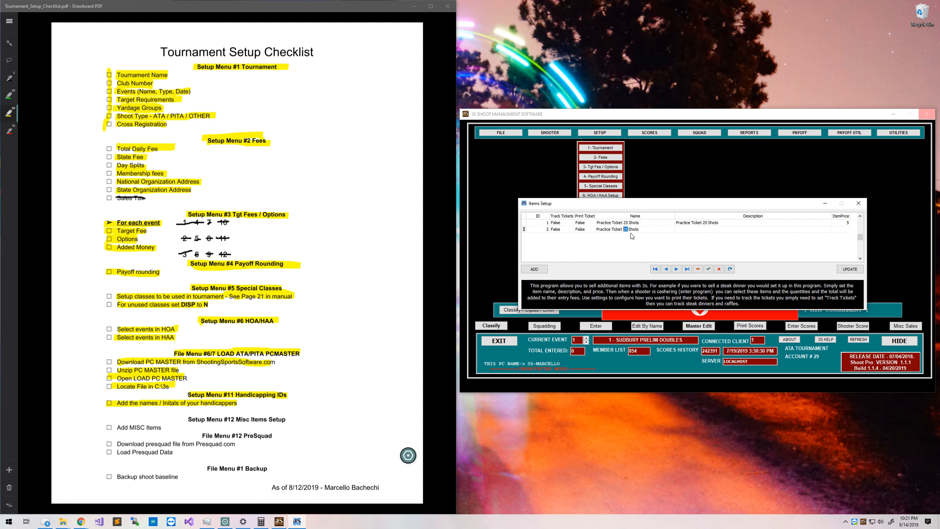
left_click(644, 227)
key("BackSpace")
left_click(707, 229)
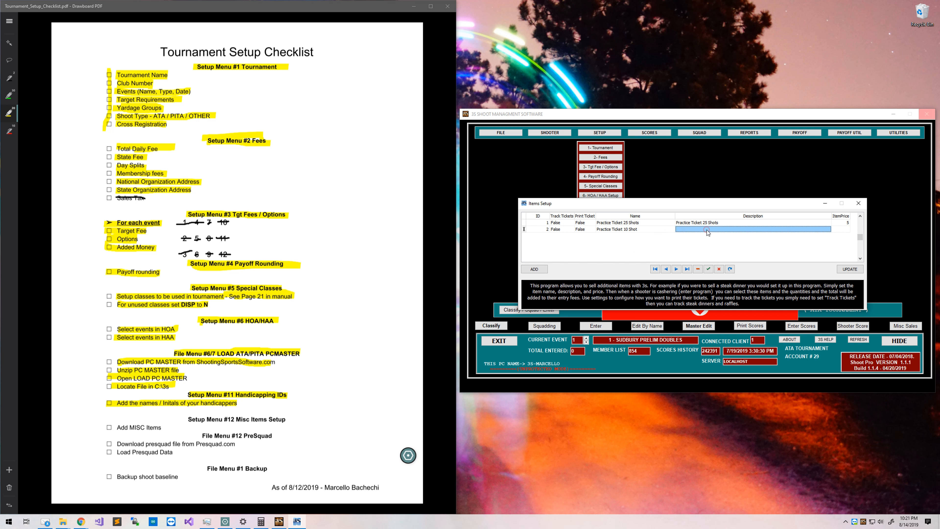
left_click(707, 230)
key("ctrl+v")
left_click(707, 229)
key("BackSpace")
key("BackSpace")
type("10")
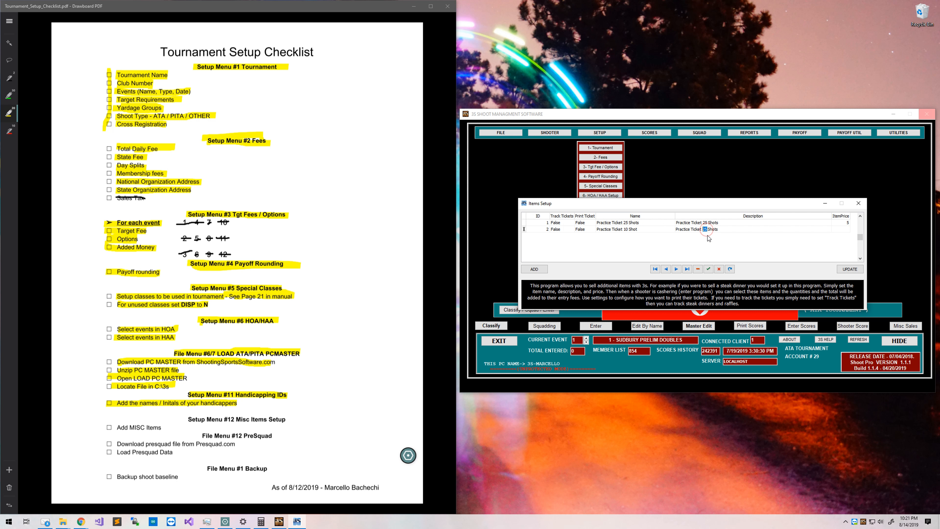
key("Tab")
type("1")
left_click(707, 268)
Add a Friday Steak Dinner item at 10 with tracked, printed tickets, then close Items Setup.
left_click(534, 269)
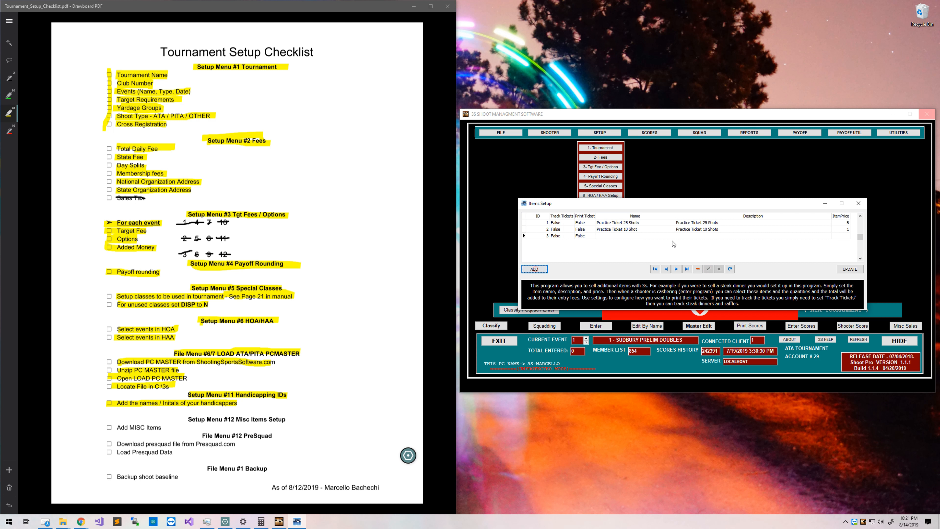
left_click(560, 234)
type("t")
left_click(588, 234)
type("t")
left_click(609, 236)
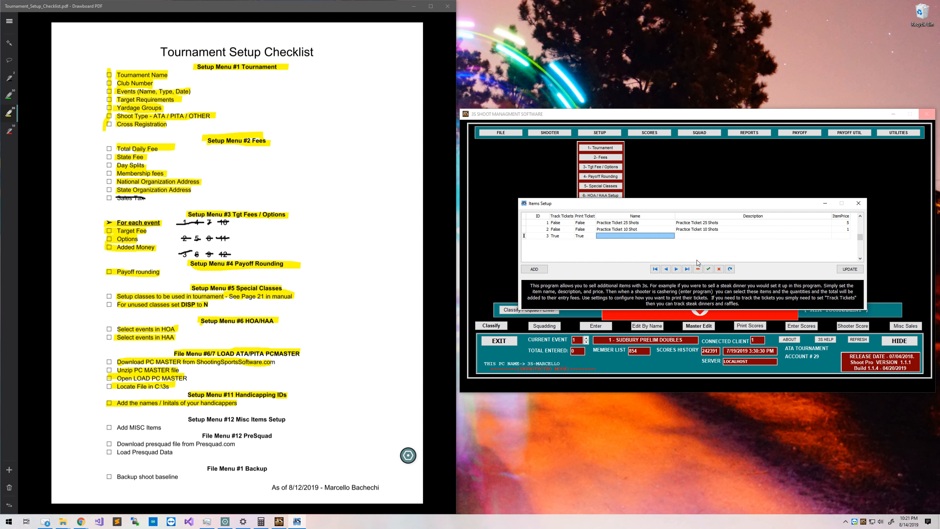
type("dinn")
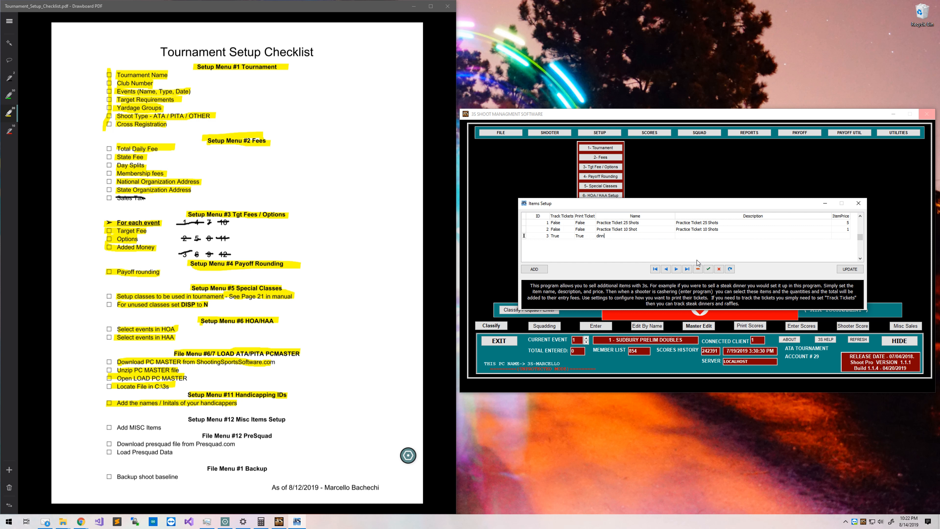
type("teak Dinner")
key("Tab")
type("Fridayt  Steak Dinner")
key("Tab")
type("1")
left_click(848, 271)
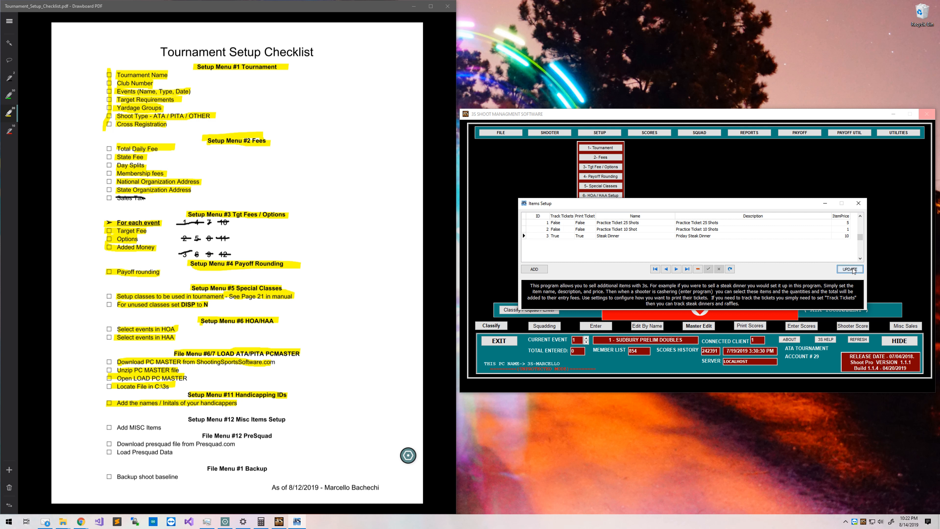
left_click(857, 205)
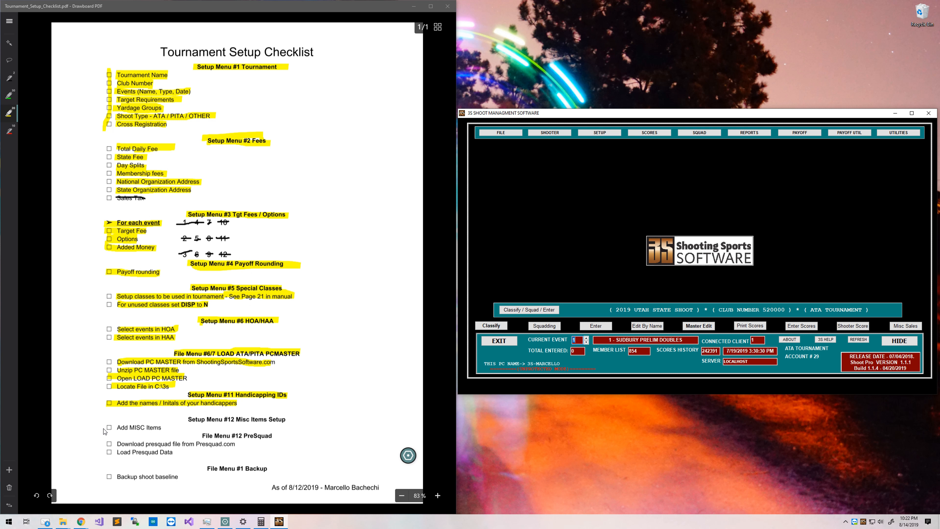
Highlight the Add MISC Items and Download presquad file checklist lines.
left_click_drag(109, 431, 281, 423)
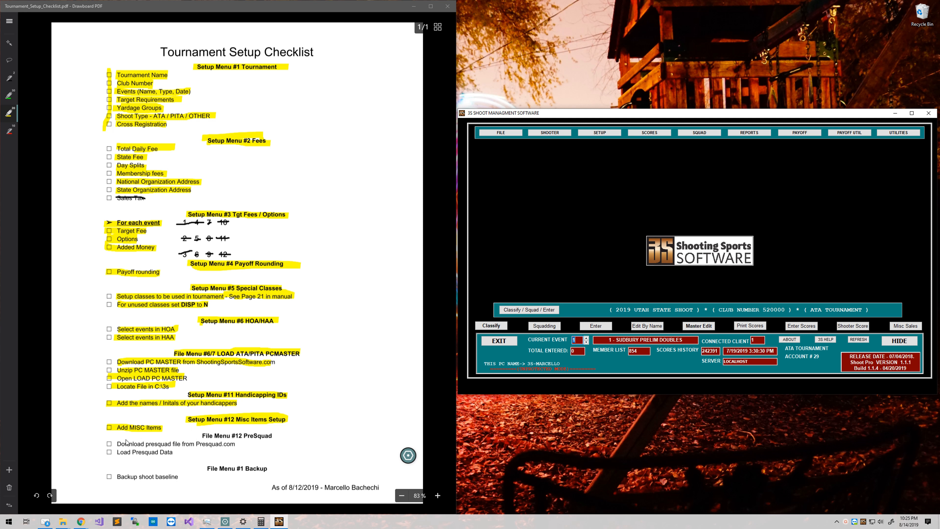
left_click_drag(119, 447, 216, 447)
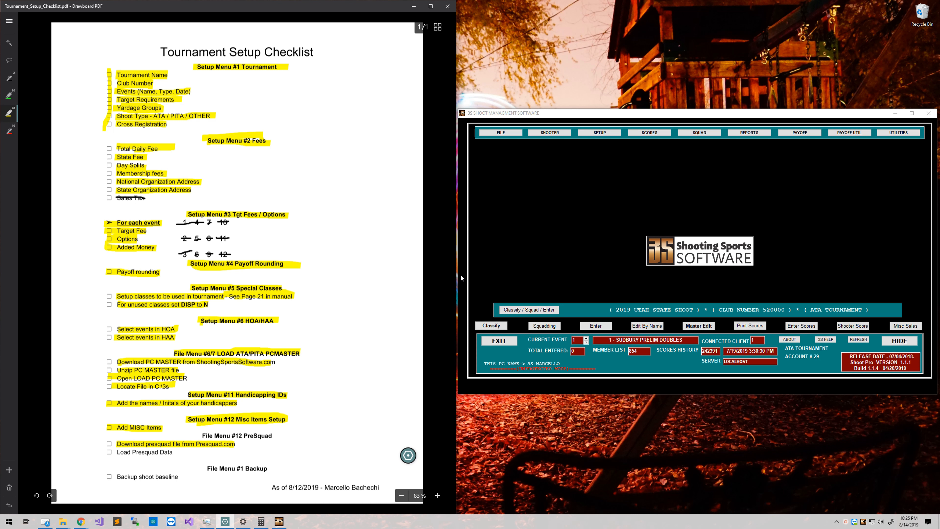
left_click(510, 117)
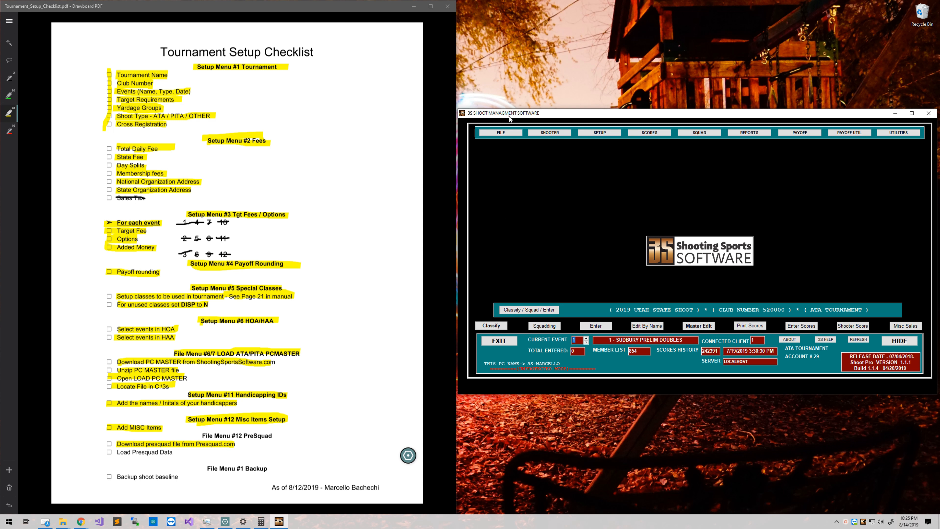
left_click(508, 133)
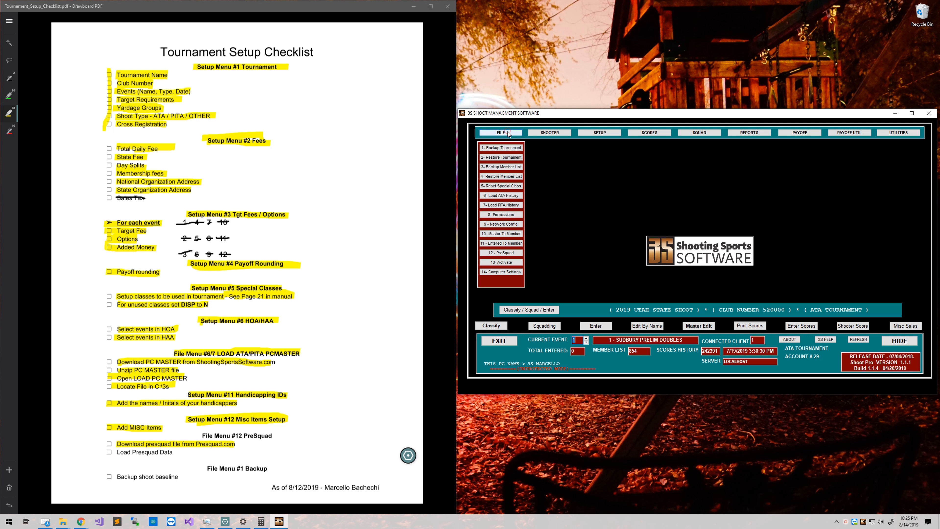
Import C:\3S\3SFlatFile.txt through 12 - PreSquad and open Squadding to view event 1–3 squads.
left_click(503, 253)
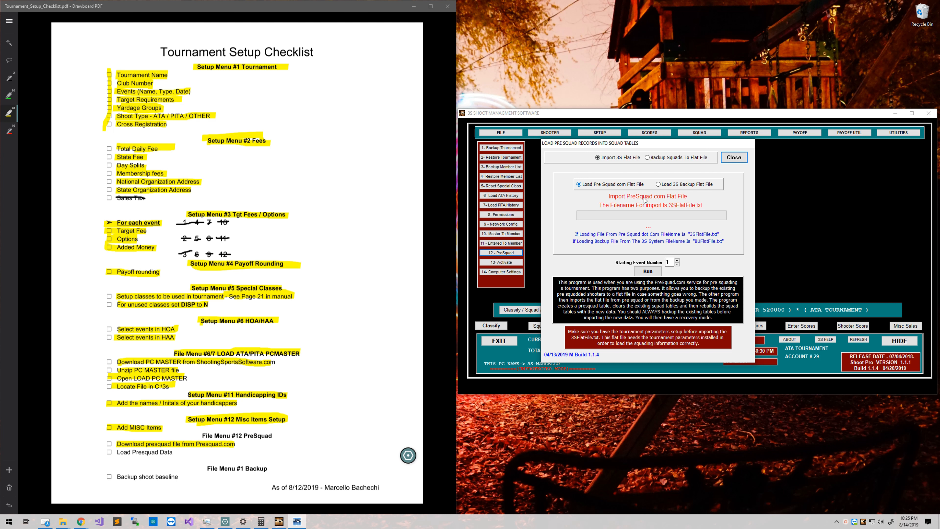
left_click(648, 271)
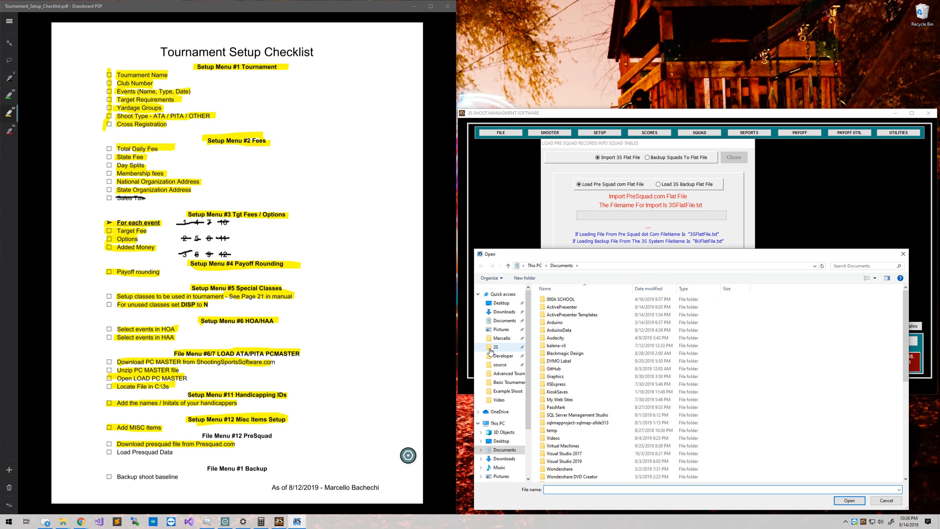
left_click(489, 349)
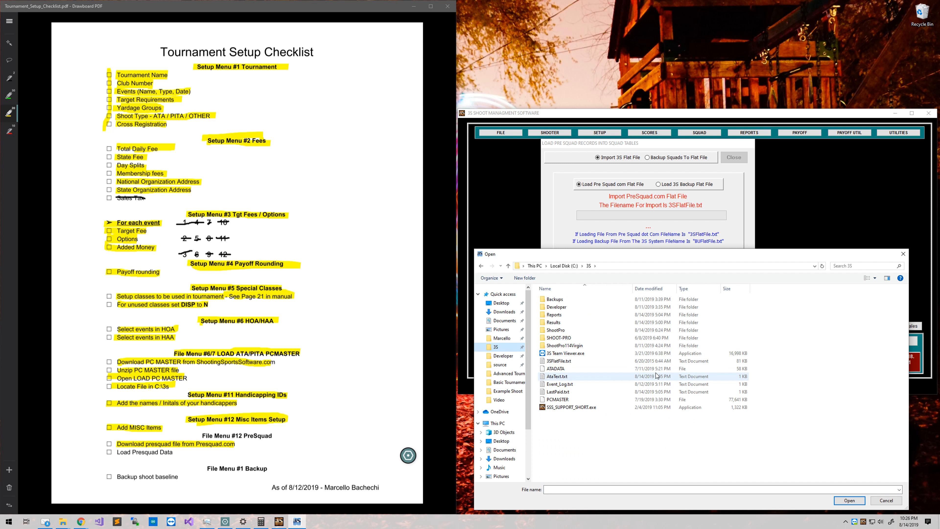
double_click(590, 362)
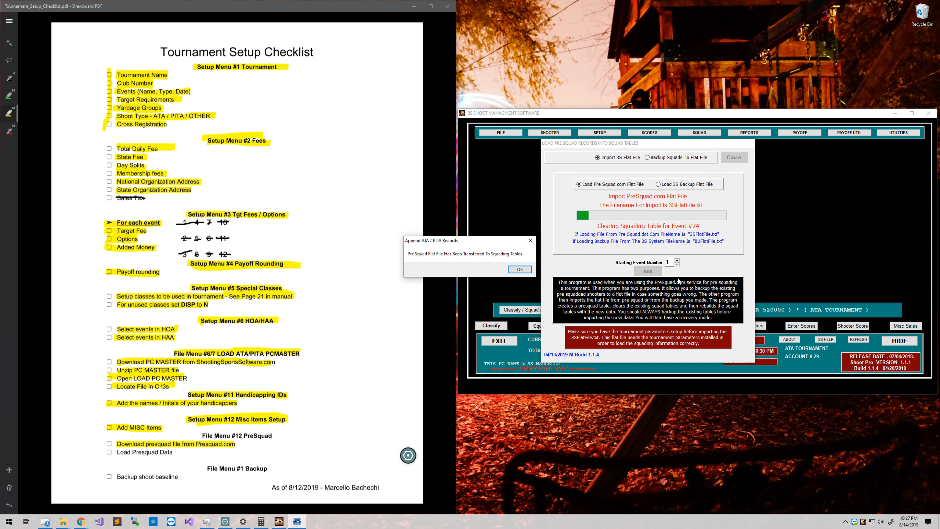
key("Return")
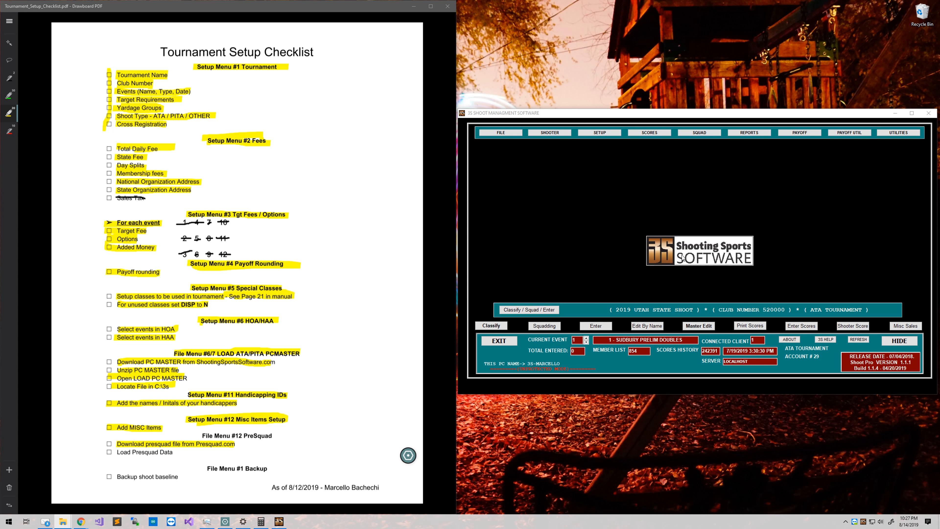
left_click(544, 327)
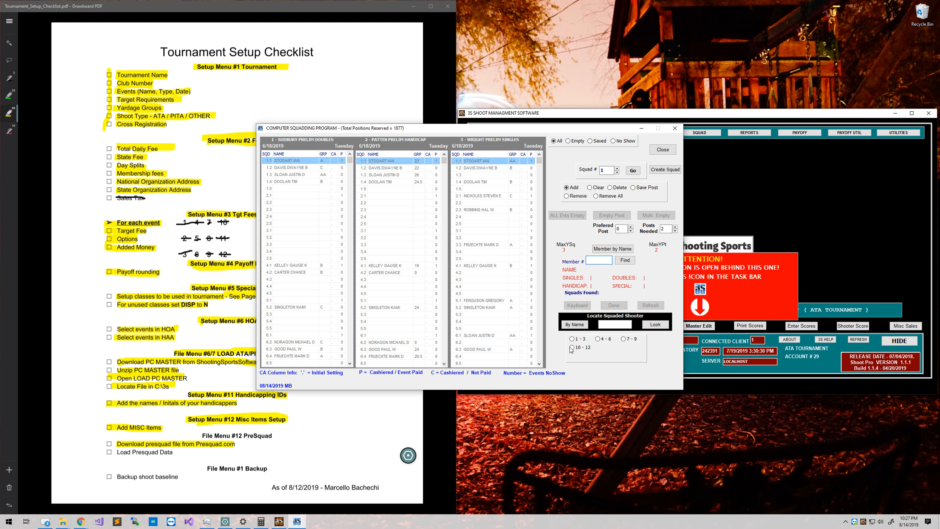
Close squadding and highlight Load Presquad Data and the File Menu #12 PreSquad heading on the checklist.
left_click(661, 150)
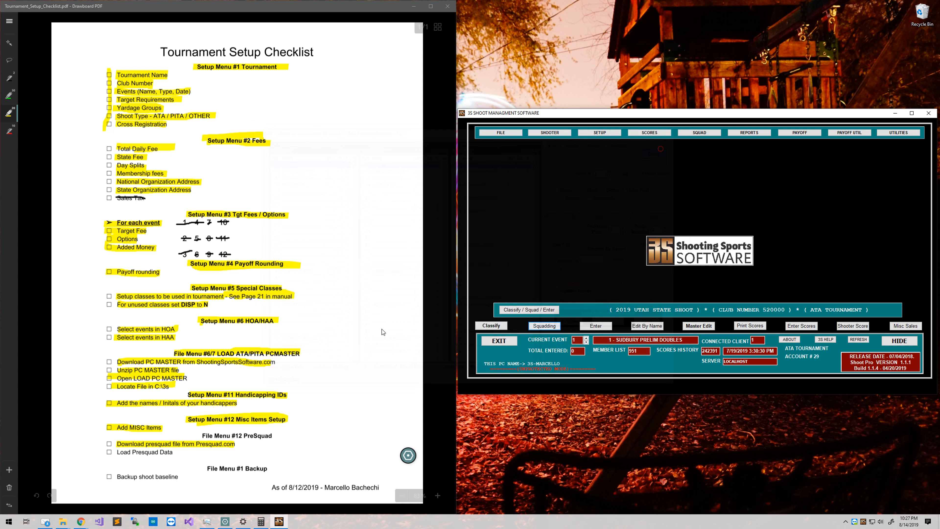
left_click_drag(117, 452, 171, 452)
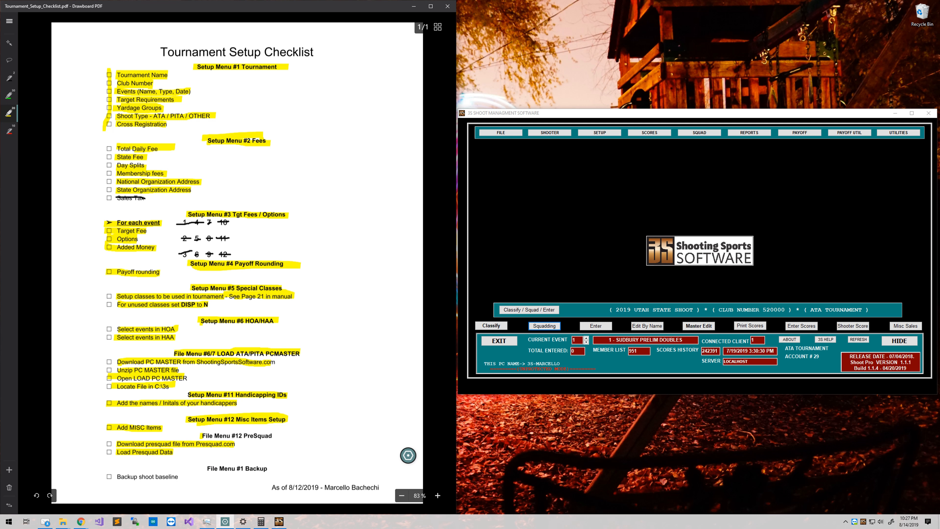
left_click_drag(200, 436, 269, 437)
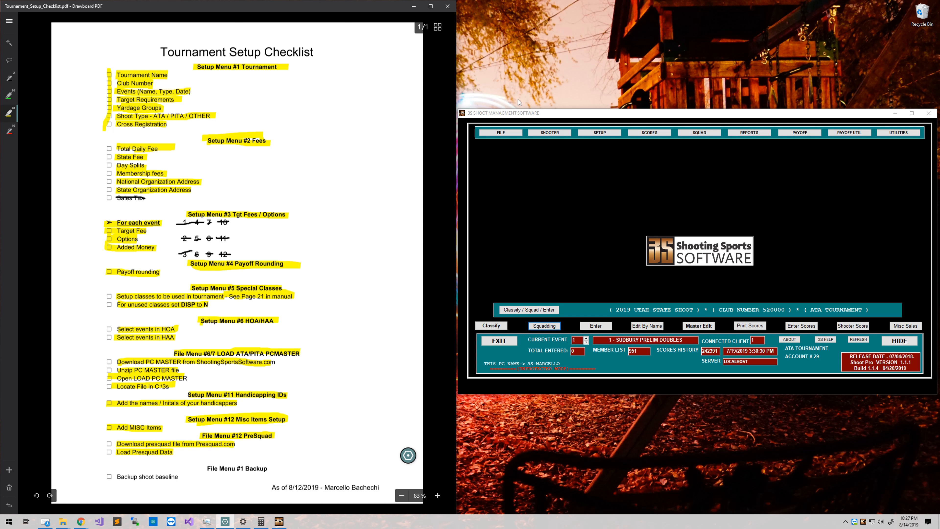
Start a tournament backup and browse to the 3S\Backups folder as its destination.
left_click(503, 135)
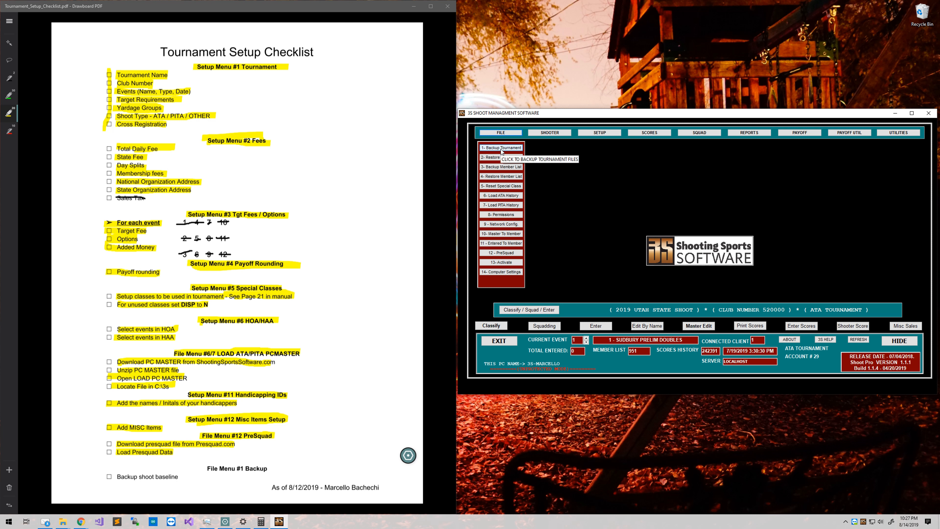
left_click(500, 148)
left_click_drag(148, 63, 511, 256)
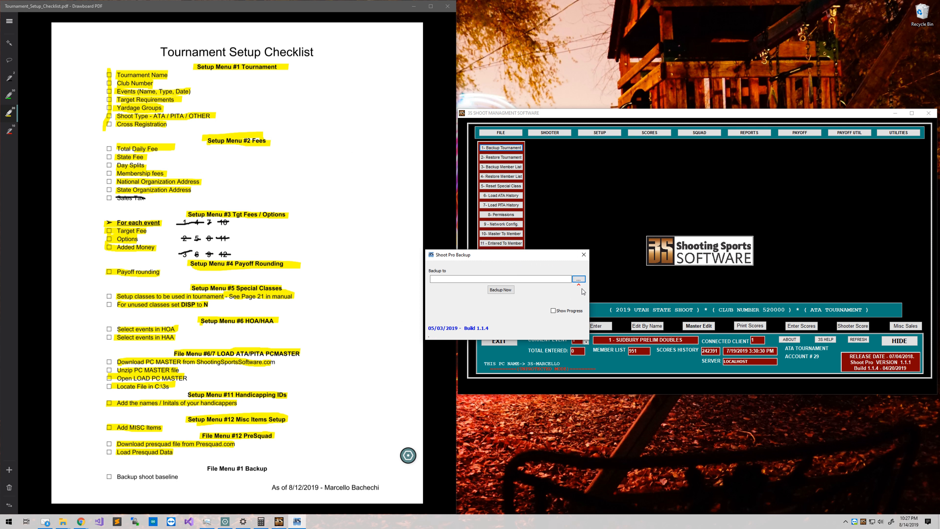
left_click(578, 280)
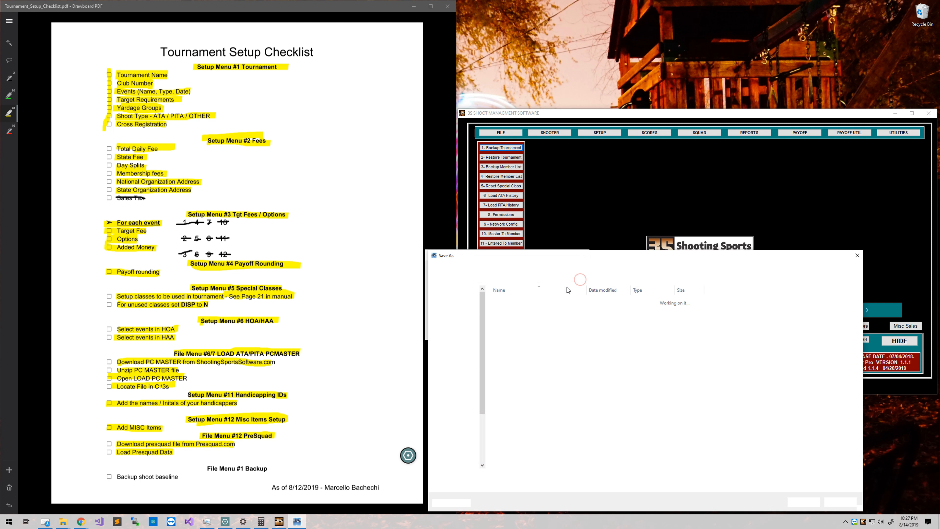
left_click_drag(569, 258, 536, 244)
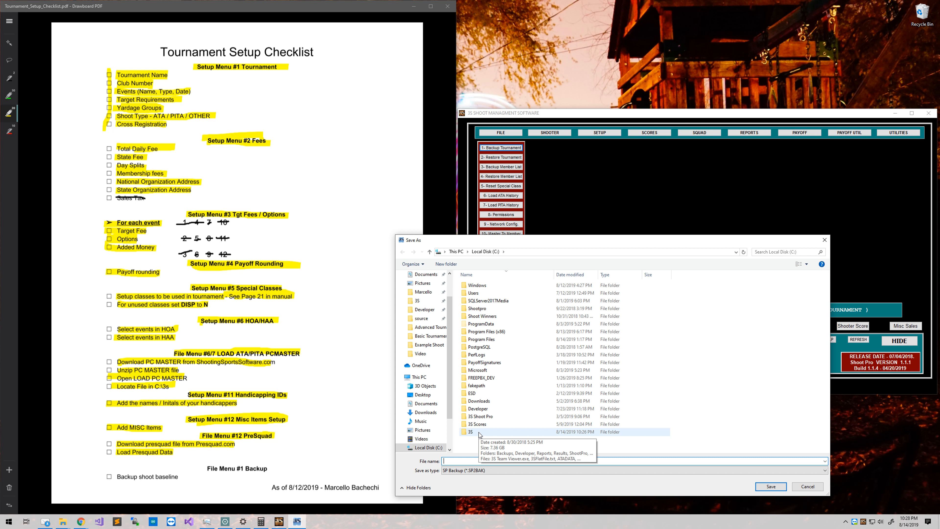
double_click(470, 431)
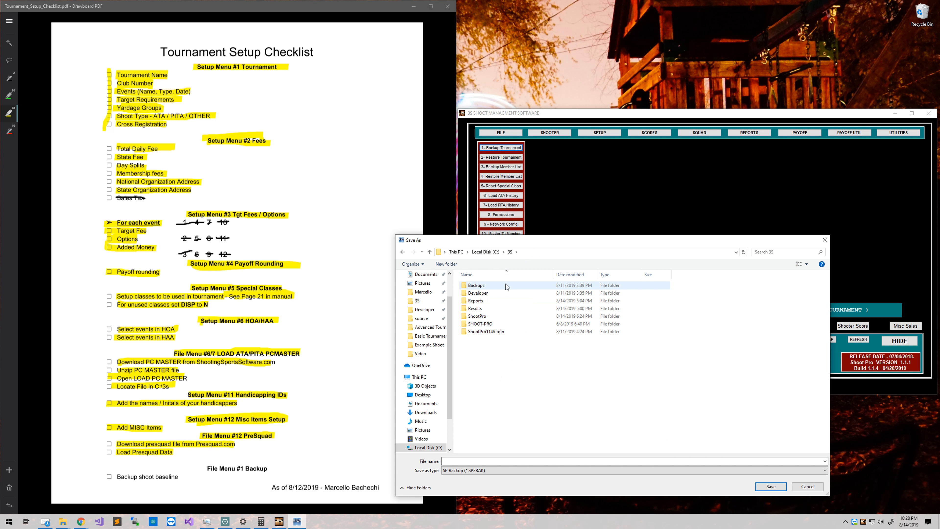
double_click(472, 285)
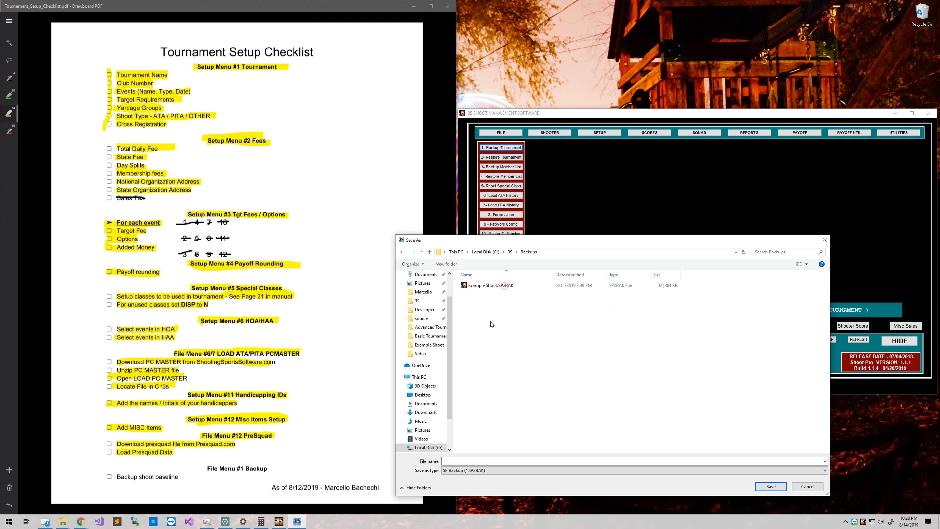
Create a new folder named Utah State 2019 inside Backups and open it.
right_click(491, 307)
mouse_move(540, 402)
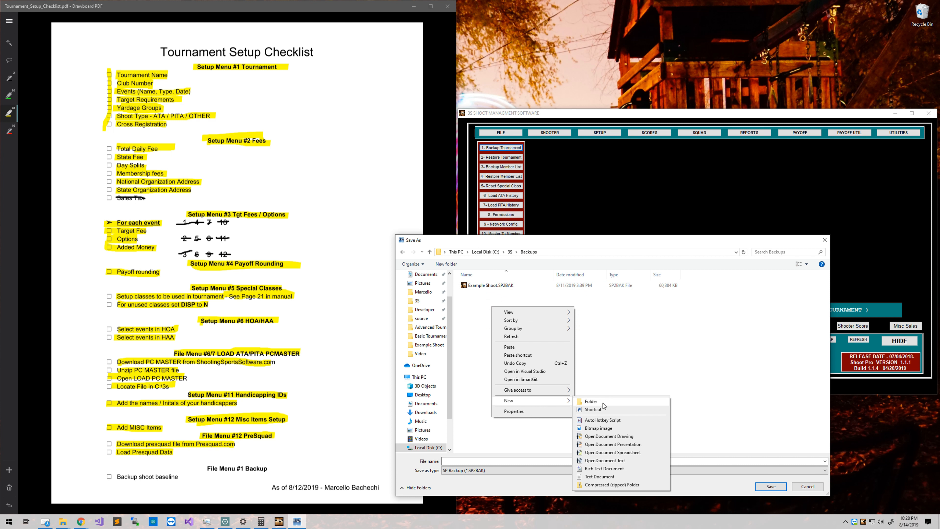
left_click(603, 403)
type("Uta")
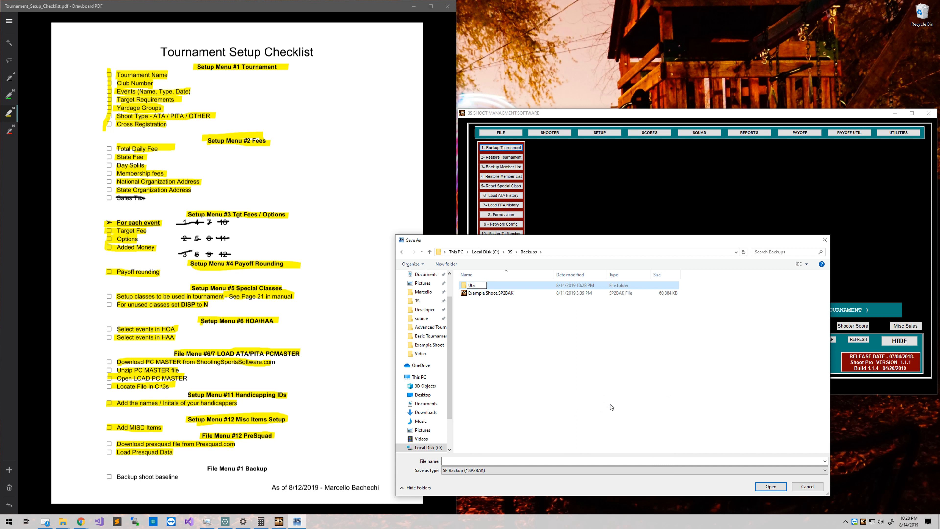
type("h State 2019")
key("Return")
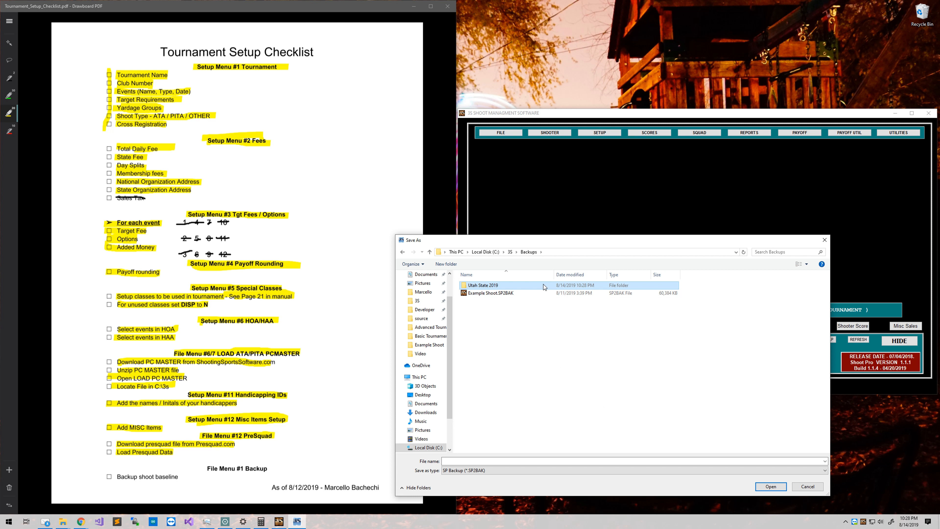
double_click(544, 288)
Save the backup as Utah Events Setup Backup and run it to completion.
left_click(473, 461)
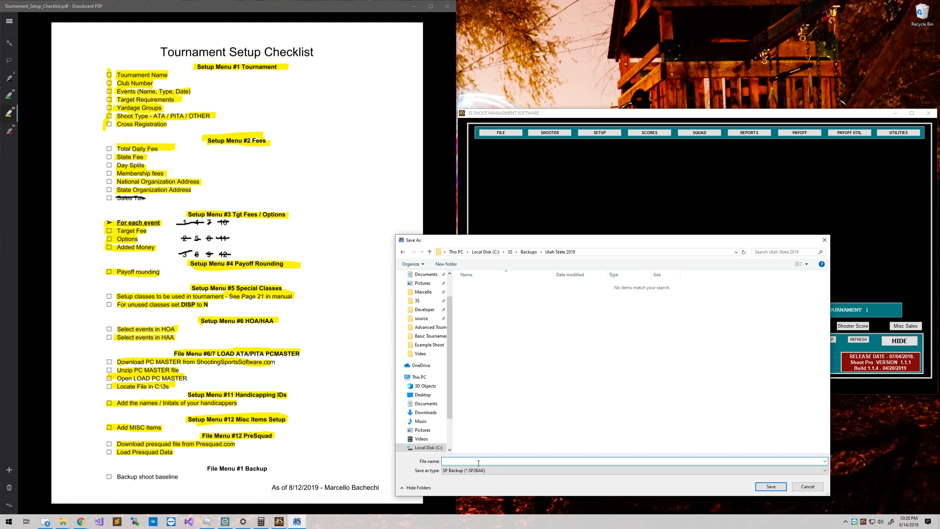
type("Utah Events Setup Backup")
left_click(769, 485)
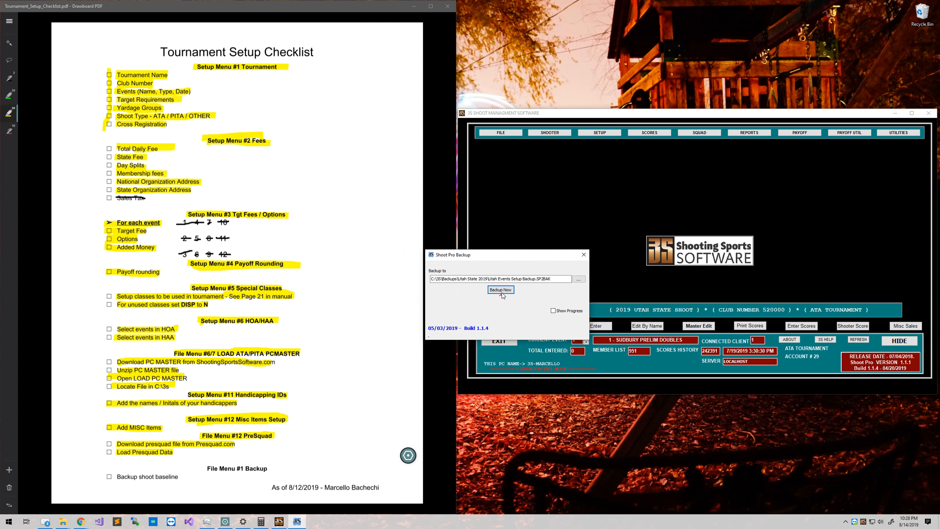
left_click(501, 290)
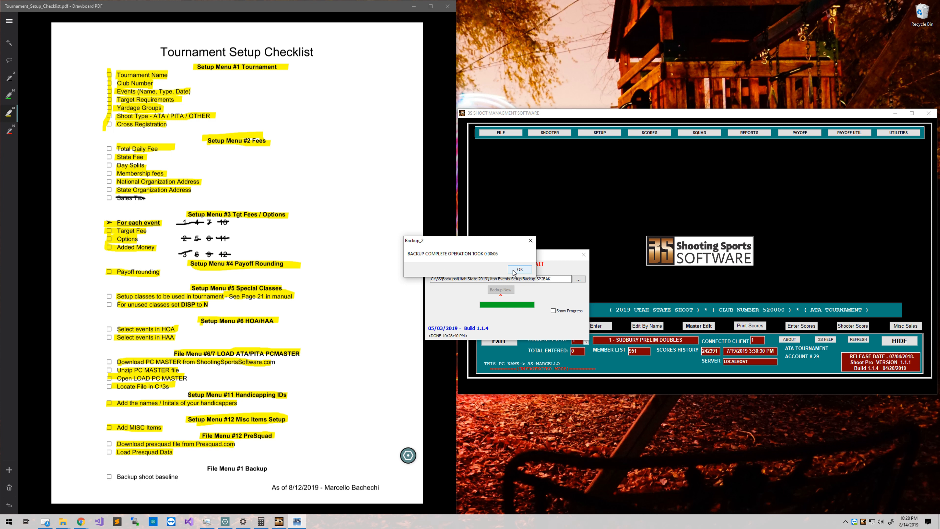
left_click(514, 270)
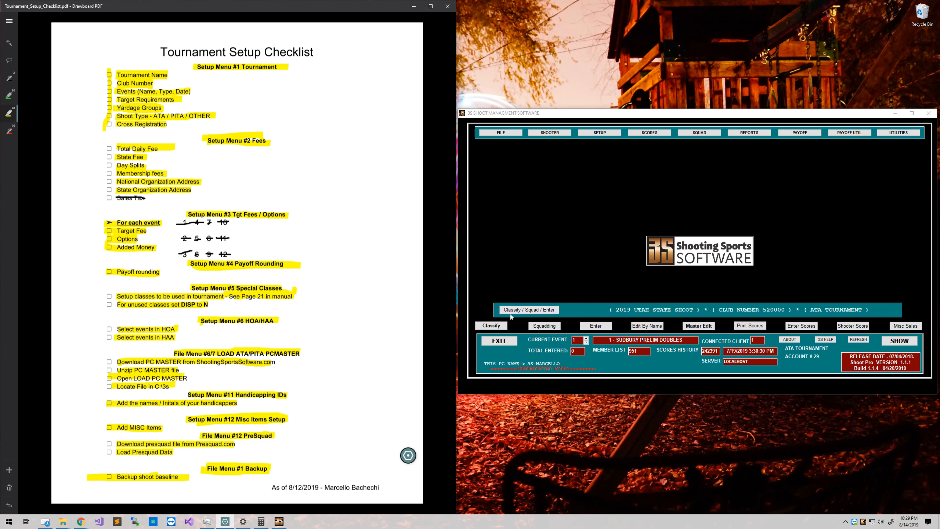
Show the Tabs panel listing the open documents.
left_click(10, 27)
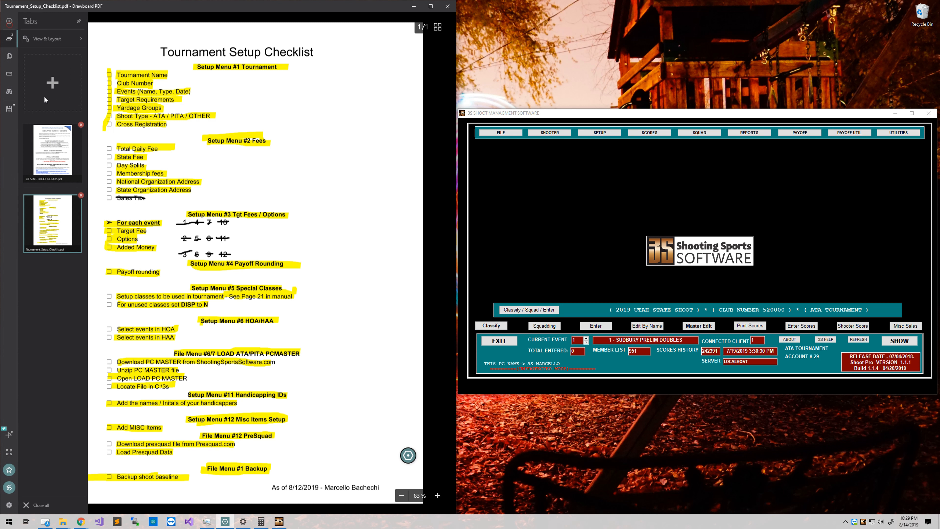
Switch to the UT STATE SHOOT NO ADS program and scroll through its pages to the event fees.
left_click(52, 151)
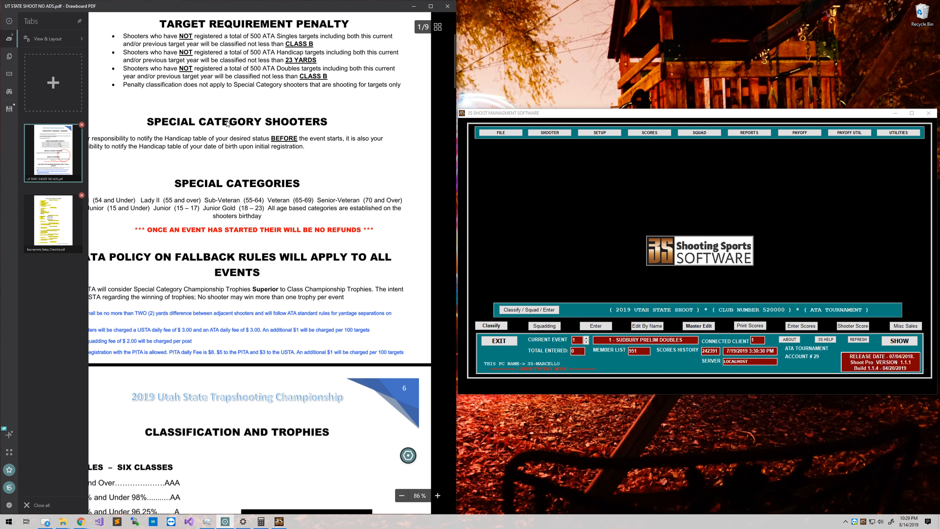
left_click(384, 209)
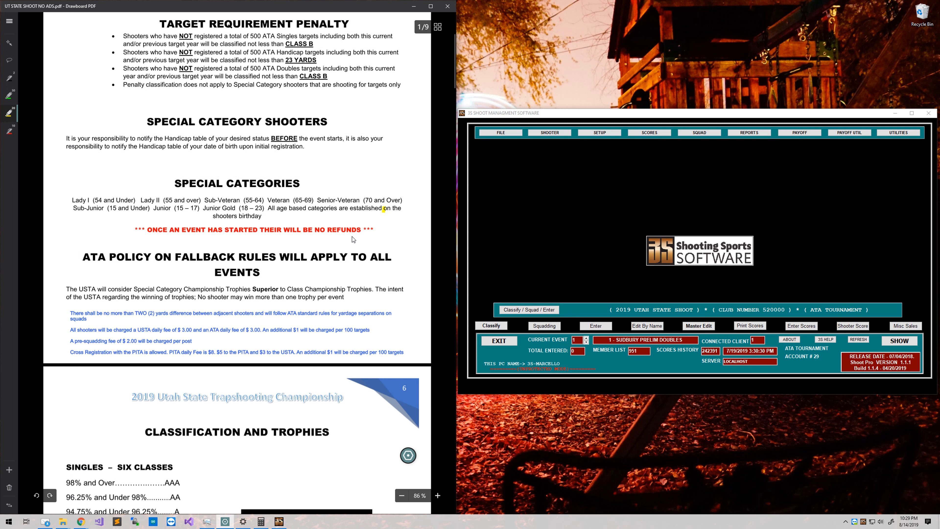
scroll(352, 237, "down", 20)
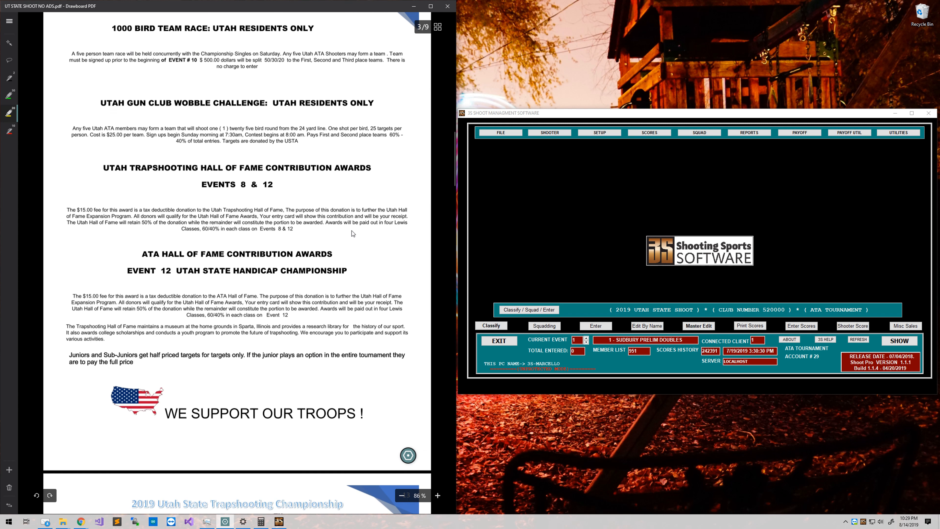
scroll(352, 231, "down", 10)
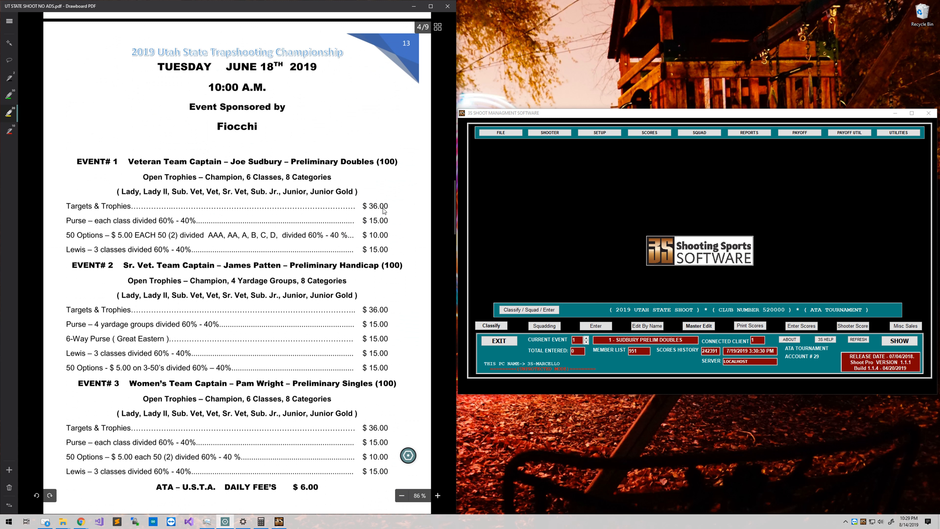
scroll(387, 206, "down", 2)
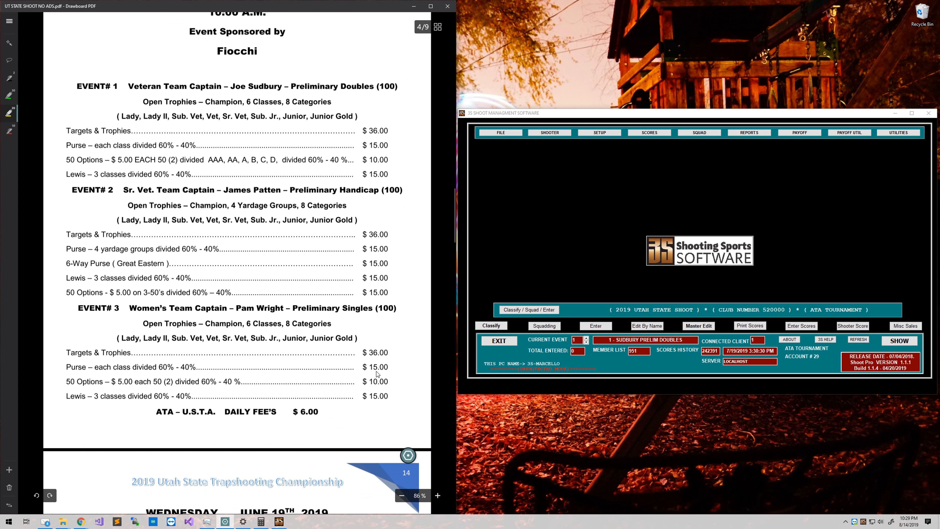
scroll(351, 352, "down", 20)
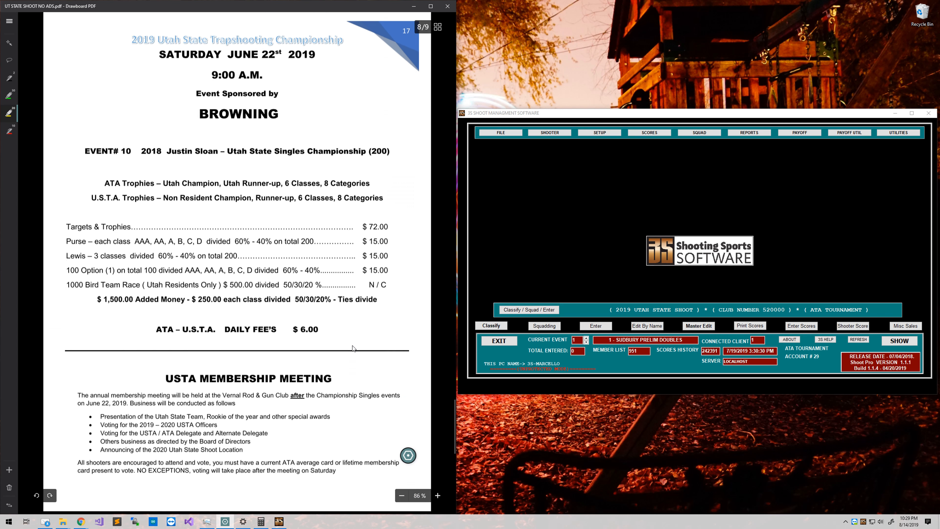
scroll(352, 348, "down", 5)
scroll(353, 348, "up", 6)
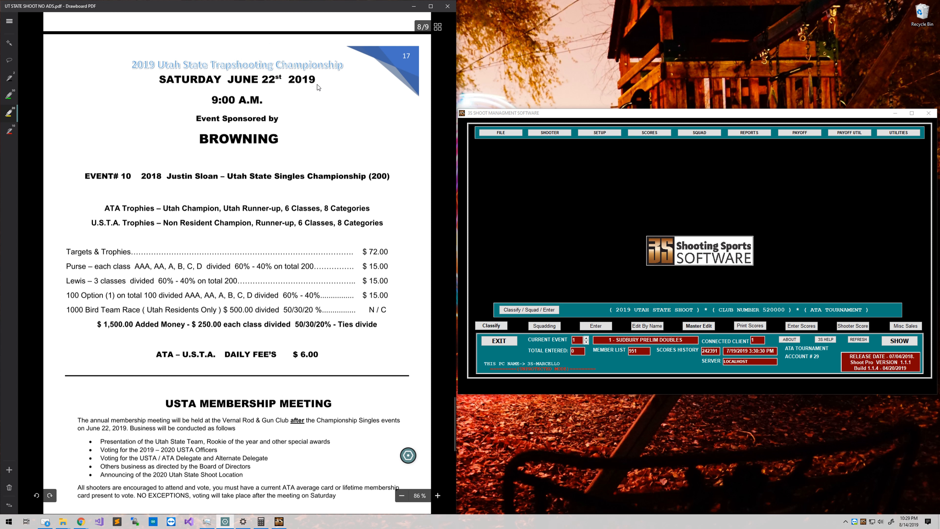
scroll(333, 171, "down", 5)
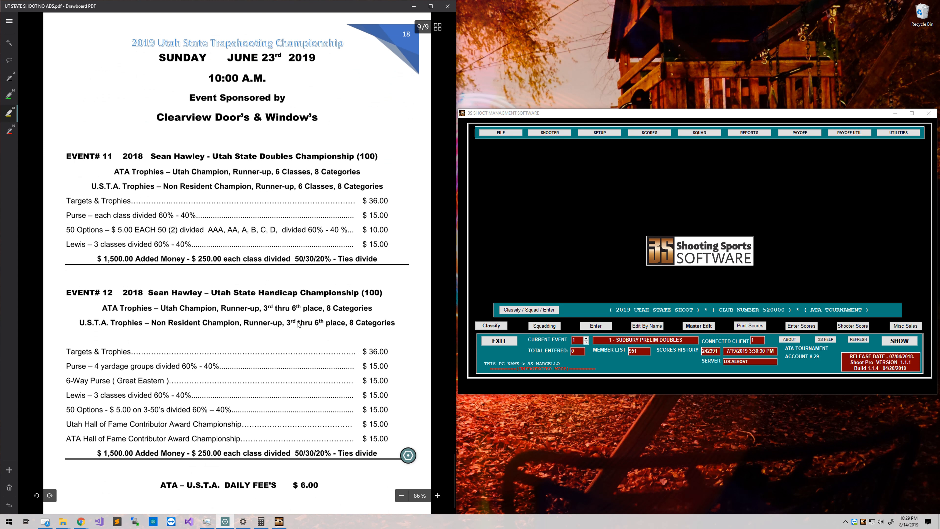
scroll(299, 325, "up", 10)
scroll(289, 365, "up", 20)
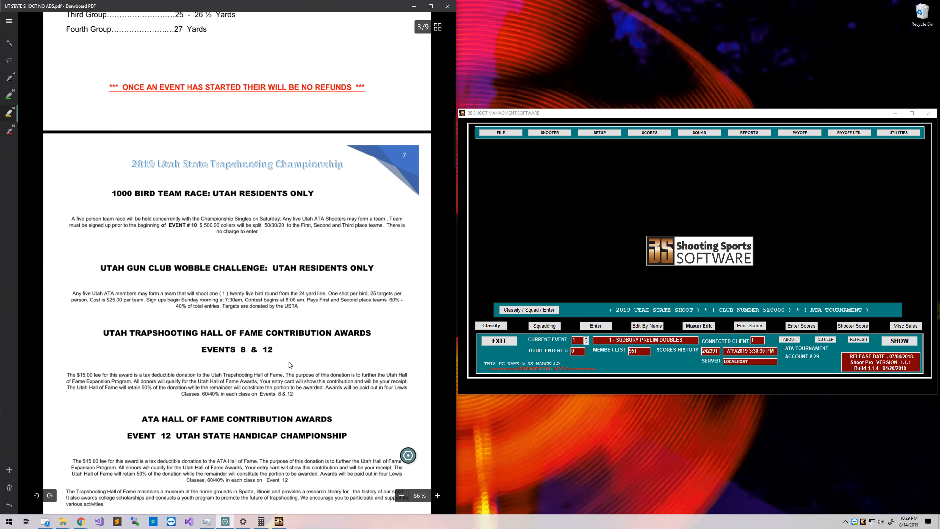
scroll(288, 365, "down", 10)
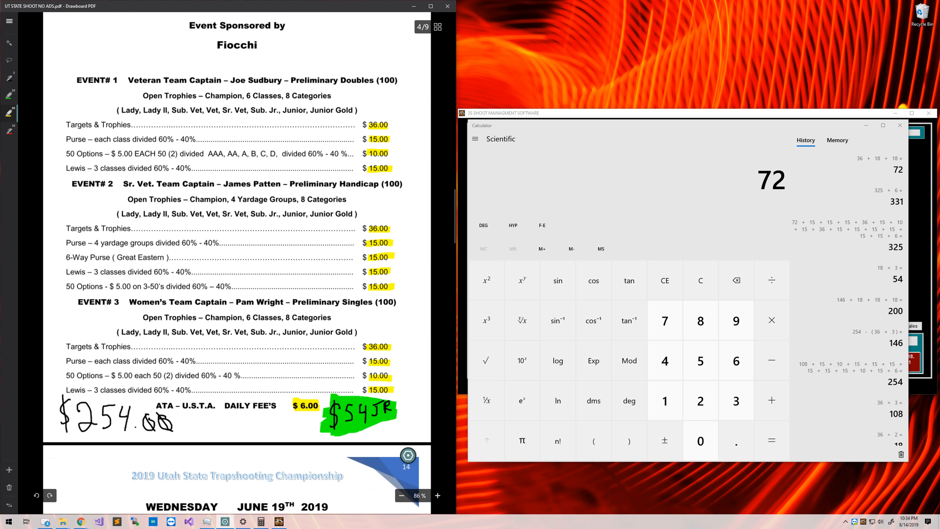
scroll(221, 430, "up", 1)
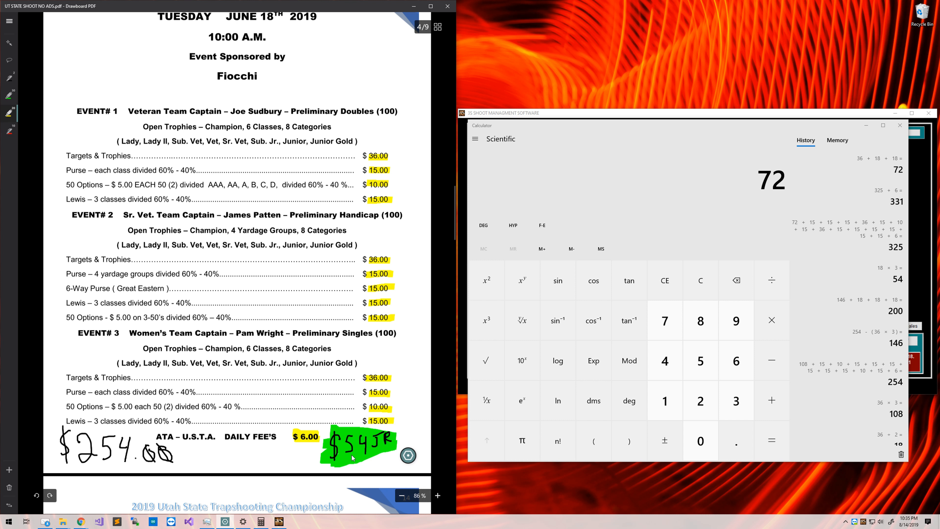
With a thin black pen, write $6 by the Event 3 fees and strike the 5 in $54JR and the 7 in $72 JR.
left_click(9, 79)
mouse_move(407, 395)
left_mouse_down()
mouse_move(401, 424)
mouse_move(423, 401)
left_mouse_up()
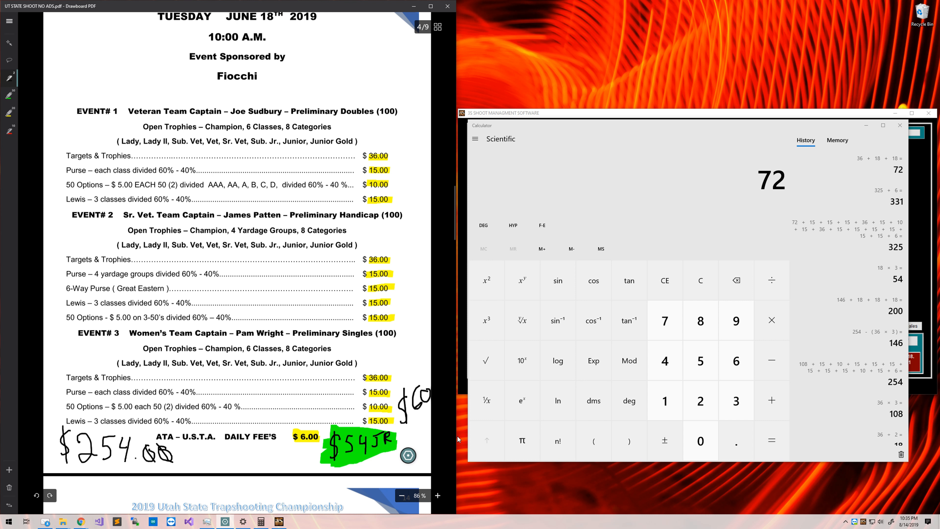
left_click_drag(345, 431, 374, 456)
mouse_move(370, 424)
left_mouse_down()
mouse_move(347, 455)
mouse_move(359, 434)
left_mouse_up()
scroll(360, 259, "down", 5)
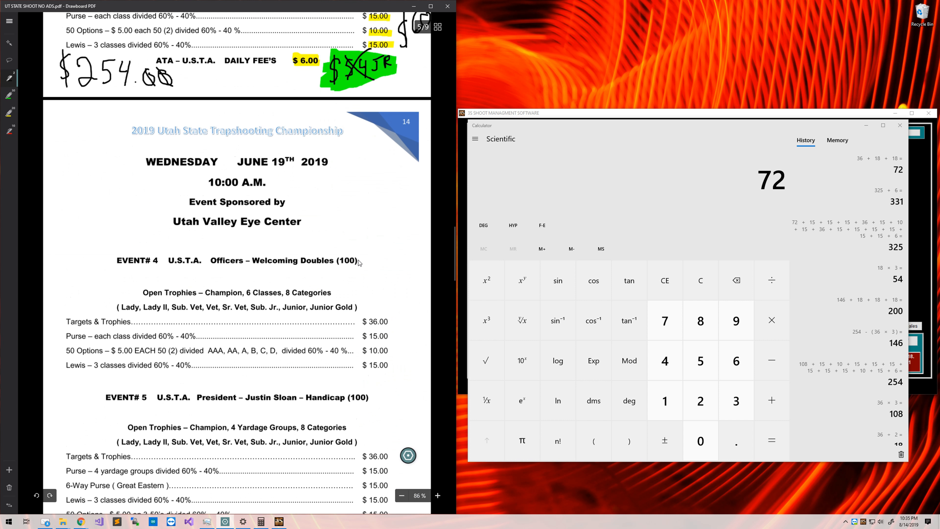
scroll(358, 262, "down", 20)
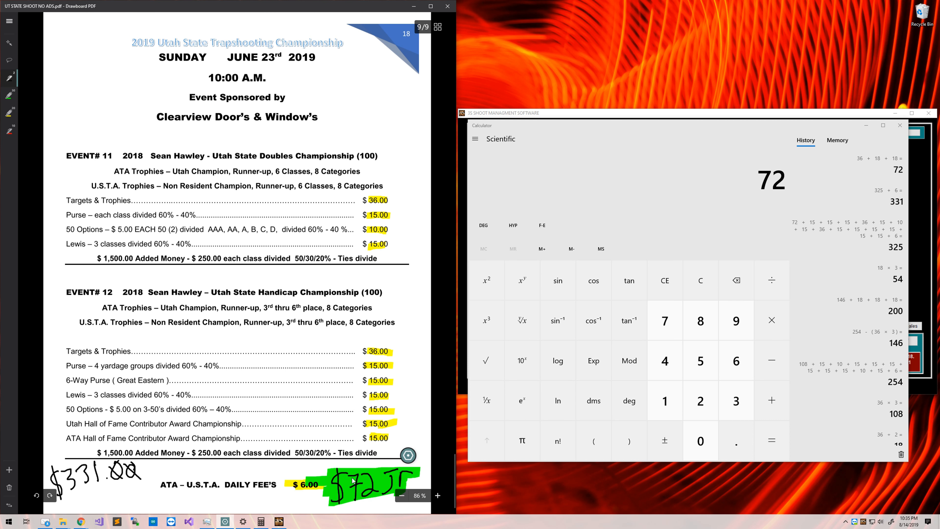
mouse_move(352, 480)
left_mouse_down()
mouse_move(372, 486)
mouse_move(366, 498)
left_mouse_up()
key("ctrl+z")
left_click_drag(343, 472, 362, 483)
Compute 72 + 12 = 84 in Calculator and write 84 under the note.
left_click(734, 211)
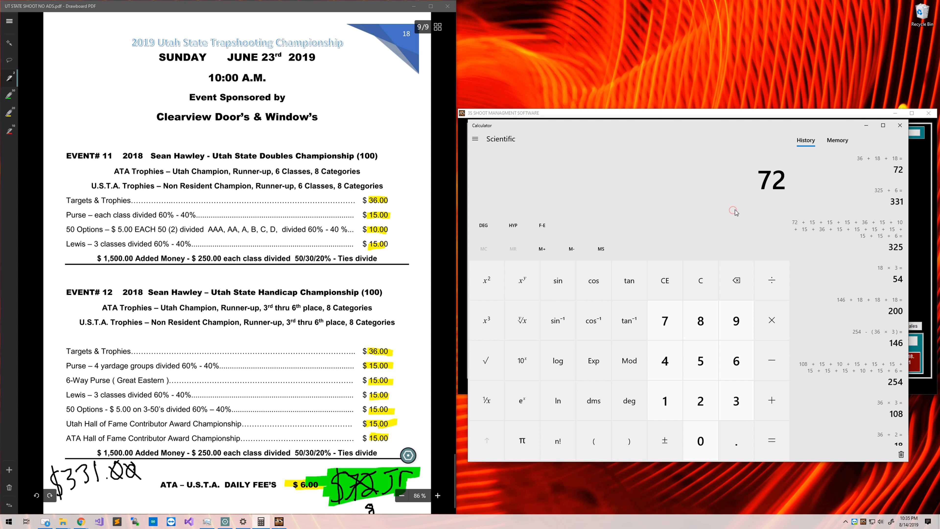
key("plus")
type("12")
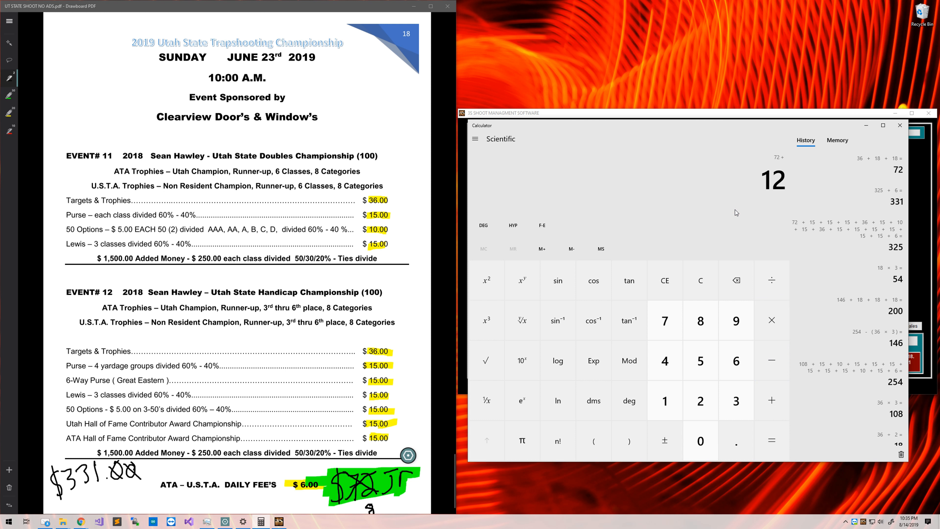
key("Return")
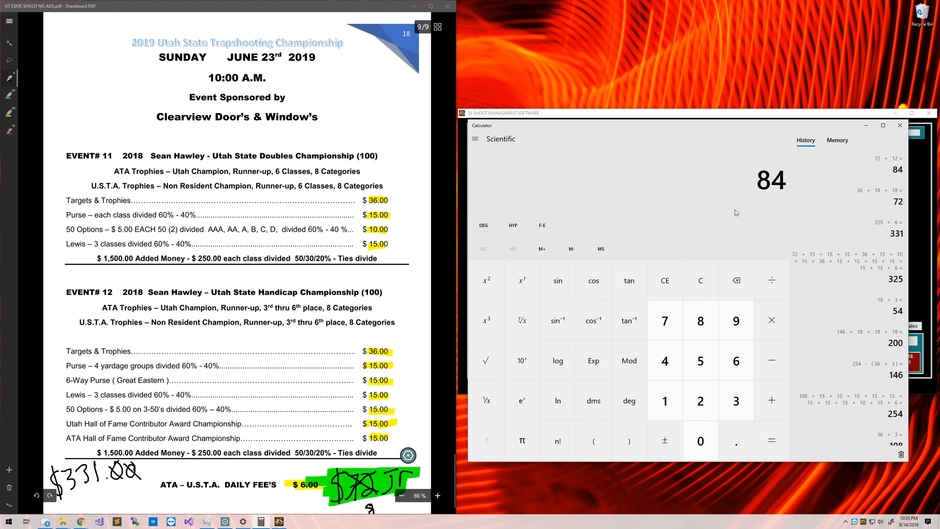
left_click_drag(380, 503, 359, 512)
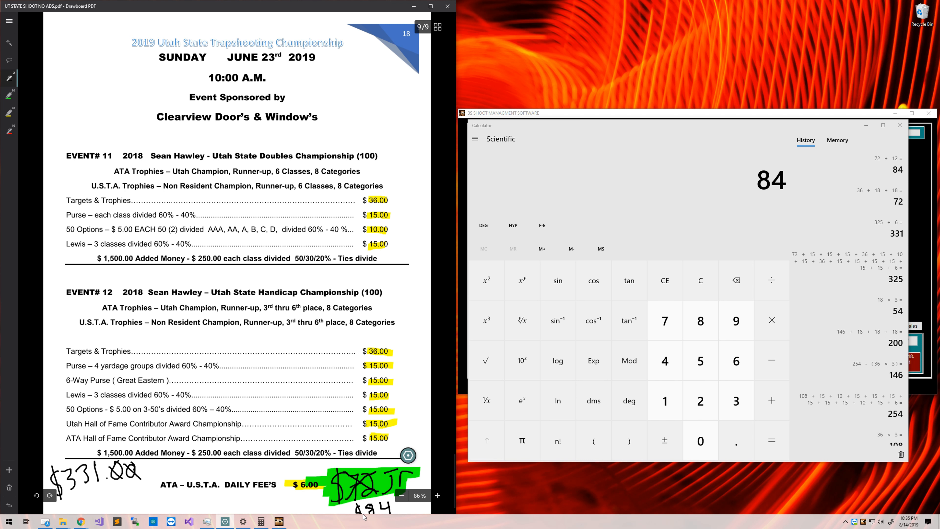
scroll(374, 510, "up", 10)
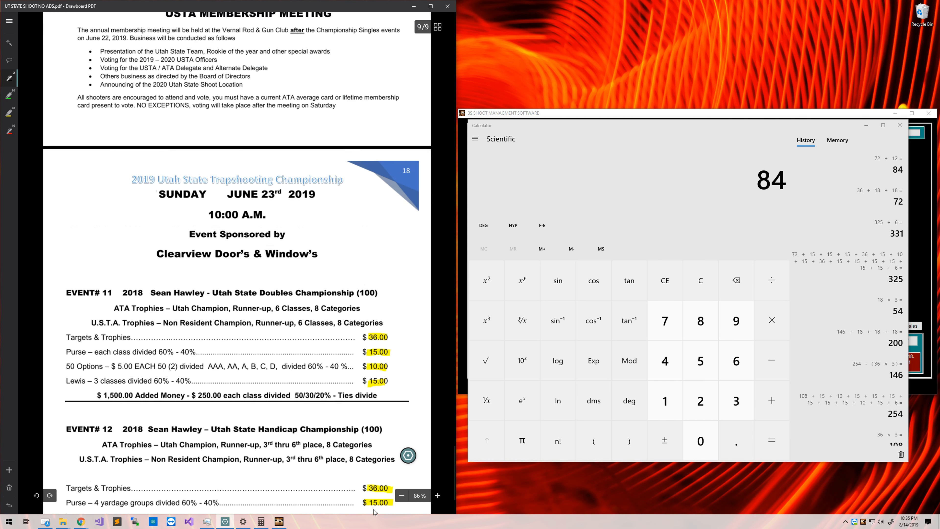
scroll(428, 457, "up", 20)
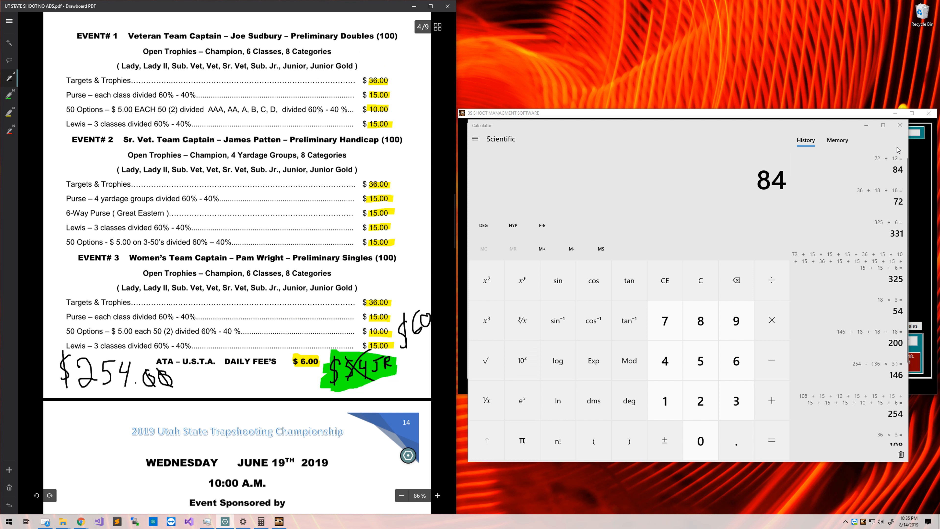
Look up the shooter by member number and confirm singles B, doubles B, 26.5 yards.
left_click(866, 125)
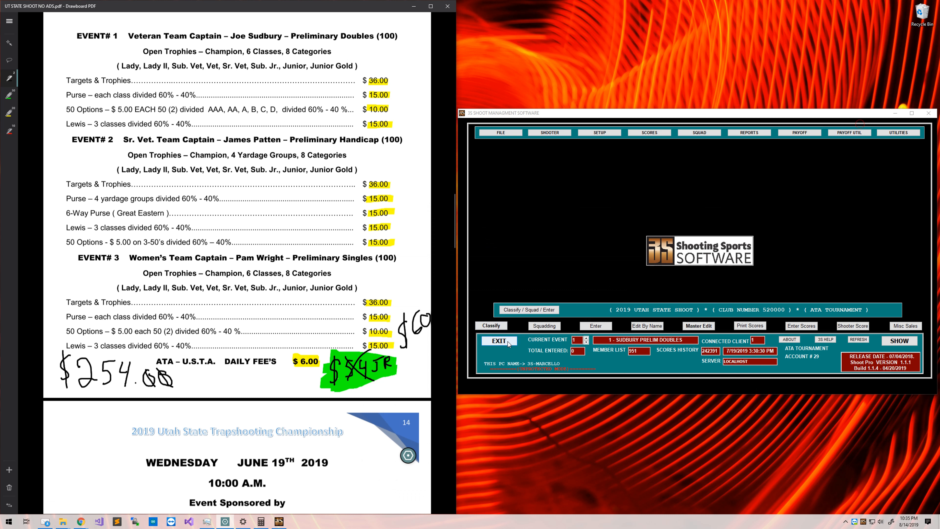
left_click(520, 312)
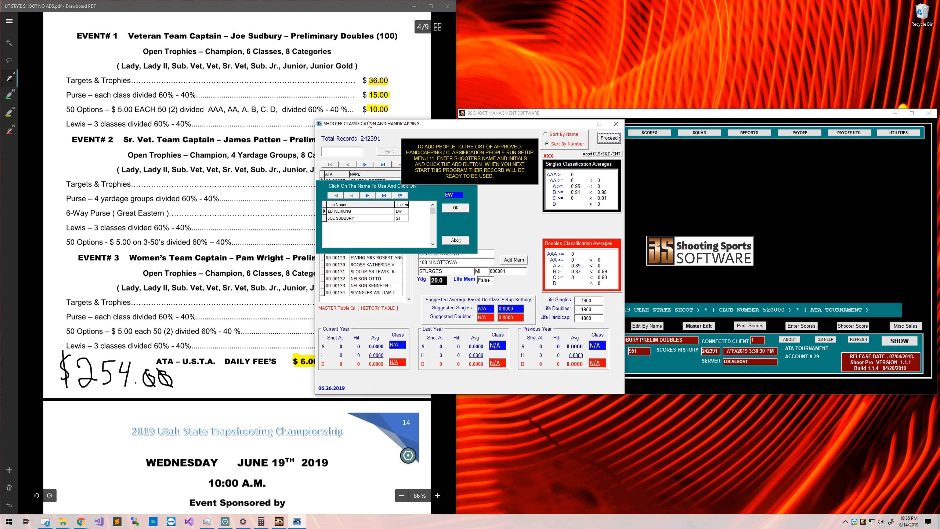
left_click_drag(369, 124, 538, 134)
left_click(616, 217)
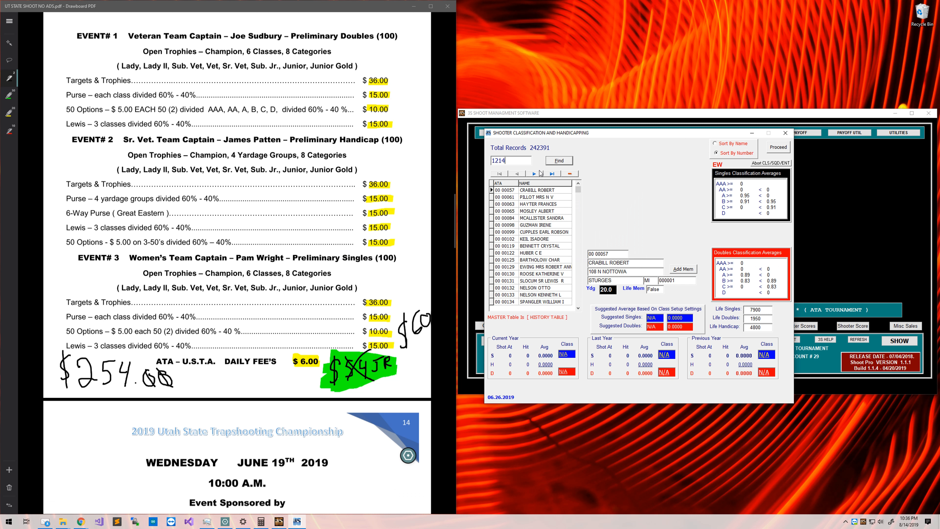
type("12 14579")
key("Return")
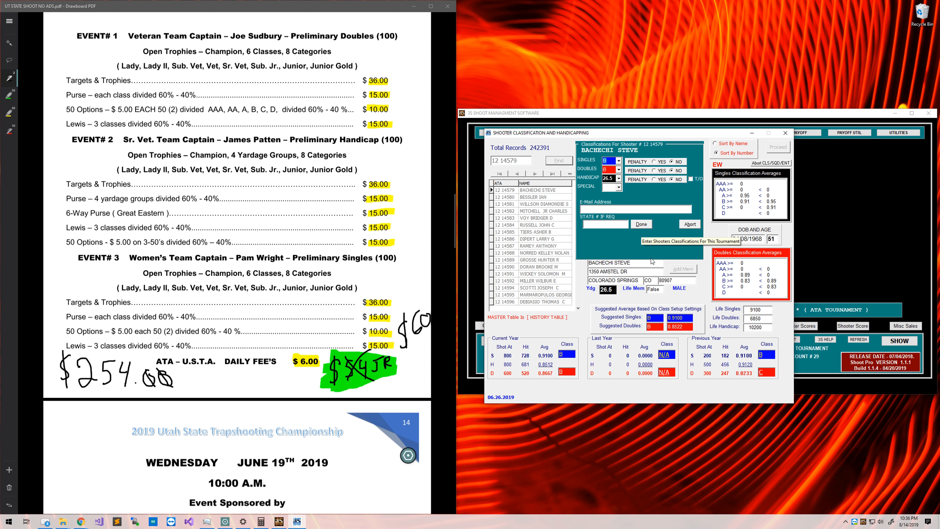
left_click(642, 225)
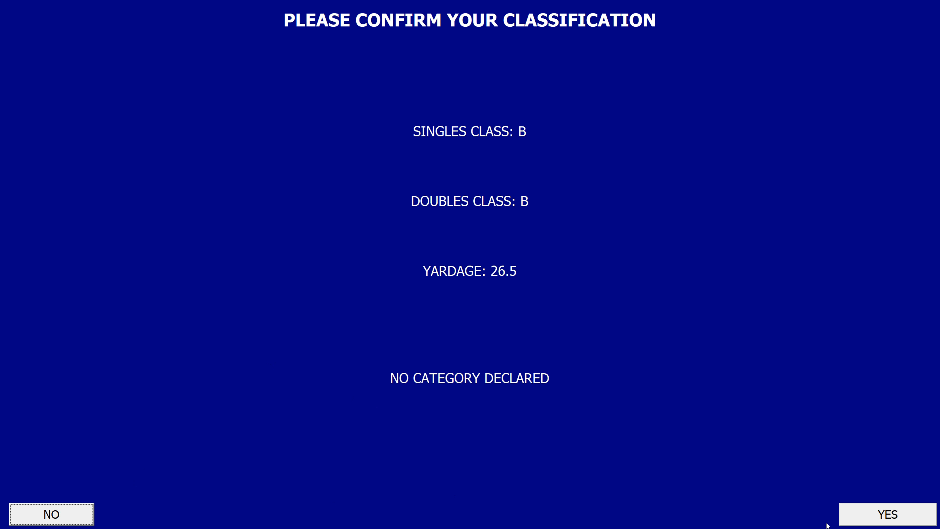
left_click(843, 518)
left_click(774, 149)
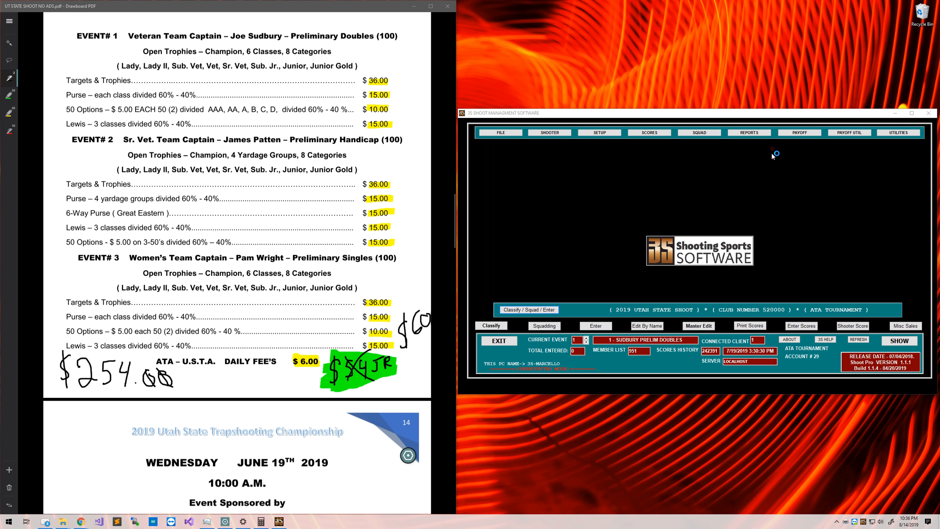
Move the shooter from post 2.1 to post 2.2 in events 1, 2 and 3.
left_click_drag(443, 130, 626, 140)
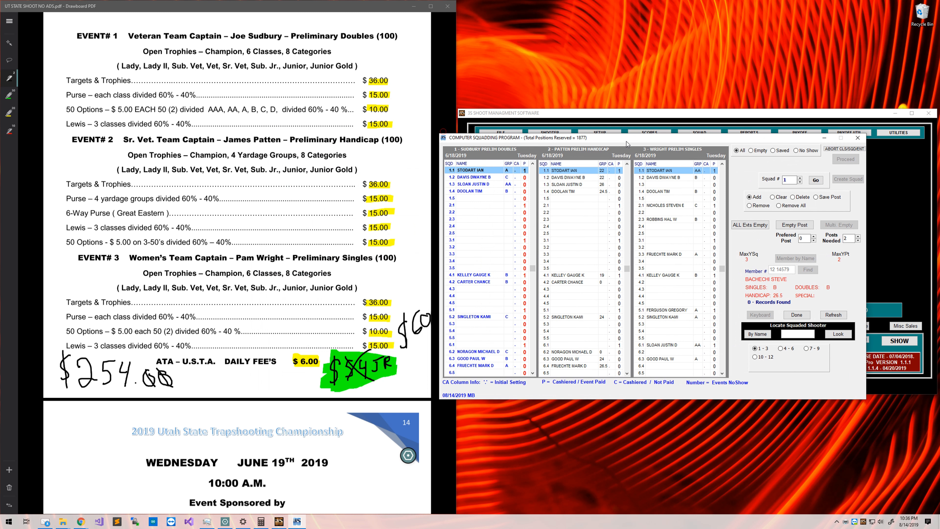
left_click(483, 206)
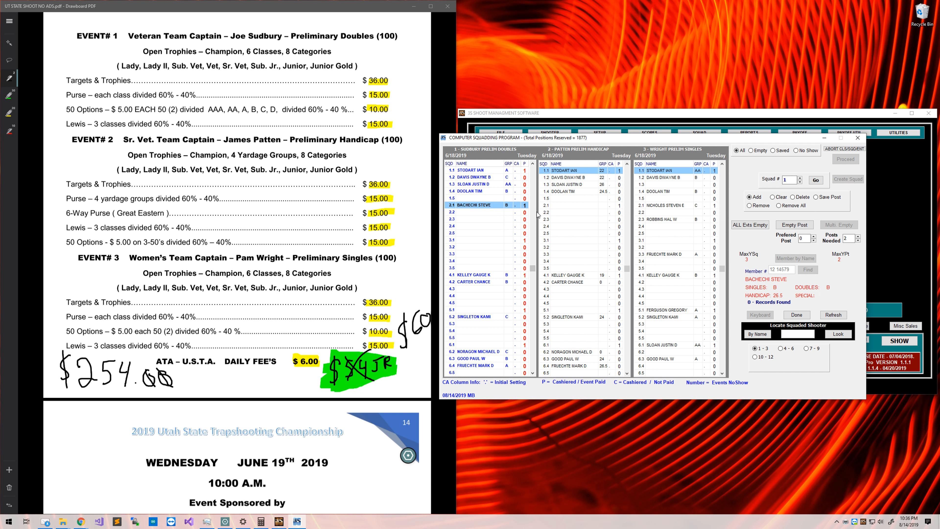
left_click(509, 210)
left_click(482, 282)
left_click(489, 213)
left_click(567, 215)
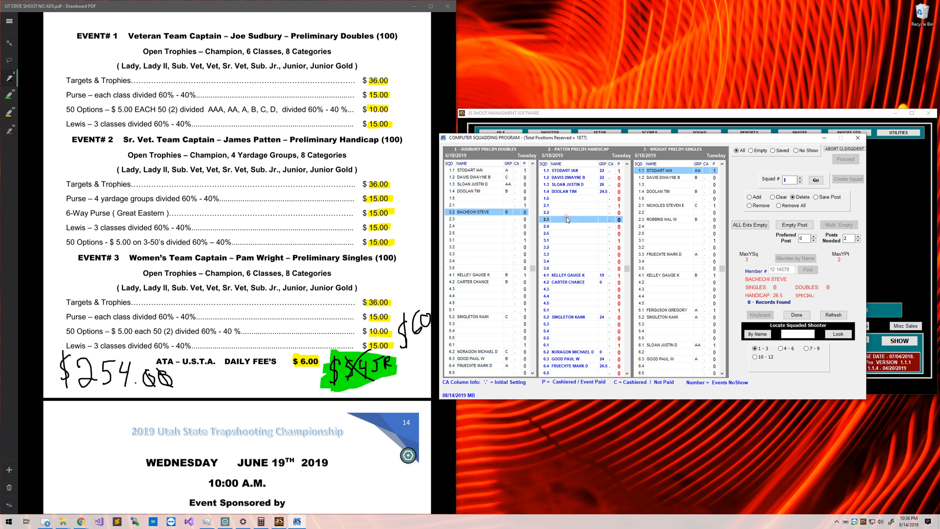
left_click(651, 212)
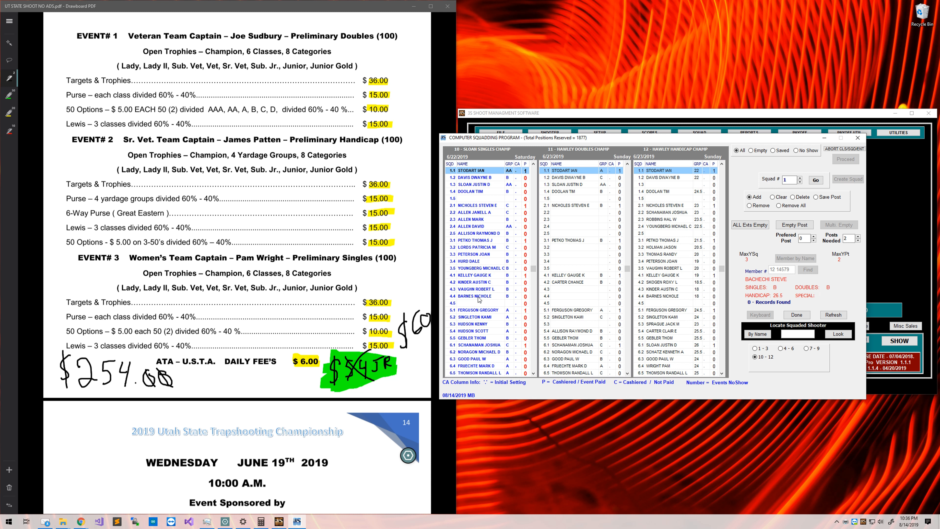
Squad the shooter at post 100.1 in events 10, 11 and 12 and finish squadding.
left_click(477, 303)
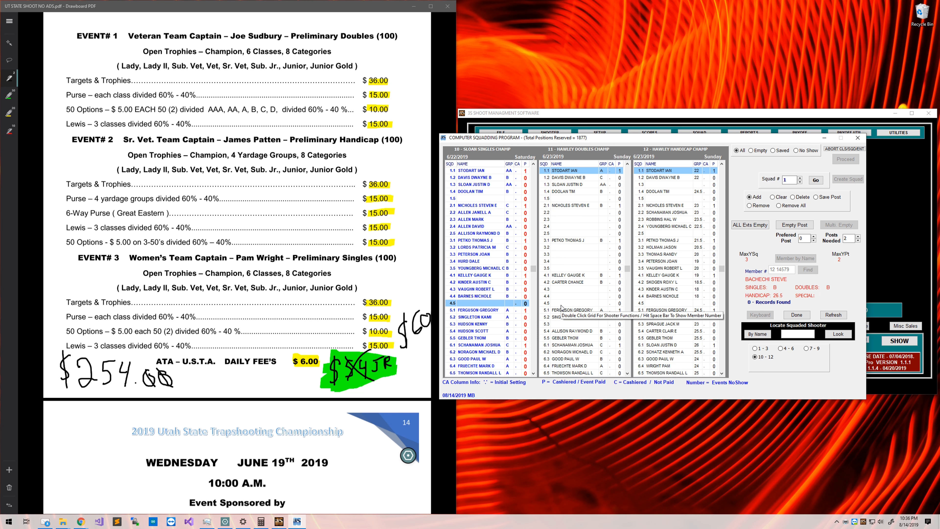
scroll(562, 311, "down", 7)
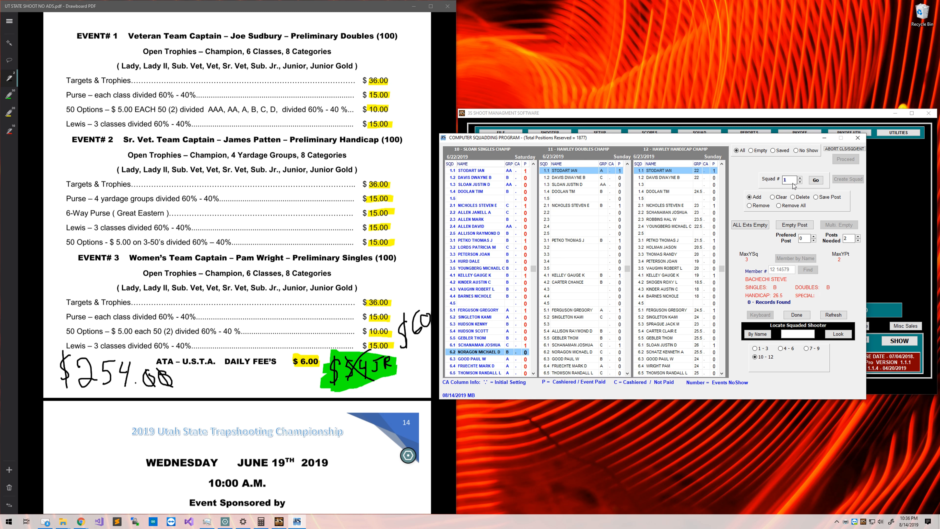
type("00")
key("Return")
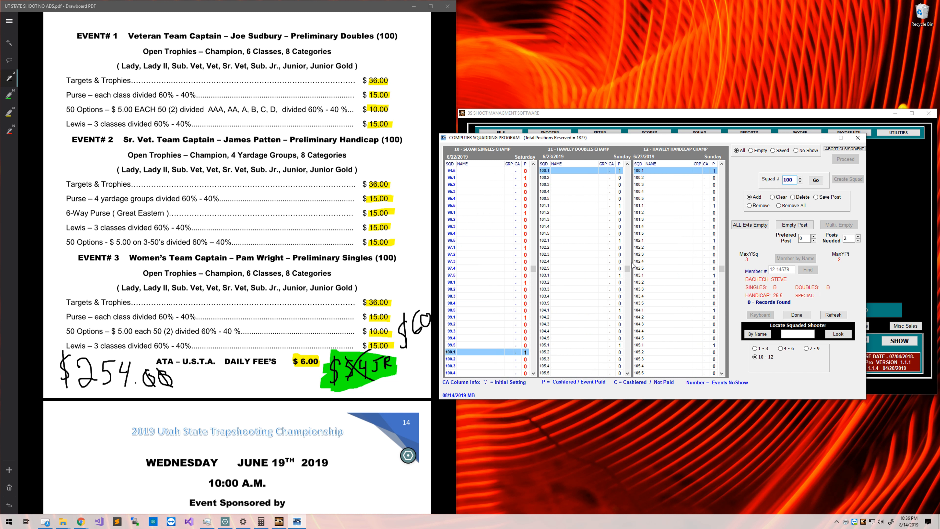
left_click(497, 358)
left_click(498, 352)
left_click(565, 171)
left_click(660, 172)
left_click(795, 313)
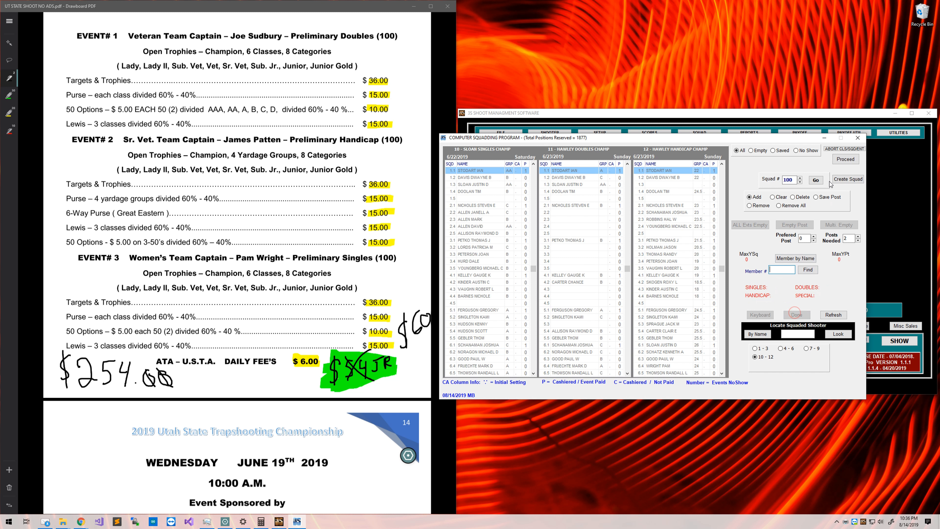
left_click(843, 162)
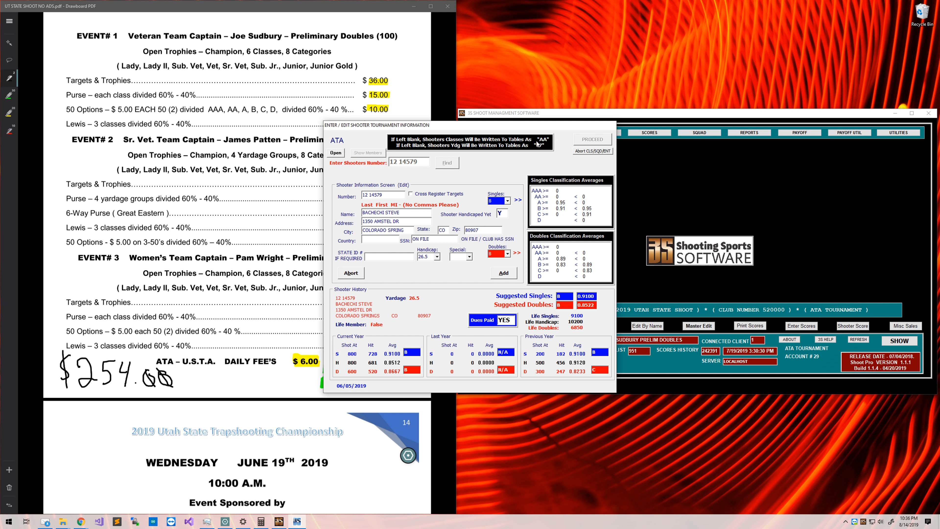
Add the shooter with events 1–3 paid, events 10–12 unpaid, and all options checked.
left_click(633, 290)
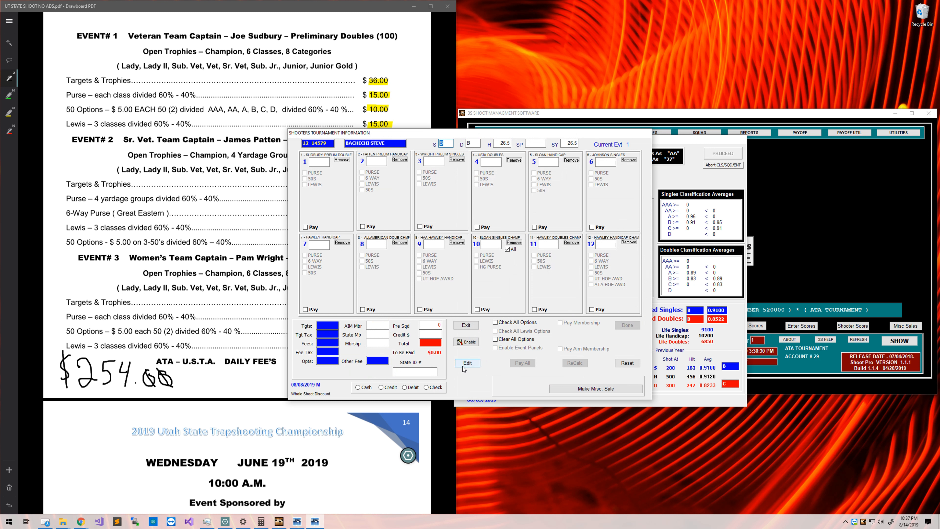
left_click(467, 363)
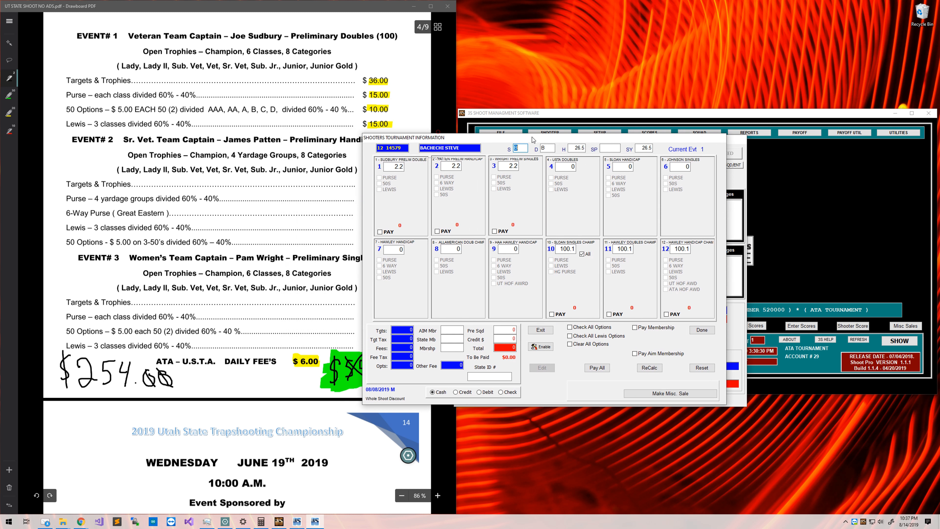
left_click(623, 368)
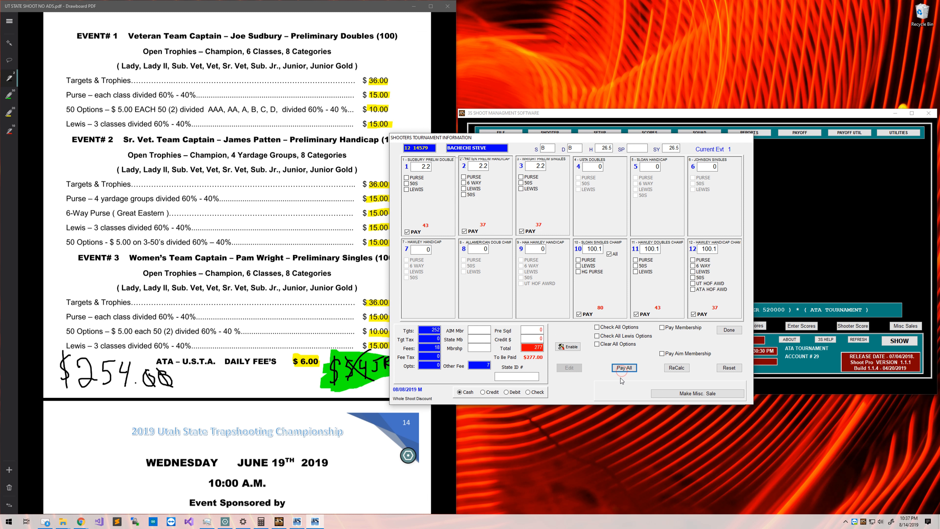
left_click(588, 314)
left_click(650, 314)
left_click(700, 314)
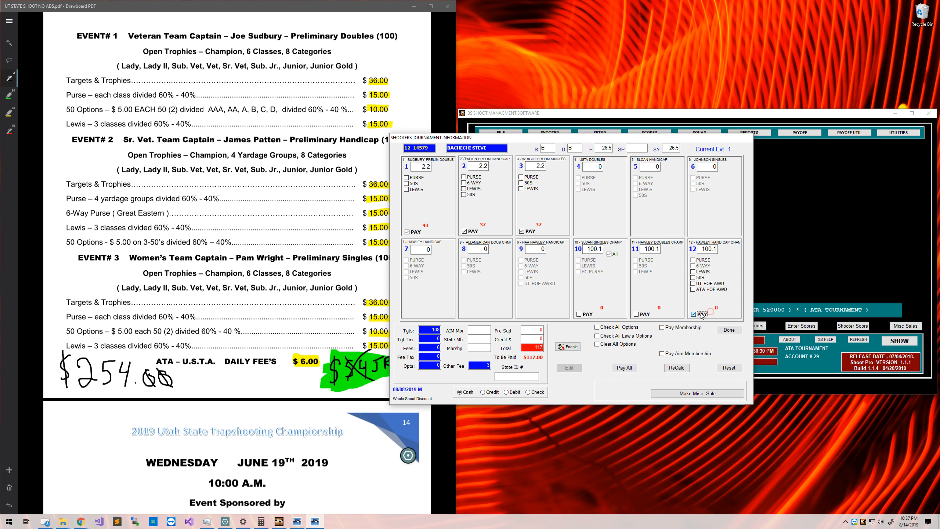
left_click(630, 328)
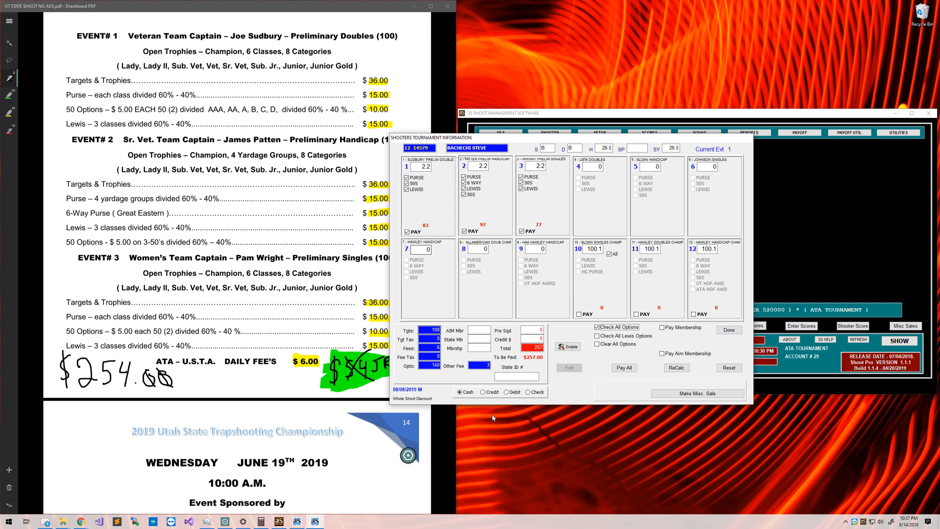
left_click_drag(437, 137, 490, 122)
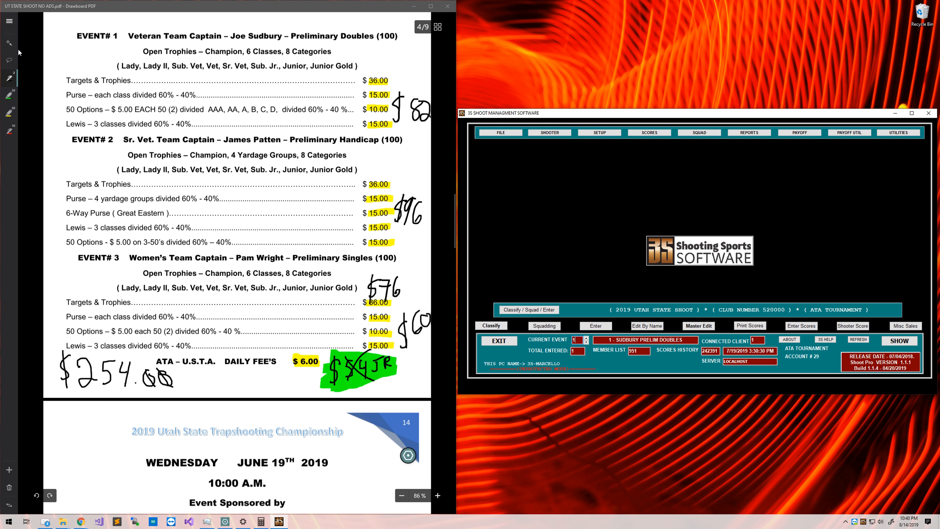
Correct the handwritten $254 total to $257 by replacing the 4 with a 7.
left_click(408, 455)
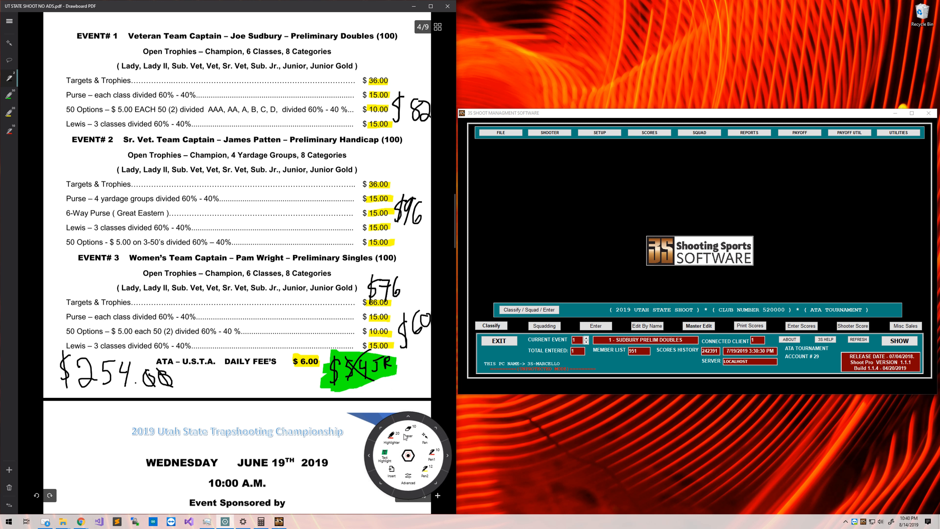
left_click(411, 433)
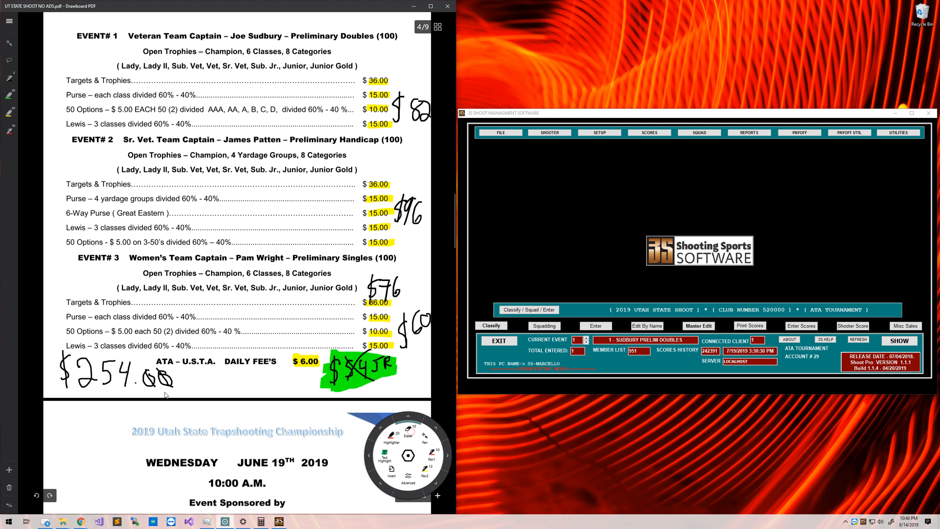
left_click(126, 376)
left_click(10, 79)
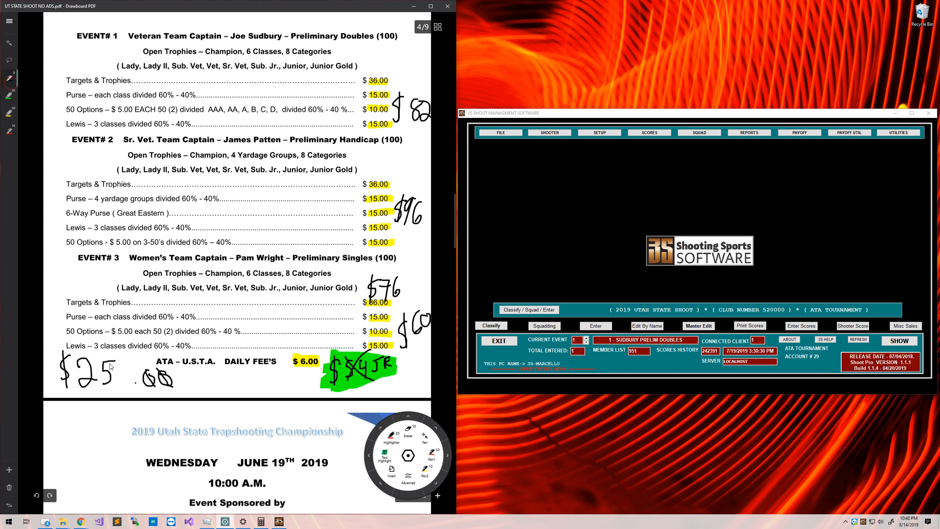
left_click_drag(118, 359, 126, 380)
Erase the green junior note and the $60, then write $67 beside the daily fee.
left_click(408, 430)
left_click_drag(399, 386, 338, 376)
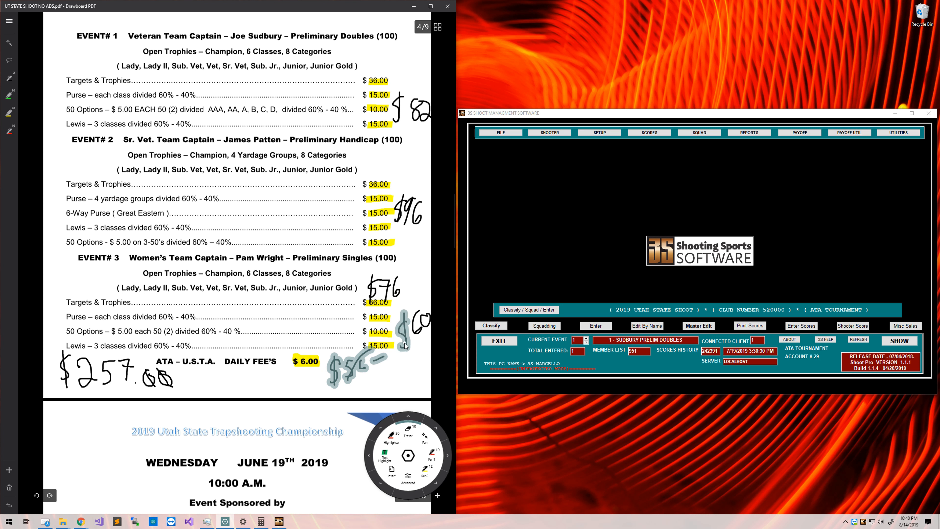
left_click_drag(404, 344, 435, 321)
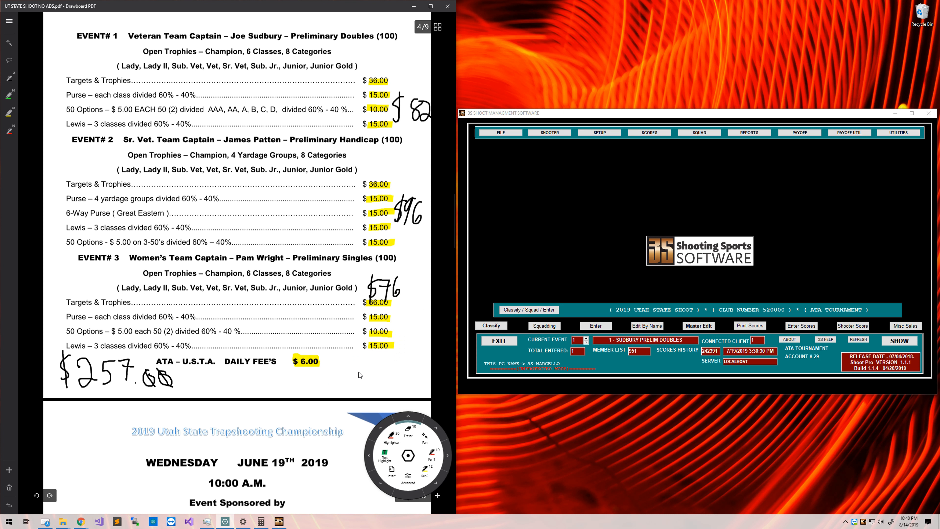
left_click(9, 81)
left_click_drag(359, 351, 344, 374)
left_click_drag(354, 345, 354, 377)
mouse_move(371, 352)
left_mouse_down()
mouse_move(363, 367)
mouse_move(383, 373)
left_mouse_up()
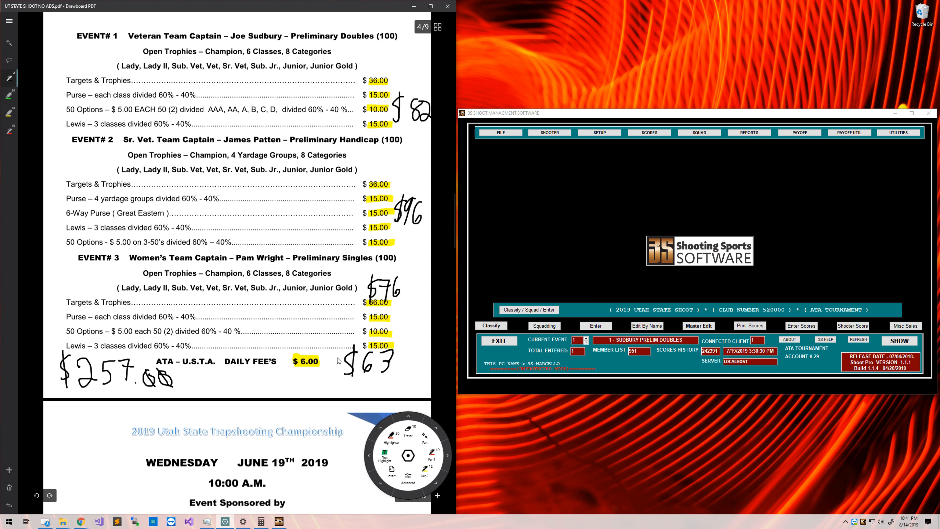
left_click(585, 327)
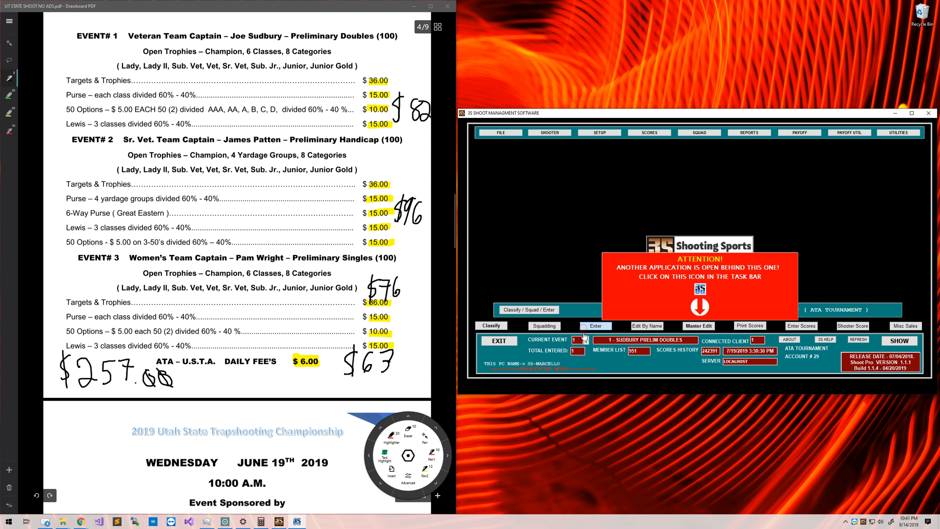
Look up the shooter by member number, mark events 1–3 paid, and enable event panels.
type("12 14579")
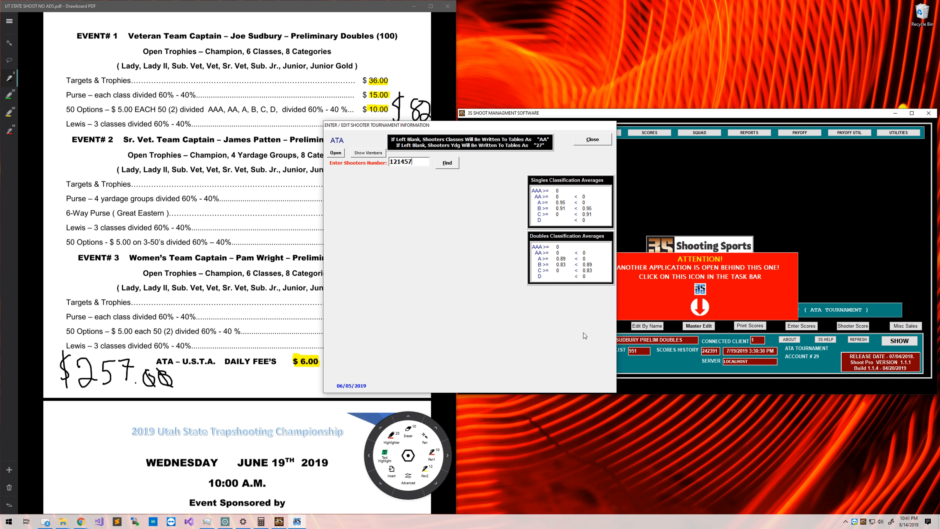
key("Return")
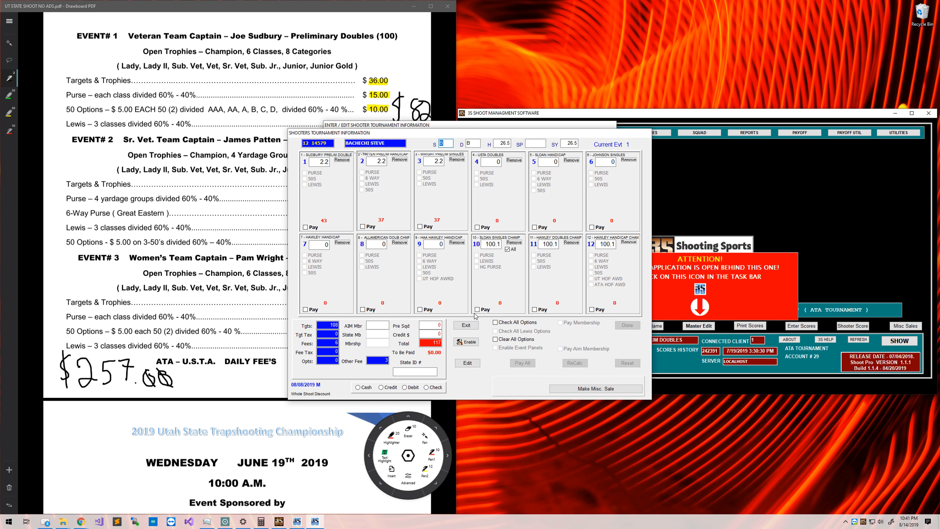
left_click(467, 363)
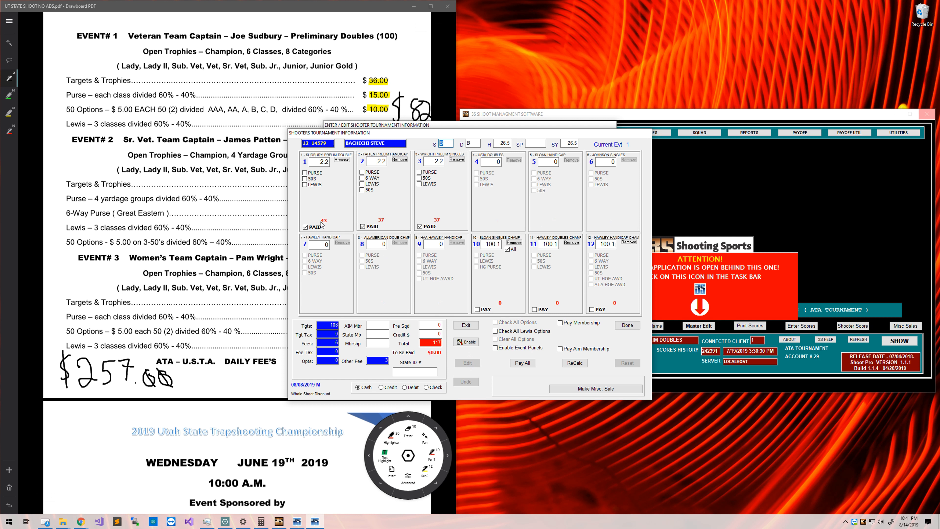
left_click(522, 349)
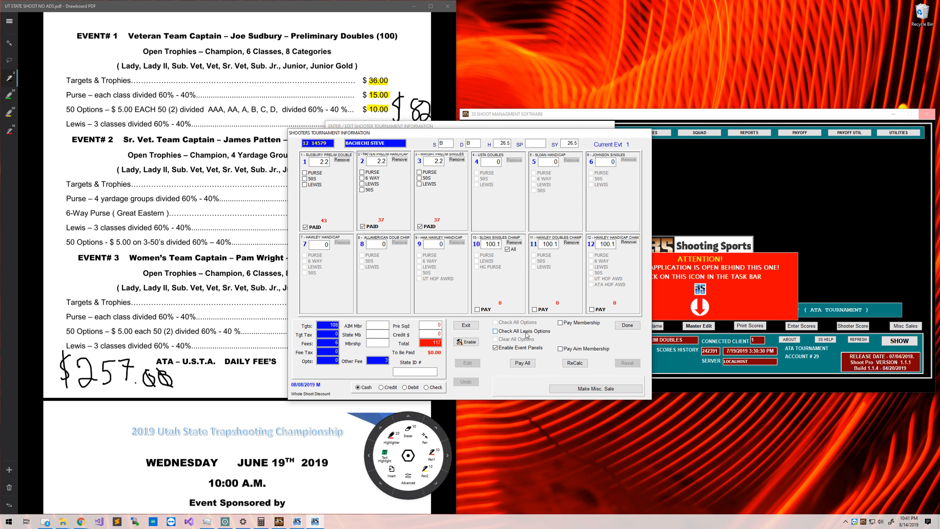
Tick every option box for events 1–3 and verify the total matches the program's 257.
left_click(305, 172)
left_click(304, 179)
left_click(305, 185)
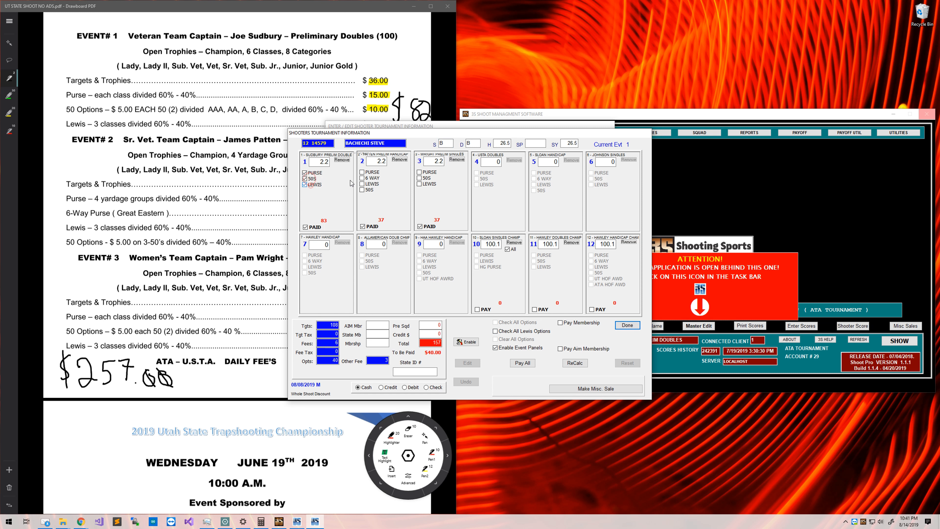
left_click(362, 172)
left_click(362, 178)
left_click(362, 183)
left_click(362, 190)
left_click(418, 172)
left_click(419, 178)
left_click(419, 184)
left_click(432, 344)
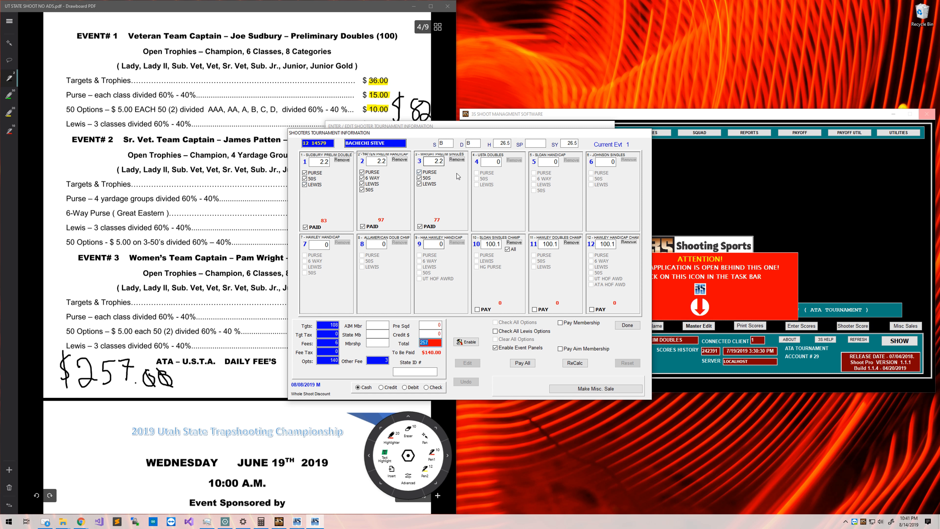
Clear all option boxes on events 1, 2 and 3.
left_click(419, 172)
left_click(419, 184)
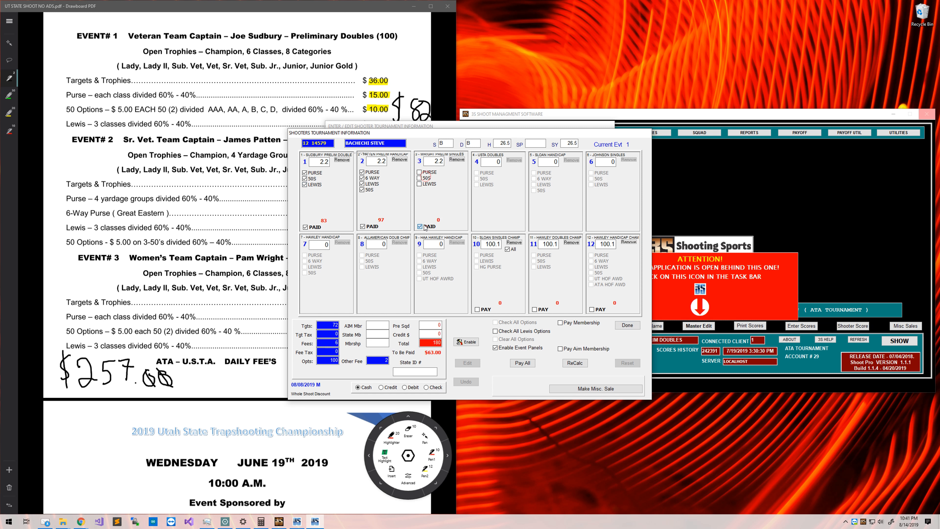
left_click(371, 172)
left_click(371, 178)
left_click(371, 184)
left_click(371, 189)
left_click(311, 173)
left_click(312, 184)
left_click(304, 179)
Remove events 3, 2 and 1 from the shooter's entry.
left_click(454, 162)
key("Return")
left_click(396, 160)
key("Return")
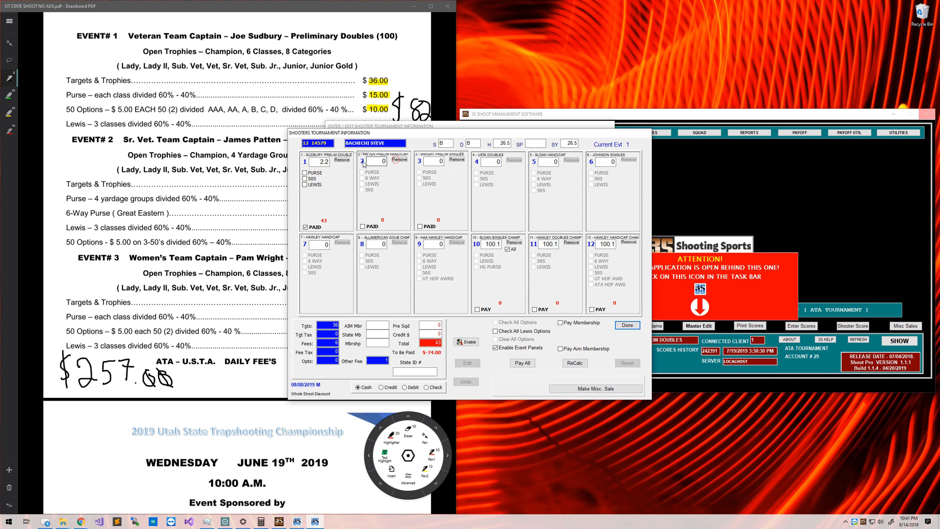
left_click(345, 160)
key("Return")
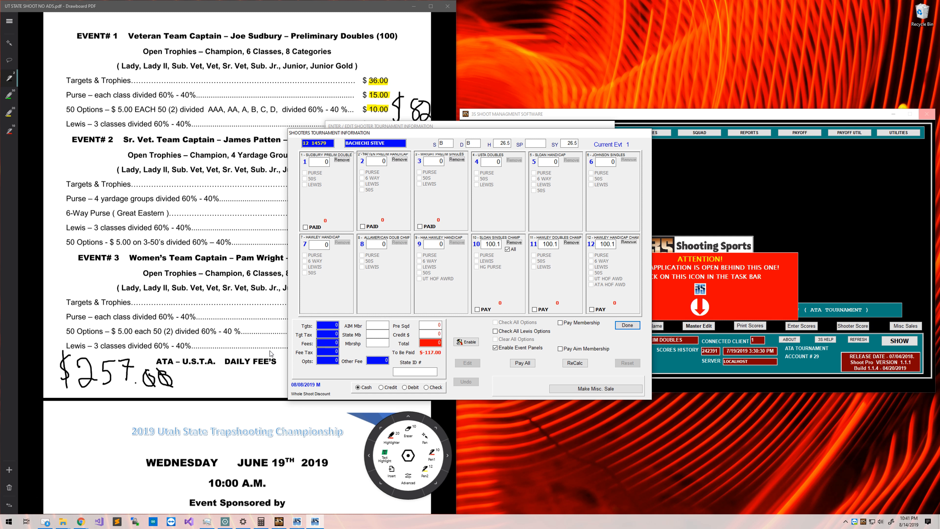
Change the handwritten $331.00 total on the Events 11–12 page to $334.00.
scroll(224, 355, "down", 20)
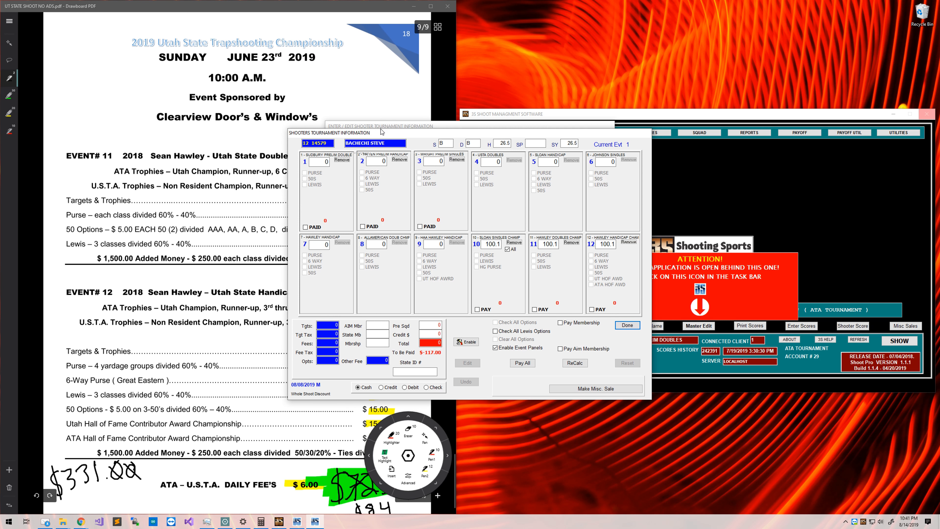
left_click_drag(381, 131, 580, 130)
left_click_drag(467, 129, 565, 42)
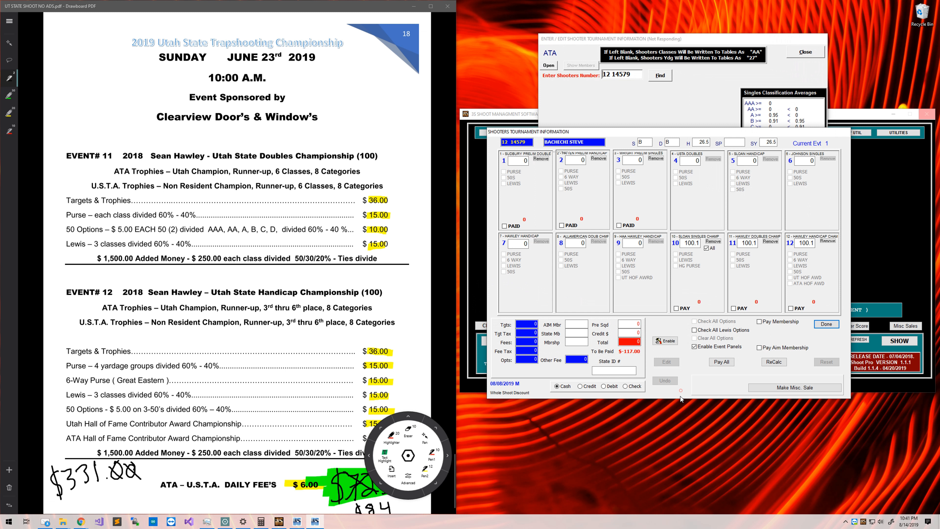
left_click(408, 455)
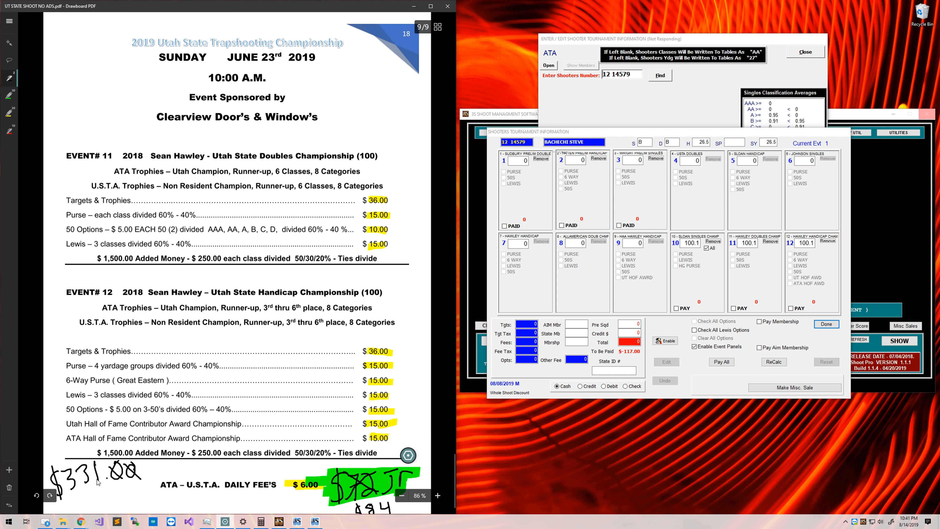
left_click(405, 457)
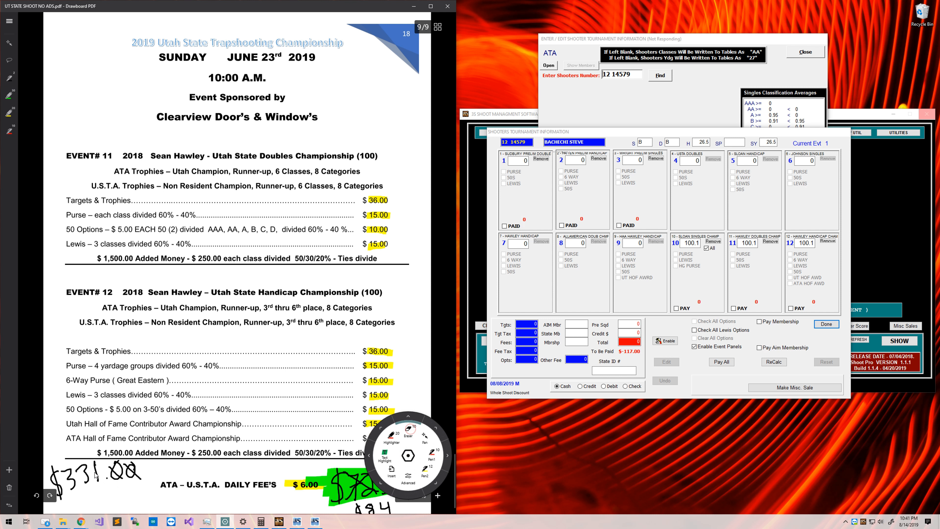
left_click_drag(95, 470, 100, 472)
left_click(9, 82)
left_click_drag(90, 463, 102, 474)
left_click_drag(100, 468, 97, 483)
left_click_drag(408, 456, 402, 359)
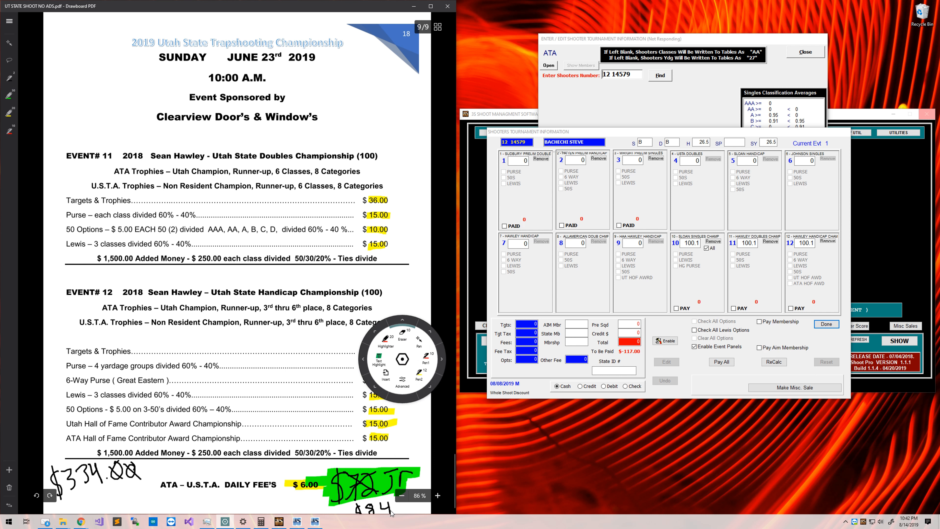
Replace the old $72 Jr and $84 daily-fee notes and green highlight with $87.
mouse_move(391, 510)
left_mouse_down()
mouse_move(375, 506)
mouse_move(388, 504)
mouse_move(380, 484)
mouse_move(342, 492)
left_mouse_up()
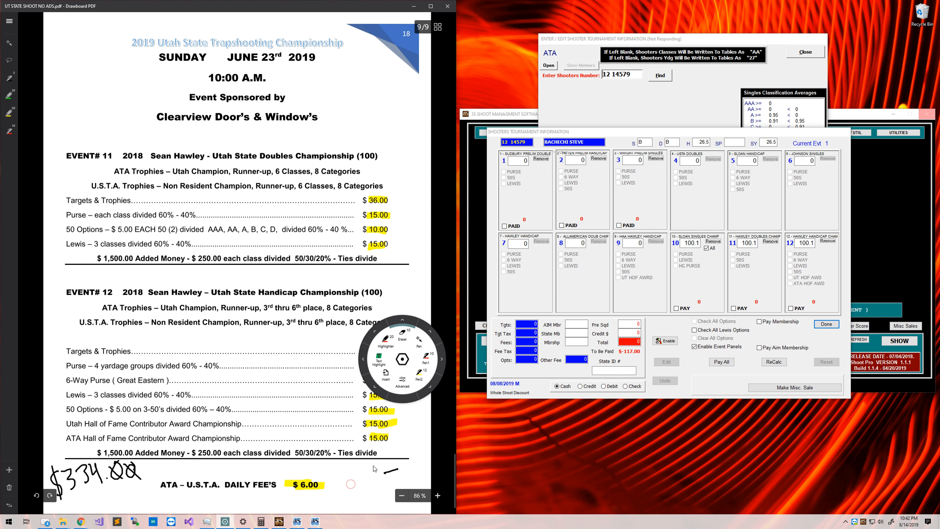
left_click(8, 76)
left_click_drag(364, 472, 365, 494)
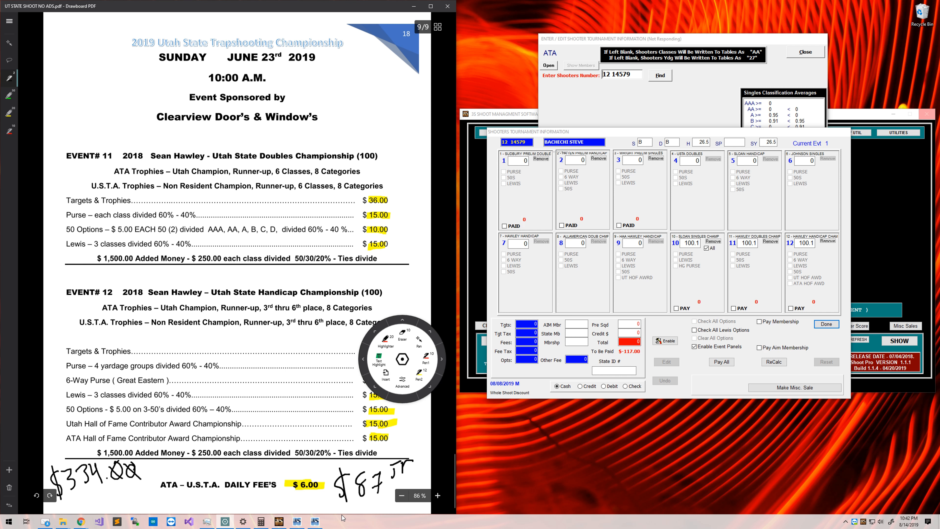
left_click(402, 358)
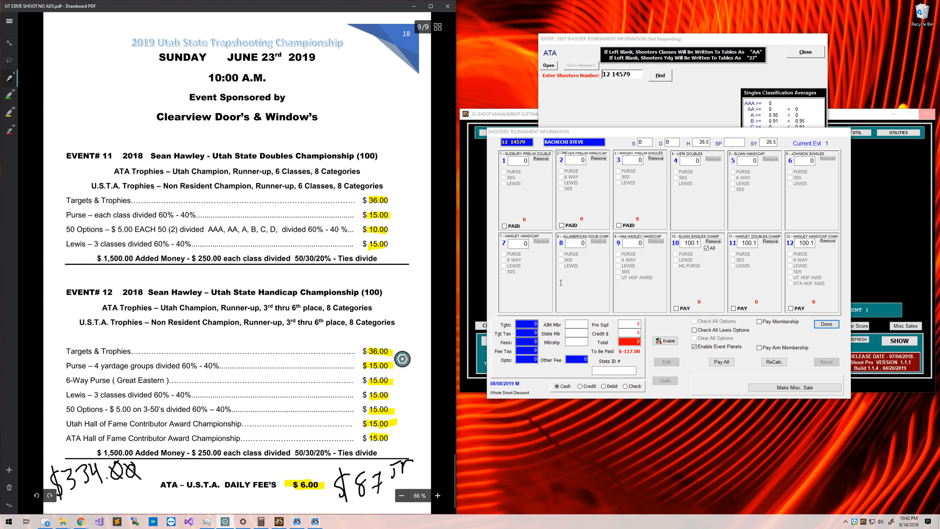
In 3S, mark events 10–12 as paid and add the purse, Lewis and HG options to events 10 and 11.
left_click(676, 308)
left_click(733, 308)
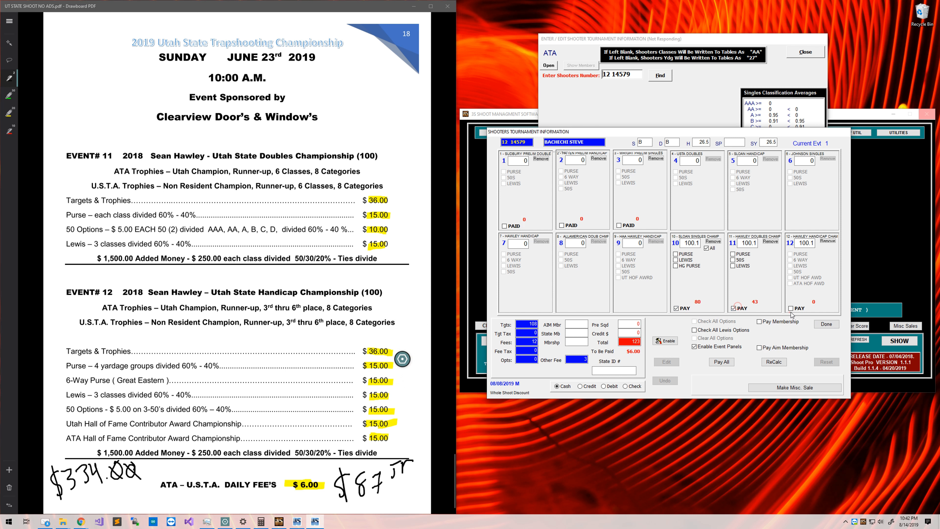
left_click(790, 309)
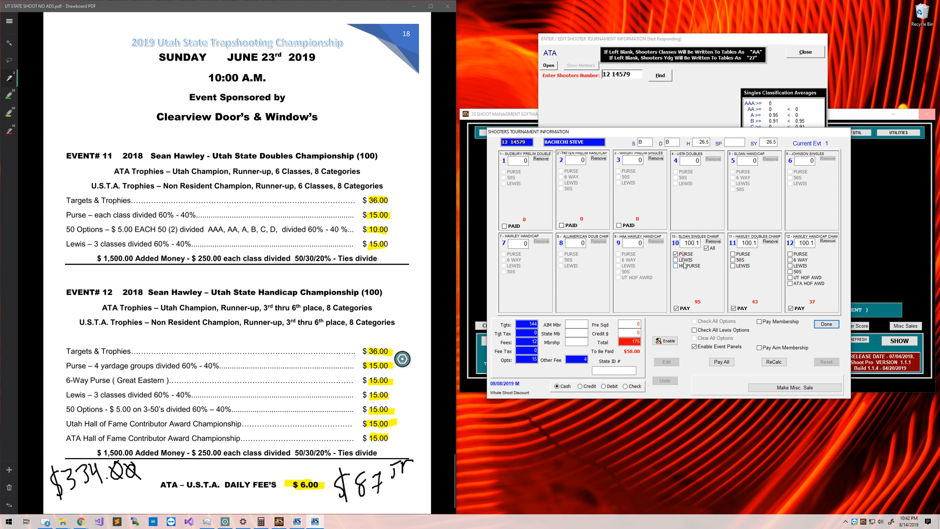
left_click(677, 254)
left_click(677, 260)
left_click(676, 266)
left_click(733, 255)
left_click(733, 260)
left_click(733, 266)
left_click(790, 254)
Add event 12's purse, 6 way, Lewis, 50s, UT HOF and ATA HOF options, then compare the total with the PDF.
left_click(790, 260)
left_click(791, 277)
left_click(790, 272)
left_click(791, 265)
left_click(791, 283)
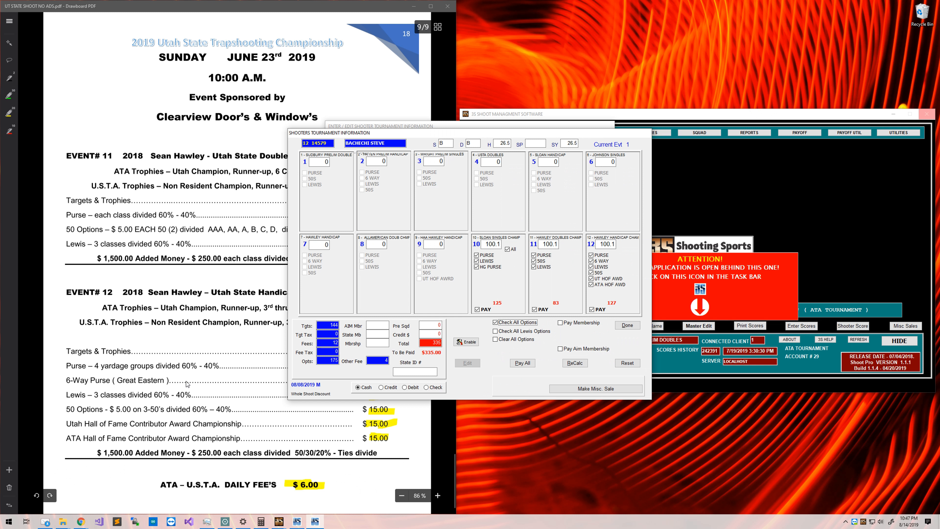
left_click(435, 356)
left_click(442, 474)
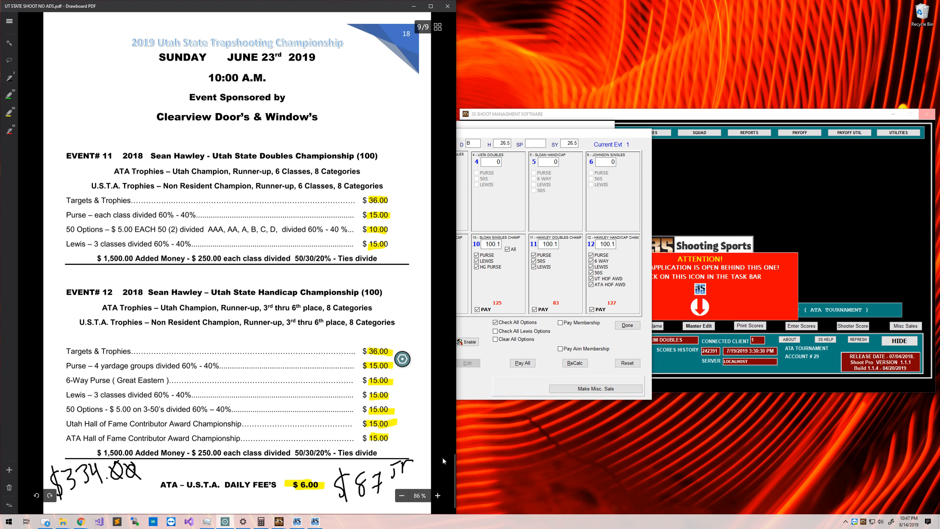
left_click(501, 383)
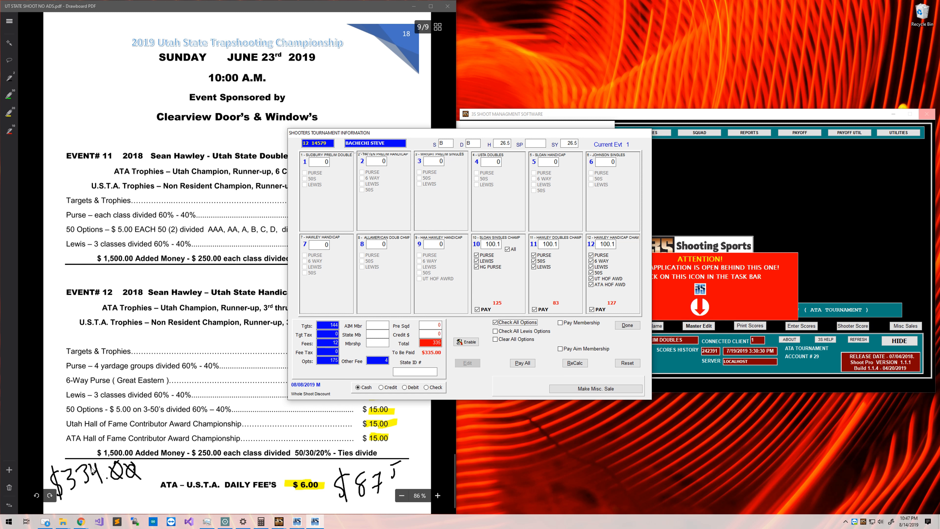
Correct the handwritten total to $335.00, then clear all options for events 10–12 and start unmarking them as paid.
left_click_drag(95, 466, 95, 466)
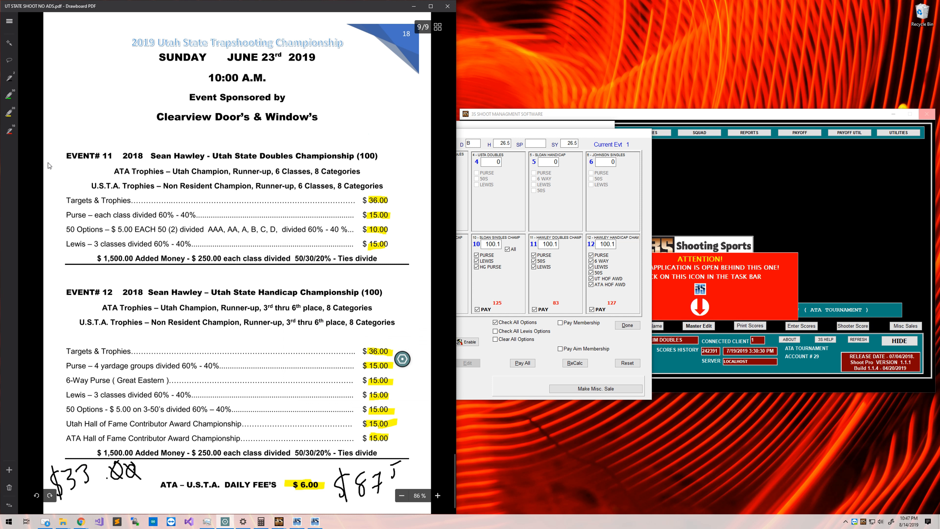
left_click(12, 76)
left_click_drag(89, 463, 88, 482)
left_click(490, 361)
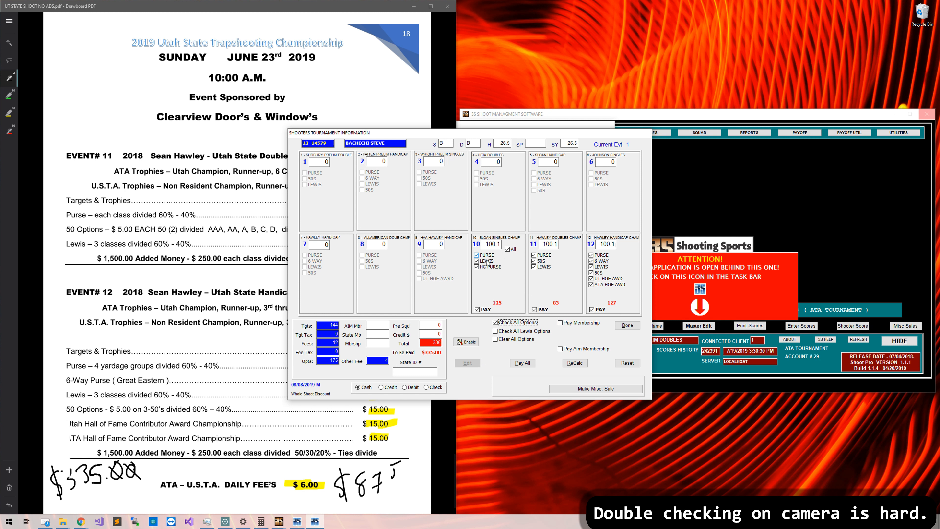
left_click(522, 340)
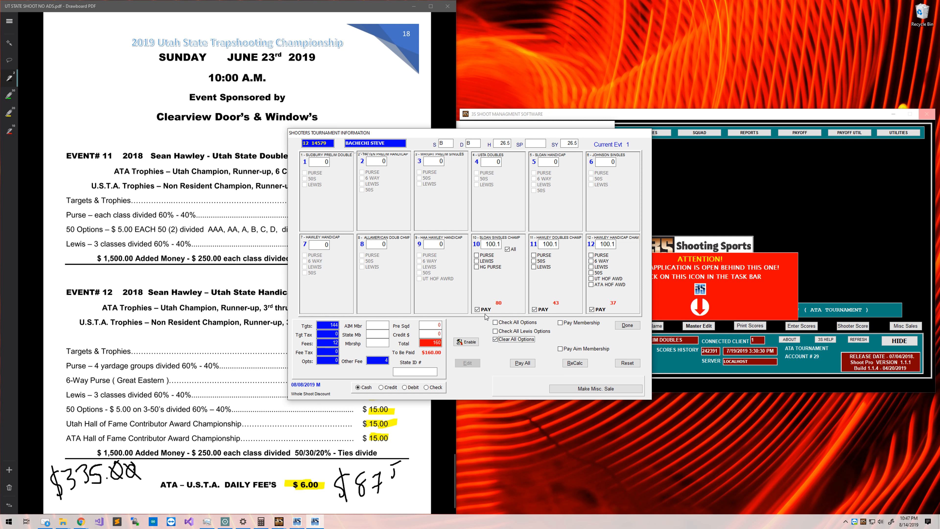
left_click(477, 309)
Finish unmarking events 10–12 as paid and confirm the shooter's total due.
left_click(534, 309)
left_click(592, 309)
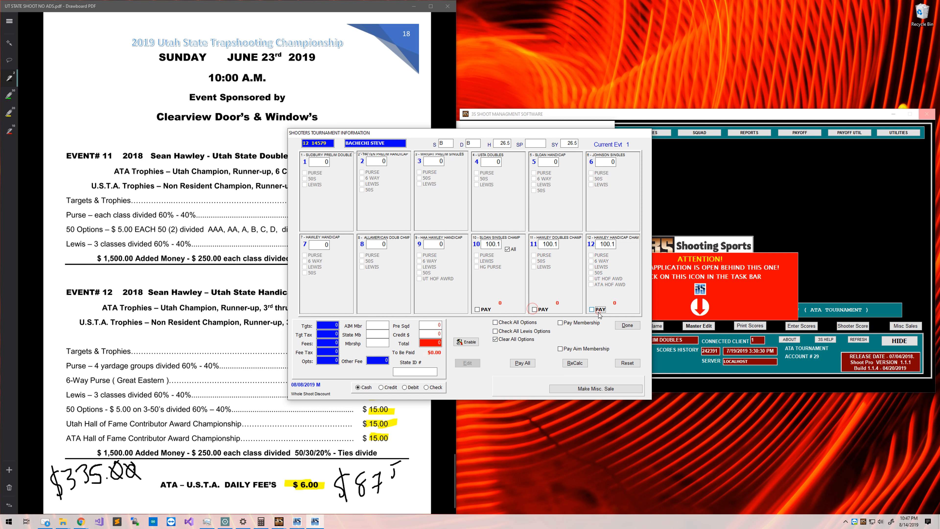
left_click(628, 325)
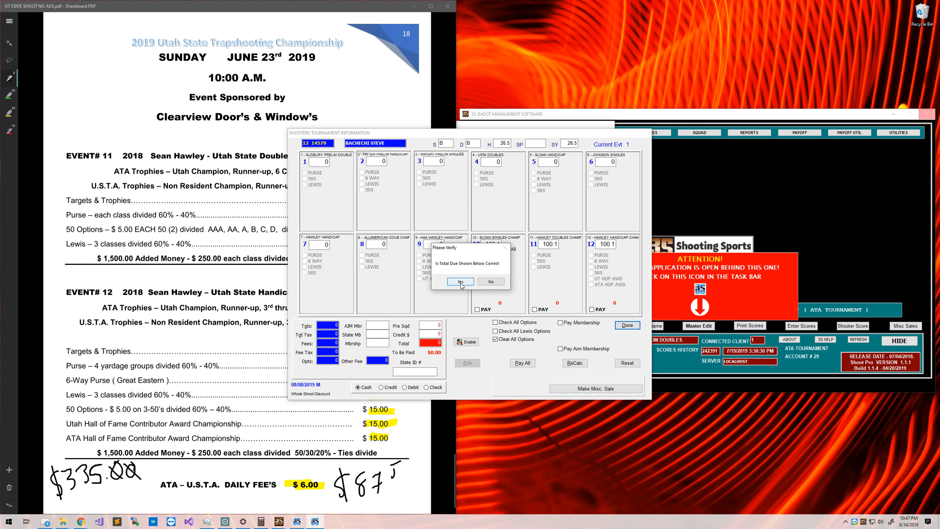
left_click(460, 283)
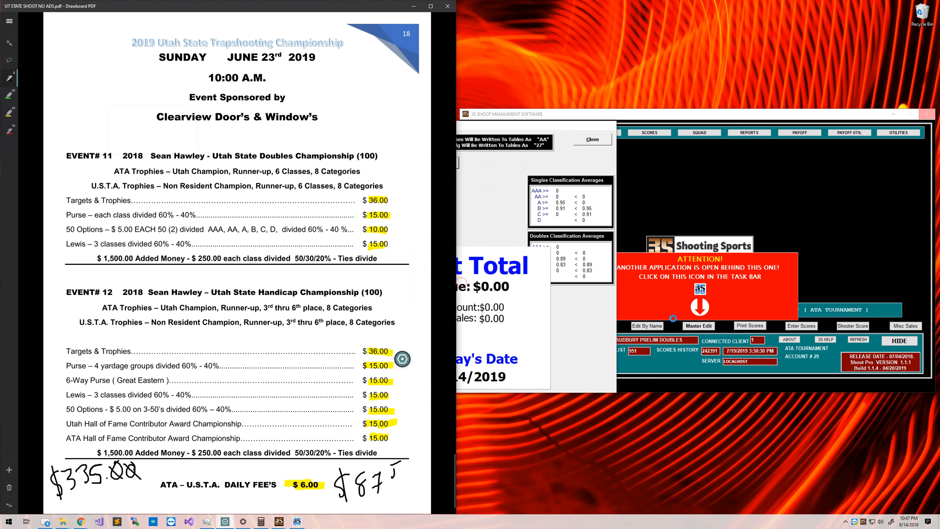
left_click(591, 139)
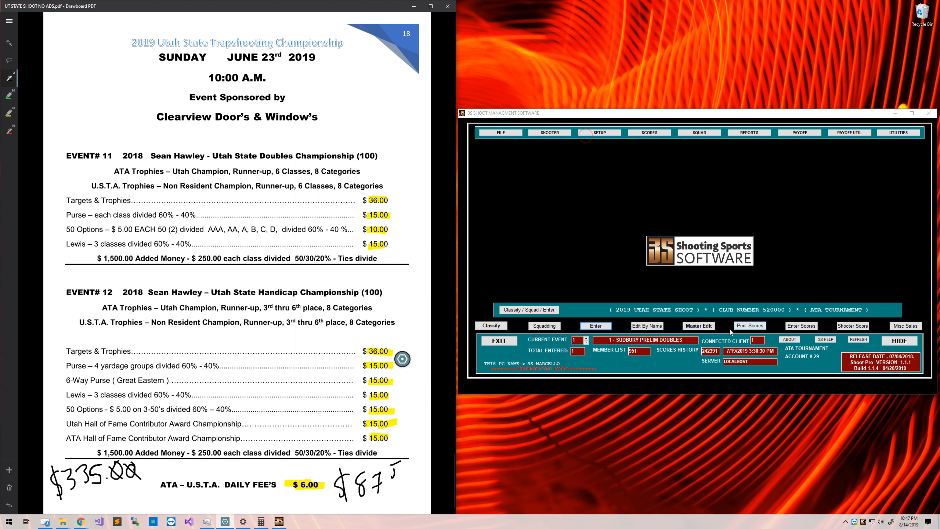
Set the shooter's master-record special category to JR and scoring special to SJ, then save.
left_click(698, 326)
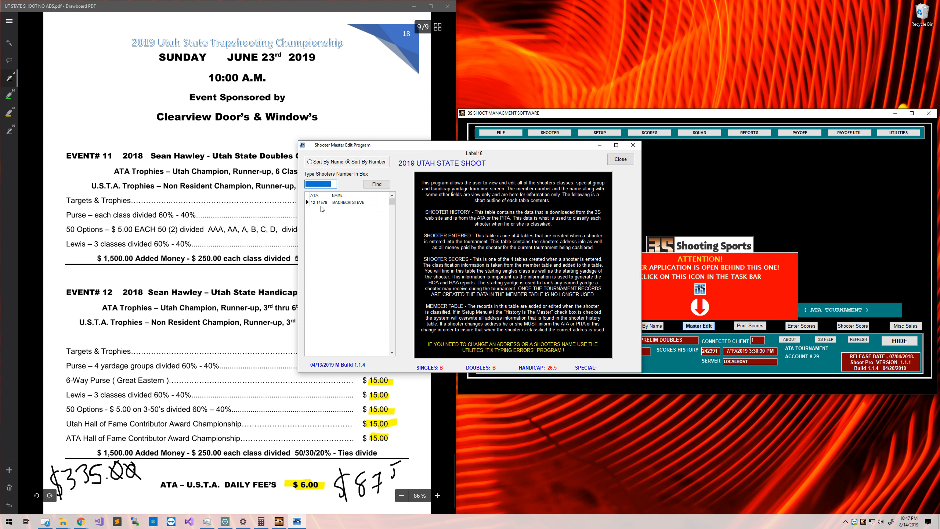
left_click(321, 203)
left_click(517, 345)
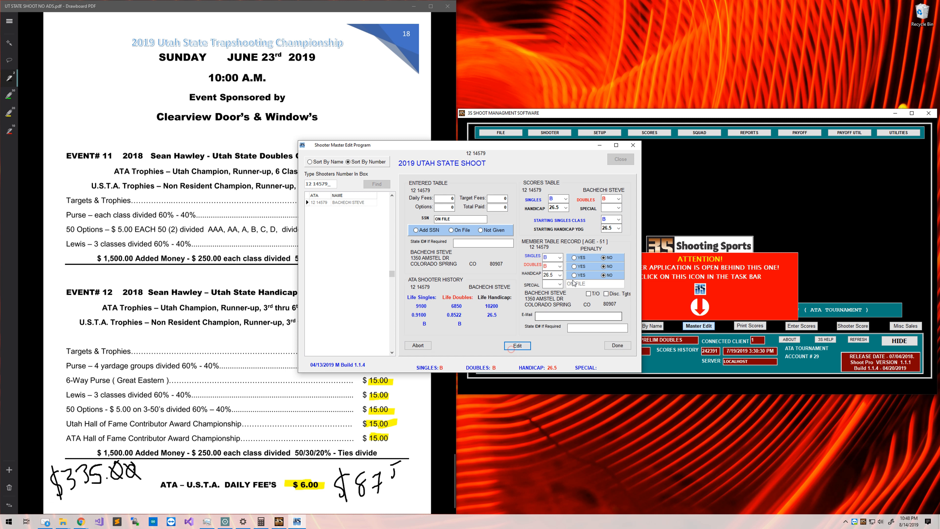
left_click(558, 284)
left_click(547, 309)
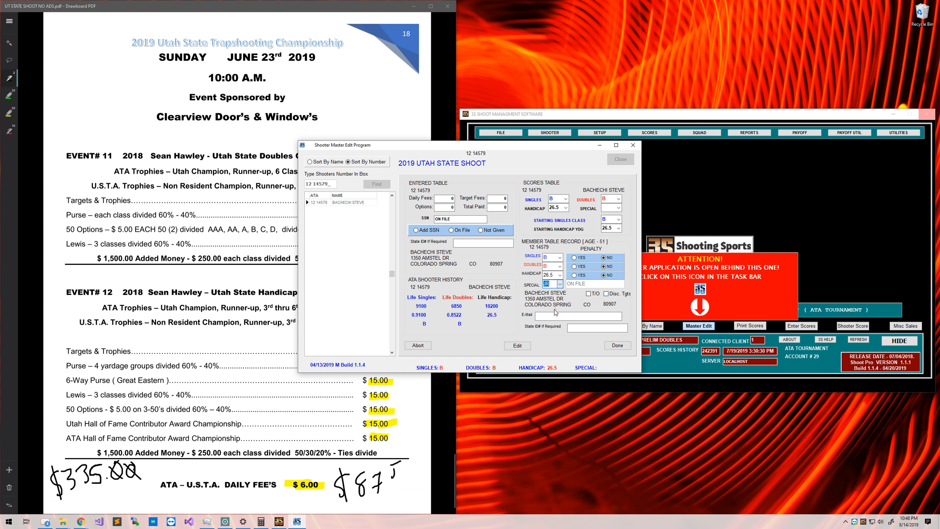
left_click(618, 208)
scroll(612, 237, "down", 3)
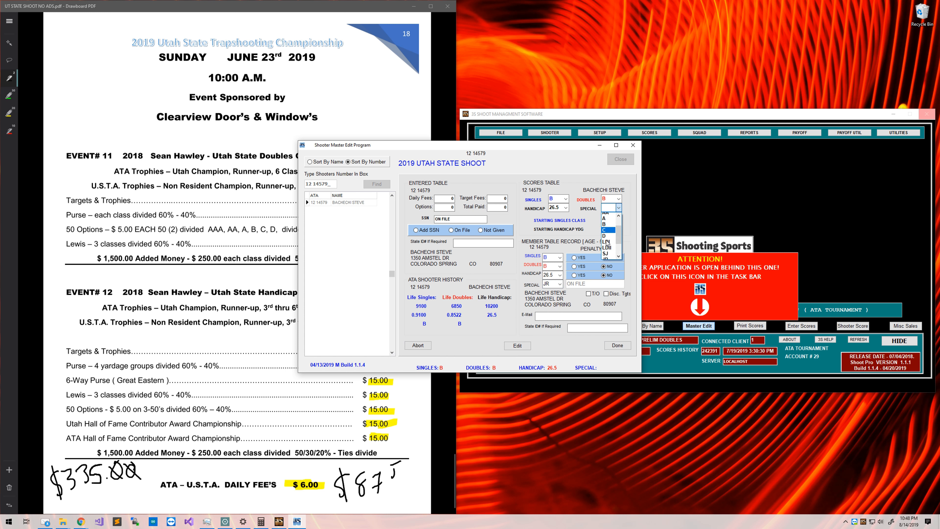
left_click(609, 223)
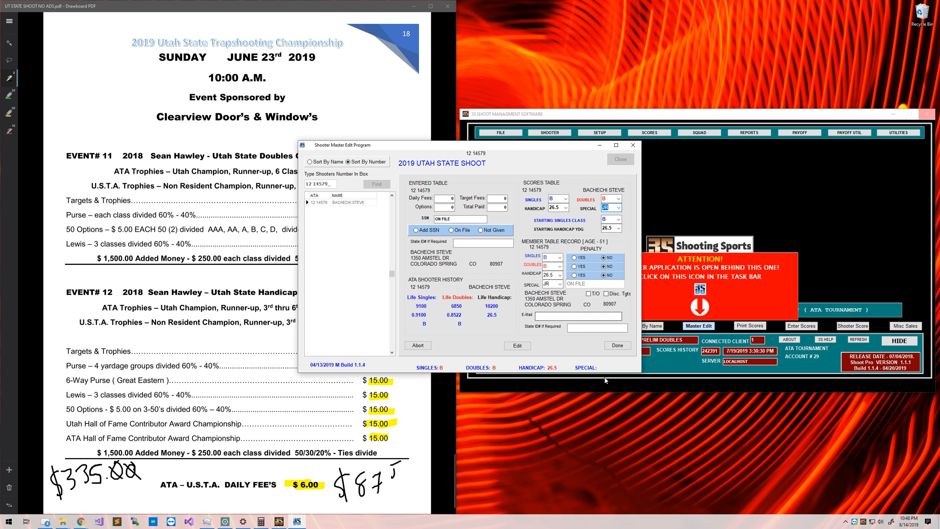
left_click(617, 345)
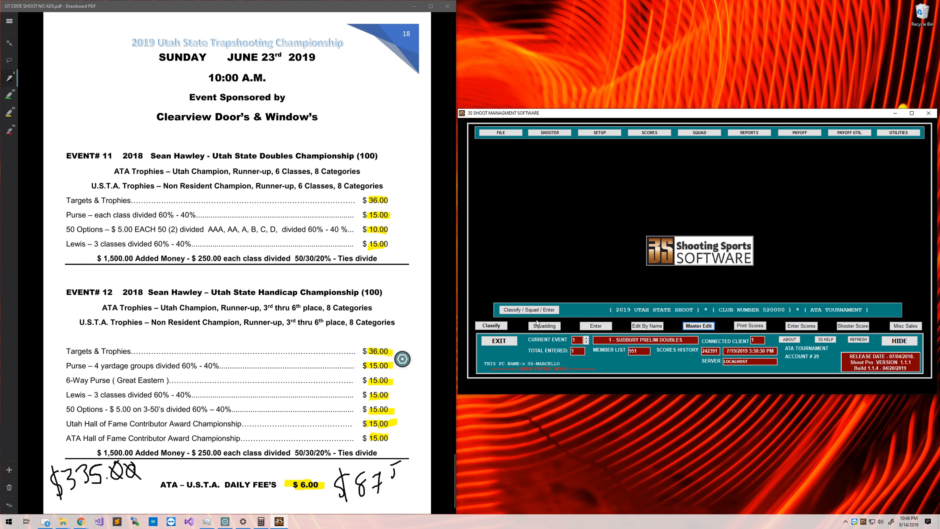
Open the shooter's tournament entry and tick Pay for events 10, 11 and 12.
left_click(592, 327)
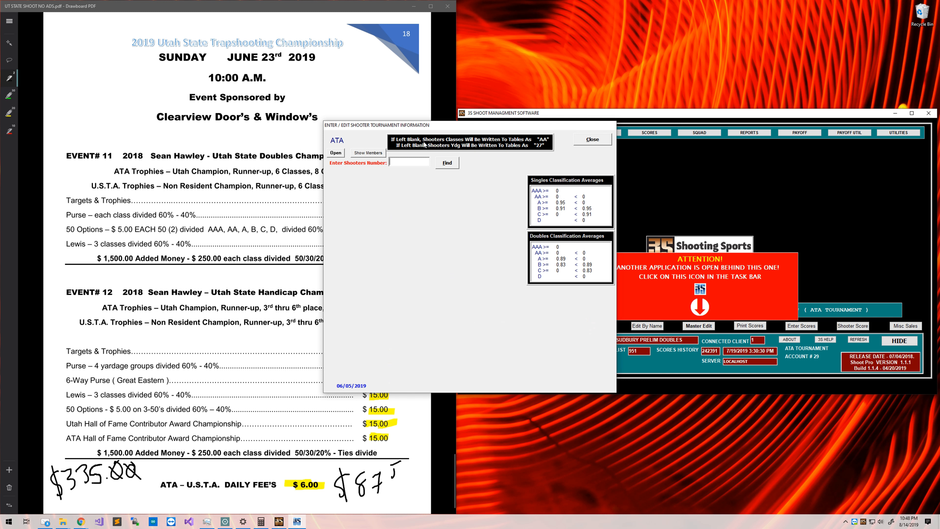
left_click(476, 309)
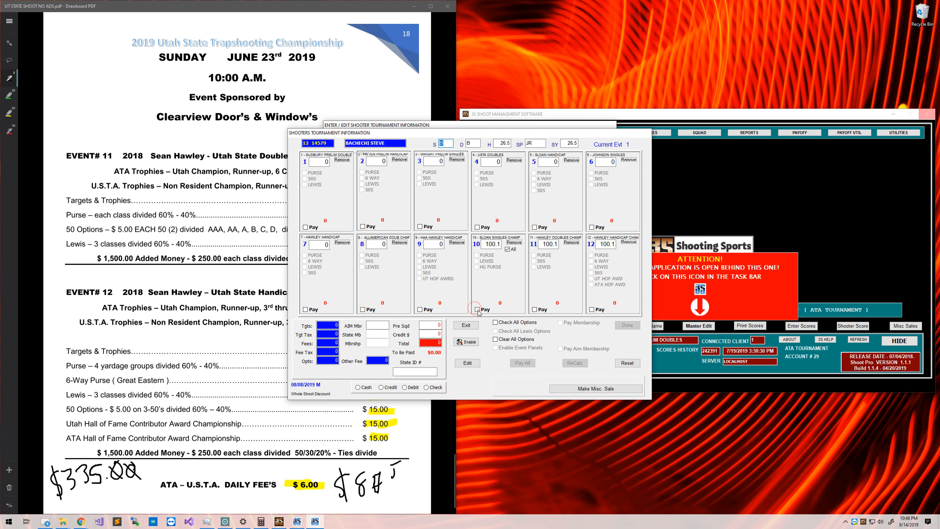
left_click(467, 362)
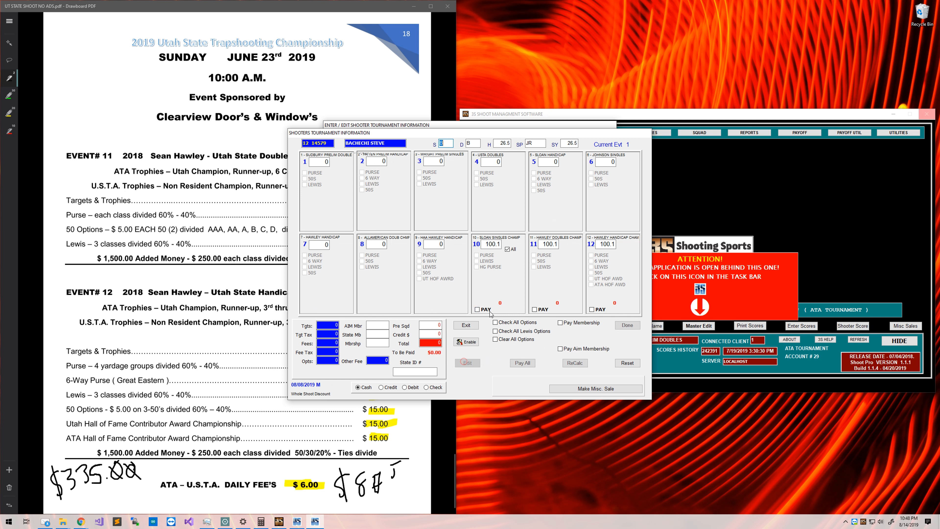
left_click(542, 310)
left_click(602, 309)
left_click(602, 308)
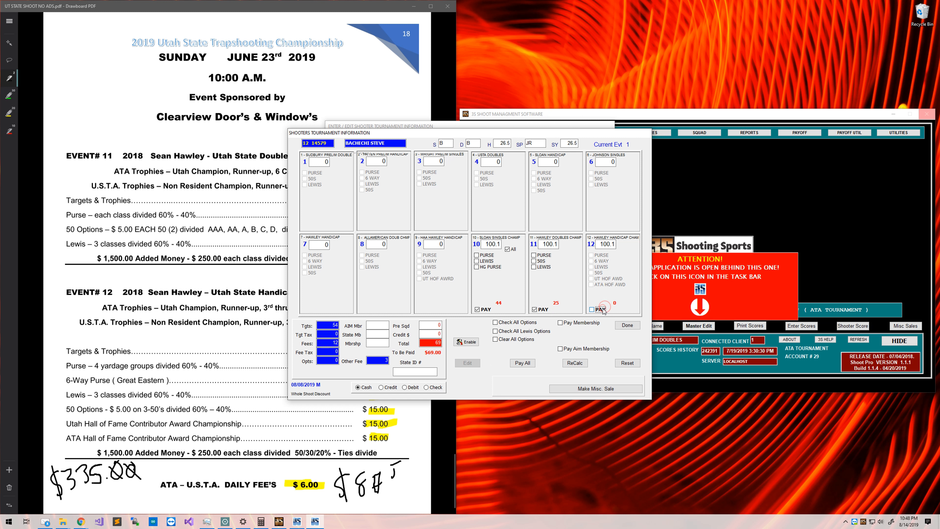
left_click(603, 308)
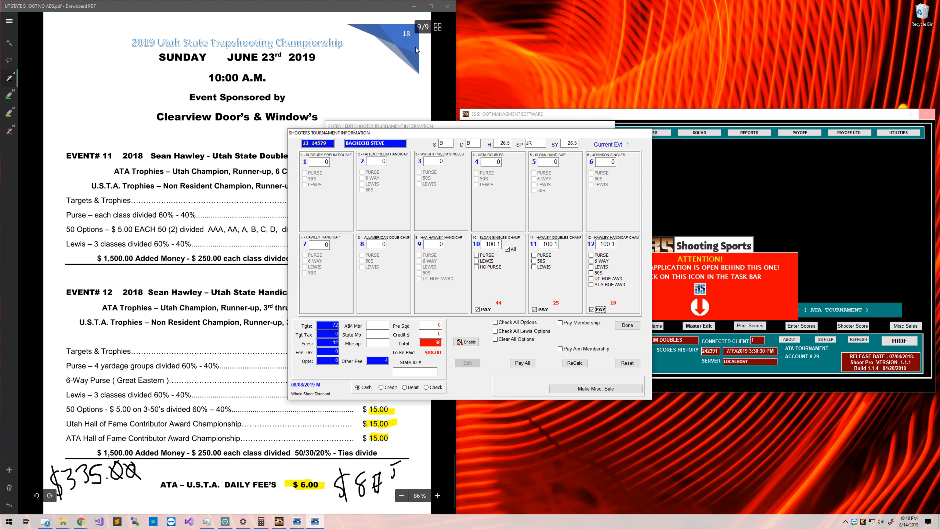
Finish the entry, confirming the $0.00 total due, and close the form.
scroll(326, 118, "up", 20)
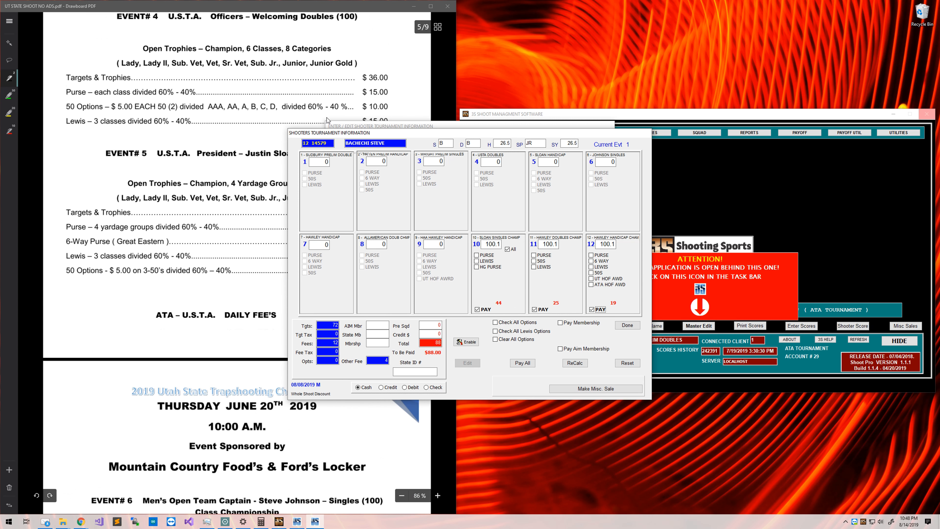
scroll(326, 118, "up", 5)
left_click(626, 327)
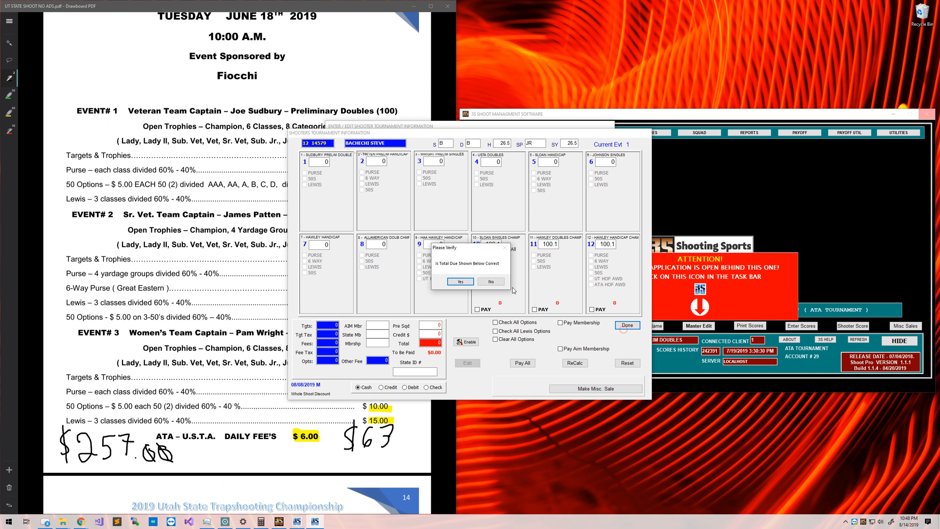
left_click(460, 283)
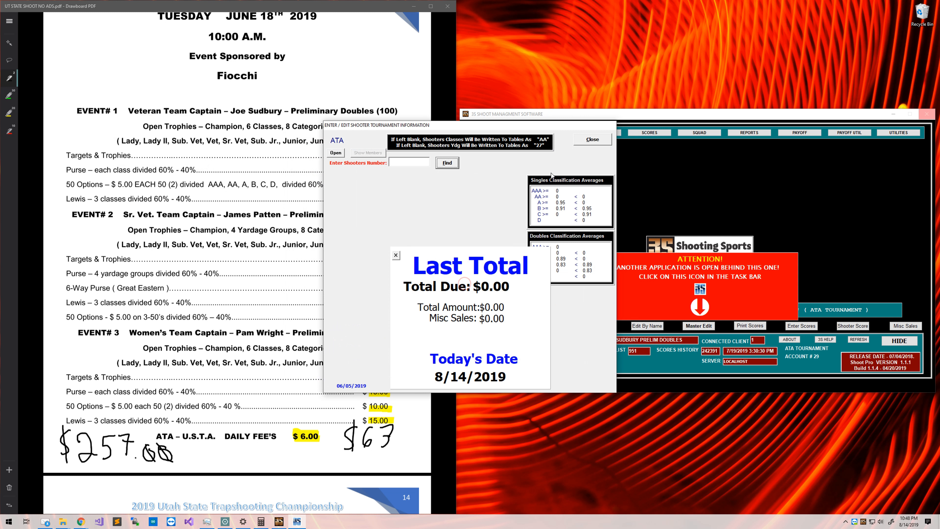
left_click(592, 140)
Look up the shooter by member number and squad them at post 50.1 in events 1, 2 and 3.
left_click(535, 328)
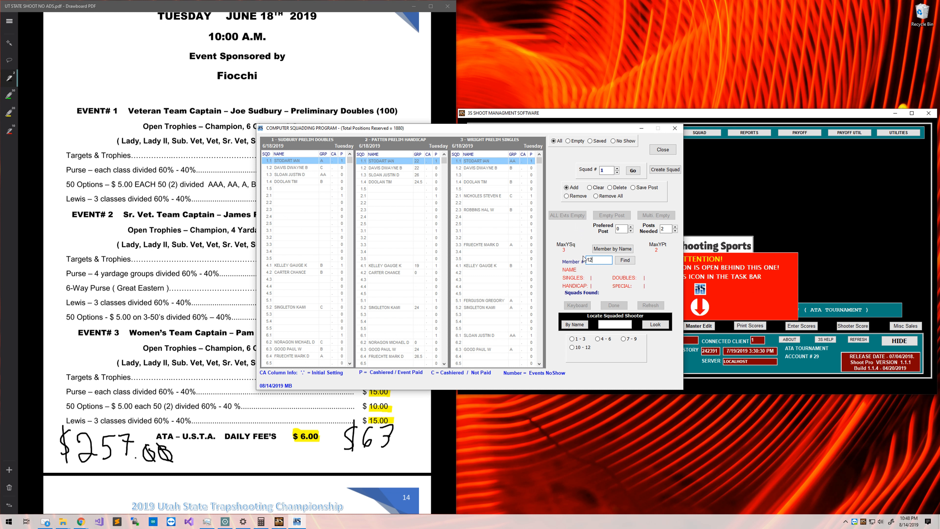
type("12 14579")
key("Return")
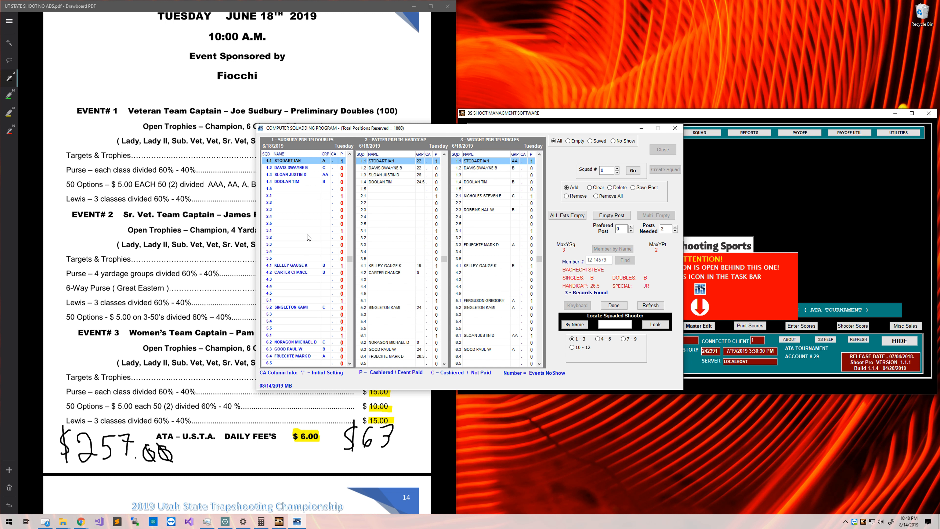
left_click(307, 237)
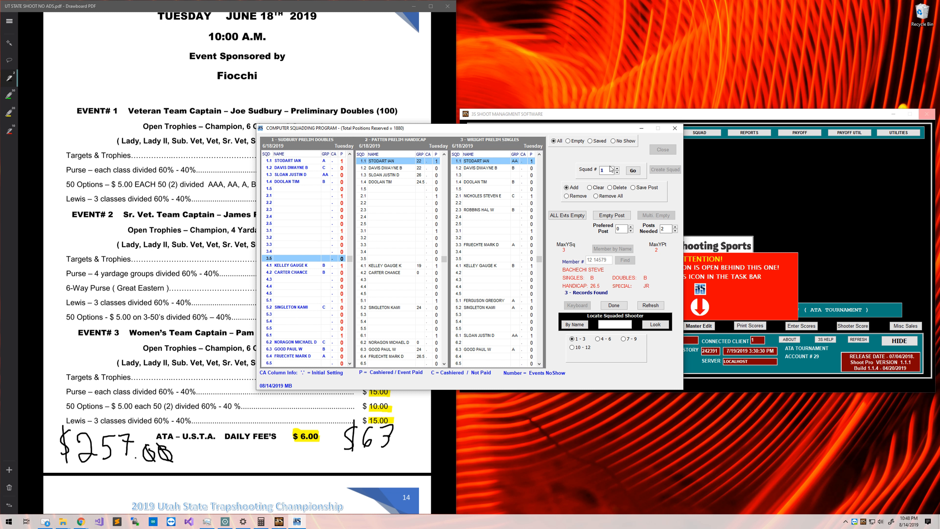
type("50")
key("Return")
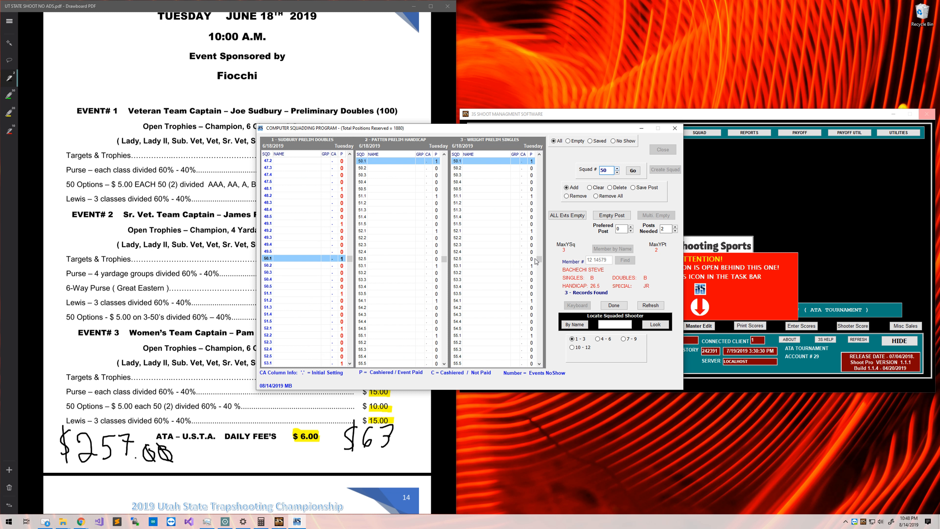
left_click(308, 252)
double_click(314, 260)
double_click(397, 161)
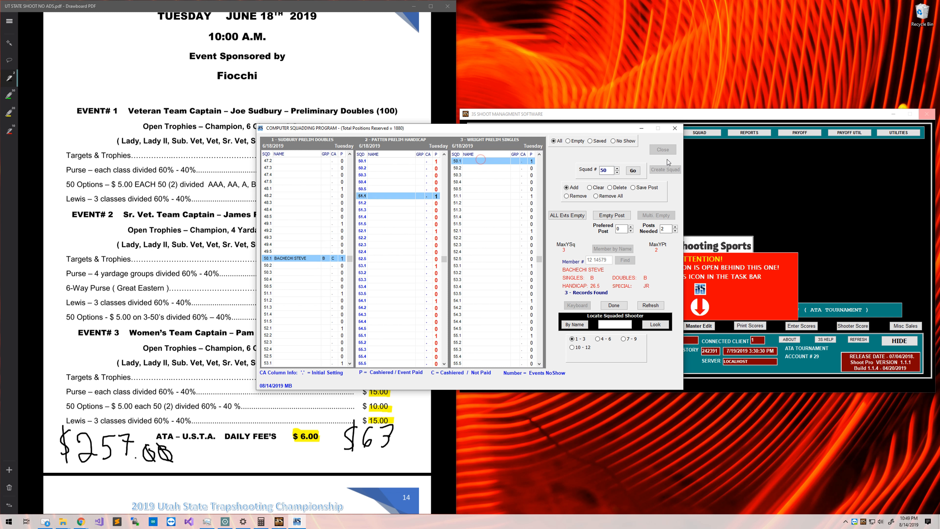
double_click(480, 161)
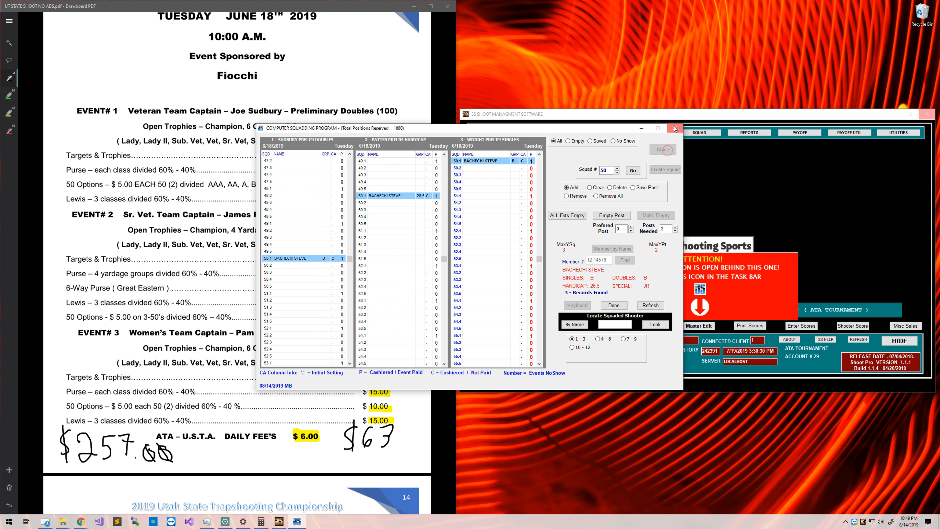
left_click(669, 153)
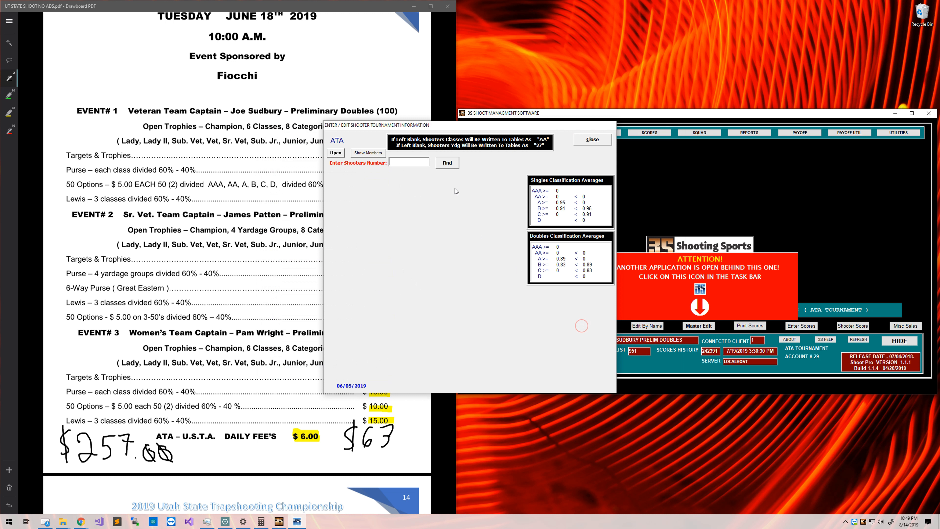
Load the shooter's tournament entry by member number and pay them into events 1, 2 and 3.
type("12 14579")
key("Return")
left_click(475, 362)
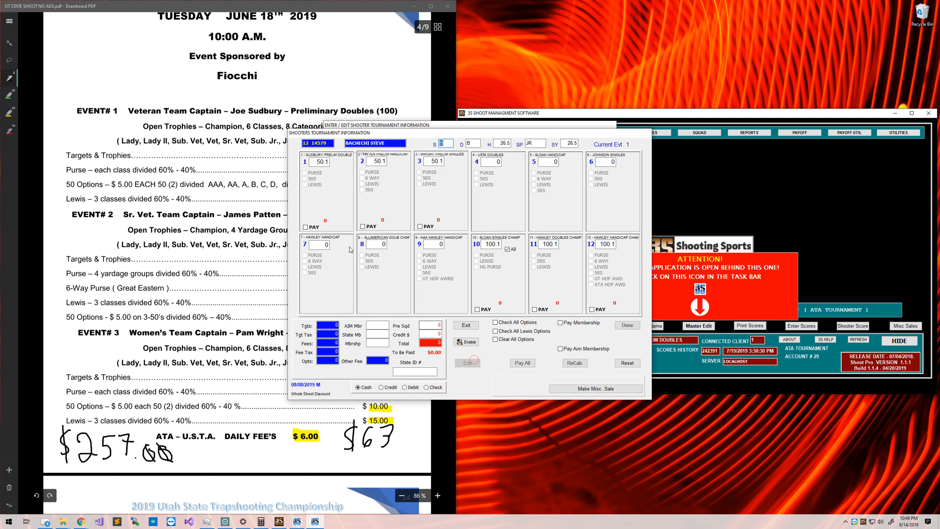
left_click(305, 227)
left_click(362, 226)
left_click(421, 226)
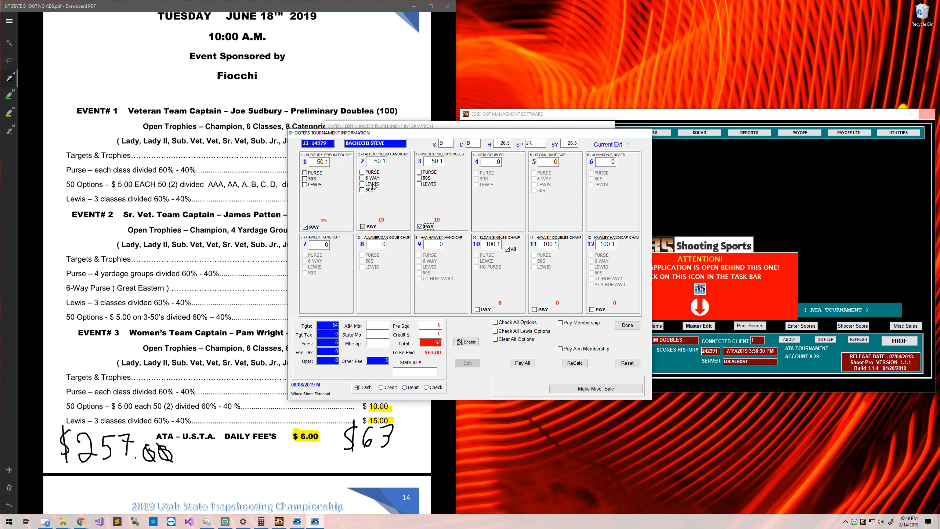
Try and remove event 2's Lewis option, recalculate to $63.00, and save the entry.
left_click(362, 184)
left_click(580, 364)
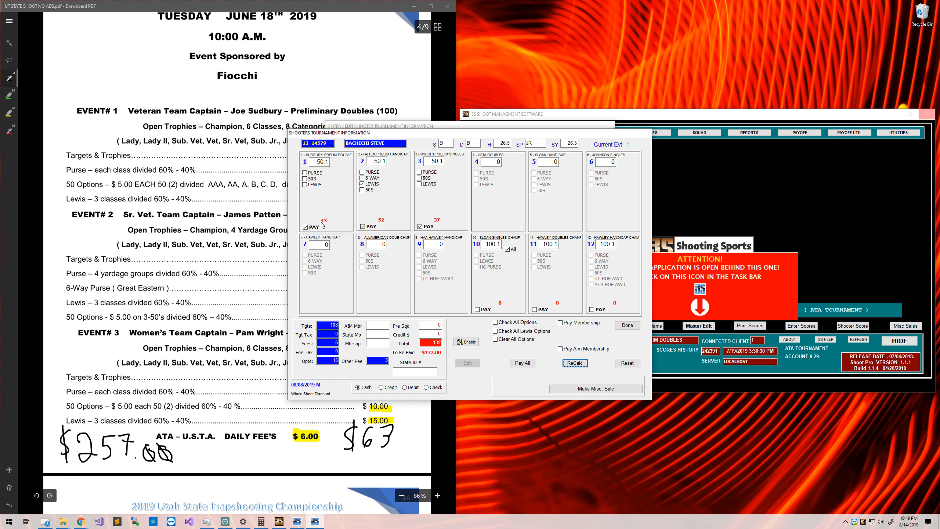
left_click(362, 184)
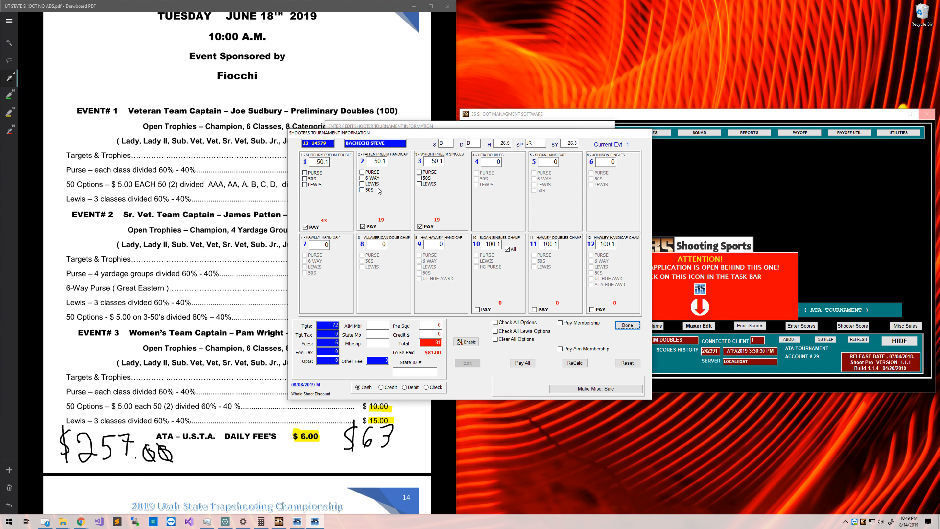
left_click(575, 363)
left_click(628, 325)
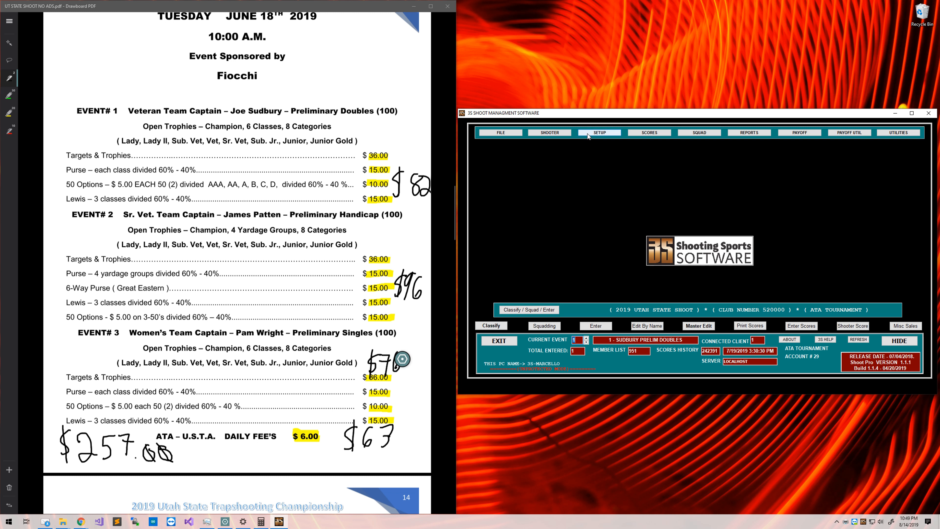
left_click(561, 134)
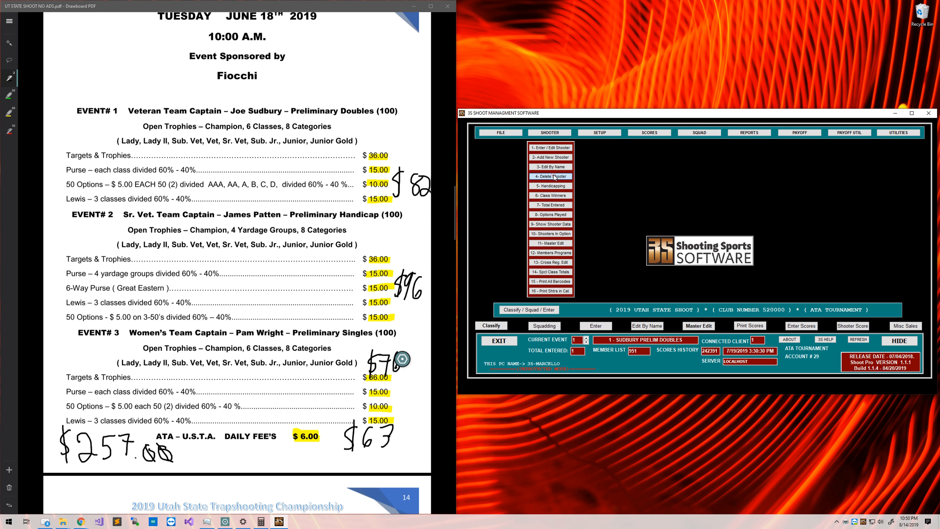